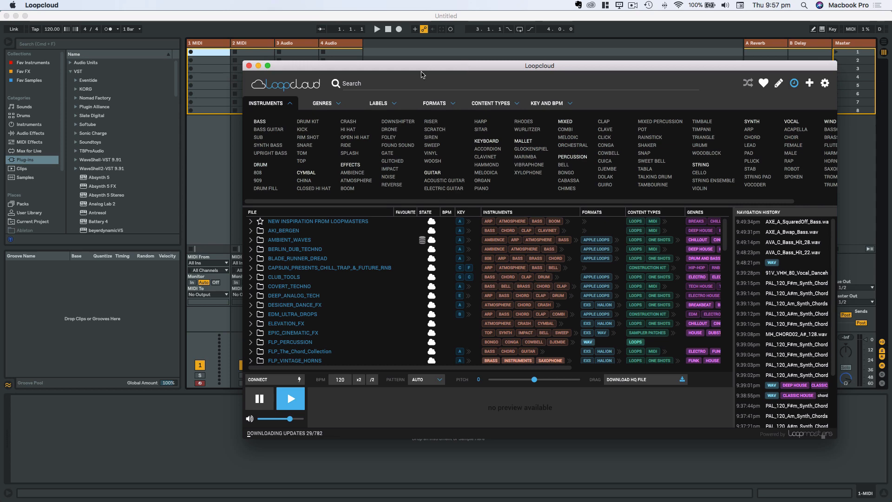
In Ableton Live, load the Loopcloud VST onto the 1 MIDI track and connect the Loopcloud app to it
{"action": "left_click", "coordinate": [46, 46]}
{"action": "left_click", "coordinate": [65, 45]}
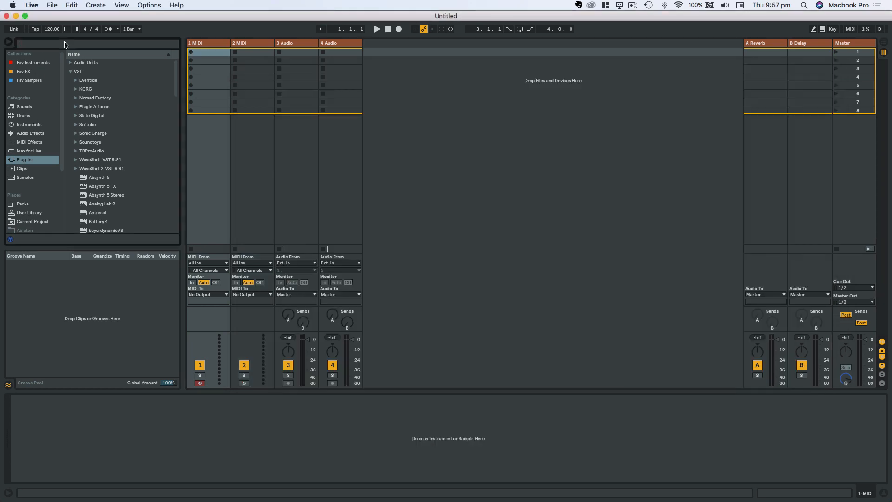
{"action": "type", "text": "loop"}
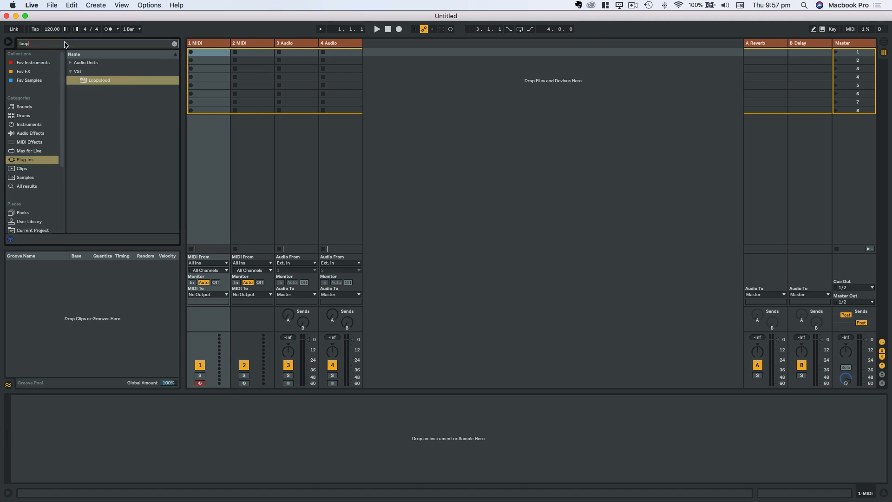
{"action": "left_click_drag", "start_coordinate": [91, 82], "coordinate": [213, 57]}
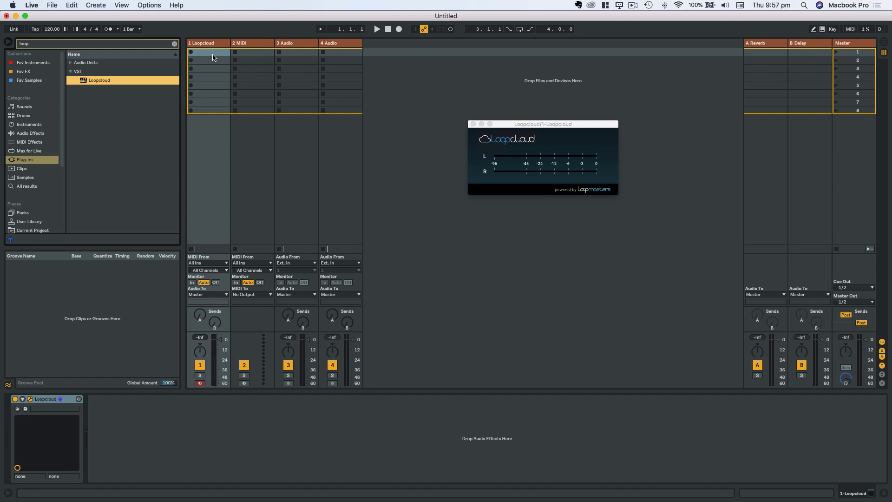
{"action": "key", "text": "super+Tab"}
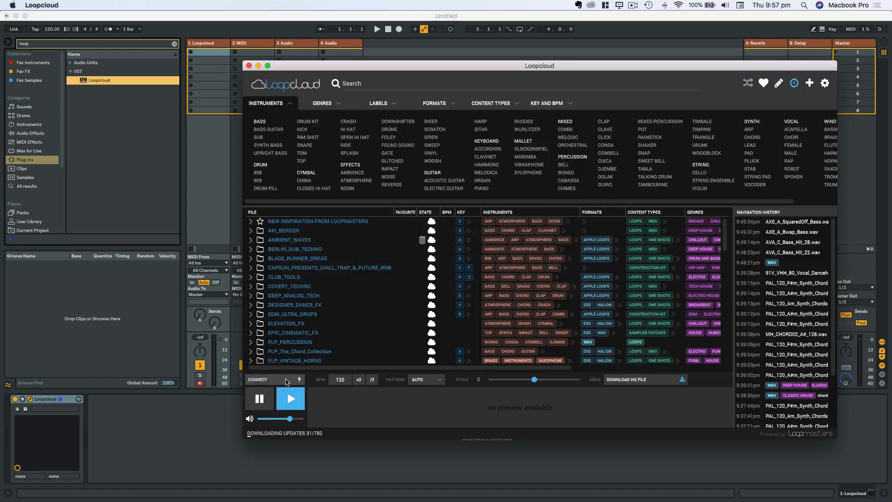
{"action": "left_click", "coordinate": [286, 380]}
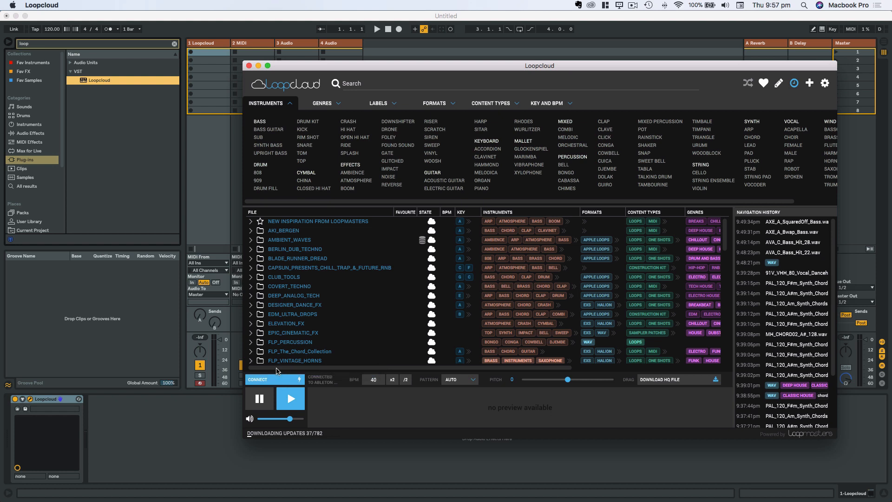
Filter the Loopcloud library to the WAV format and the Classic House and Deep House genres
{"action": "left_click", "coordinate": [443, 104]}
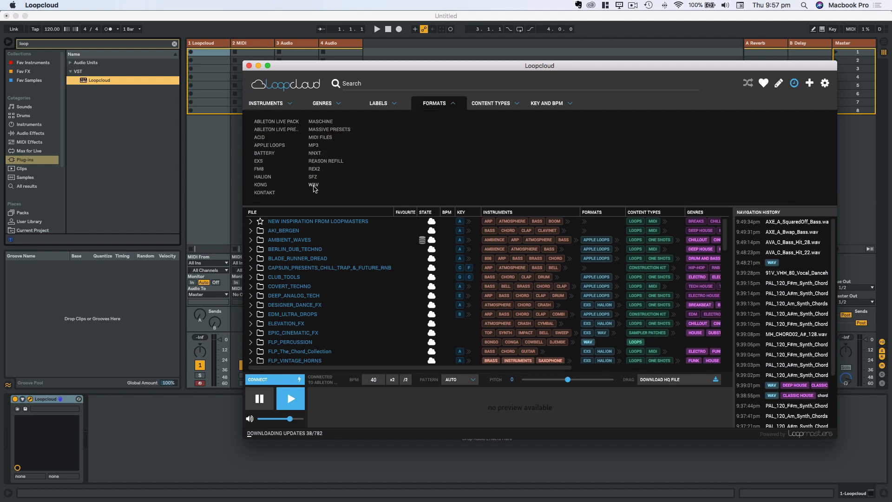
{"action": "left_click", "coordinate": [313, 185]}
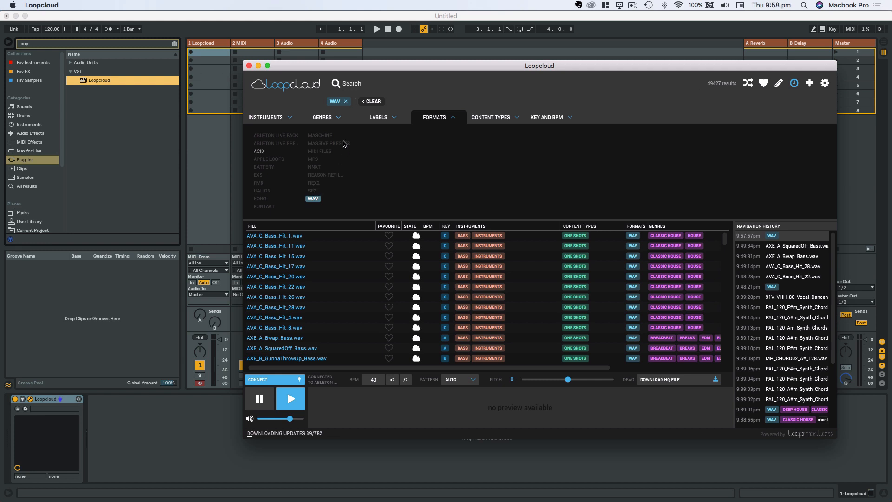
{"action": "left_click", "coordinate": [339, 117]}
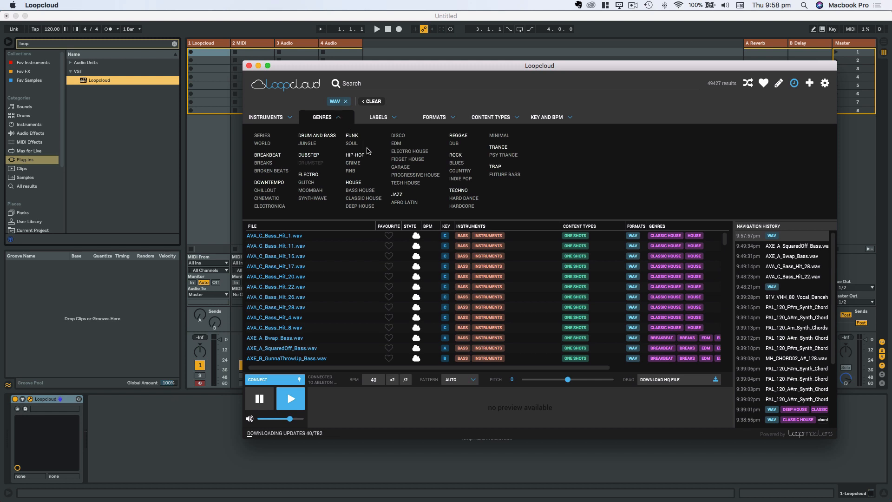
{"action": "left_click", "coordinate": [358, 199]}
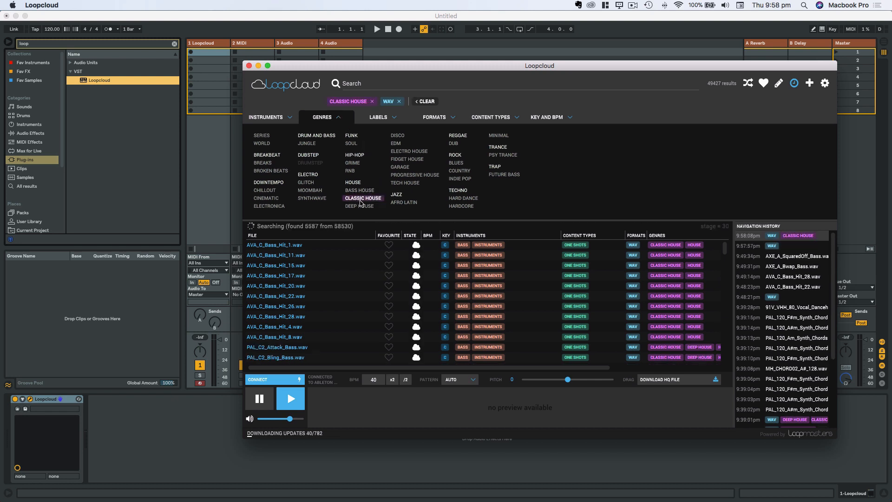
{"action": "left_click", "coordinate": [358, 206]}
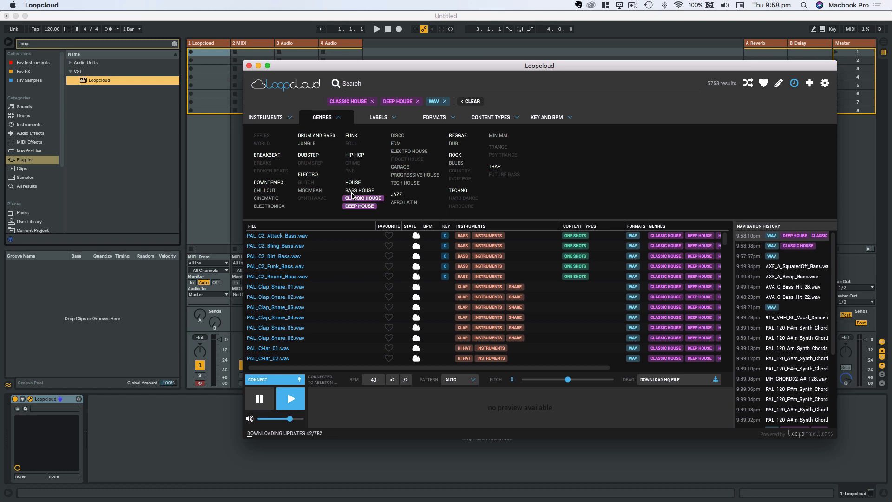
Search the filtered samples for "chord"
{"action": "left_click", "coordinate": [363, 86]}
{"action": "type", "text": "chord"}
{"action": "key", "text": "Return"}
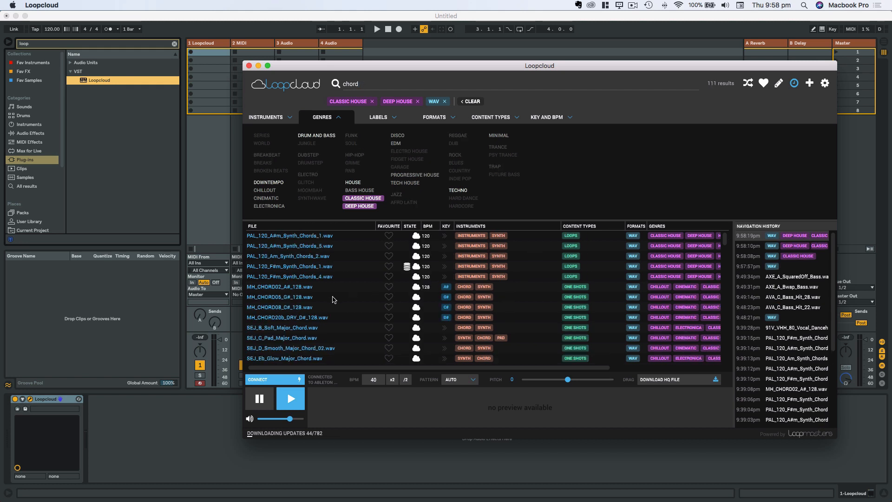
Audition several chord samples, ending with PAL_120_F#m_Synth_Chords_1.wav, and pause the preview
{"action": "left_click", "coordinate": [271, 238]}
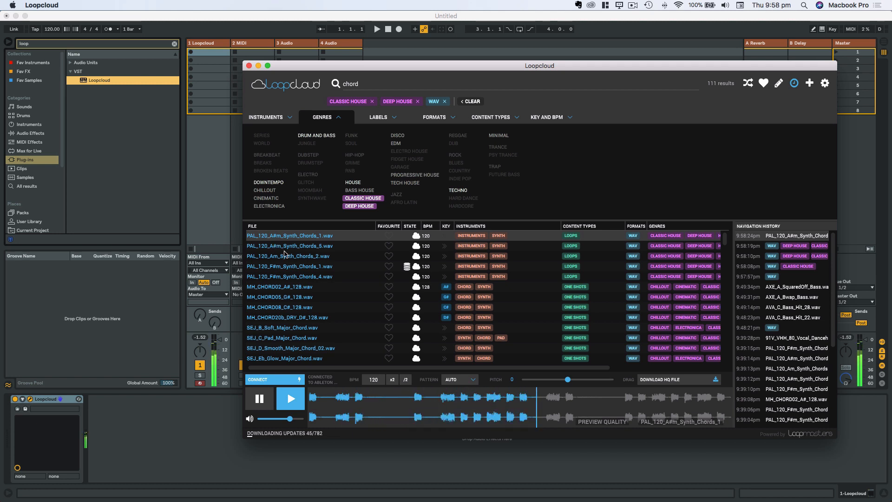
{"action": "left_click", "coordinate": [270, 249]}
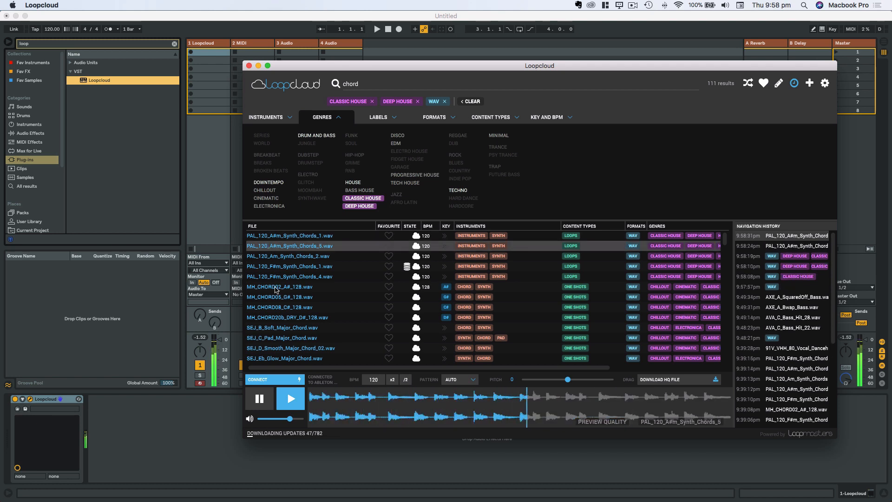
{"action": "left_click", "coordinate": [276, 287]}
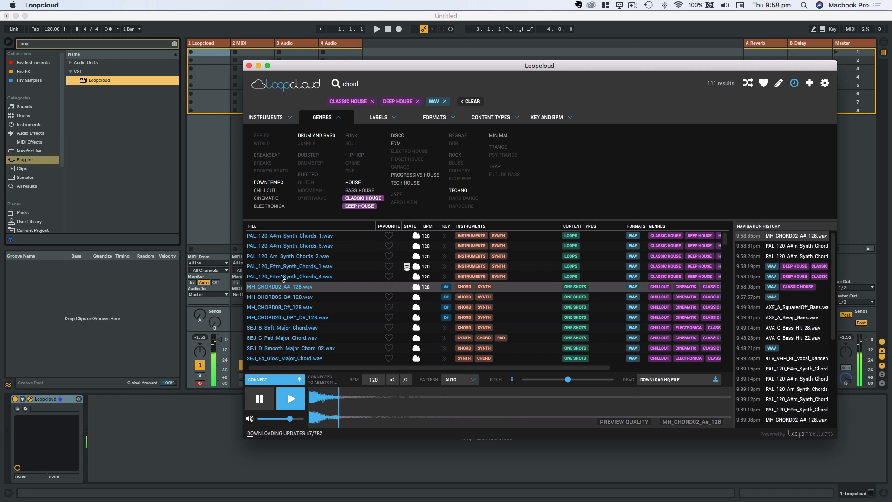
{"action": "left_click", "coordinate": [282, 277]}
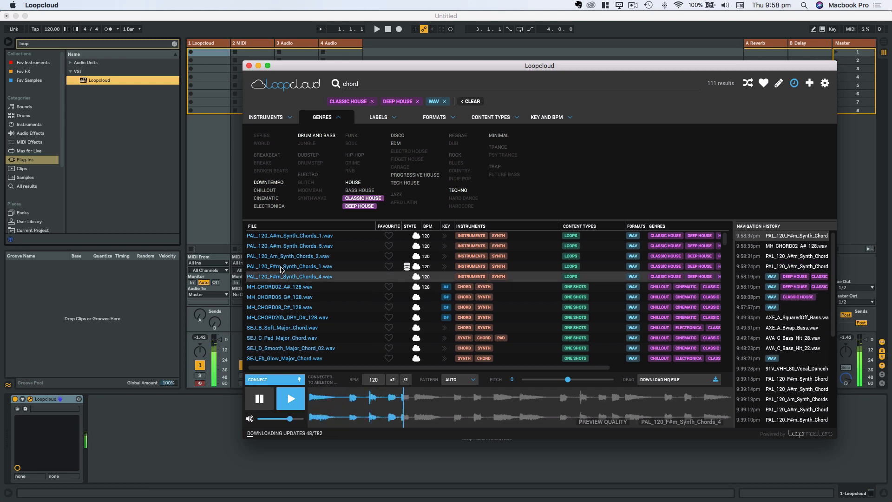
{"action": "left_click", "coordinate": [281, 268]}
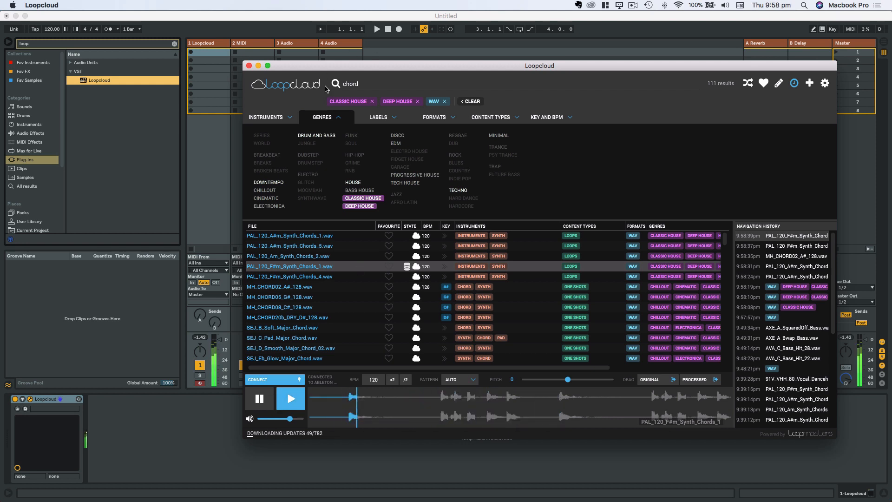
{"action": "left_click", "coordinate": [260, 399]}
Switch to Ableton Live and load Simpler from the Fav Instruments collection onto the 2 MIDI track
{"action": "left_click_drag", "start_coordinate": [307, 70], "coordinate": [344, 59]}
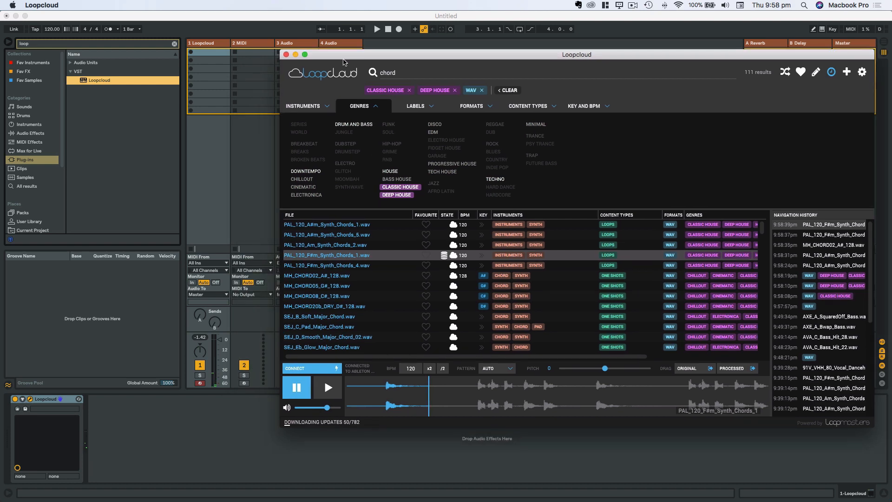
{"action": "left_click", "coordinate": [247, 47]}
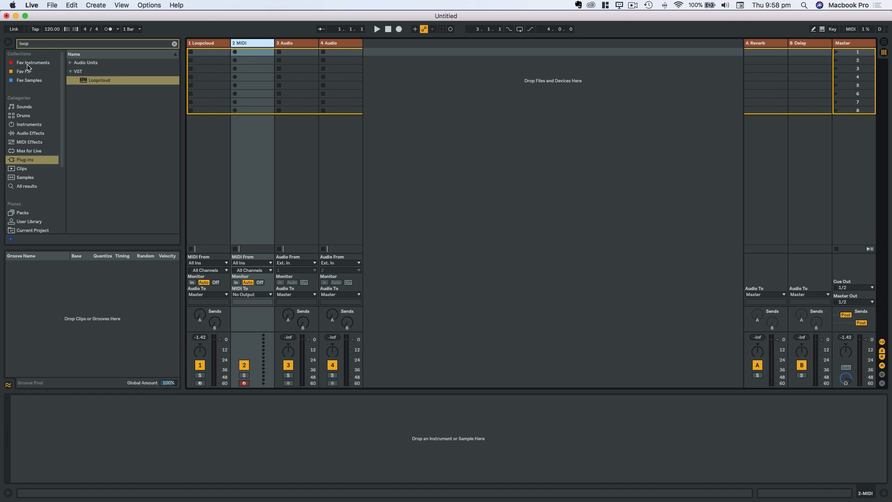
{"action": "left_click", "coordinate": [175, 43]}
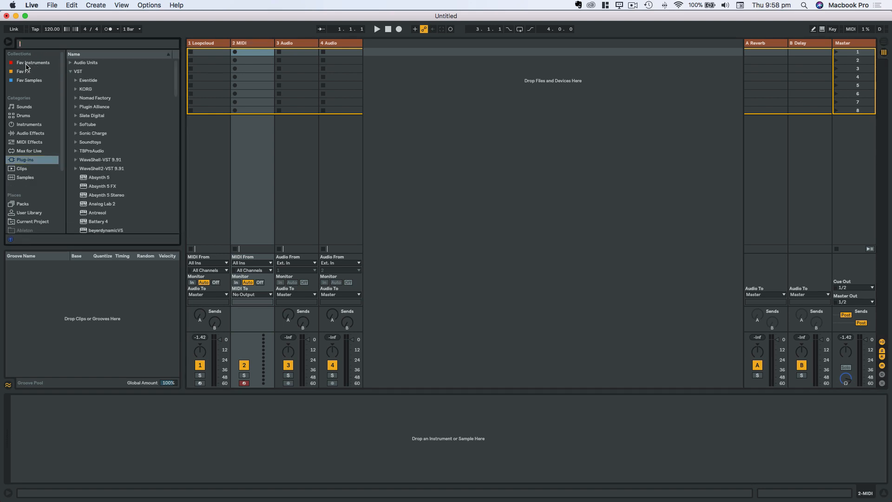
{"action": "left_click", "coordinate": [26, 63]}
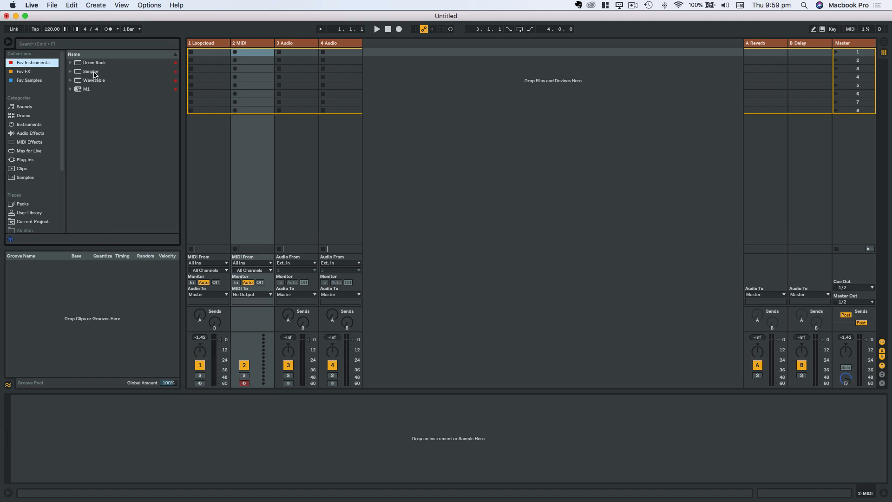
{"action": "double_click", "coordinate": [95, 73]}
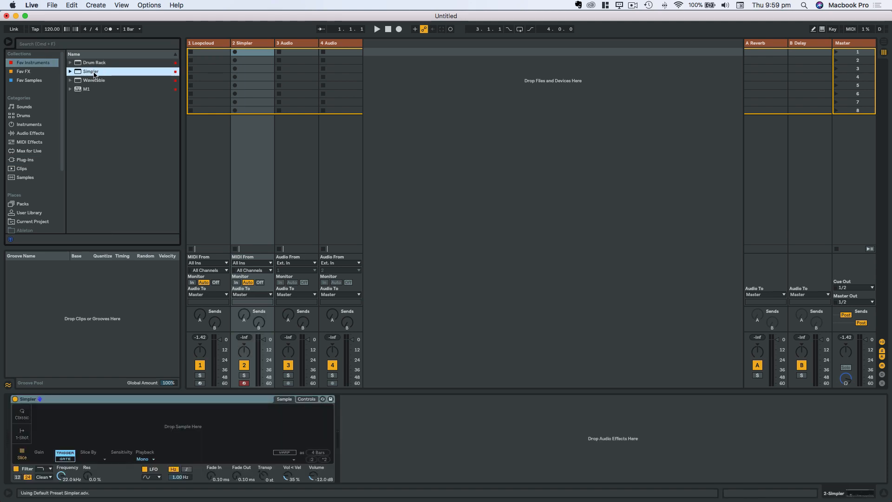
Bring PAL_120_F#m_Synth_Chords_1.wav from Loopcloud into Simpler on the second track
{"action": "key", "text": "super+Tab"}
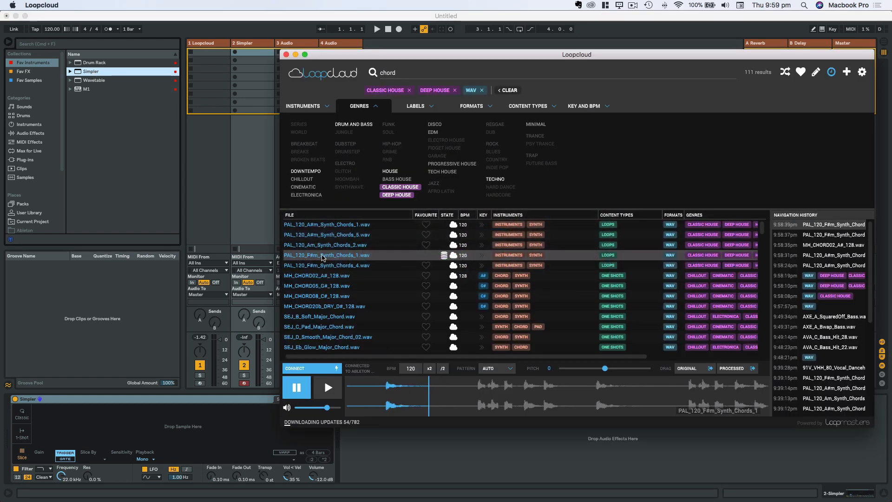
{"action": "left_click_drag", "start_coordinate": [324, 258], "coordinate": [168, 423]}
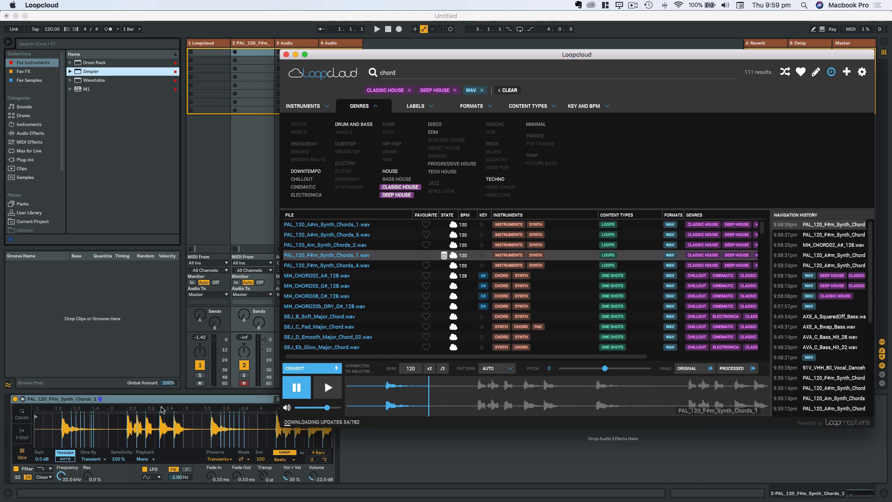
{"action": "left_click_drag", "start_coordinate": [374, 54], "coordinate": [362, 36]}
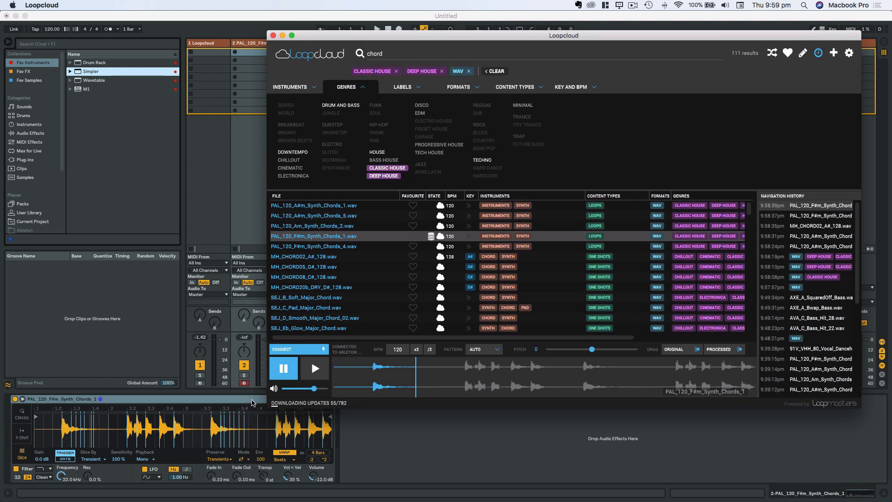
Turn off Warp for the chord sample in Simpler and switch Simpler to Classic mode
{"action": "left_click", "coordinate": [251, 402]}
{"action": "left_click", "coordinate": [289, 452]}
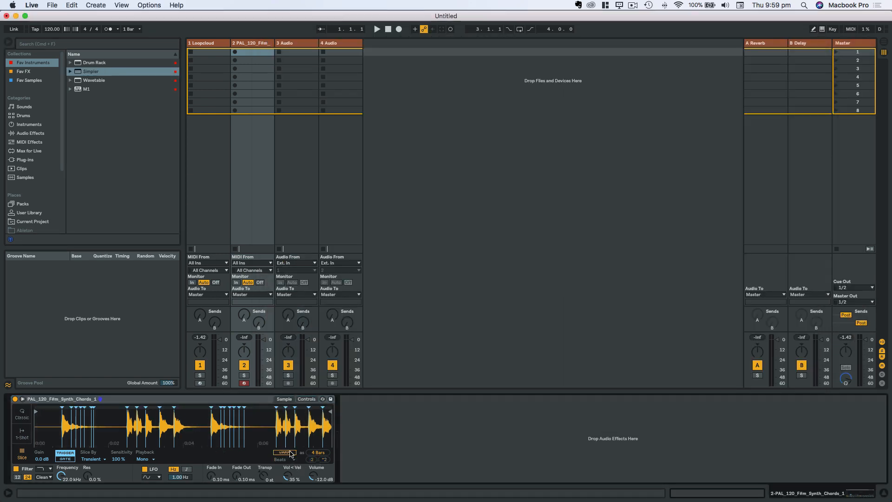
{"action": "left_click", "coordinate": [21, 413]}
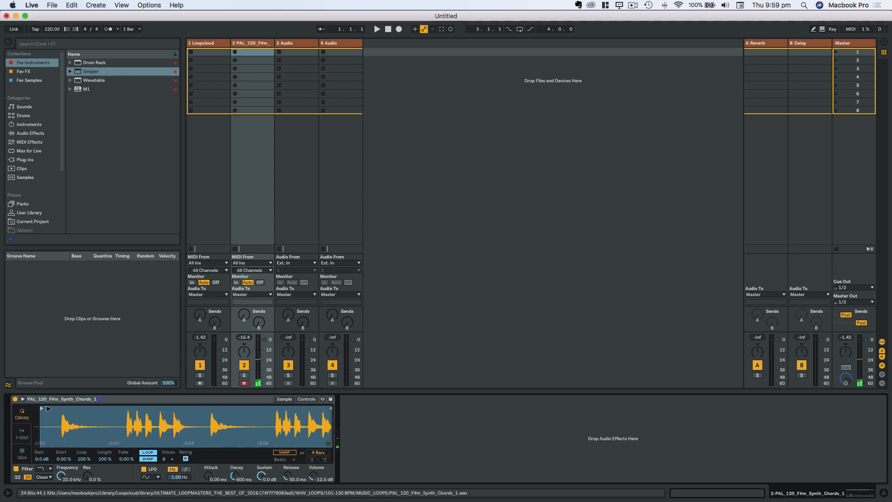
Move the sample start in Simpler to the exact onset of the first chord and set the Release to 4.18 s
{"action": "left_click_drag", "start_coordinate": [47, 408], "coordinate": [66, 409]}
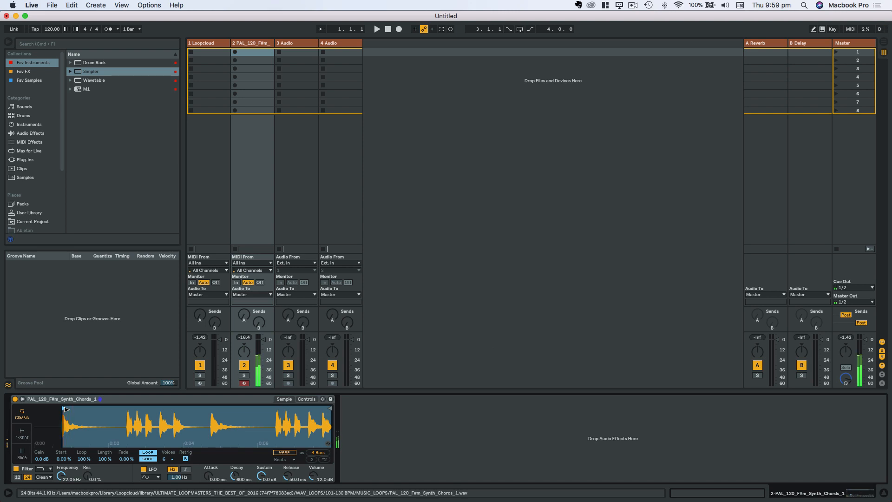
{"action": "key", "text": "XF86AudioRaiseVolume"}
{"action": "left_click_drag", "start_coordinate": [60, 423], "coordinate": [98, 458]}
{"action": "left_click_drag", "start_coordinate": [120, 421], "coordinate": [120, 460]}
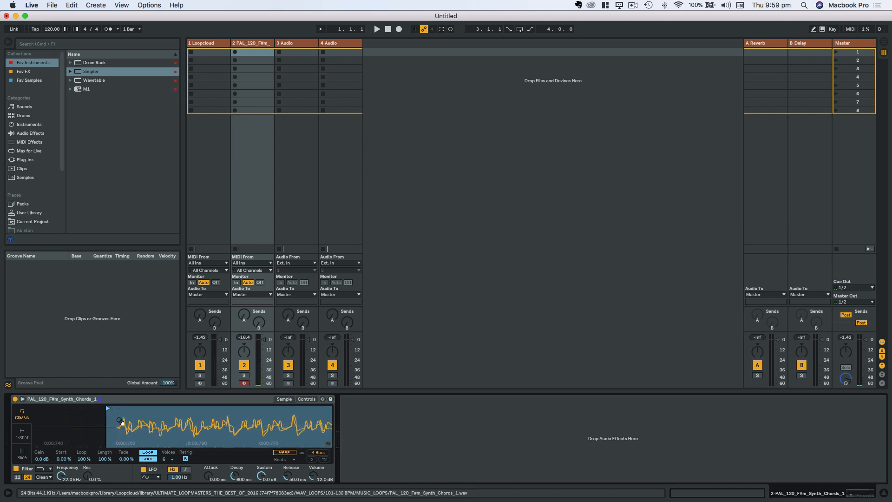
{"action": "left_click_drag", "start_coordinate": [107, 408], "coordinate": [115, 409]}
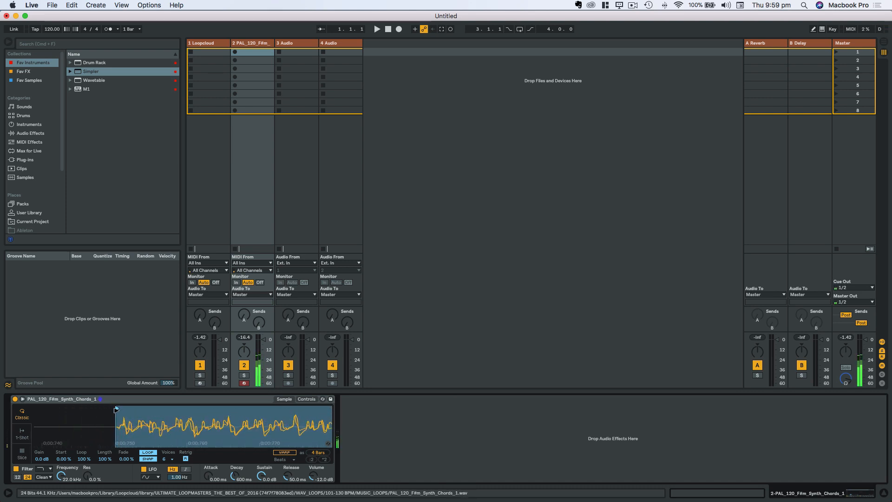
{"action": "left_click_drag", "start_coordinate": [288, 476], "coordinate": [288, 437]}
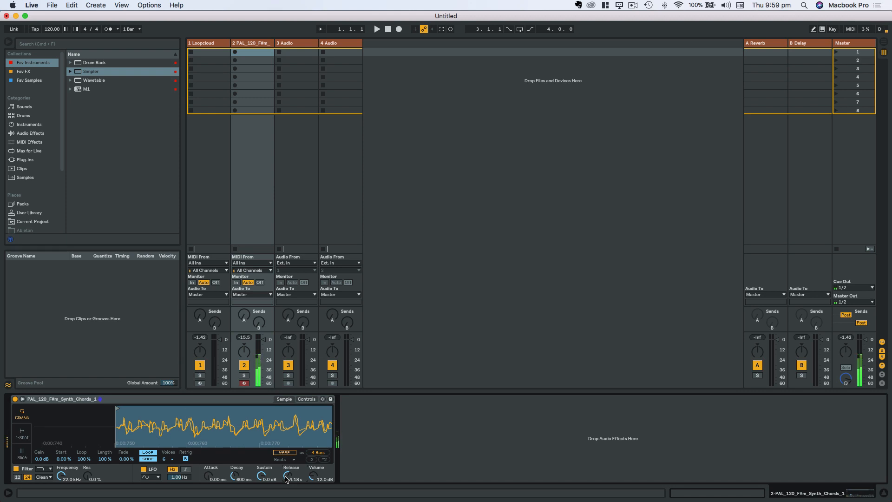
Record a MIDI performance of the chord into the second track's first clip slot and loop the recorded clip
{"action": "key", "text": "space"}
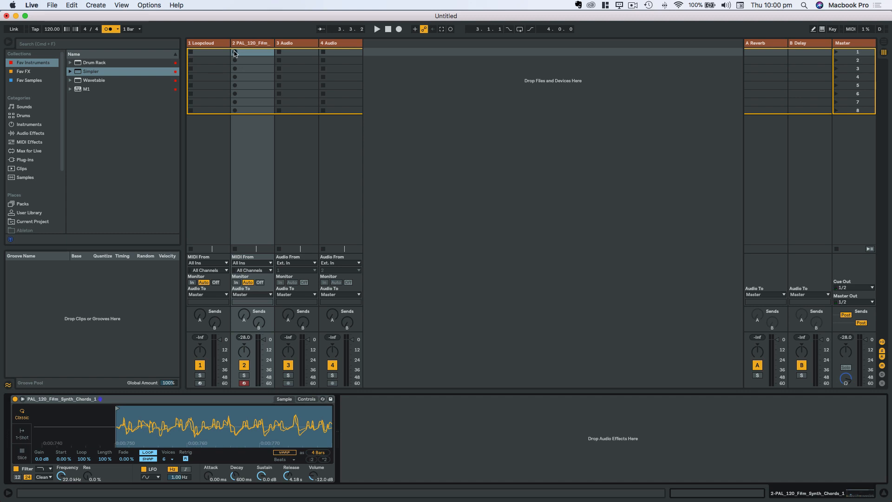
{"action": "left_click", "coordinate": [235, 52]}
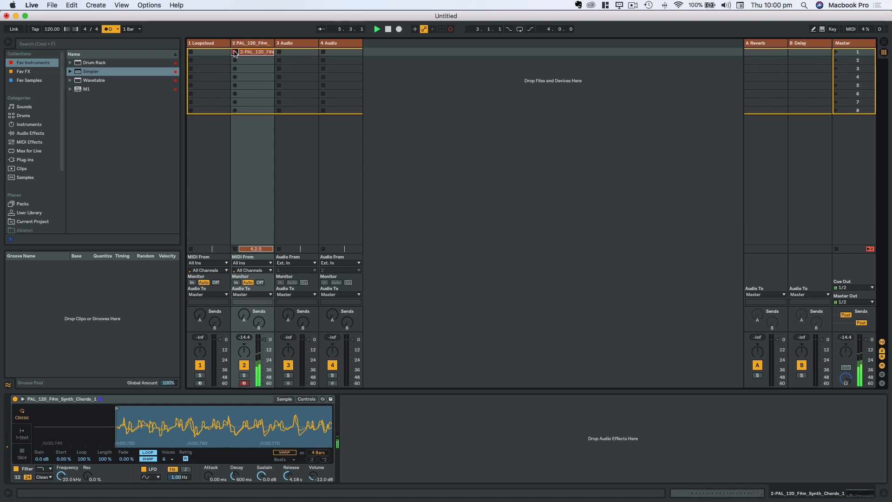
{"action": "left_click", "coordinate": [235, 51]}
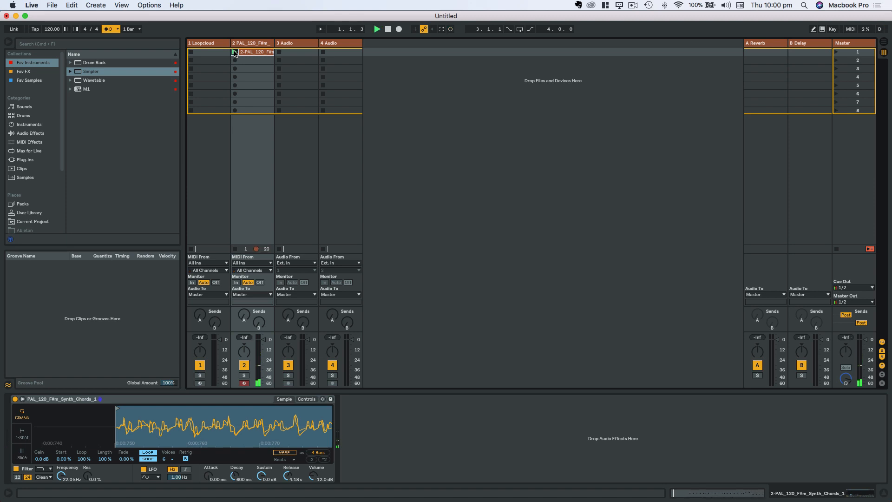
Trim the recorded clip's loop to the four bars starting at 2.1.1 and quantize all its notes
{"action": "double_click", "coordinate": [244, 53]}
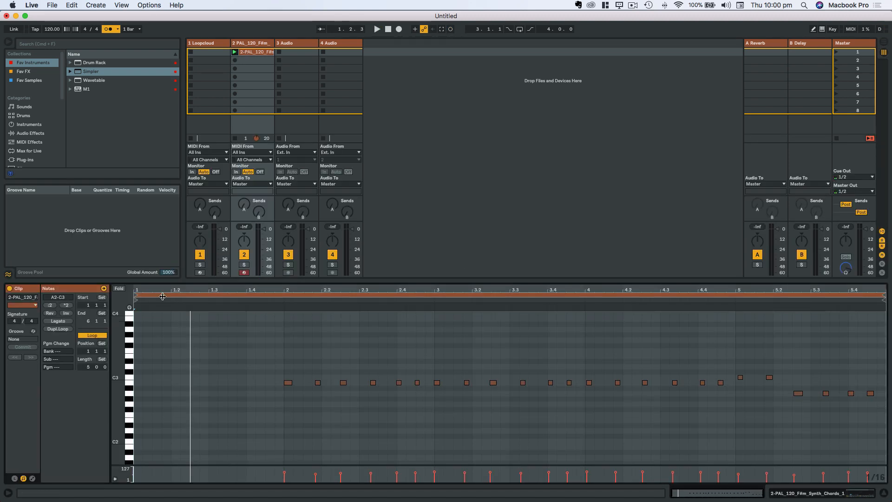
{"action": "left_click", "coordinate": [289, 301]}
{"action": "left_click_drag", "start_coordinate": [289, 300], "coordinate": [285, 301]}
{"action": "key", "text": "super+a"}
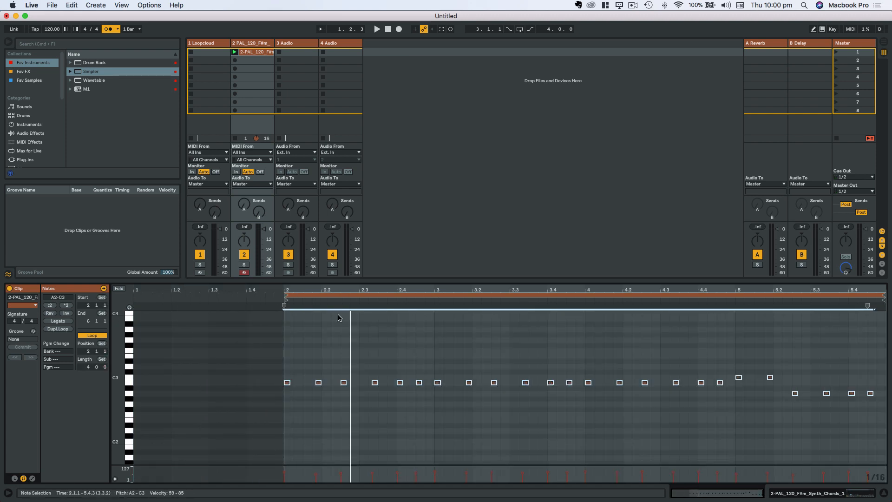
Play back the quantized chord loop and turn off the metronome
{"action": "key", "text": "space"}
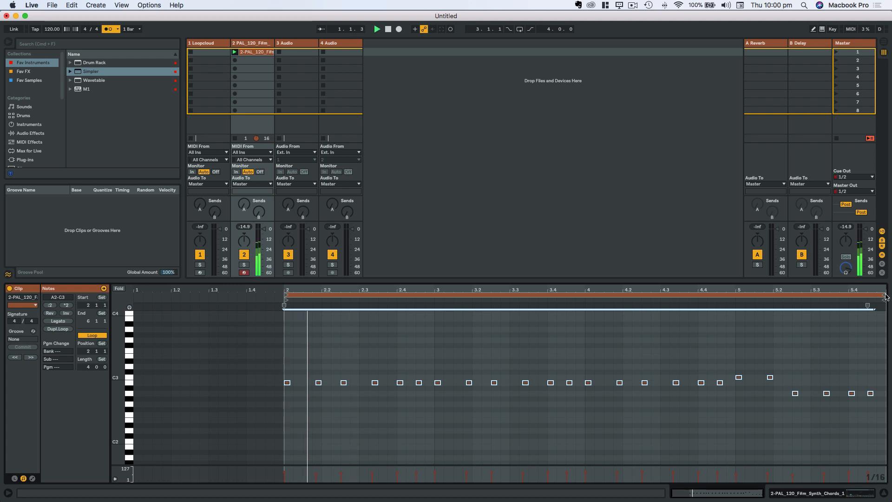
{"action": "left_click", "coordinate": [108, 30]}
Rename the second track and its recorded clip Chord 1
{"action": "left_click", "coordinate": [246, 44]}
{"action": "key", "text": "super+r"}
{"action": "type", "text": "Chord 1"}
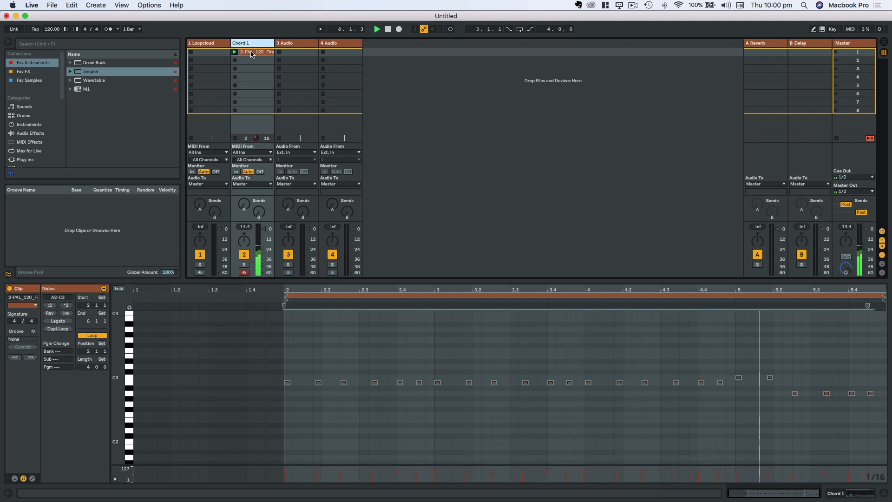
{"action": "left_click", "coordinate": [250, 53]}
{"action": "type", "text": "Chord 1"}
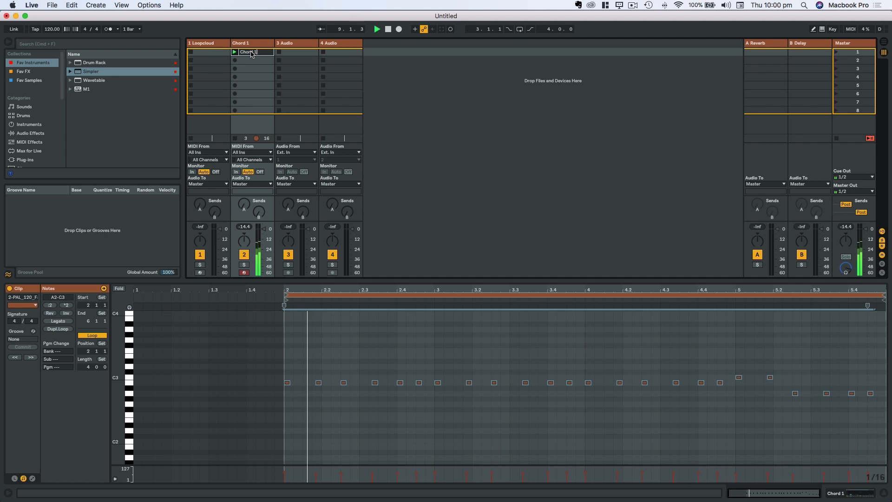
Duplicate the Chord 1 track, delete the clip from the copy and show the copy's Simpler
{"action": "left_click", "coordinate": [246, 42]}
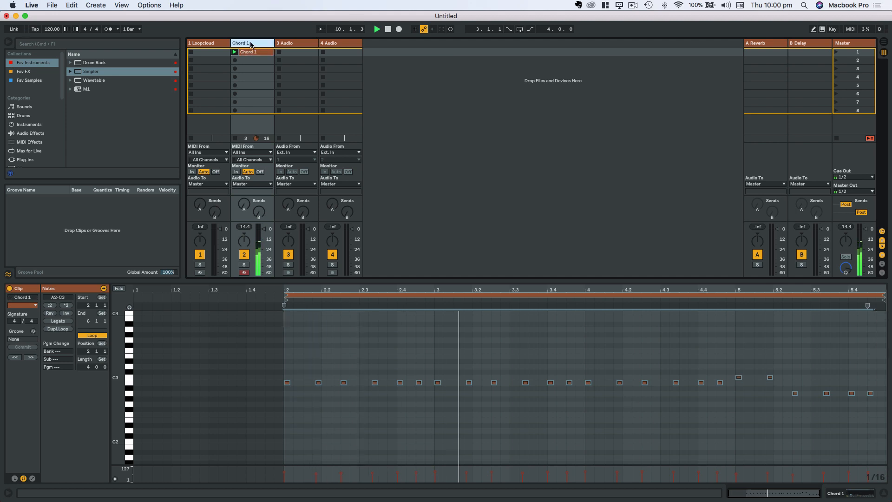
{"action": "key", "text": "super+d"}
{"action": "left_click", "coordinate": [304, 52]}
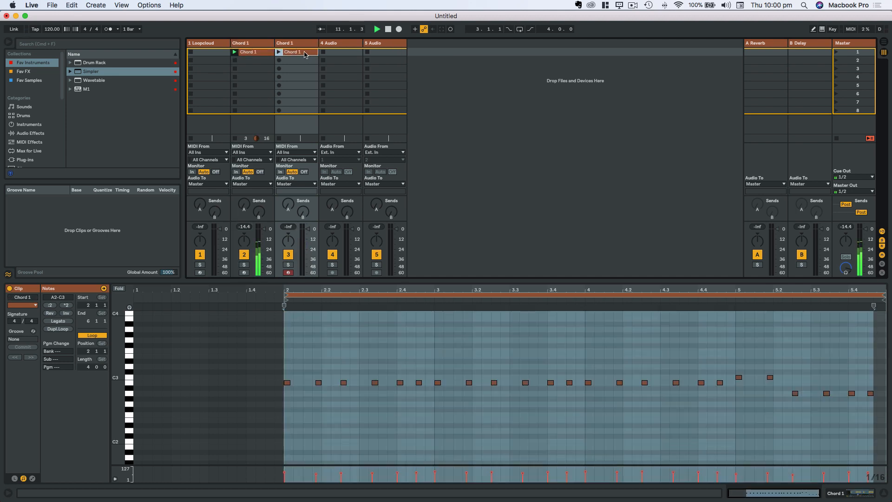
{"action": "key", "text": "Delete"}
{"action": "left_click", "coordinate": [297, 52]}
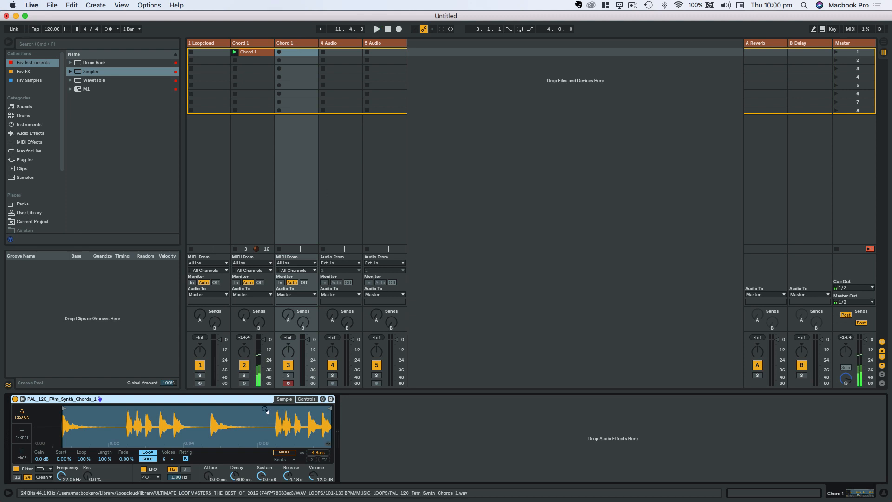
Switch to Loopcloud and audition other chord samples, including PAL_120_F#m_Synth_Chords_4, the MH_CHORD one-shots and PAL_120_A#m_Synth_Chords_1
{"action": "key", "text": "super+Tab"}
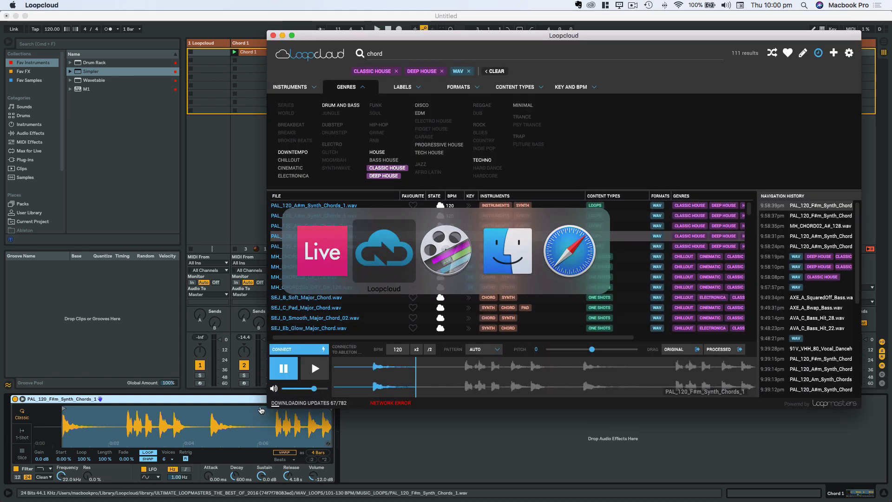
{"action": "left_click", "coordinate": [292, 247]}
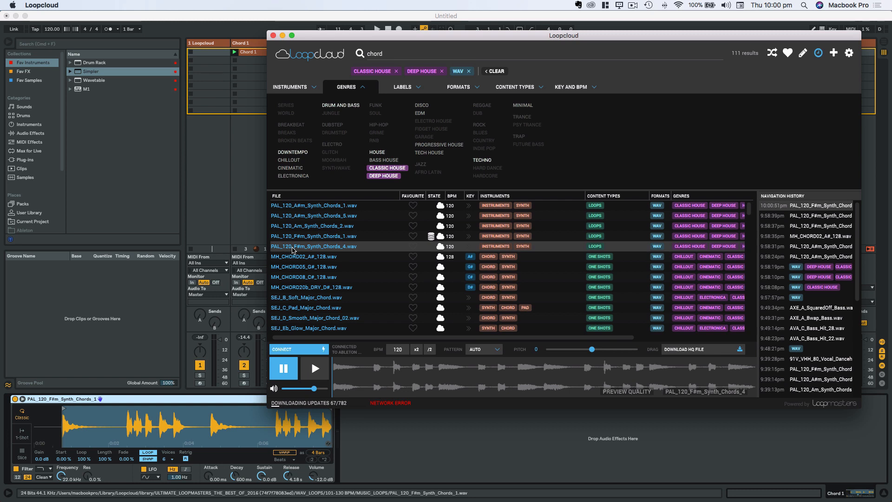
{"action": "left_click", "coordinate": [314, 370]}
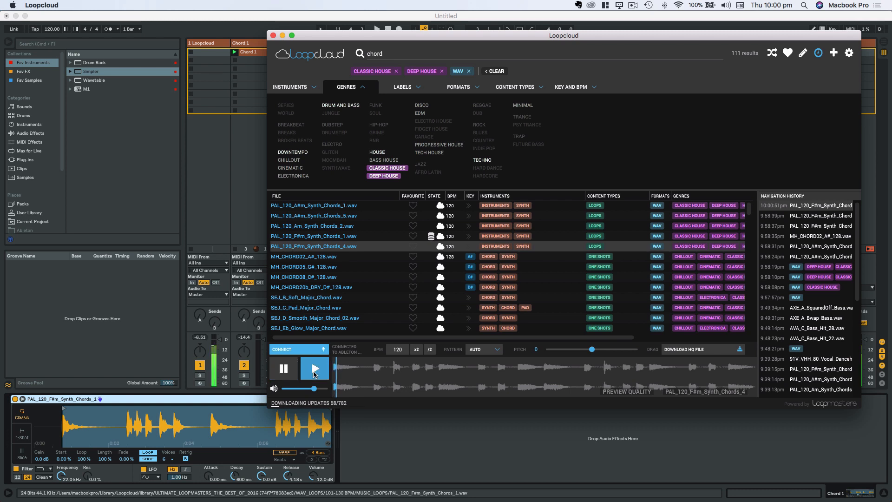
{"action": "left_click", "coordinate": [307, 256]}
{"action": "left_click", "coordinate": [313, 272]}
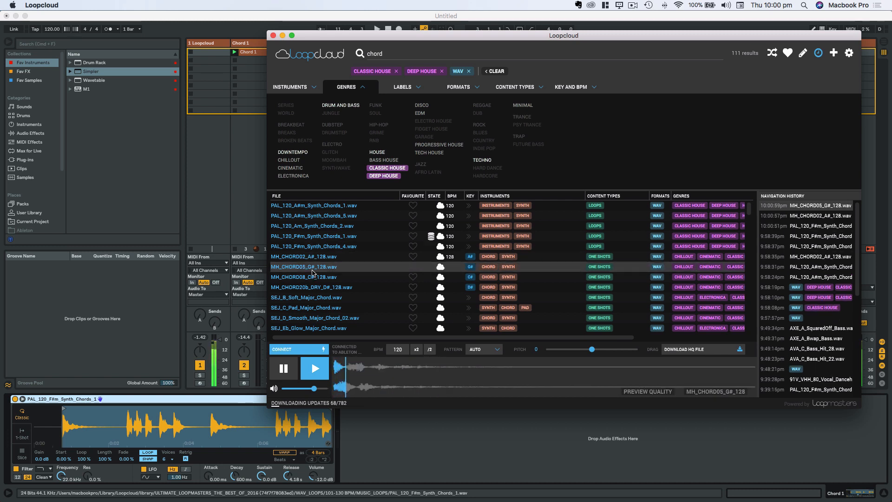
{"action": "left_click", "coordinate": [313, 277]}
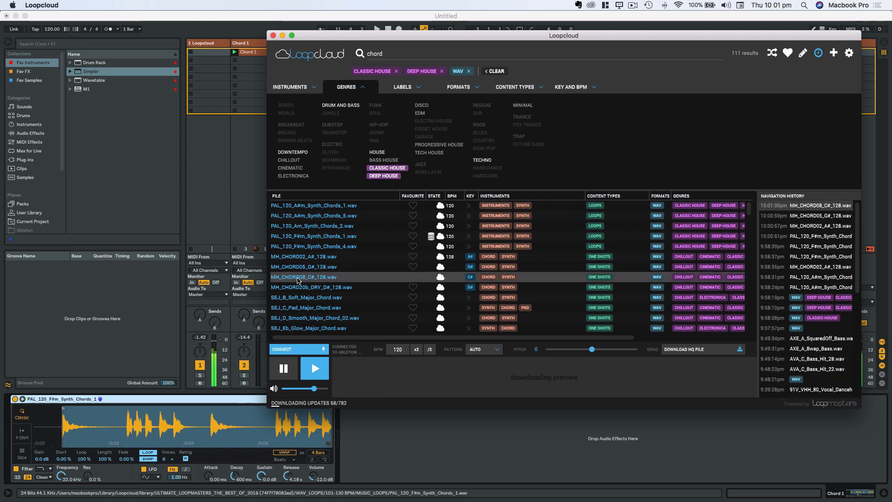
{"action": "left_click", "coordinate": [310, 217]}
{"action": "left_click", "coordinate": [313, 206]}
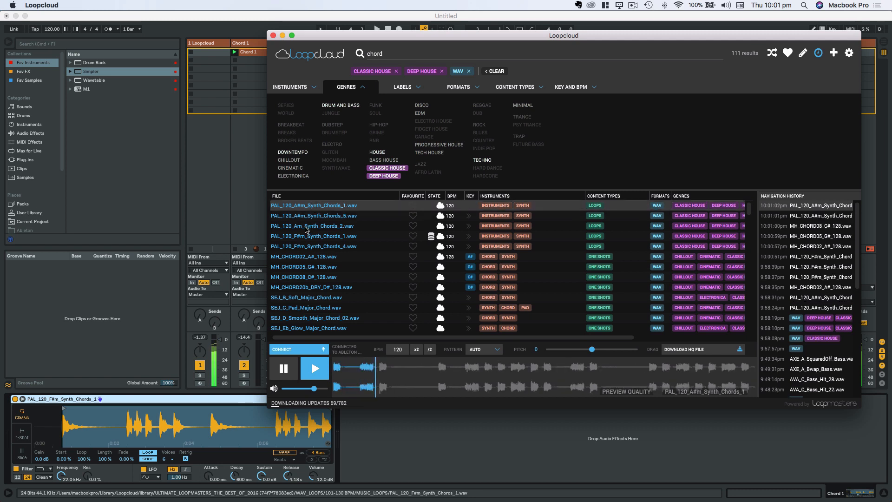
{"action": "left_click", "coordinate": [316, 370]}
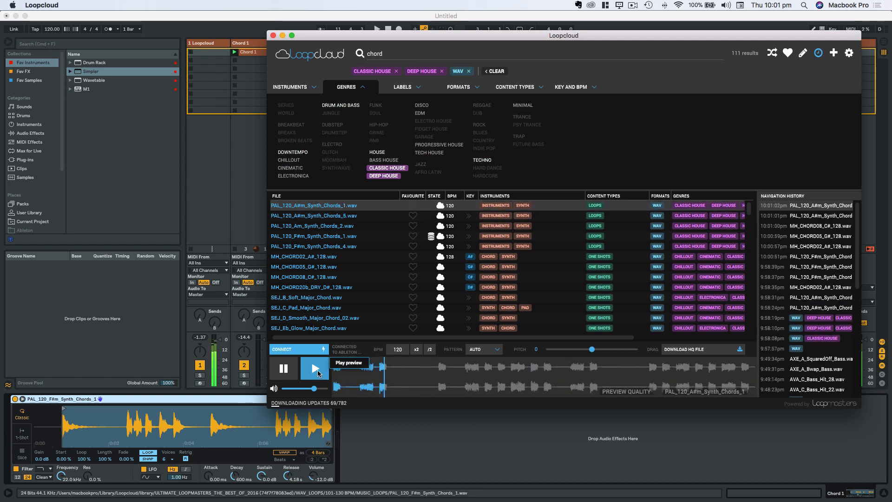
{"action": "left_click", "coordinate": [317, 371]}
{"action": "left_click", "coordinate": [283, 369]}
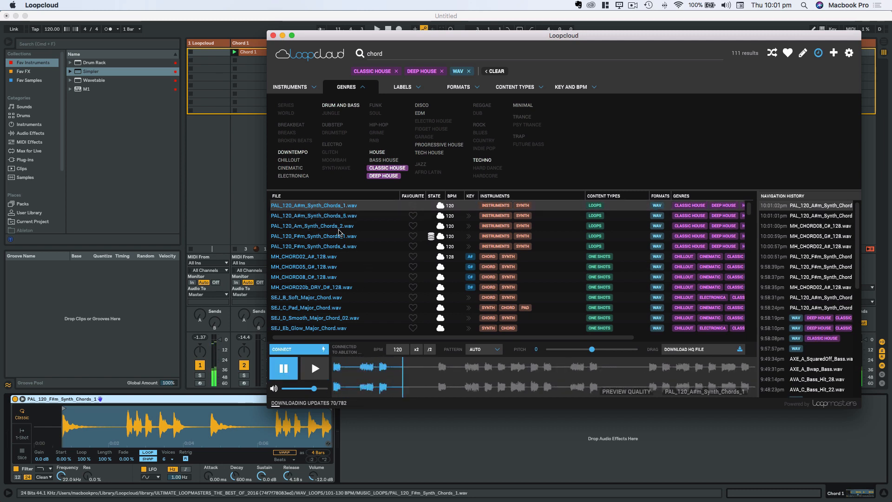
Load PAL_120_A#m_Synth_Chords_1.wav into the duplicated track's Simpler in Ableton Live and turn off Warp
{"action": "left_click_drag", "start_coordinate": [321, 206], "coordinate": [165, 399]}
{"action": "left_click_drag", "start_coordinate": [134, 431], "coordinate": [99, 428]}
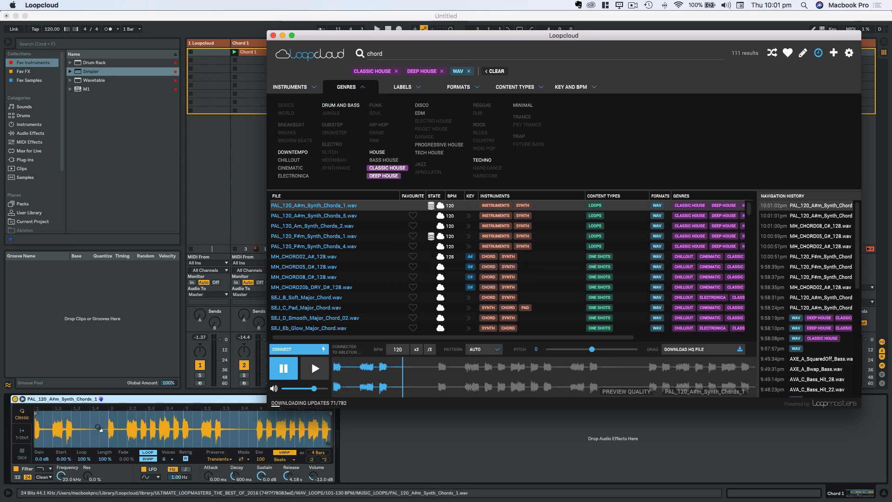
{"action": "left_click", "coordinate": [282, 454]}
{"action": "left_click", "coordinate": [282, 454]}
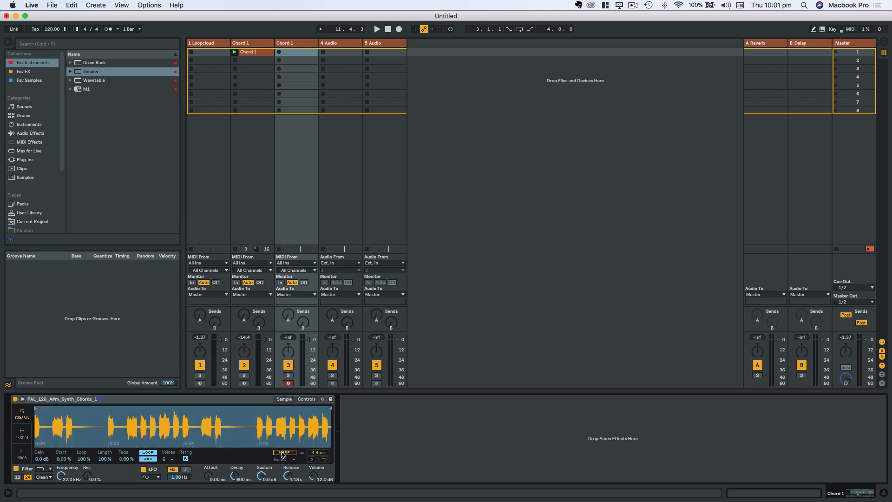
Trim the Simpler sample's start and end around a single chord stab and turn off Loop
{"action": "left_click_drag", "start_coordinate": [40, 421], "coordinate": [40, 449]}
{"action": "left_click_drag", "start_coordinate": [36, 409], "coordinate": [228, 416]}
{"action": "left_click_drag", "start_coordinate": [179, 429], "coordinate": [182, 413]}
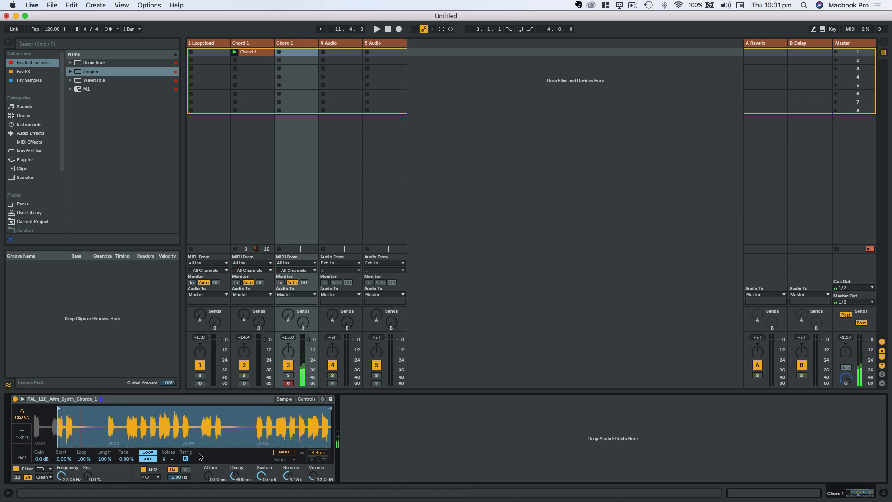
{"action": "mouse_move", "coordinate": [329, 409]}
{"action": "left_mouse_down"}
{"action": "mouse_move", "coordinate": [68, 412]}
{"action": "mouse_move", "coordinate": [195, 409]}
{"action": "mouse_move", "coordinate": [181, 423]}
{"action": "mouse_move", "coordinate": [188, 409]}
{"action": "left_mouse_up"}
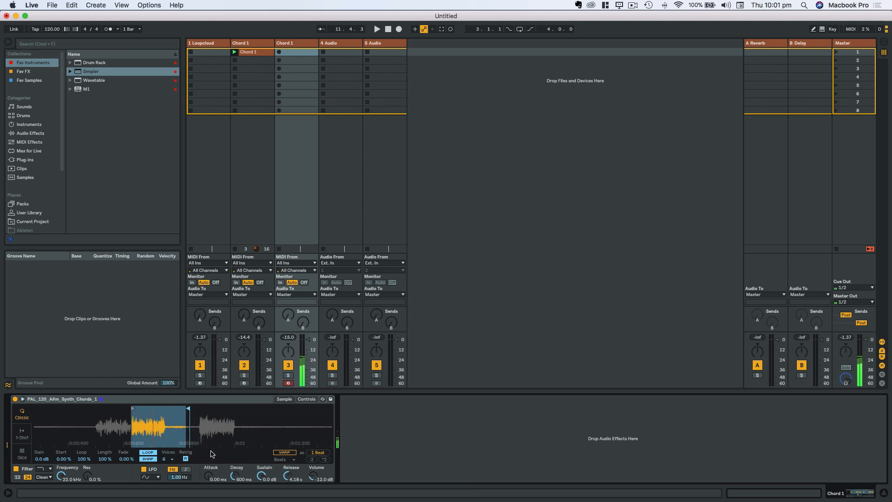
{"action": "left_click", "coordinate": [153, 453]}
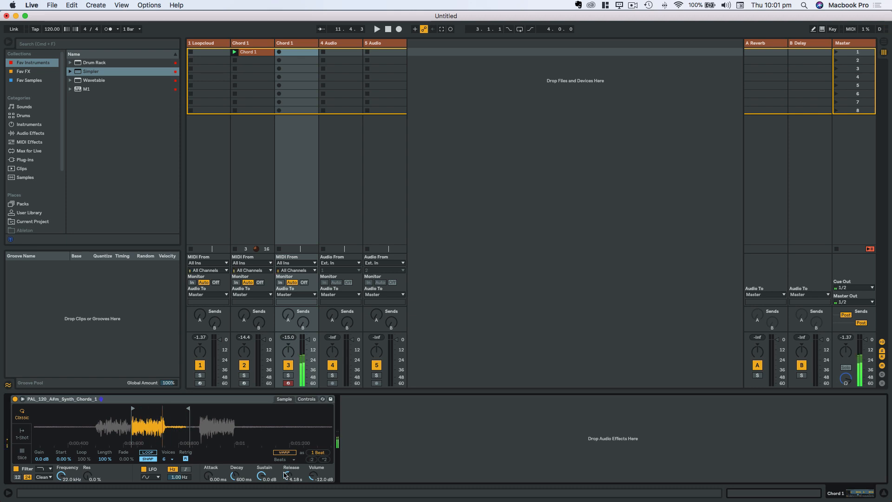
Play the Chord 1 loop as backing and move the sample's start and end to enclose the preceding chord stab
{"action": "key", "text": "space"}
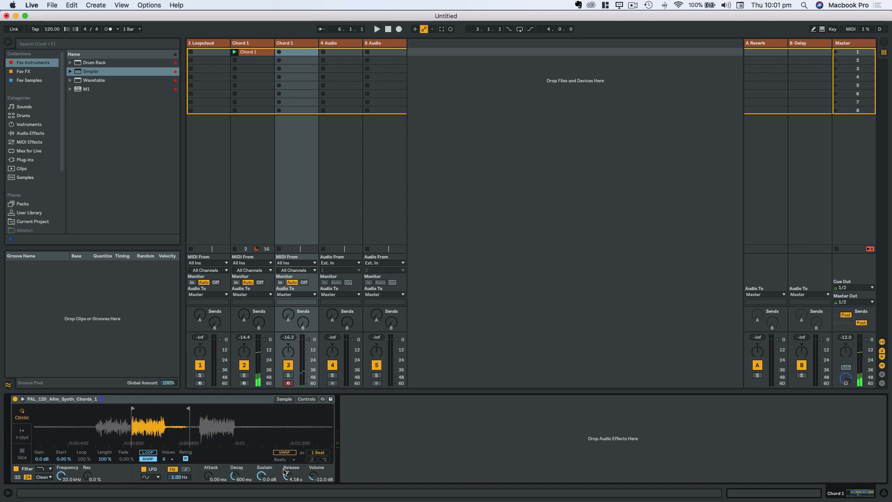
{"action": "left_click_drag", "start_coordinate": [132, 408], "coordinate": [97, 407]}
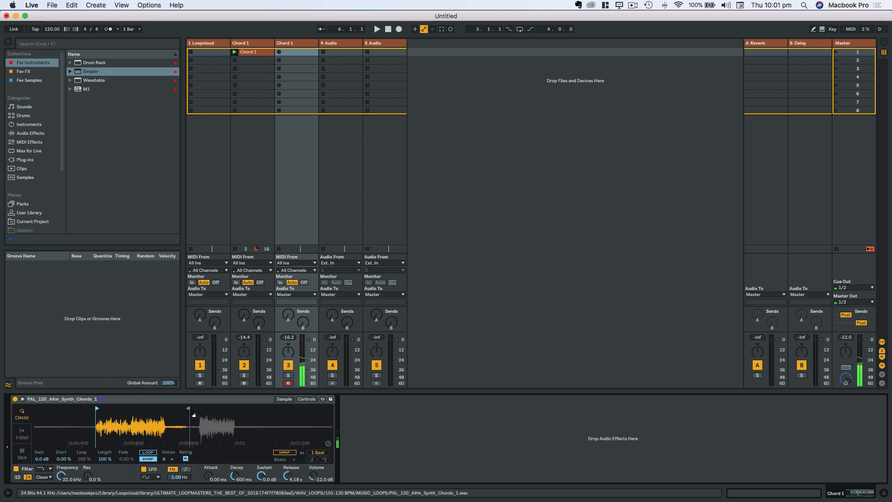
{"action": "mouse_move", "coordinate": [188, 409]}
{"action": "left_mouse_down"}
{"action": "mouse_move", "coordinate": [126, 409]}
{"action": "mouse_move", "coordinate": [130, 417]}
{"action": "left_mouse_up"}
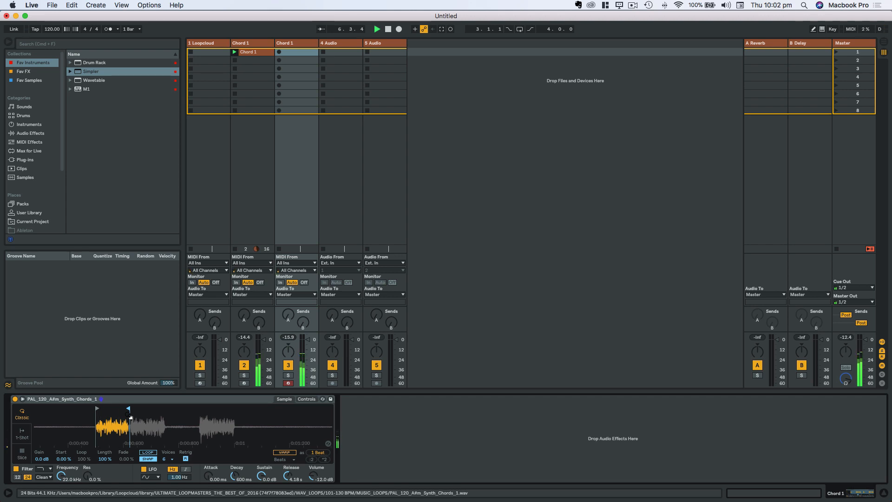
Record a four-bar MIDI part on C3 into the third track's first clip slot and quantize all its notes
{"action": "left_click", "coordinate": [280, 52]}
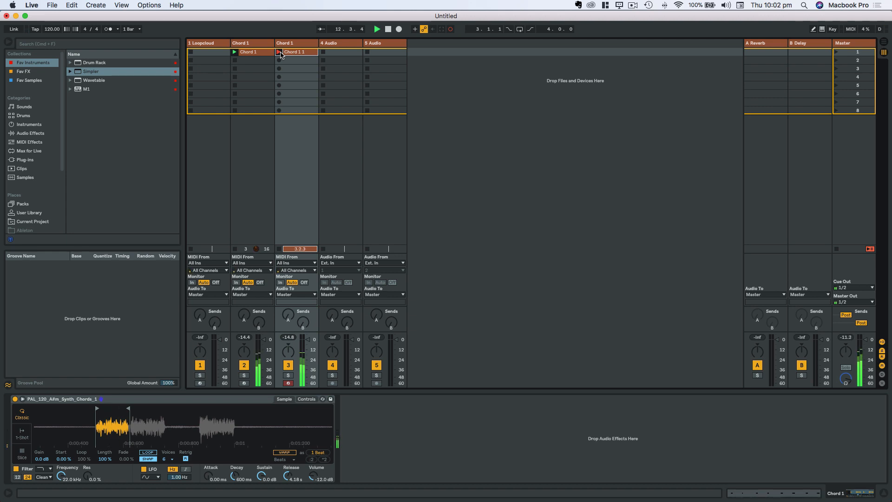
{"action": "double_click", "coordinate": [297, 52]}
{"action": "left_click", "coordinate": [434, 345]}
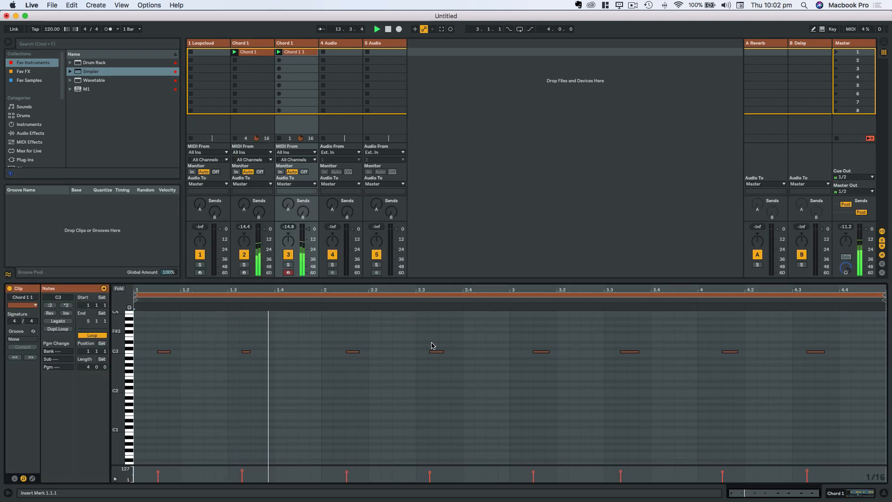
{"action": "key", "text": "super+a"}
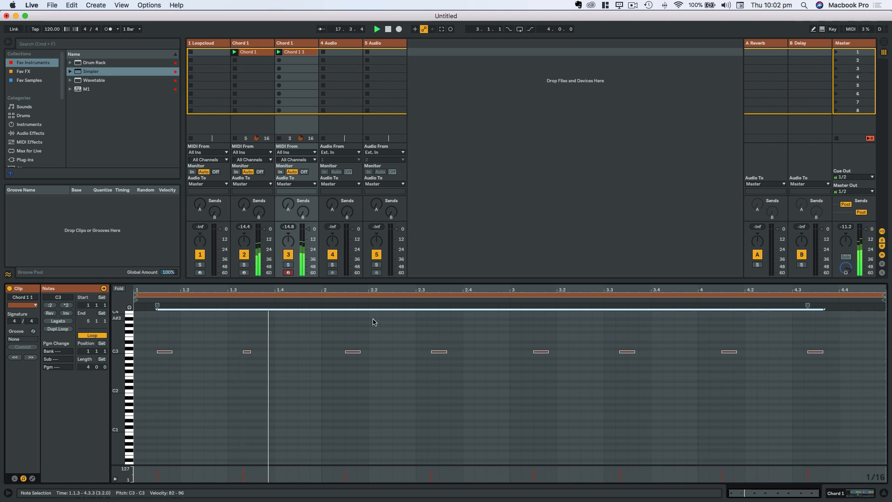
Lower the third track's volume slightly and rename the track Chord 2
{"action": "left_click_drag", "start_coordinate": [310, 228], "coordinate": [310, 232]}
{"action": "left_click", "coordinate": [298, 45]}
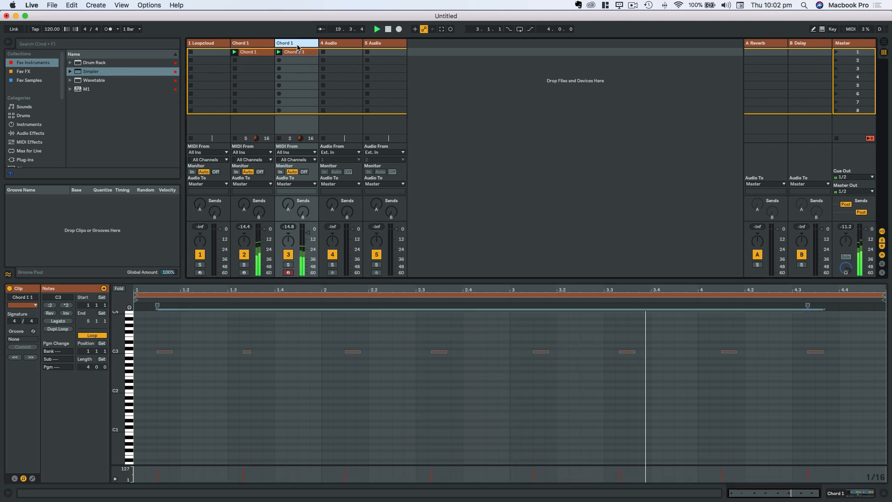
{"action": "key", "text": "super+r"}
{"action": "key", "text": "Right"}
{"action": "key", "text": "BackSpace"}
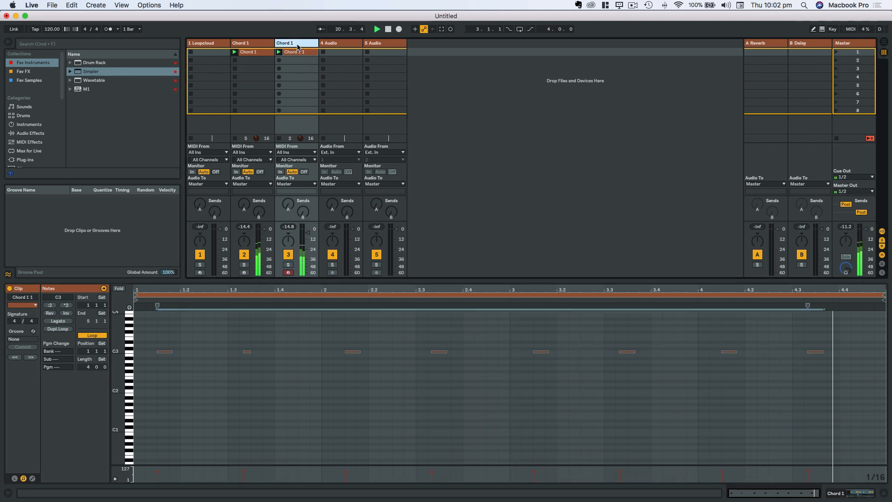
{"action": "type", "text": "2"}
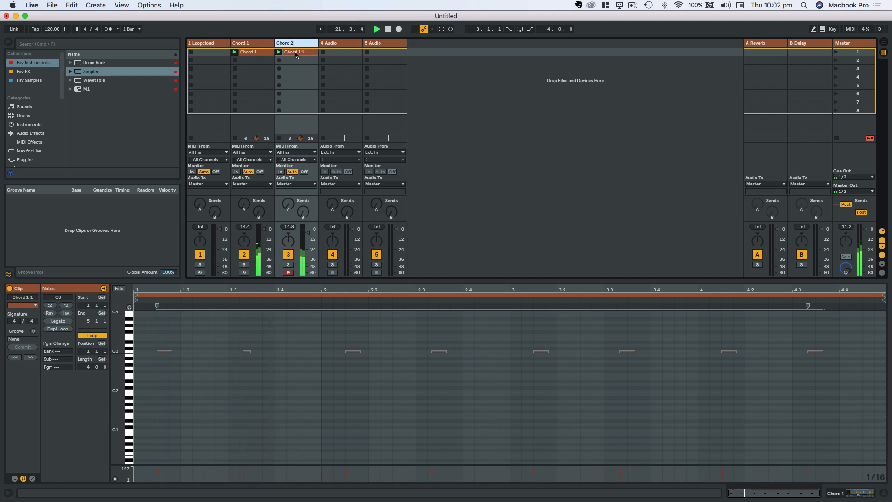
Rename the third track's recorded clip Chord 2
{"action": "left_click", "coordinate": [295, 54]}
{"action": "key", "text": "super+r"}
{"action": "type", "text": "Chord 2"}
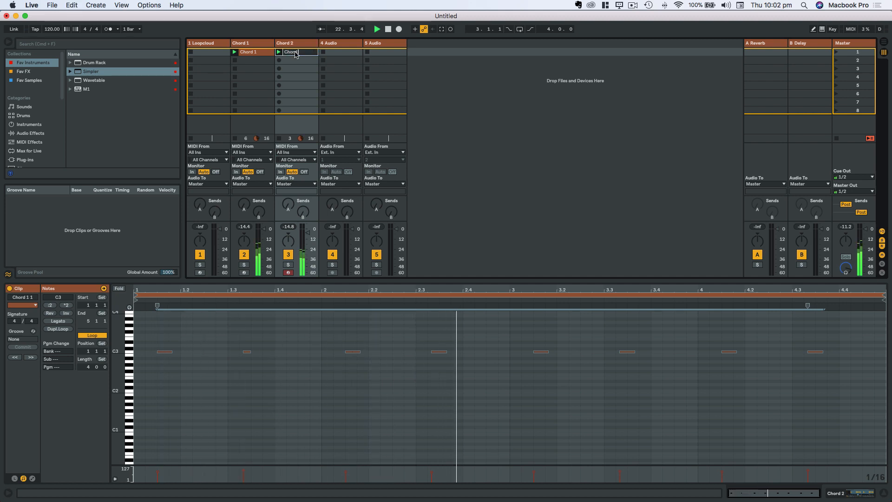
{"action": "key", "text": "Return"}
Duplicate the Chord 2 track and delete the clip from the copy
{"action": "left_click", "coordinate": [297, 44]}
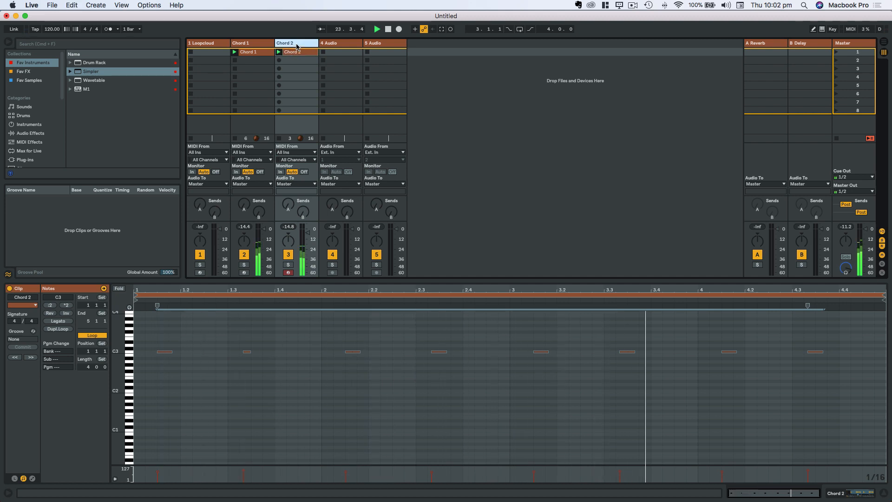
{"action": "key", "text": "super+d"}
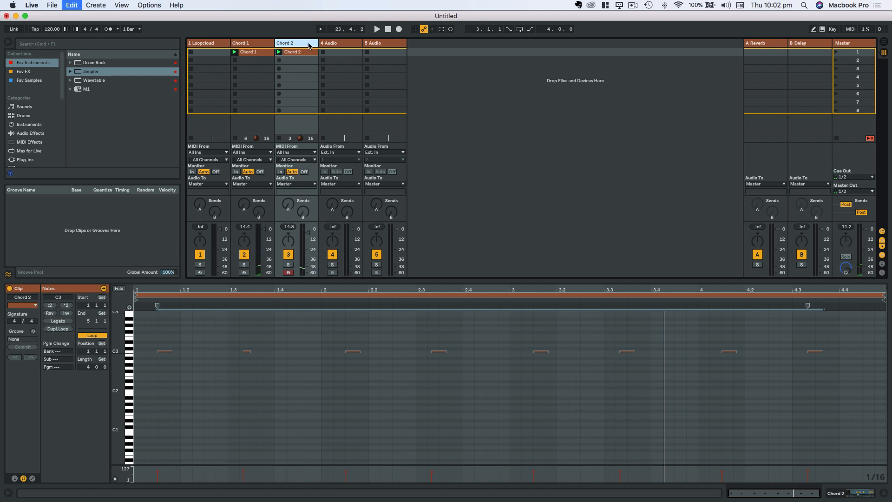
{"action": "left_click", "coordinate": [333, 53]}
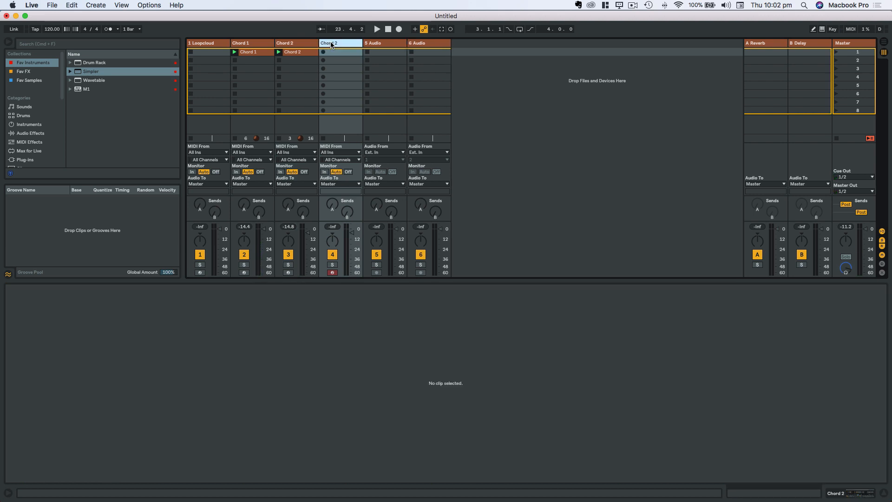
Switch to Loopcloud and preview the SEJ C Pad, D Smooth and Eb Glow major chord one-shots
{"action": "key", "text": "super+Tab"}
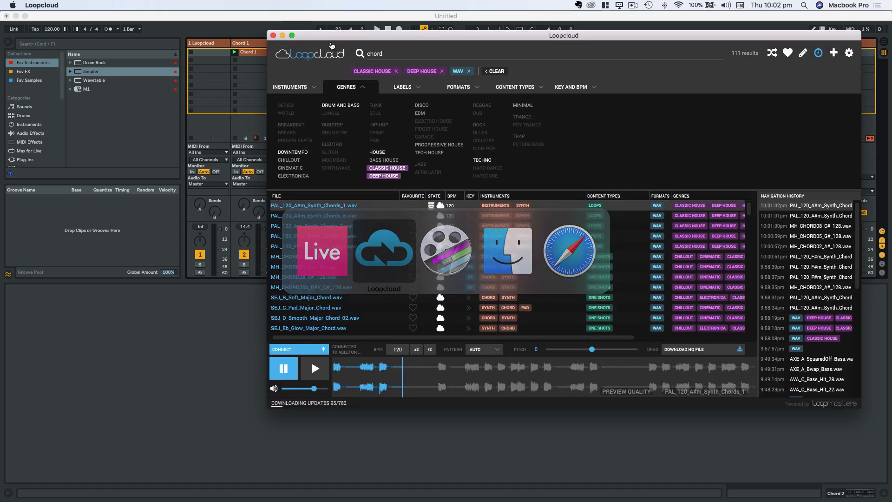
{"action": "left_click", "coordinate": [295, 308]}
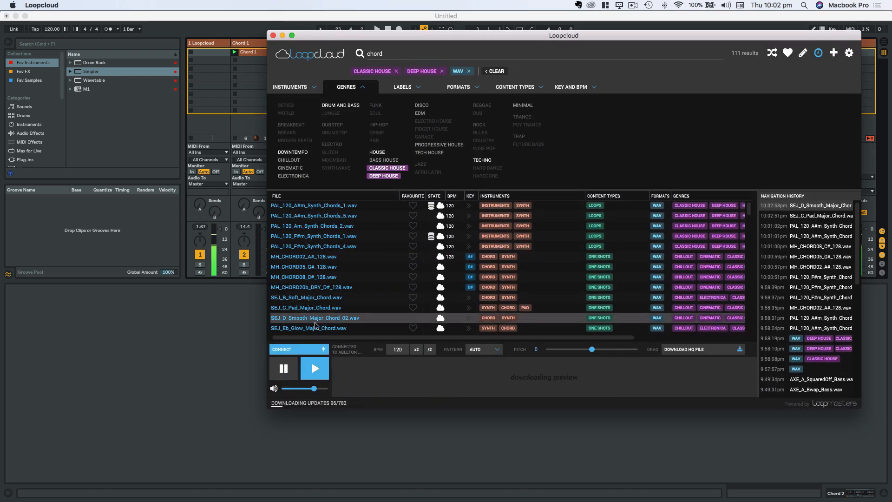
{"action": "left_click", "coordinate": [300, 318]}
{"action": "left_click", "coordinate": [309, 329]}
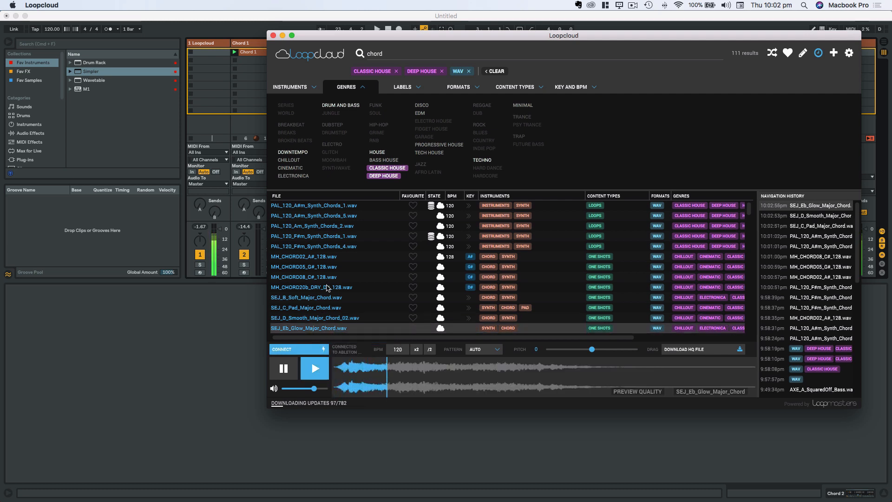
{"action": "left_click", "coordinate": [299, 309]}
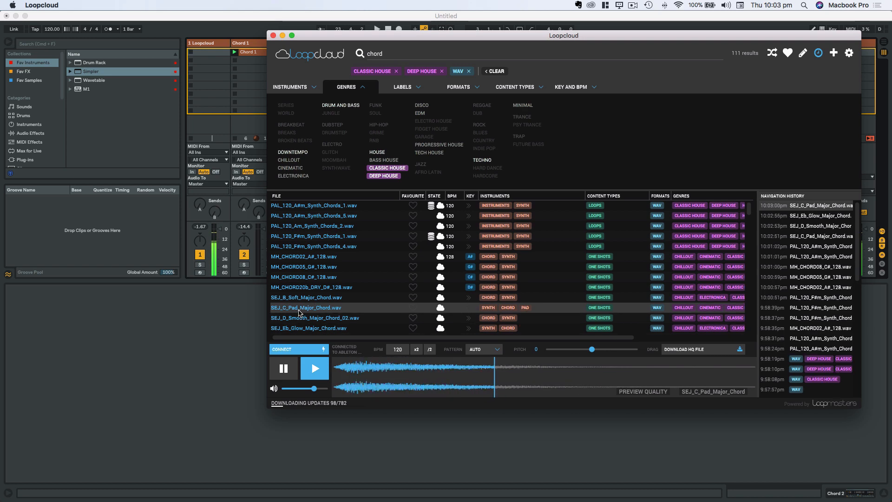
Load SEJ_C_Pad_Major_Chord.wav from Loopcloud into the fourth track's Simpler and turn off Warp for the sample
{"action": "left_click_drag", "start_coordinate": [329, 39], "coordinate": [513, 43]}
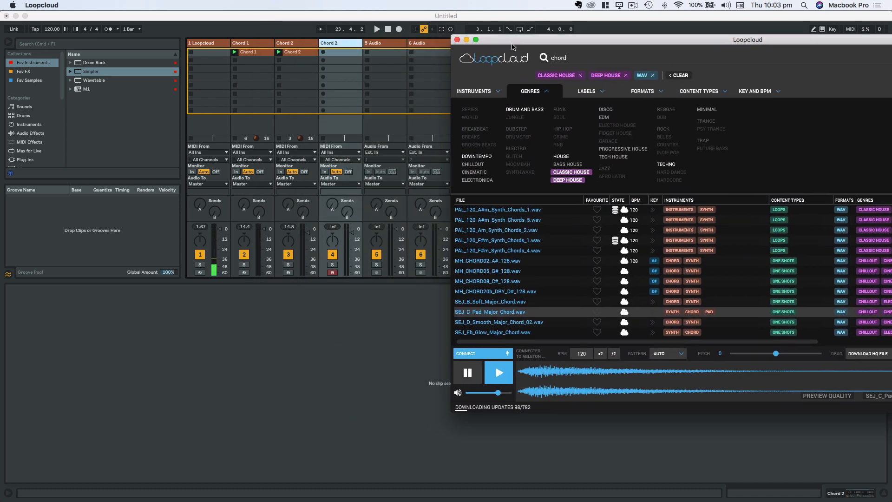
{"action": "double_click", "coordinate": [340, 43]}
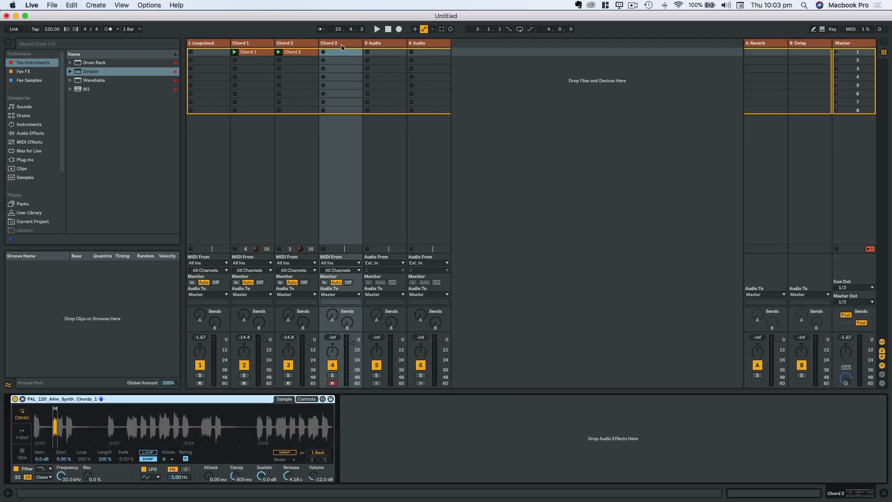
{"action": "key", "text": "super+Tab"}
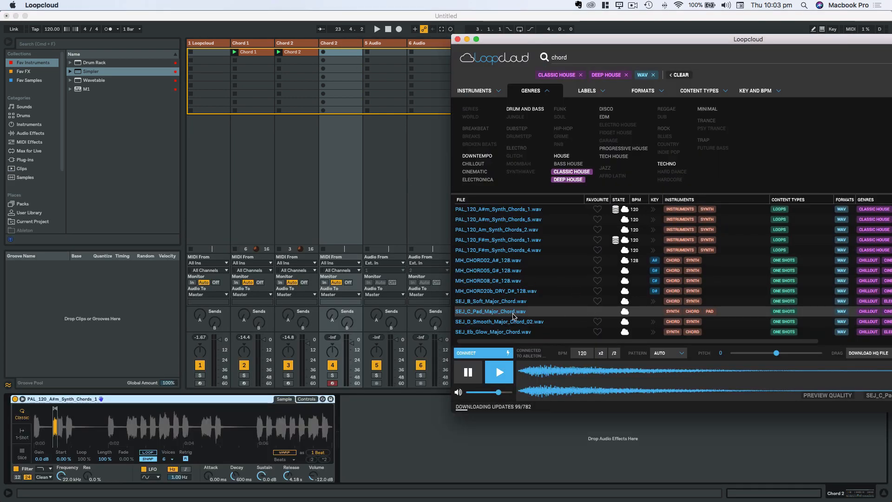
{"action": "left_click_drag", "start_coordinate": [514, 317], "coordinate": [192, 405]}
{"action": "left_click_drag", "start_coordinate": [137, 432], "coordinate": [97, 428]}
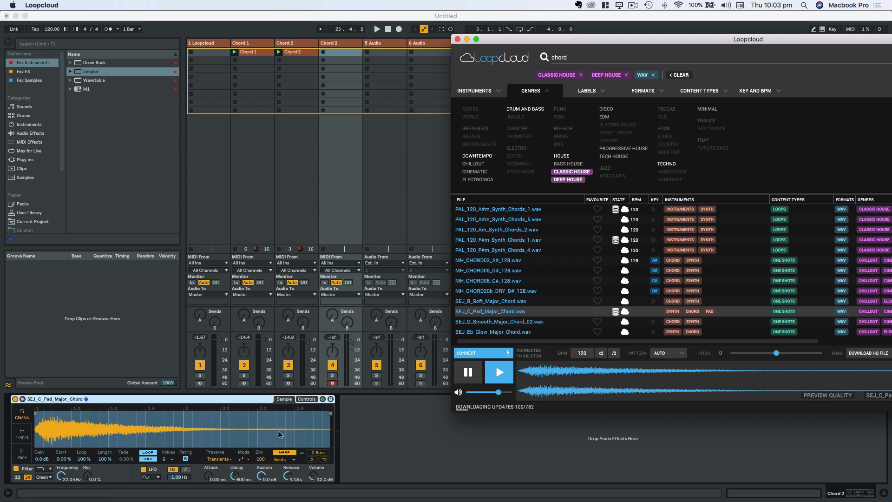
{"action": "left_click", "coordinate": [284, 452]}
{"action": "left_click", "coordinate": [285, 453]}
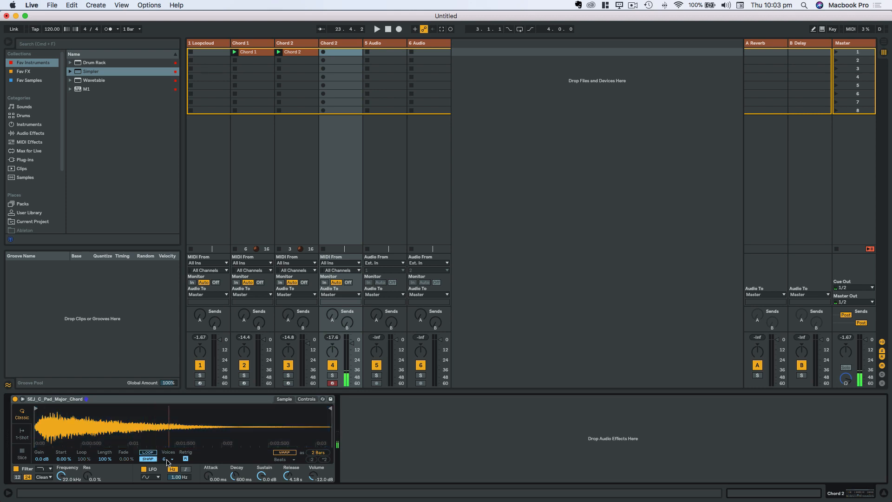
Shorten the Simpler's Release to about 537 ms and move the sample start slightly past the attack
{"action": "left_click_drag", "start_coordinate": [287, 476], "coordinate": [287, 482]}
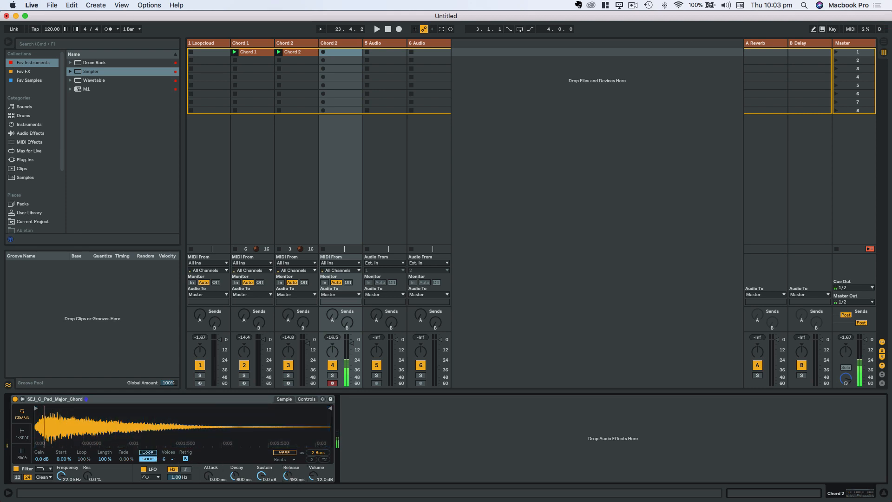
{"action": "left_click_drag", "start_coordinate": [35, 409], "coordinate": [48, 409]}
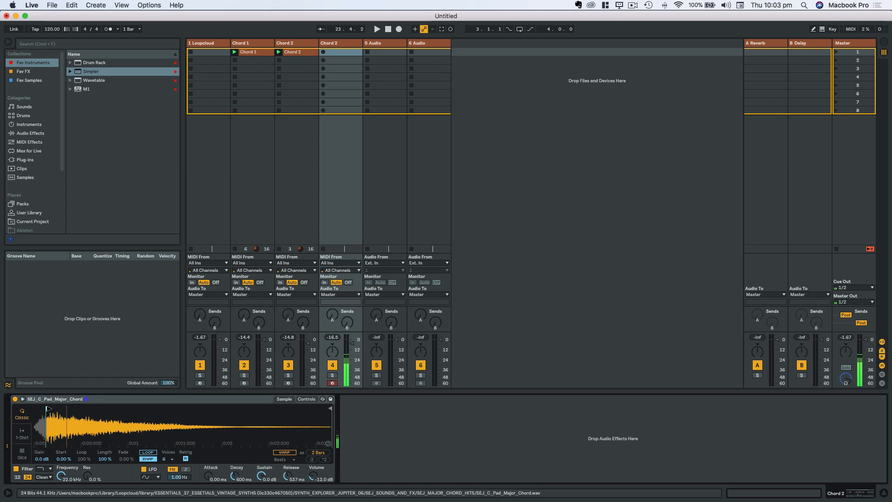
Record a MIDI part over the playing chords into the fourth track's first slot and shorten its loop to four bars
{"action": "key", "text": "space"}
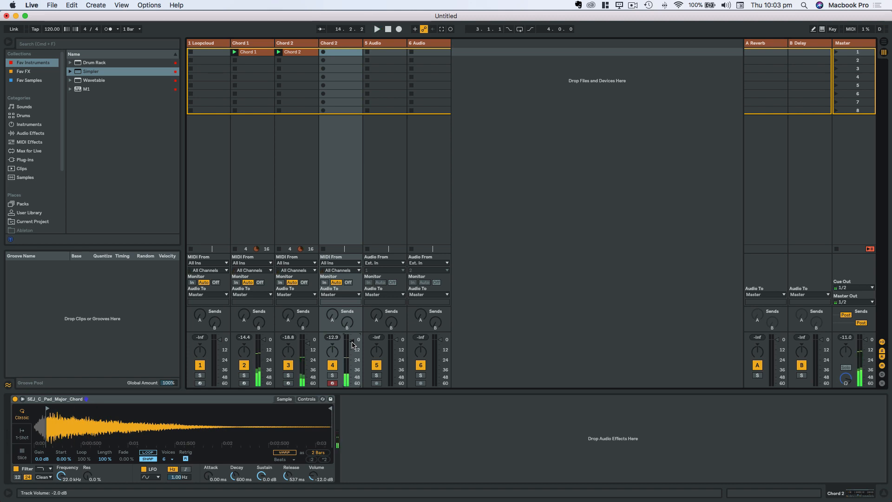
{"action": "left_click", "coordinate": [324, 52]}
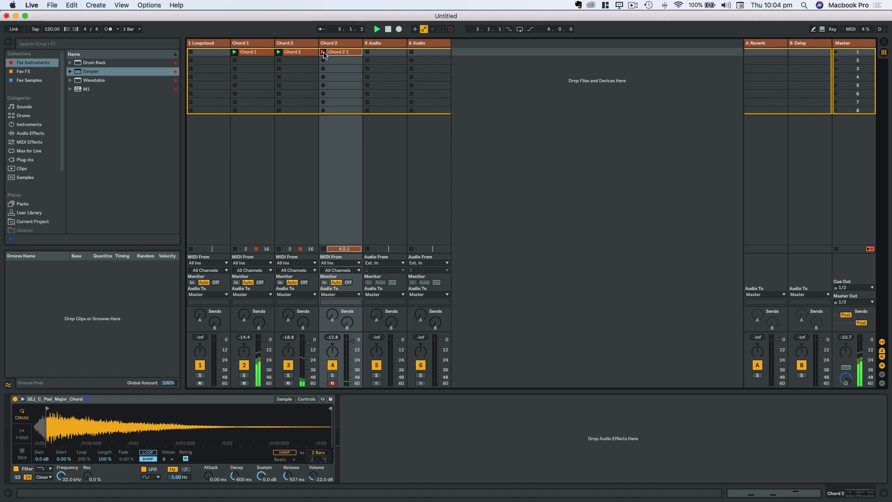
{"action": "left_click", "coordinate": [324, 54]}
{"action": "left_click", "coordinate": [324, 52]}
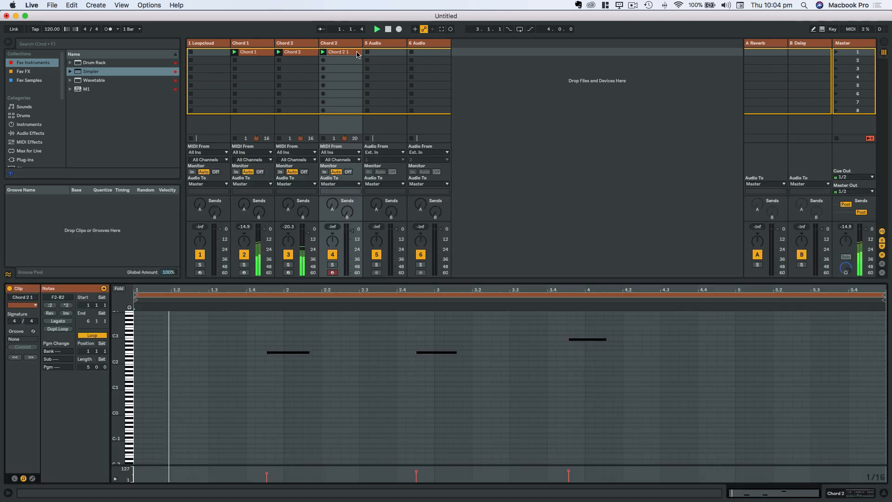
{"action": "left_click_drag", "start_coordinate": [884, 295], "coordinate": [735, 327]}
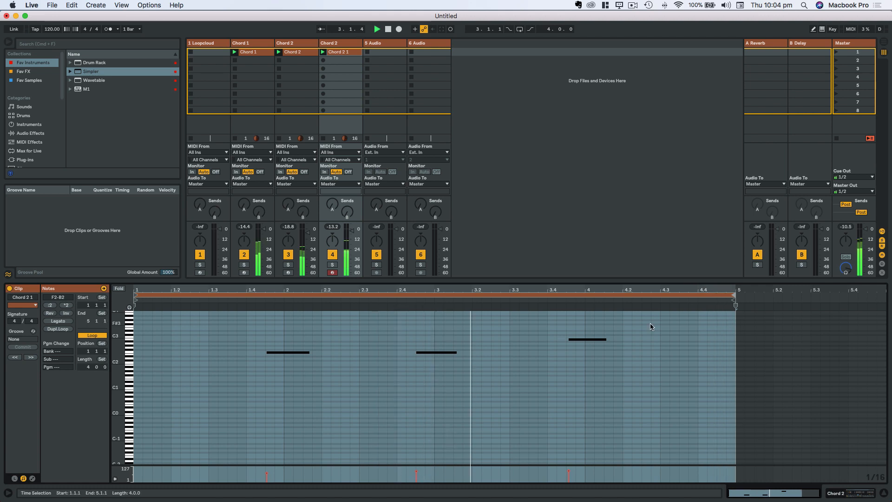
Quantize all notes in the fourth track's recorded clip and raise their velocities to maximum
{"action": "key", "text": "super+a"}
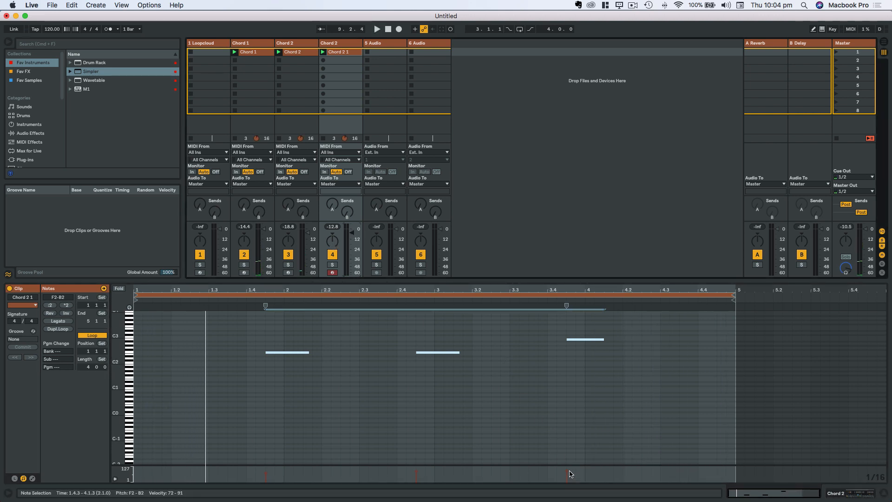
{"action": "left_click_drag", "start_coordinate": [567, 473], "coordinate": [567, 468]}
{"action": "left_click", "coordinate": [425, 415]}
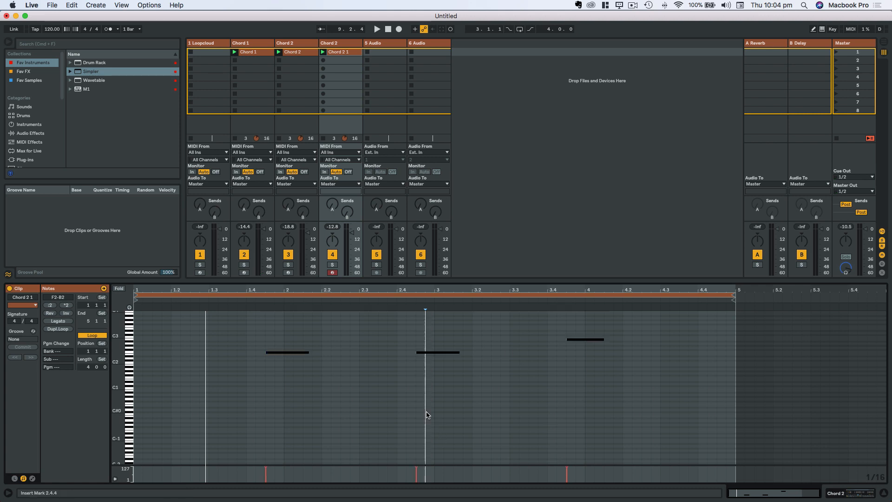
Raise the velocities of all notes in the Chord 2 and Chord 1 clips to maximum
{"action": "left_click", "coordinate": [301, 59]}
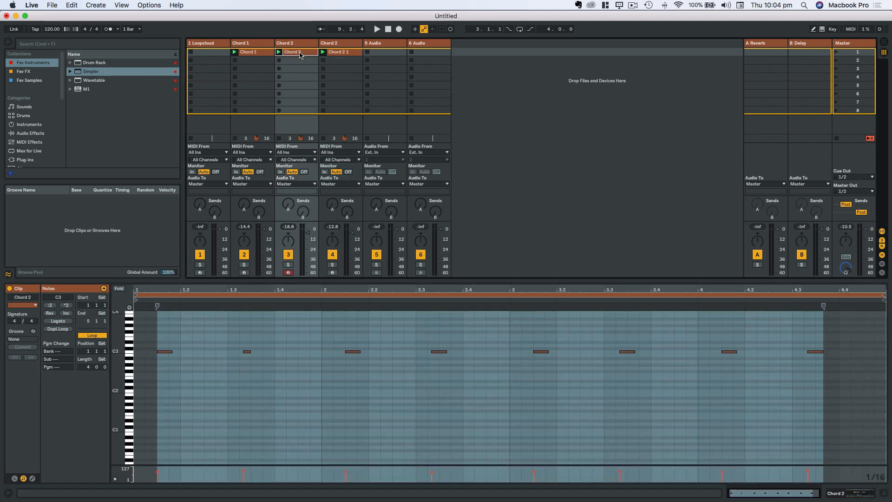
{"action": "key", "text": "super+a"}
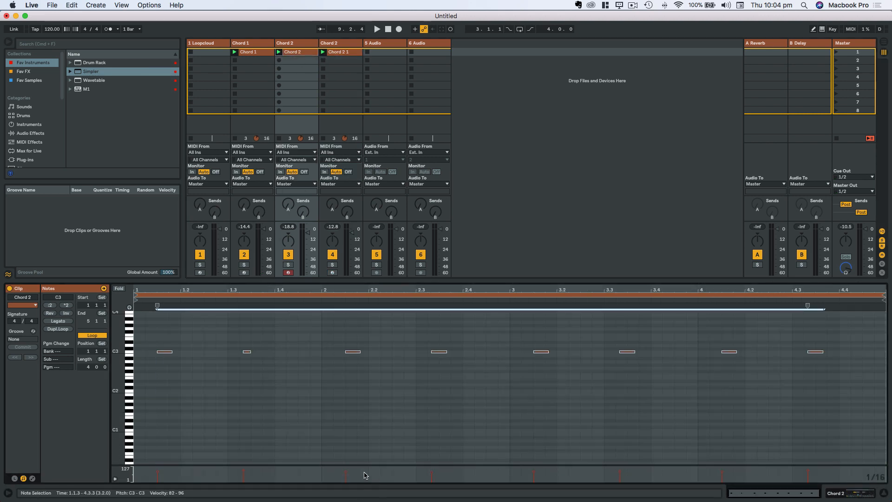
{"action": "left_click", "coordinate": [257, 53]}
{"action": "key", "text": "super+a"}
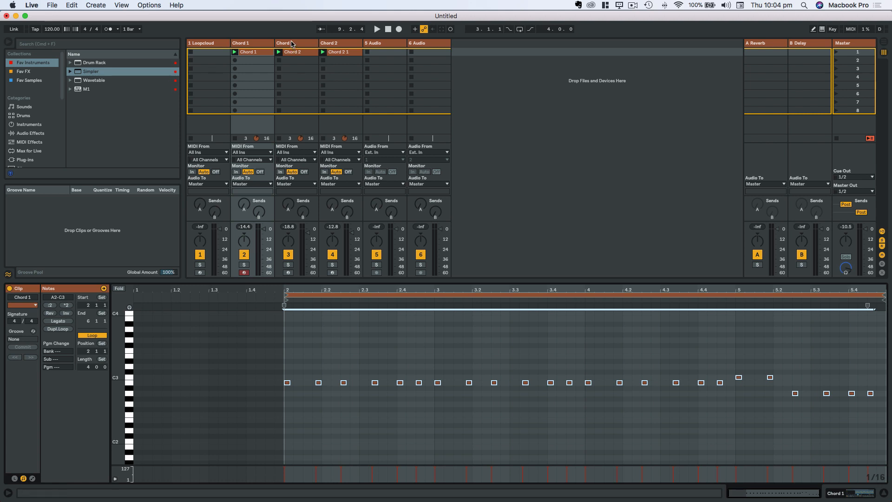
Lower the volumes of the three chord tracks together, then balance the fourth track at about -11 dB during playback
{"action": "left_click", "coordinate": [263, 44]}
{"action": "left_click", "coordinate": [330, 45], "text": "shift"}
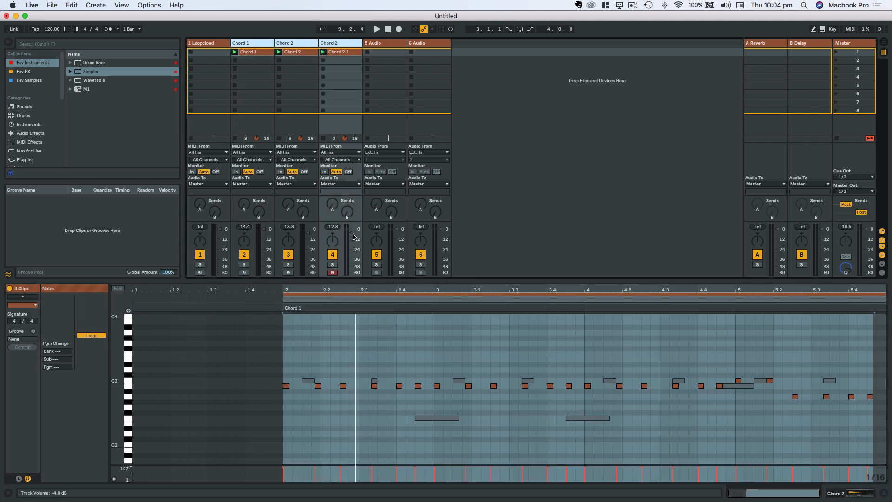
{"action": "key", "text": "space"}
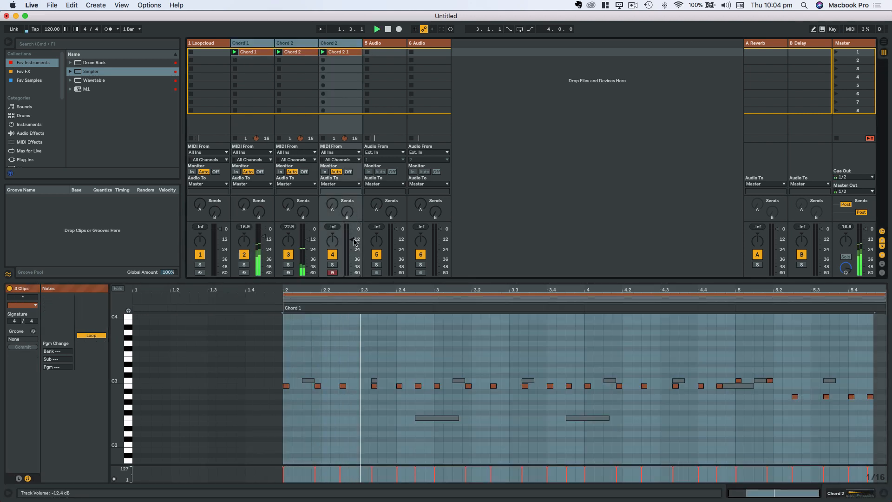
{"action": "left_click", "coordinate": [346, 45]}
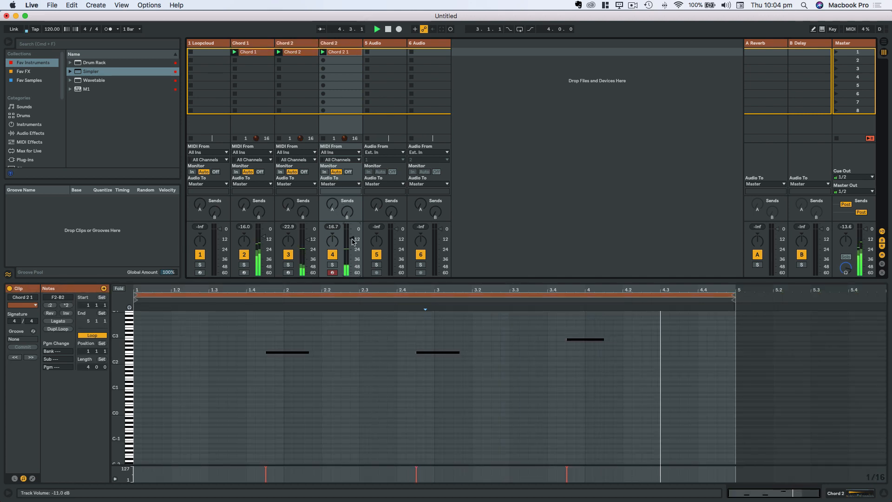
Add Echo to the fourth track and set it to Ping Pong with 58% Feedback and 29% Dry/Wet
{"action": "left_click", "coordinate": [336, 44]}
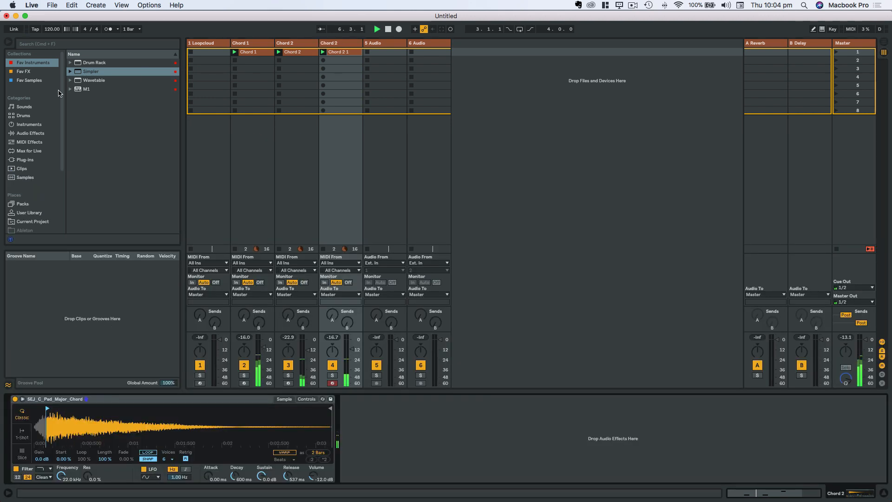
{"action": "left_click", "coordinate": [24, 72]}
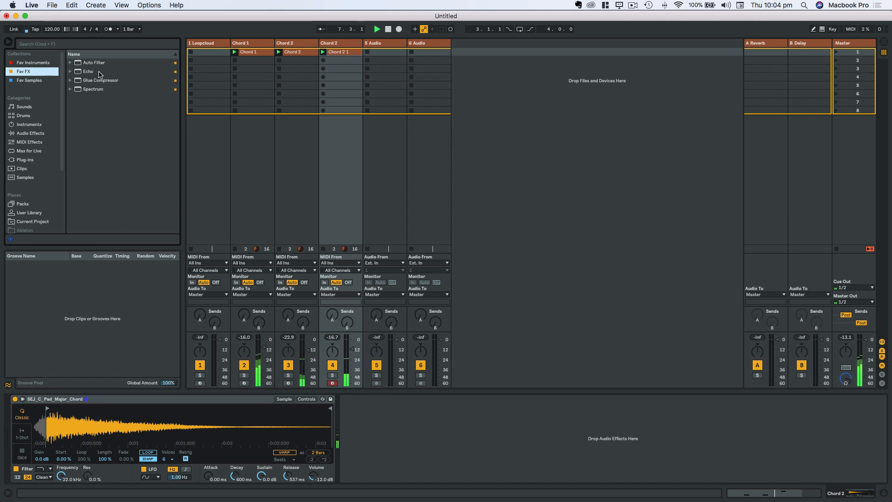
{"action": "left_click_drag", "start_coordinate": [287, 199], "coordinate": [471, 433]}
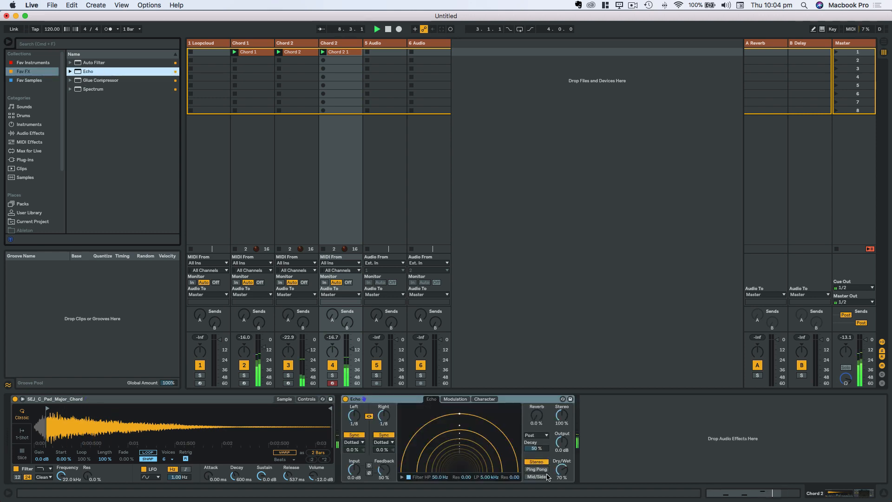
{"action": "left_click_drag", "start_coordinate": [562, 470], "coordinate": [562, 475]}
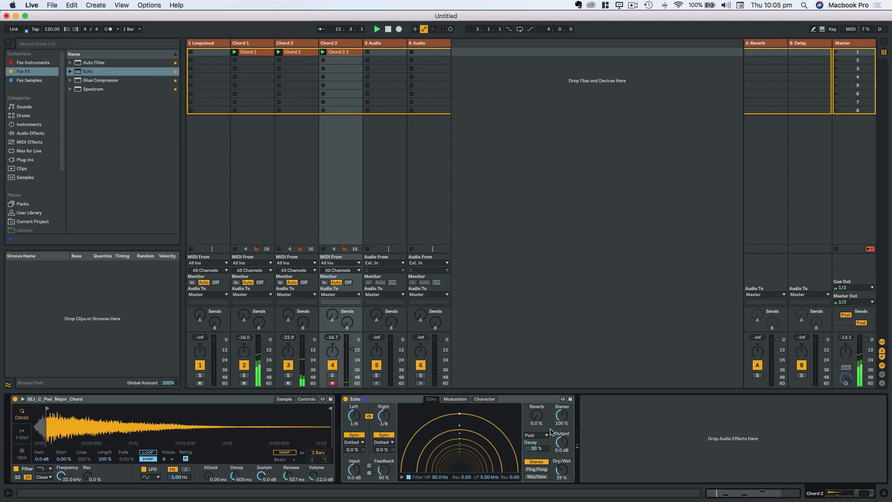
{"action": "scroll", "coordinate": [389, 470], "scroll_direction": "up", "scroll_amount": 5}
{"action": "left_click", "coordinate": [537, 469]}
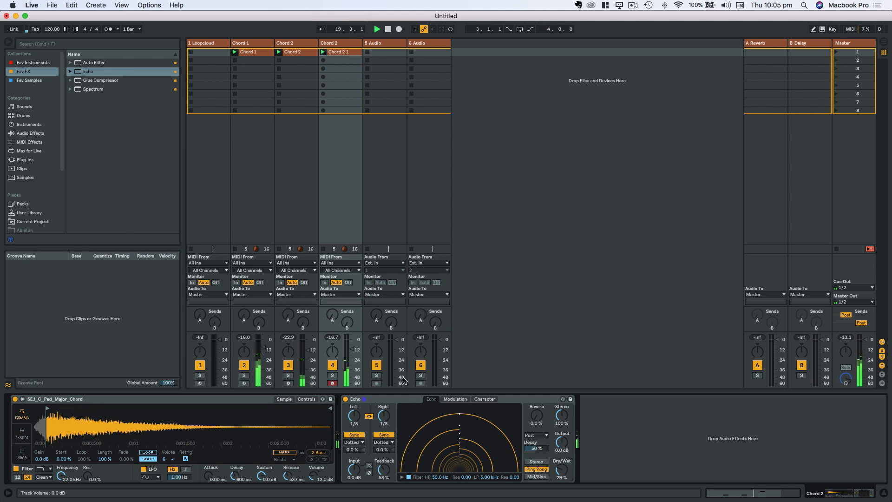
Rename the fourth track and its recorded clip Chord 3
{"action": "left_click", "coordinate": [343, 43]}
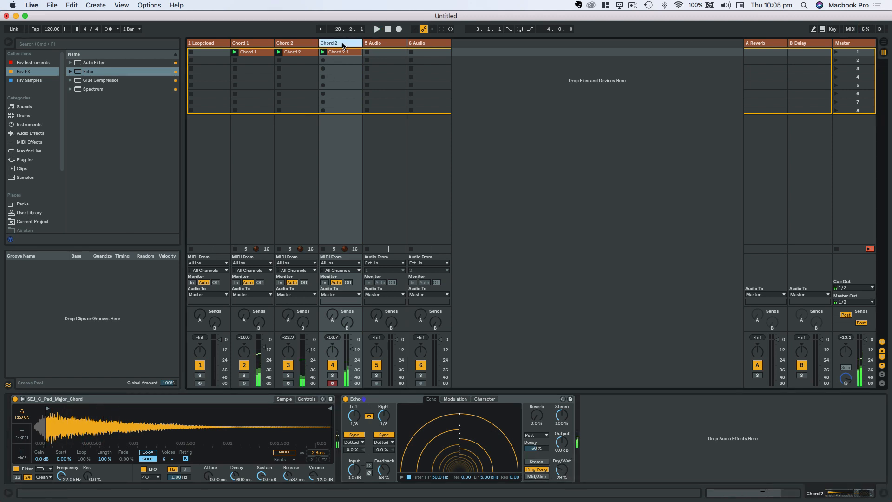
{"action": "key", "text": "super+r"}
{"action": "type", "text": "Ch"}
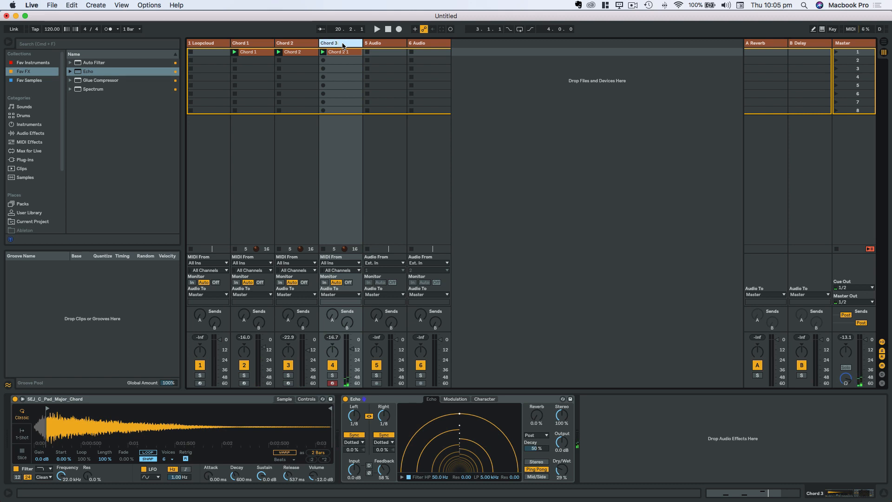
{"action": "left_click", "coordinate": [349, 54]}
{"action": "key", "text": "super+r"}
{"action": "type", "text": "Chord 3"}
Add a Drum Rack on a new MIDI track after the last audio track
{"action": "left_click", "coordinate": [31, 62]}
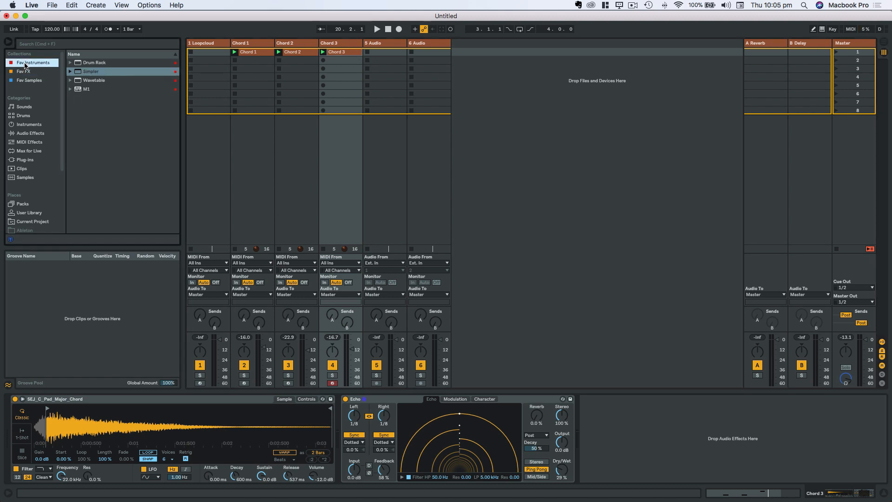
{"action": "left_click_drag", "start_coordinate": [90, 65], "coordinate": [462, 53]}
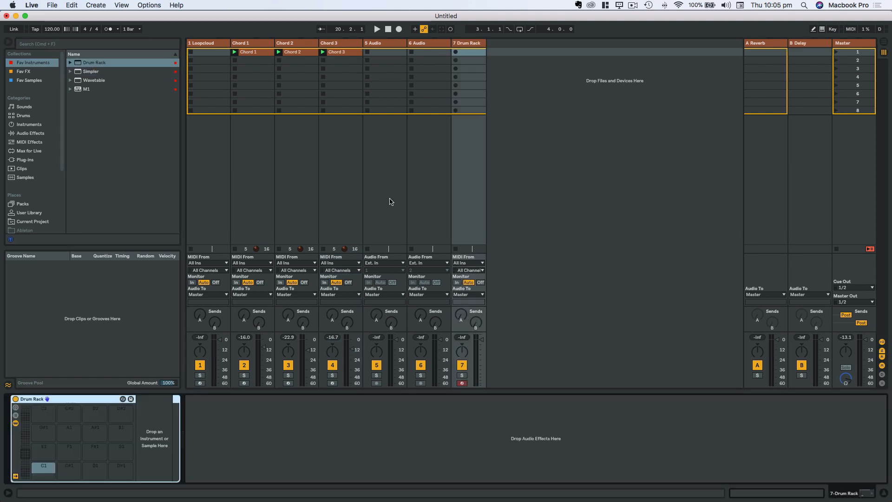
Switch to Loopcloud and search for kick samples, keeping the Classic House, Deep House and WAV filters
{"action": "key", "text": "super+Tab"}
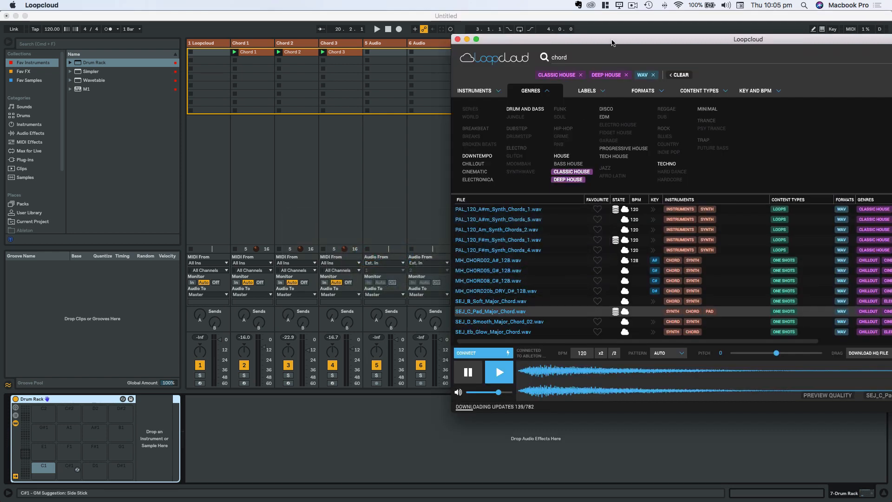
{"action": "left_click_drag", "start_coordinate": [613, 43], "coordinate": [516, 45]}
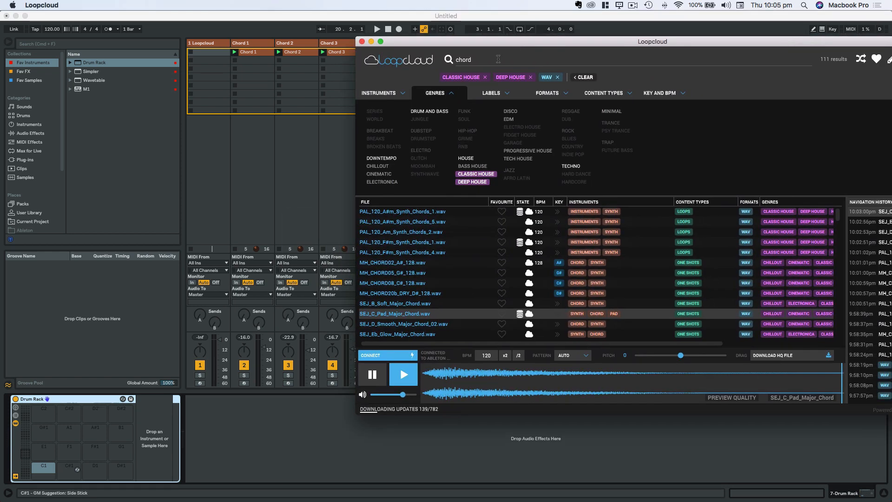
{"action": "double_click", "coordinate": [482, 59]}
{"action": "type", "text": "kick"}
{"action": "key", "text": "Return"}
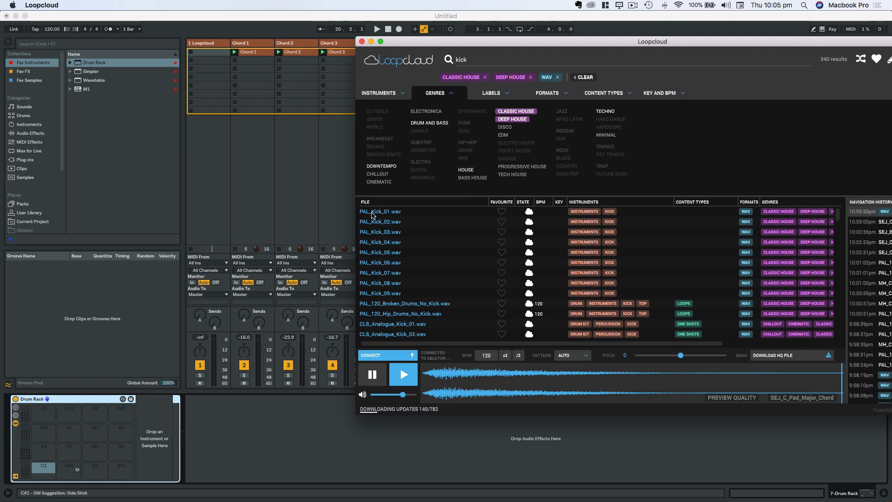
Audition the kick samples PAL_Kick_01.wav through PAL_Kick_09.wav one after another
{"action": "left_click", "coordinate": [372, 215]}
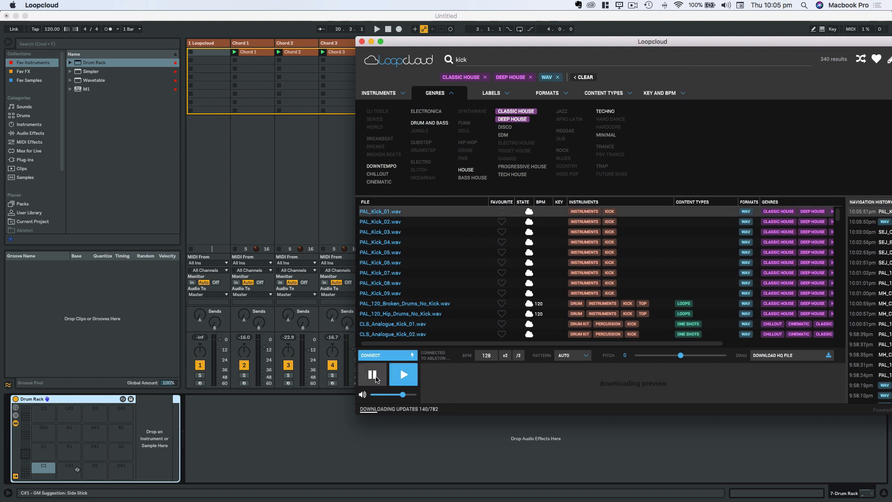
{"action": "left_click", "coordinate": [381, 222]}
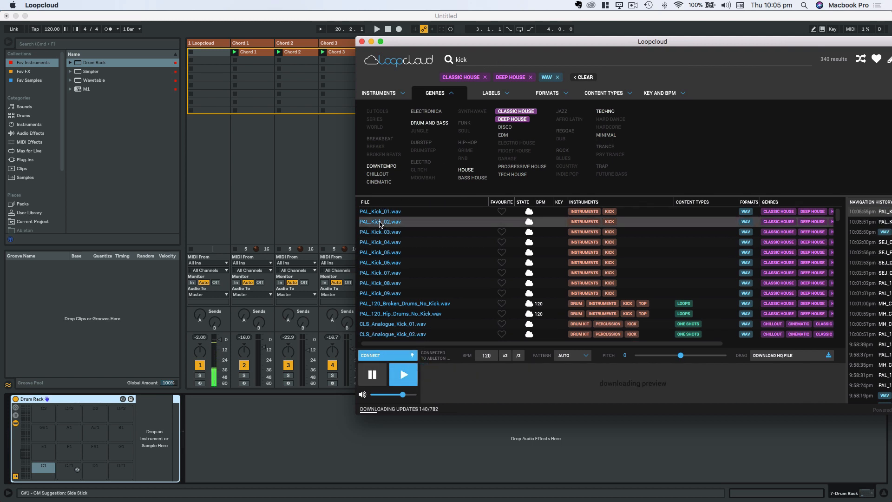
{"action": "left_click", "coordinate": [382, 233]}
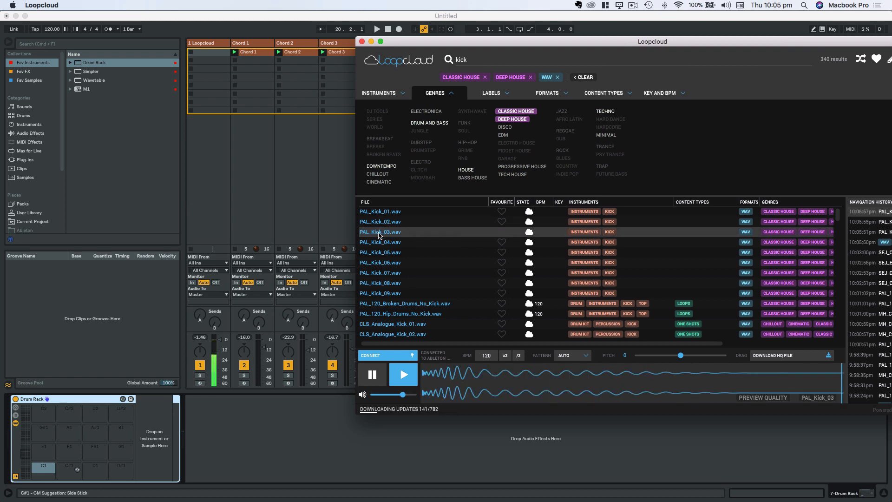
{"action": "left_click", "coordinate": [382, 242]}
{"action": "left_click", "coordinate": [381, 252]}
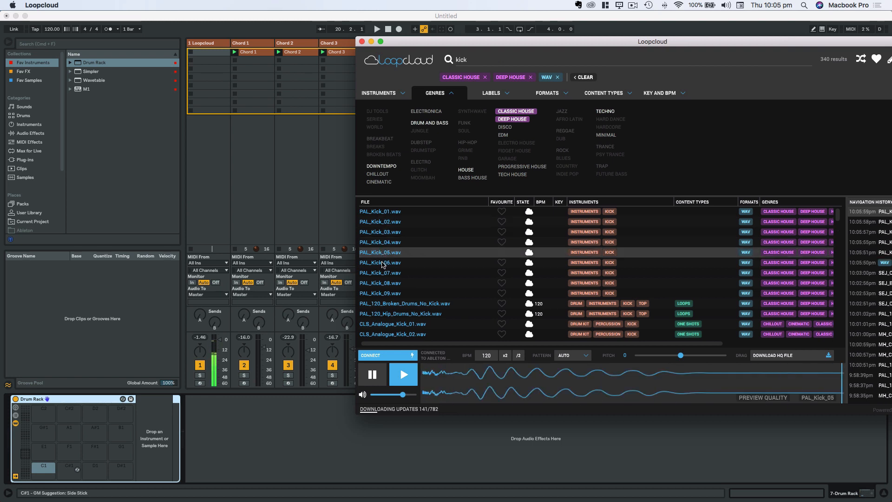
{"action": "left_click", "coordinate": [380, 262]}
{"action": "left_click", "coordinate": [380, 273]}
{"action": "left_click", "coordinate": [381, 283]}
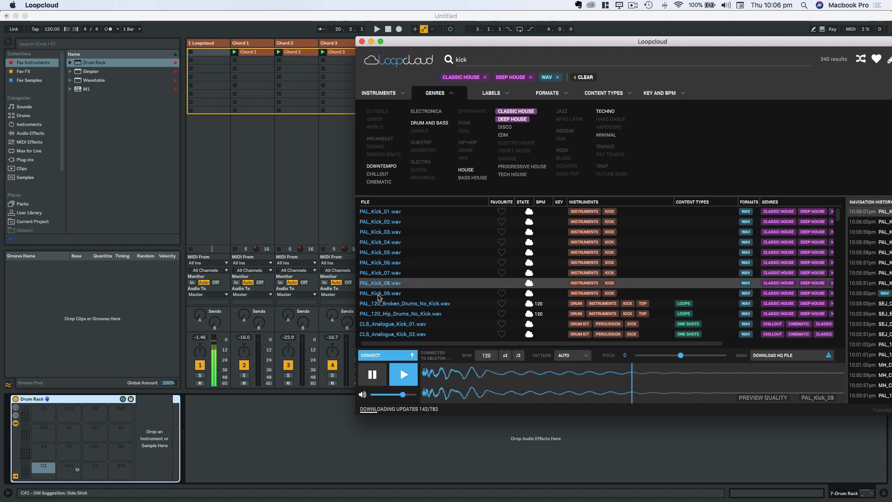
{"action": "left_click", "coordinate": [381, 294]}
Compare PAL_Kick_01.wav with PAL_Kick_09.wav and load PAL_Kick_09.wav onto the Drum Rack's C1 pad
{"action": "left_click", "coordinate": [412, 212]}
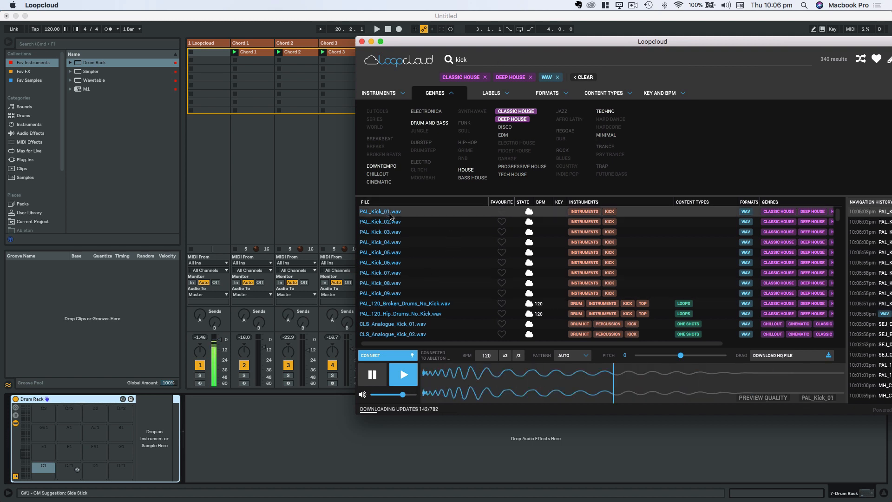
{"action": "left_click", "coordinate": [393, 294]}
{"action": "left_click", "coordinate": [395, 212]}
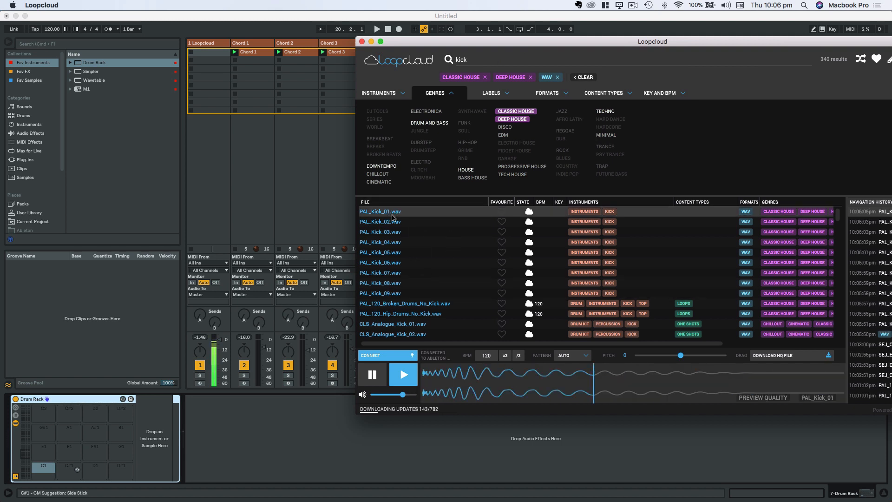
{"action": "left_click", "coordinate": [387, 293]}
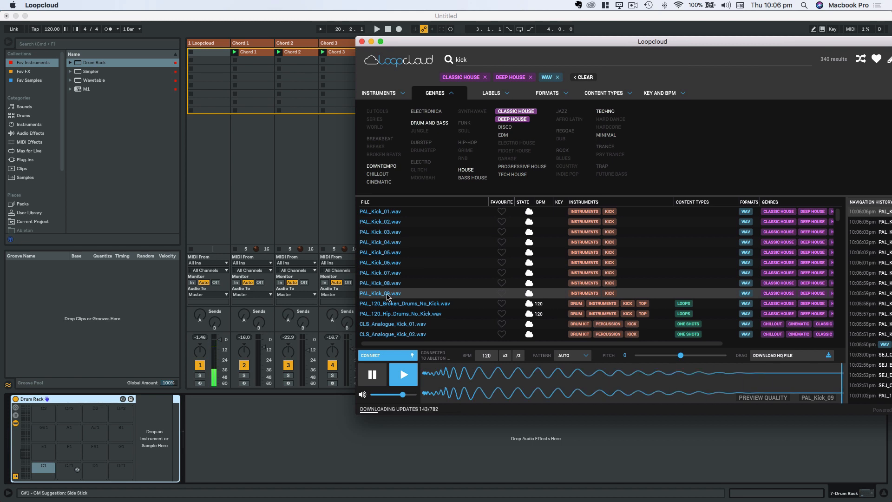
{"action": "left_click_drag", "start_coordinate": [391, 295], "coordinate": [132, 409]}
{"action": "left_click_drag", "start_coordinate": [57, 463], "coordinate": [42, 472]}
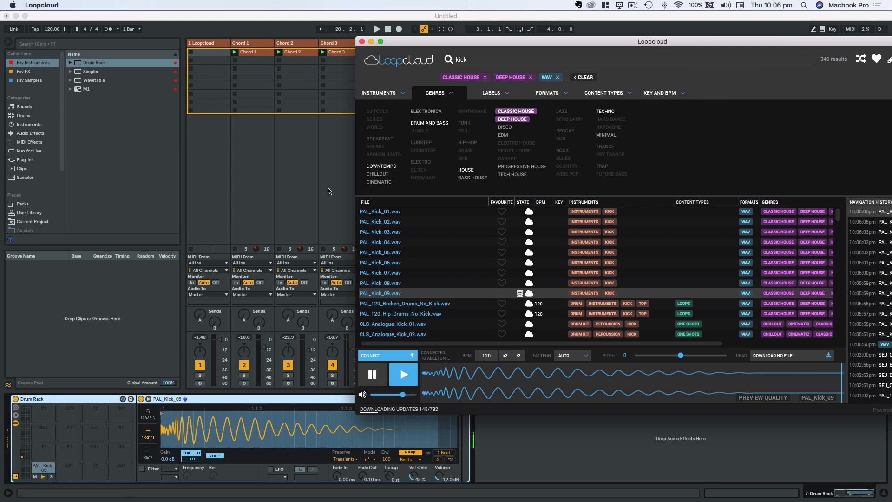
Shrink and reposition the Loopcloud window so it fits on screen, and switch back to Ableton Live
{"action": "left_click", "coordinate": [362, 42]}
{"action": "left_click", "coordinate": [498, 173]}
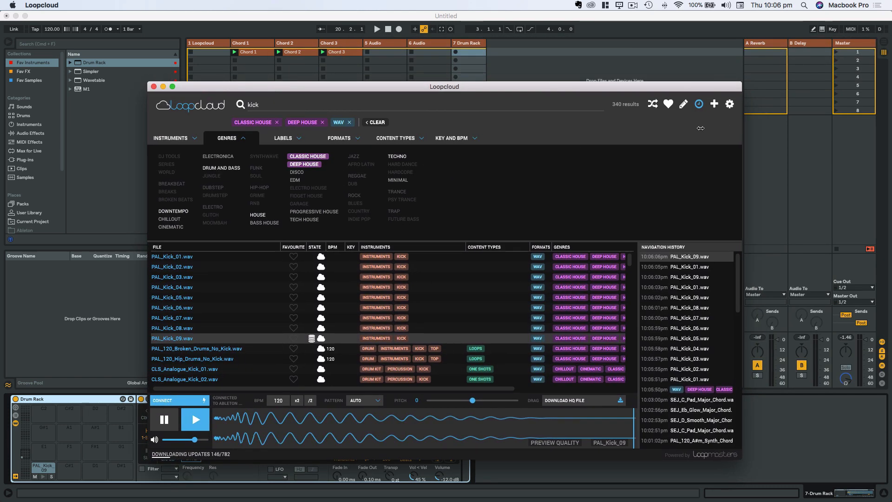
{"action": "left_click_drag", "start_coordinate": [701, 128], "coordinate": [559, 145]}
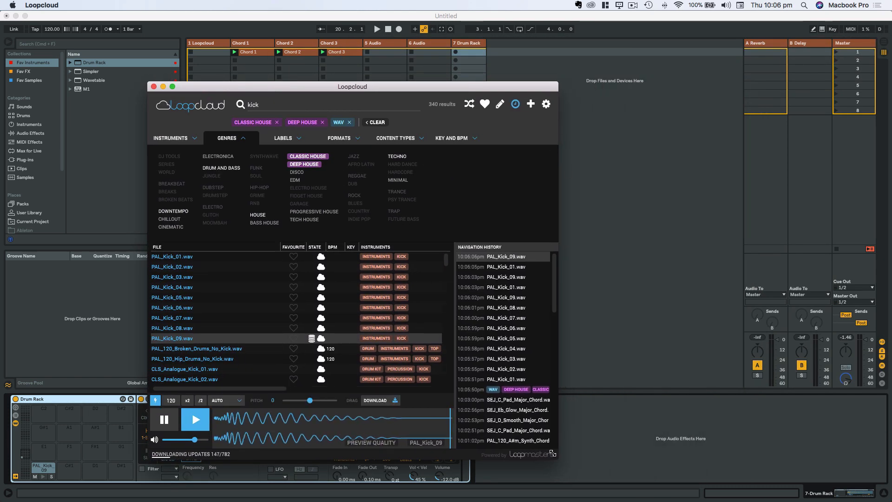
{"action": "left_click_drag", "start_coordinate": [554, 450], "coordinate": [635, 420]}
{"action": "left_click_drag", "start_coordinate": [496, 89], "coordinate": [354, 114]}
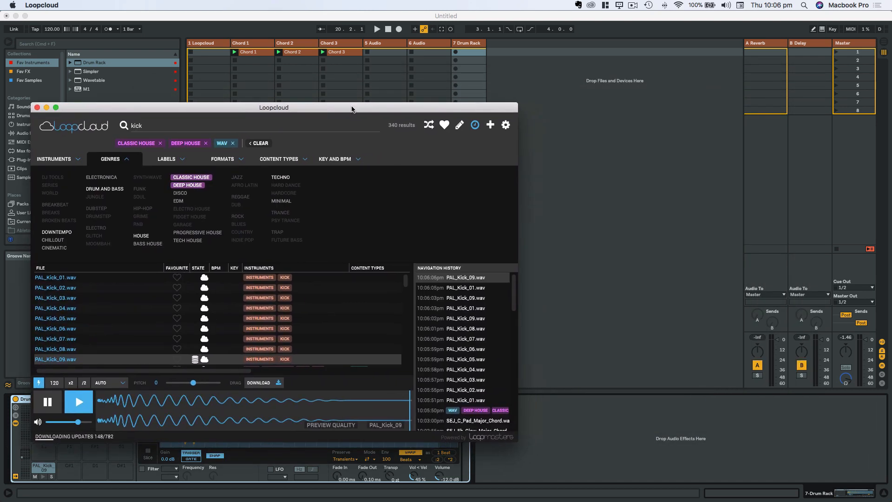
{"action": "left_click", "coordinate": [499, 20]}
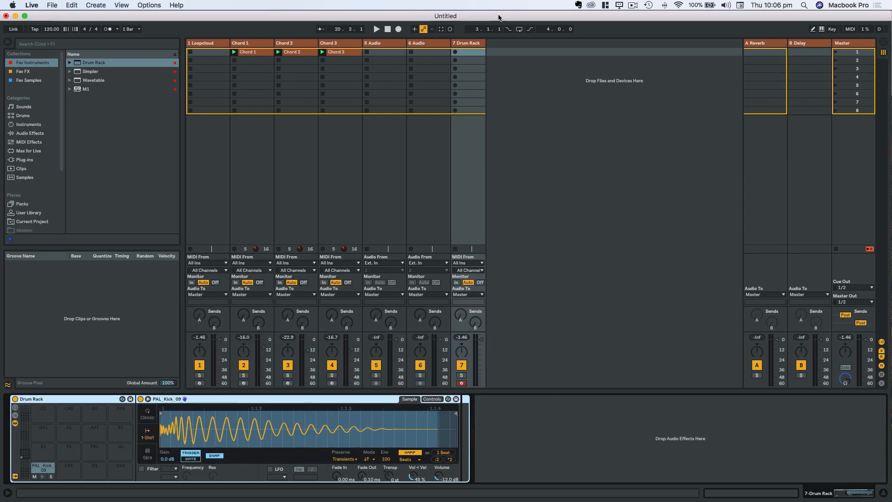
Discard a first kick take, enable the metronome and record a four-bar kick clip in the Drum Rack track's first slot
{"action": "left_click", "coordinate": [455, 52]}
{"action": "key", "text": "space"}
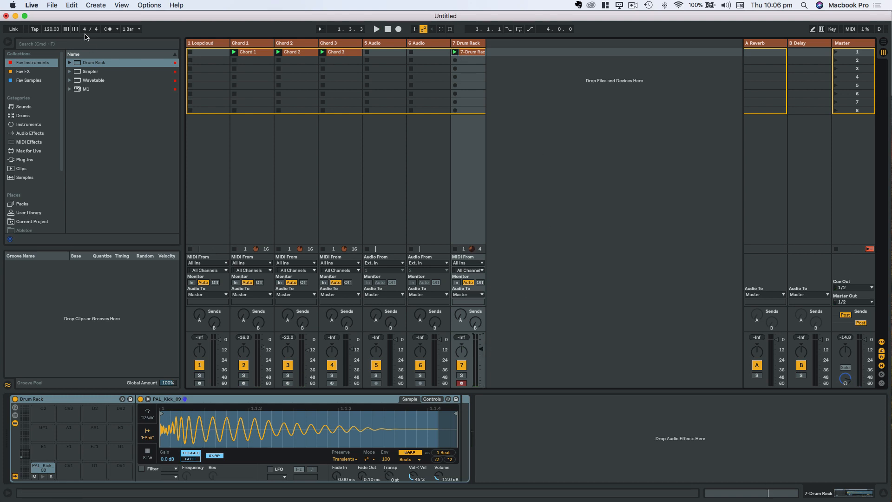
{"action": "left_click", "coordinate": [108, 29]}
{"action": "key", "text": "Delete"}
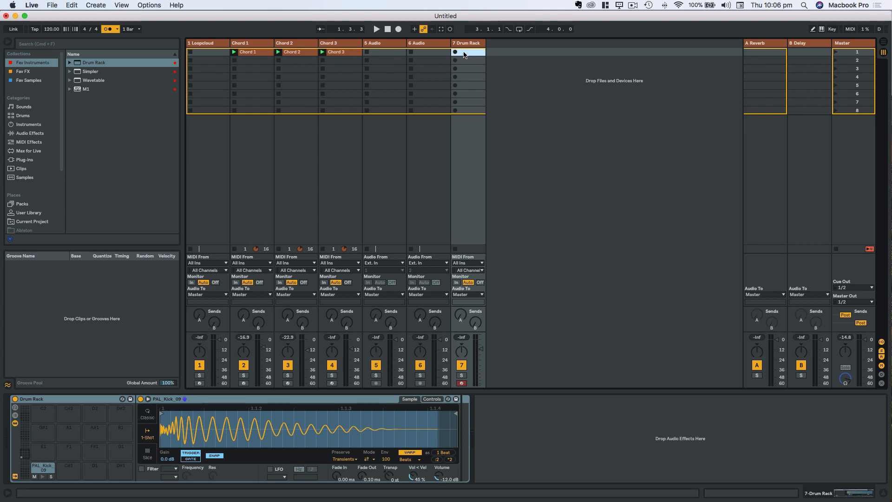
{"action": "left_click", "coordinate": [455, 52]}
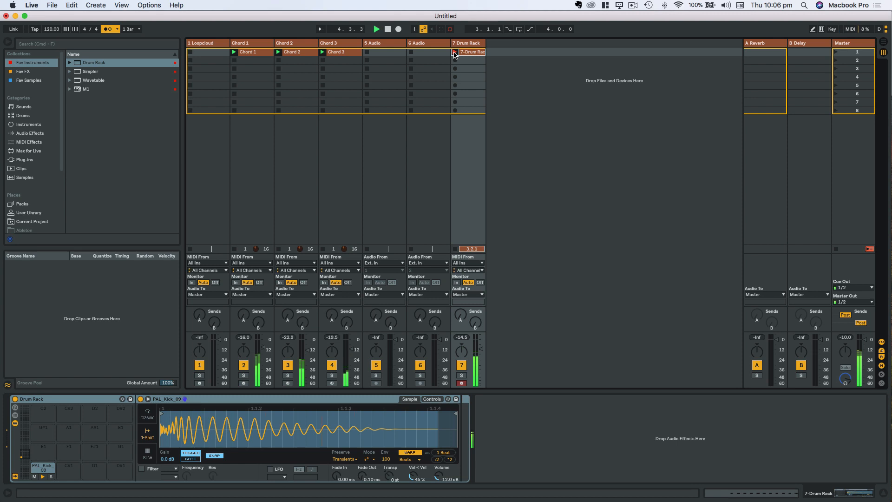
Quantize all kick notes in the Drum Rack clip and copy the four kicks of bar 2 into the empty bar 1
{"action": "double_click", "coordinate": [470, 52]}
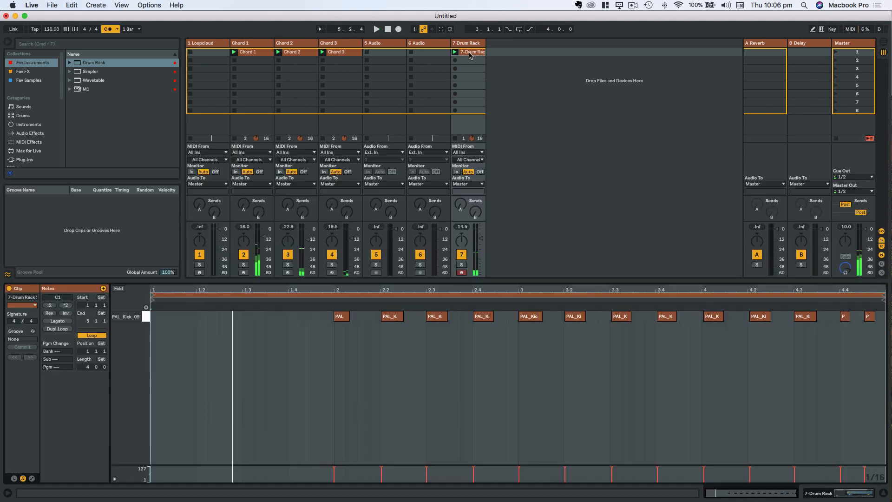
{"action": "left_click", "coordinate": [333, 326]}
{"action": "key", "text": "super+a"}
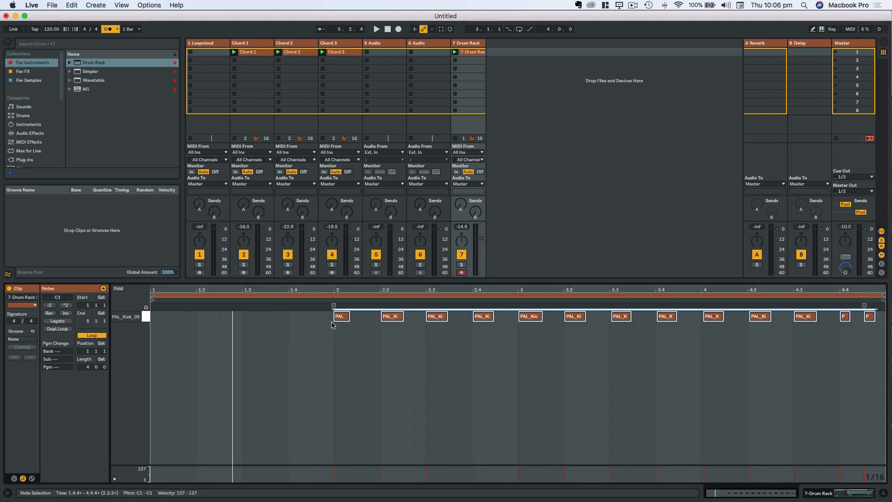
{"action": "left_click", "coordinate": [333, 342]}
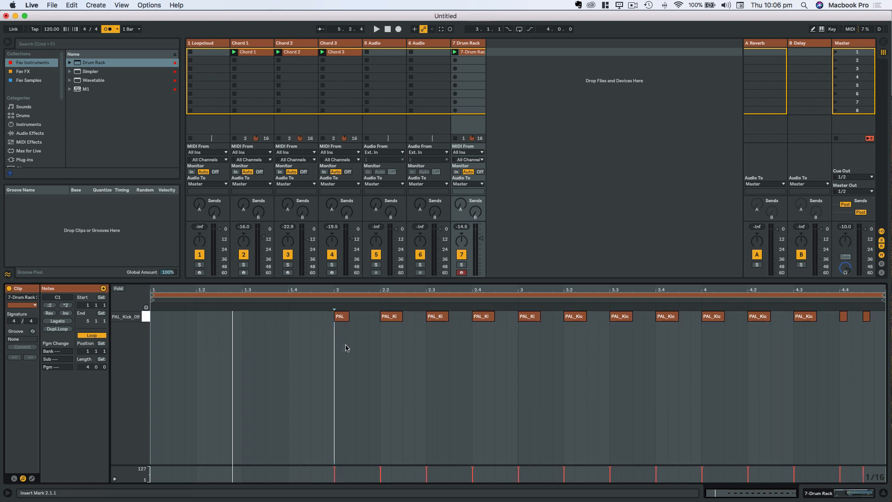
{"action": "left_click_drag", "start_coordinate": [345, 348], "coordinate": [501, 319]}
{"action": "left_click_drag", "start_coordinate": [345, 319], "coordinate": [168, 335]}
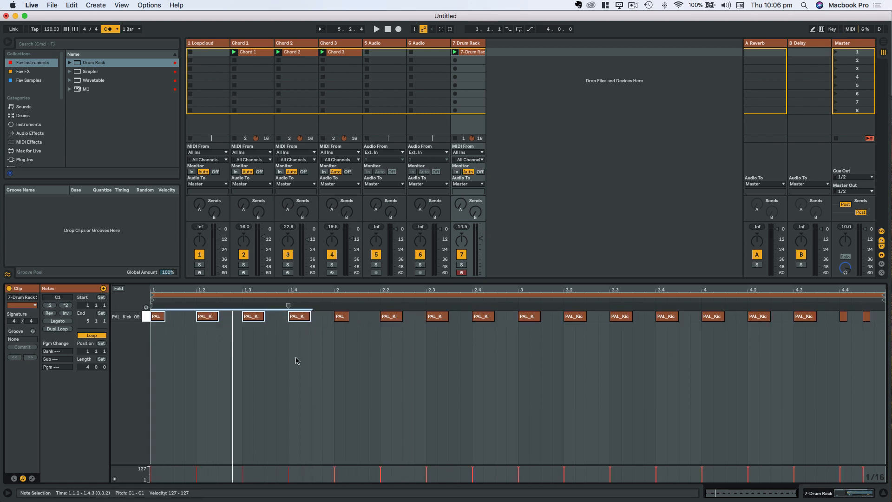
{"action": "left_click", "coordinate": [140, 29]}
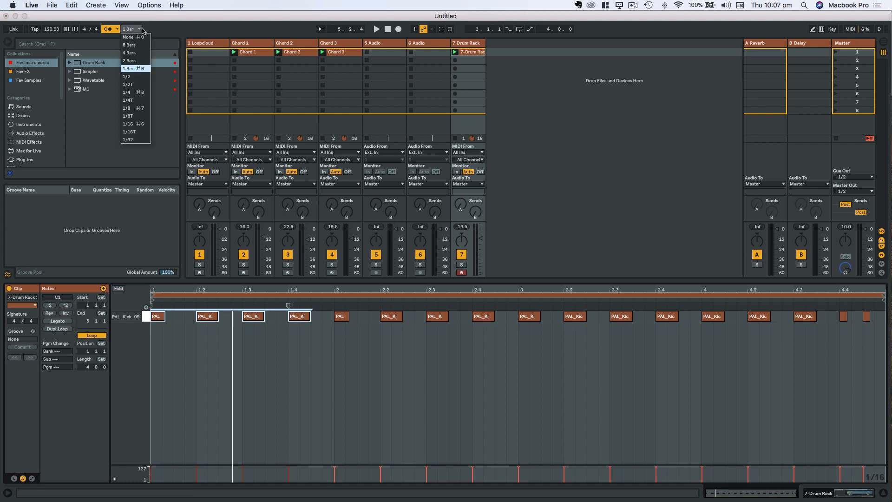
{"action": "left_click", "coordinate": [155, 26]}
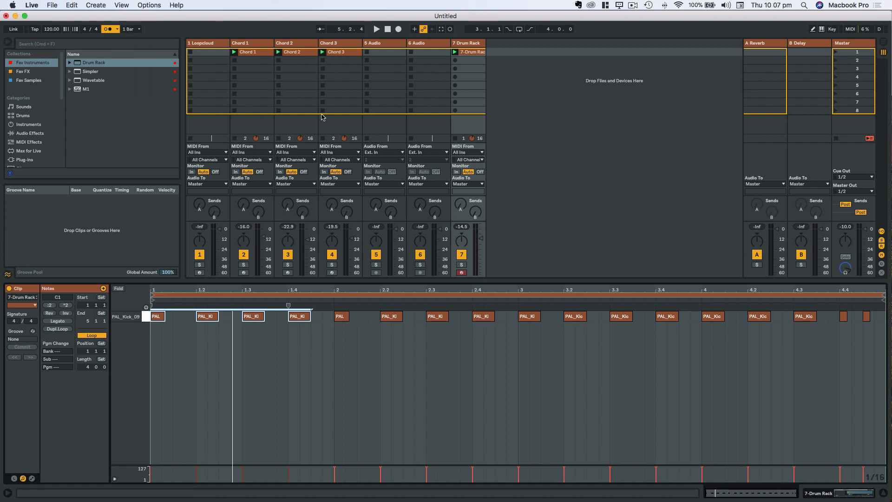
{"action": "left_click", "coordinate": [117, 29]}
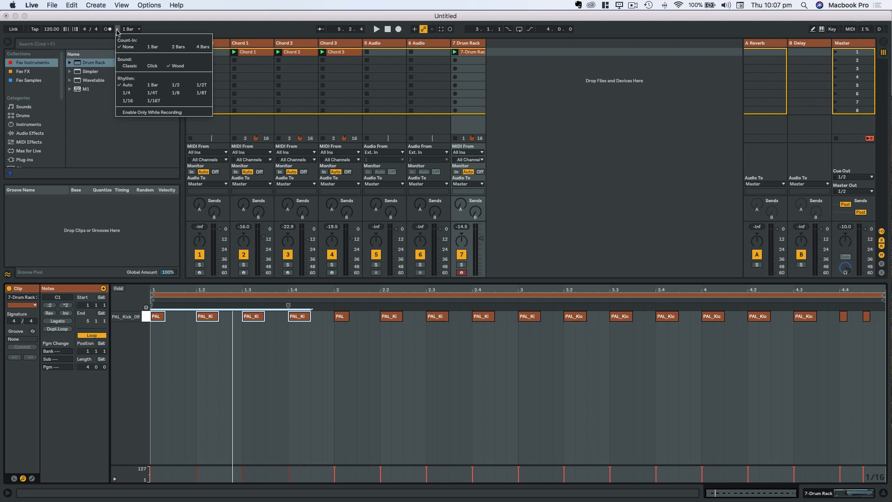
{"action": "left_click", "coordinate": [117, 30]}
{"action": "left_click", "coordinate": [112, 29]}
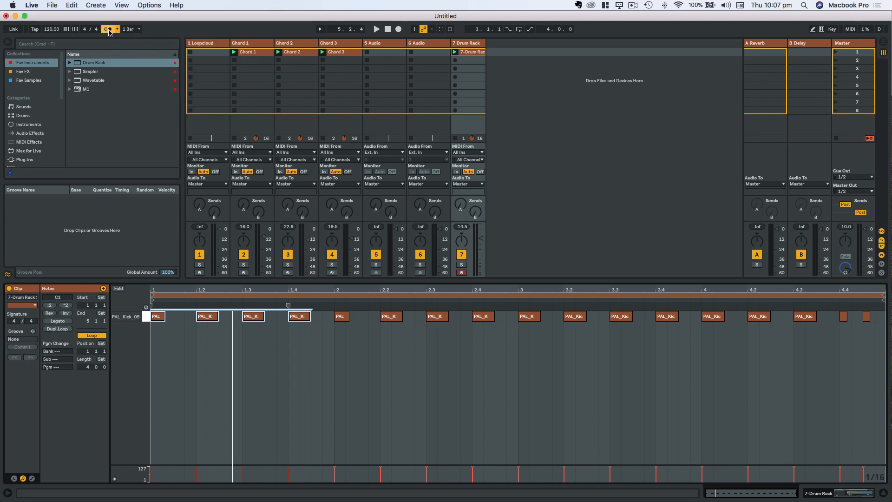
{"action": "left_click", "coordinate": [537, 92]}
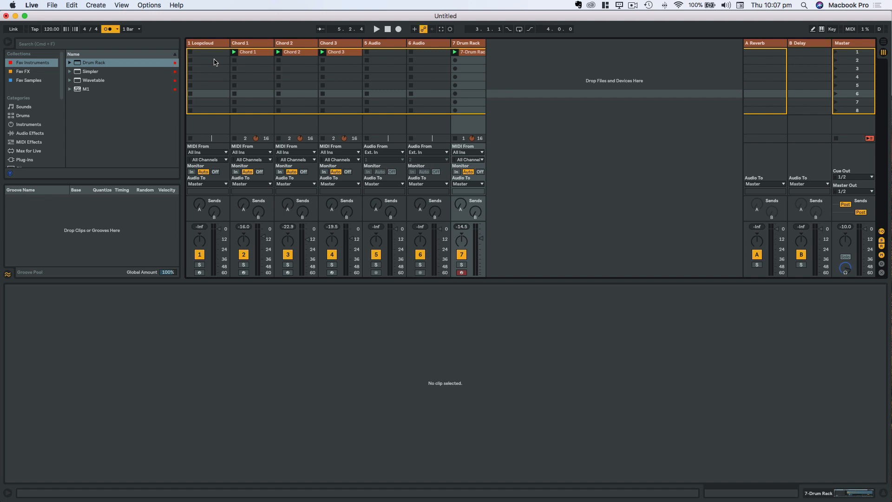
Play the kick clip with the chord loops and balance the Drum Rack track's volume against them
{"action": "left_click", "coordinate": [456, 53]}
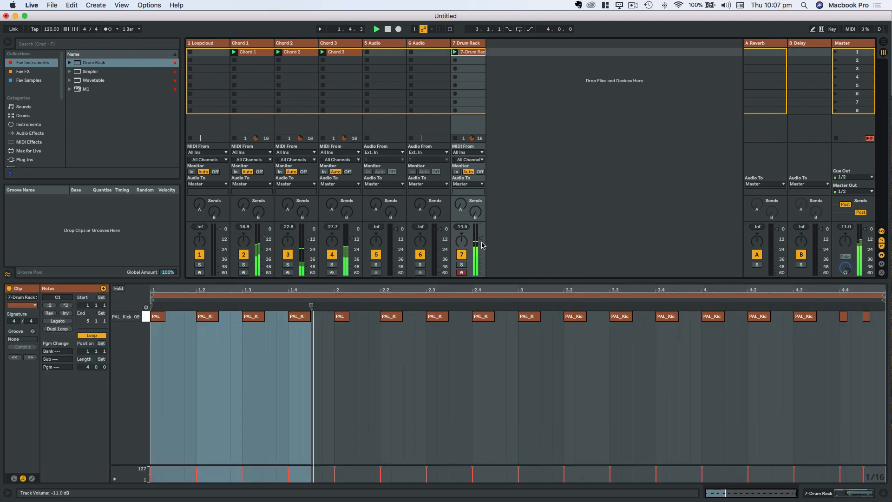
{"action": "key", "text": "XF86AudioRaiseVolume"}
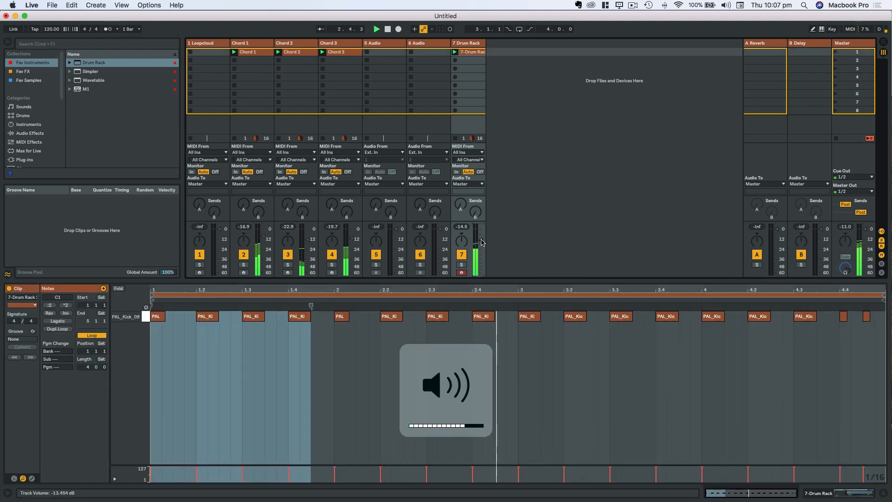
{"action": "left_click_drag", "start_coordinate": [481, 241], "coordinate": [481, 239]}
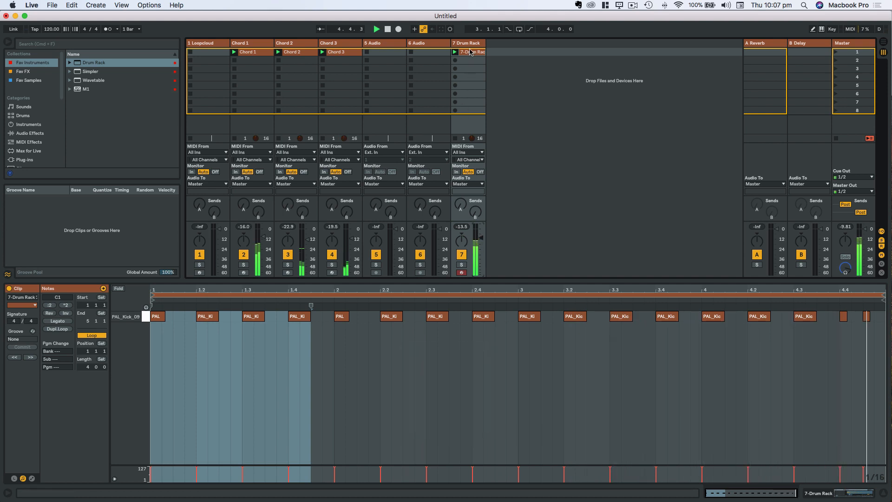
Rename the Drum Rack track and its recorded kick clip beats
{"action": "key", "text": "super+r"}
{"action": "type", "text": "bea"}
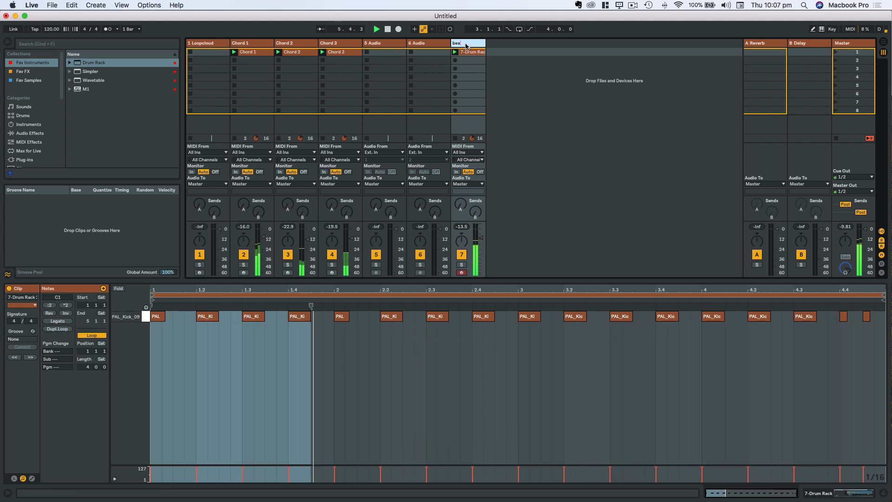
{"action": "type", "text": "ts"}
{"action": "key", "text": "Return"}
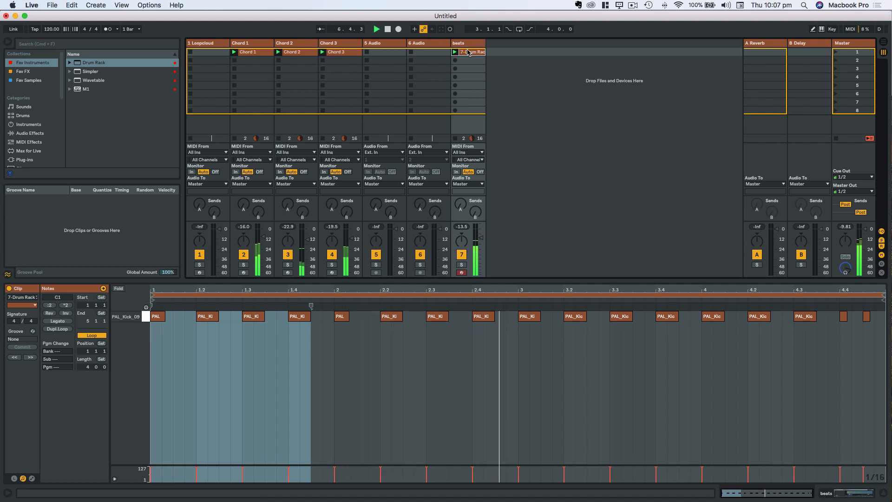
{"action": "key", "text": "super+r"}
{"action": "type", "text": "beats"}
{"action": "key", "text": "Return"}
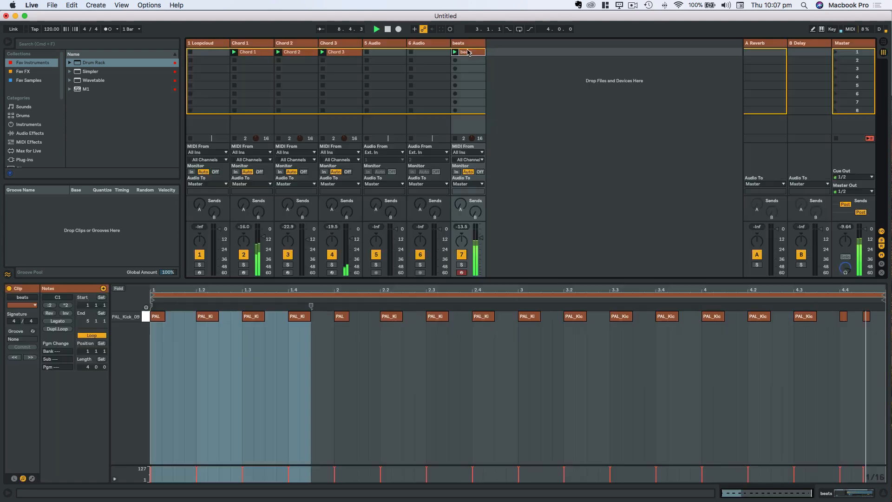
Show the beats track's Drum Rack, switch to Loopcloud and search for clap samples, keeping the Classic House, Deep House and WAV filters
{"action": "double_click", "coordinate": [460, 43]}
{"action": "key", "text": "super+Tab"}
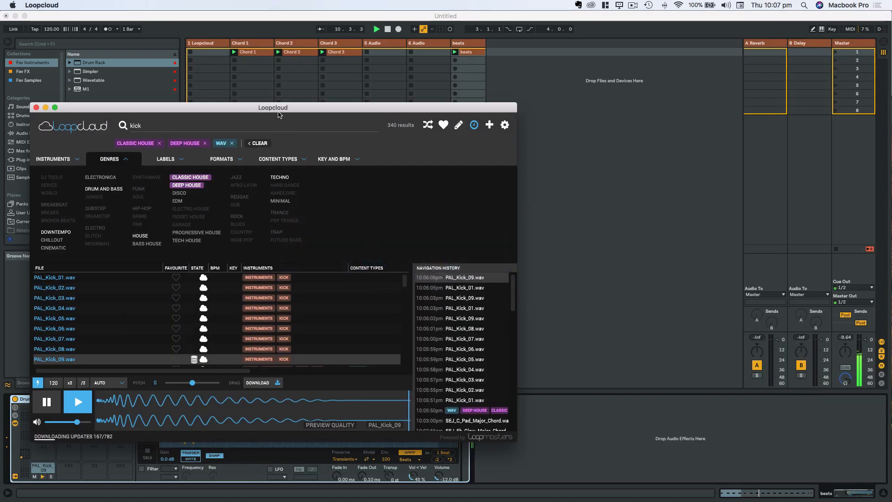
{"action": "left_click_drag", "start_coordinate": [279, 112], "coordinate": [498, 89]}
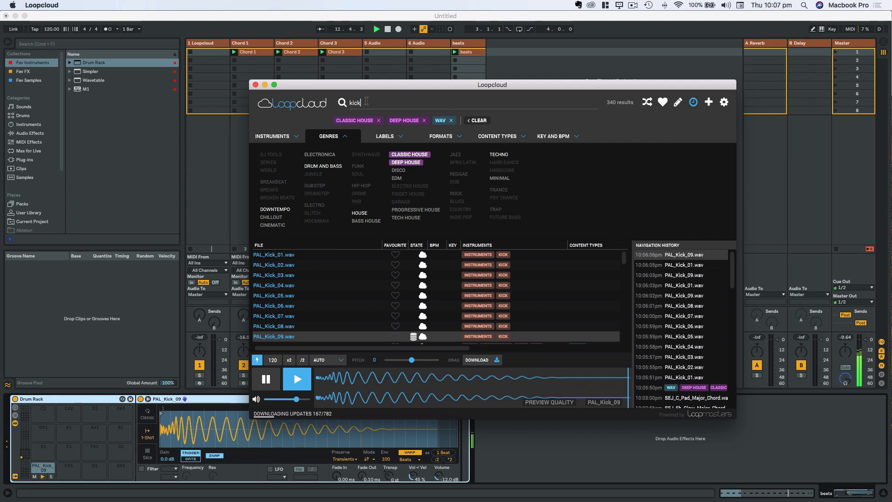
{"action": "key", "text": "Return"}
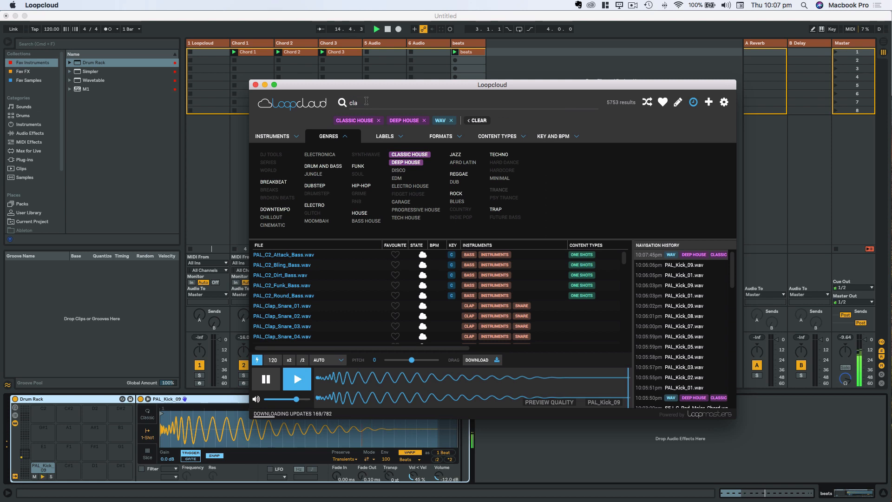
{"action": "key", "text": "Return"}
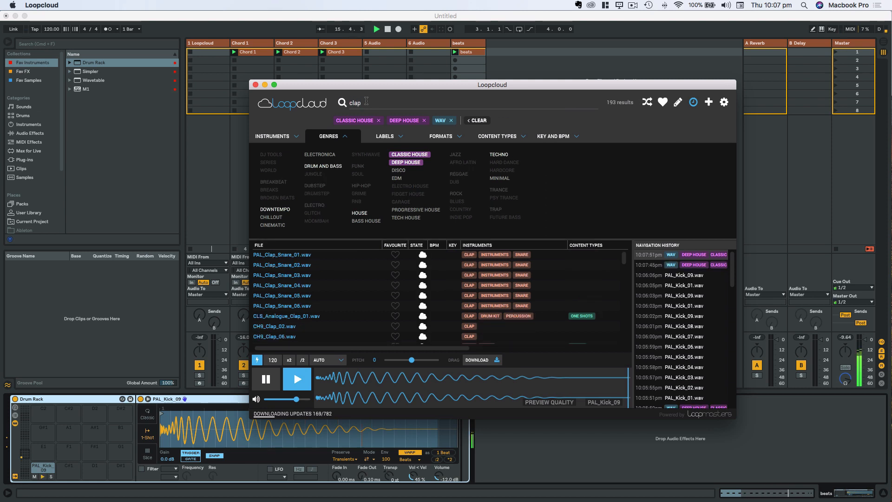
Sort the clap results by file name, preview WB_123_Loop_6_Filler_Clap.wav and stop playback
{"action": "left_click", "coordinate": [274, 245]}
{"action": "left_click", "coordinate": [273, 263]}
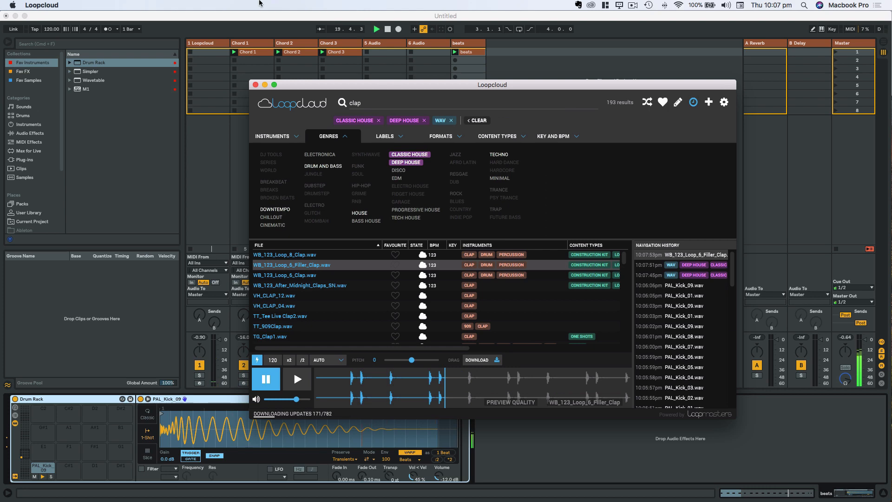
{"action": "left_click", "coordinate": [263, 16]}
{"action": "key", "text": "space"}
{"action": "key", "text": "super+Tab"}
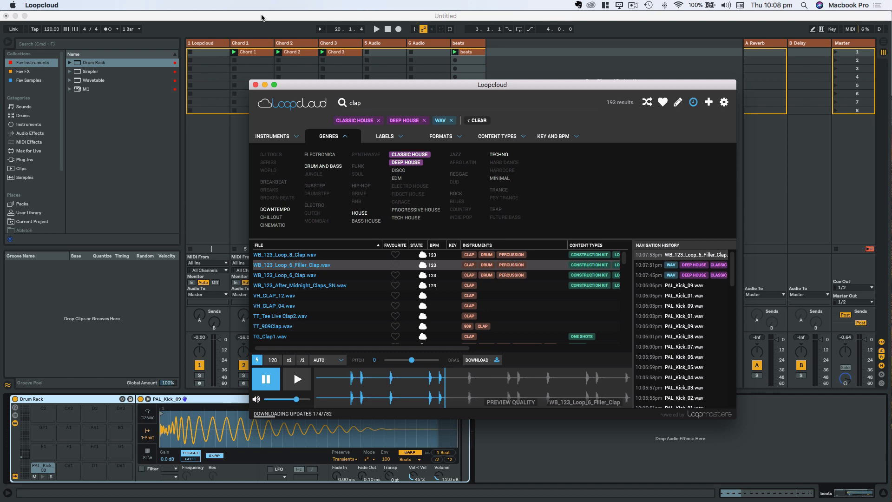
Place WB_123_Loop_6_Filler_Clap.wav from Loopcloud into the first clip slot of the 5 Audio track
{"action": "left_click_drag", "start_coordinate": [392, 90], "coordinate": [690, 91]}
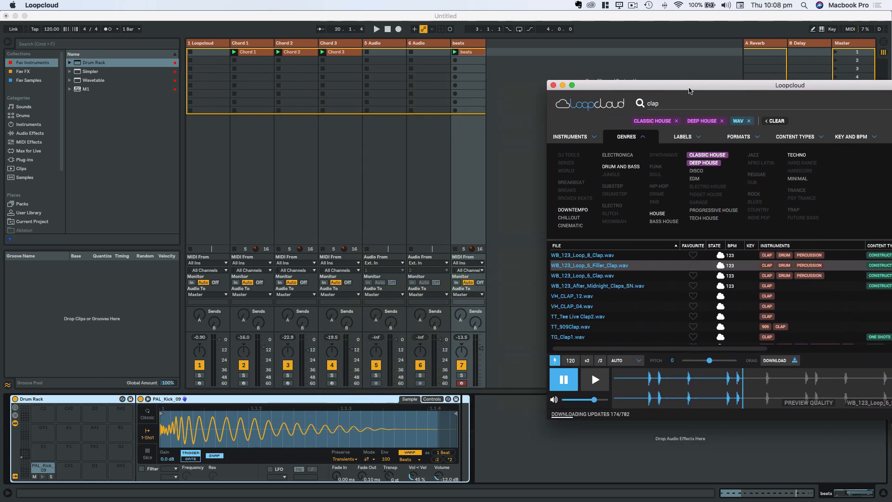
{"action": "left_click_drag", "start_coordinate": [584, 277], "coordinate": [577, 93]}
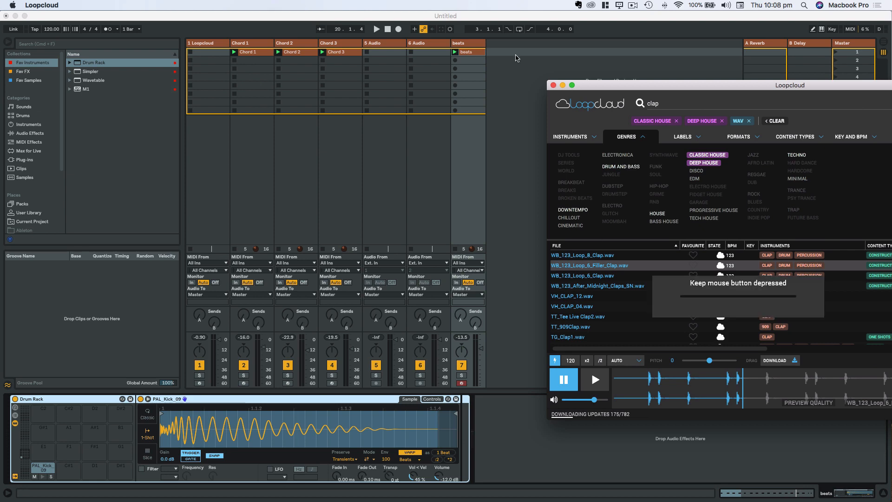
{"action": "left_click_drag", "start_coordinate": [517, 58], "coordinate": [392, 52]}
Lower the 5 Audio track's volume and launch its clap loop together with the chords and beats
{"action": "left_click", "coordinate": [392, 52]}
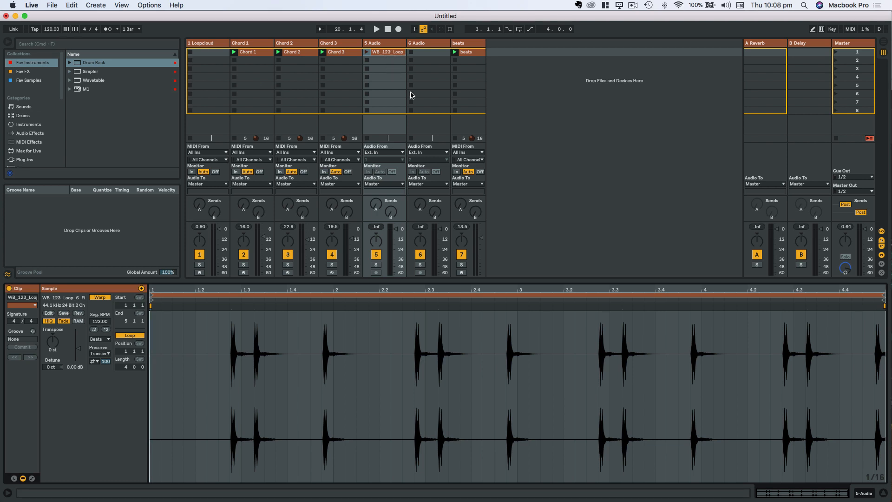
{"action": "left_click_drag", "start_coordinate": [395, 230], "coordinate": [396, 246]}
{"action": "left_click", "coordinate": [367, 52]}
Rename the 5 Audio track and its clap loop clip Clap
{"action": "left_click", "coordinate": [389, 45]}
{"action": "key", "text": "super+r"}
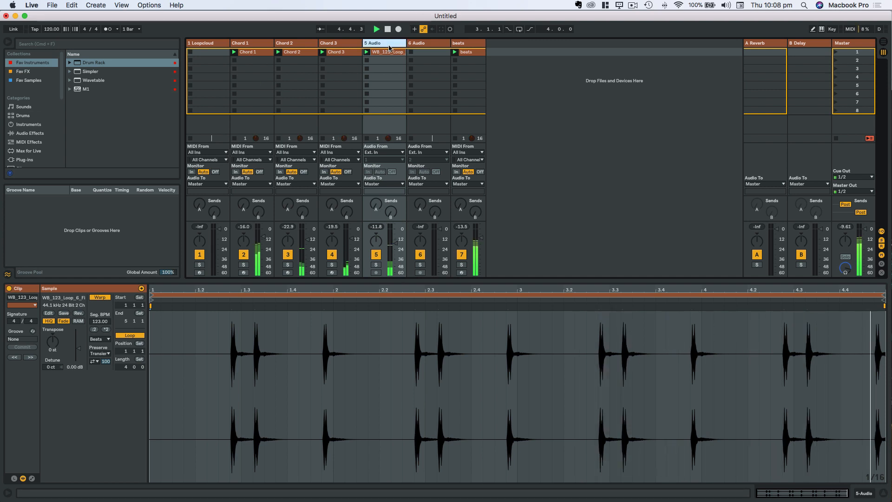
{"action": "type", "text": "Clap"}
{"action": "key", "text": "Return"}
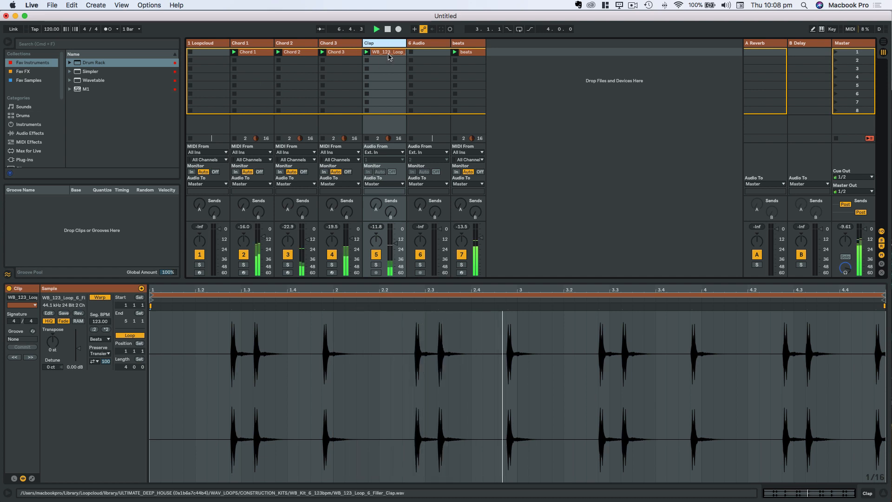
{"action": "left_click", "coordinate": [385, 53]}
{"action": "key", "text": "super+r"}
{"action": "type", "text": "Clap"}
{"action": "key", "text": "Return"}
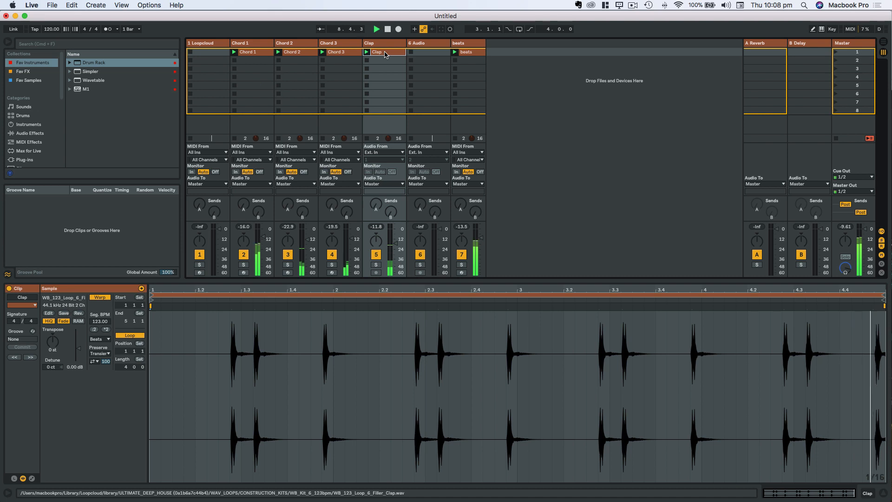
Show the beats track's Drum Rack and switch to Loopcloud to sort the clap results in ascending file name order
{"action": "left_click", "coordinate": [467, 42]}
{"action": "key", "text": "super+Tab"}
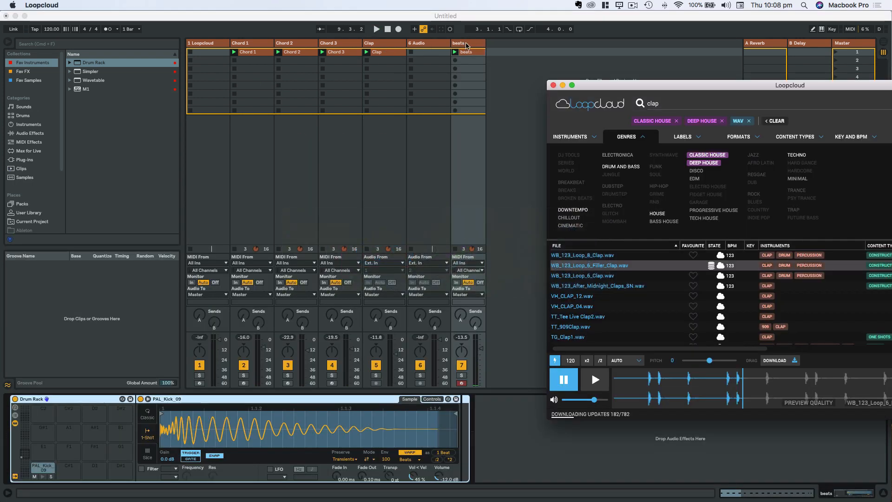
{"action": "left_click_drag", "start_coordinate": [664, 80], "coordinate": [542, 59]}
{"action": "left_click", "coordinate": [458, 225]}
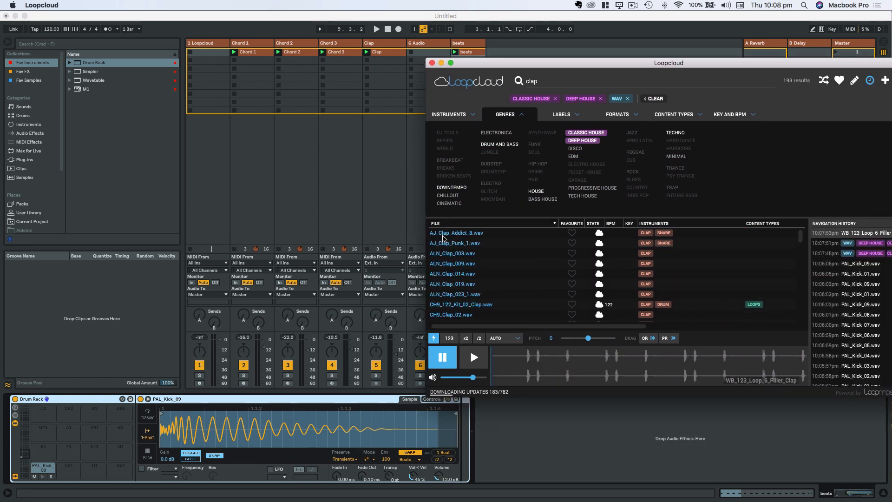
Audition the ALN clap samples from ALN_Clap_003 through ALN_Clap_023_1, ending on ALN_Clap_019
{"action": "left_click", "coordinate": [448, 254]}
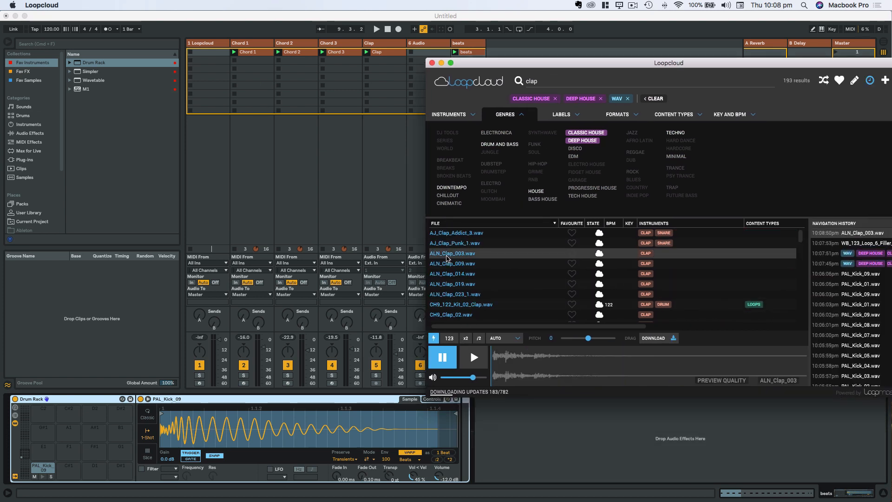
{"action": "key", "text": "Down"}
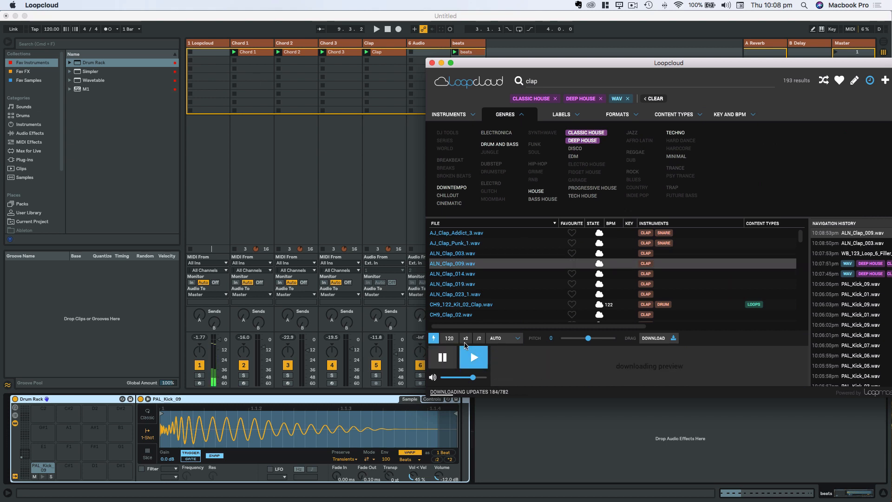
{"action": "key", "text": "Down"}
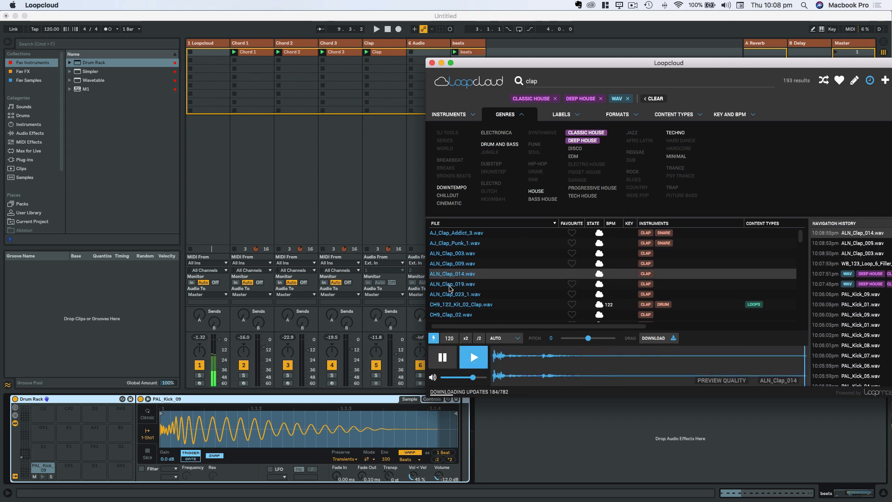
{"action": "left_click", "coordinate": [450, 288]}
{"action": "key", "text": "Down"}
{"action": "key", "text": "Up"}
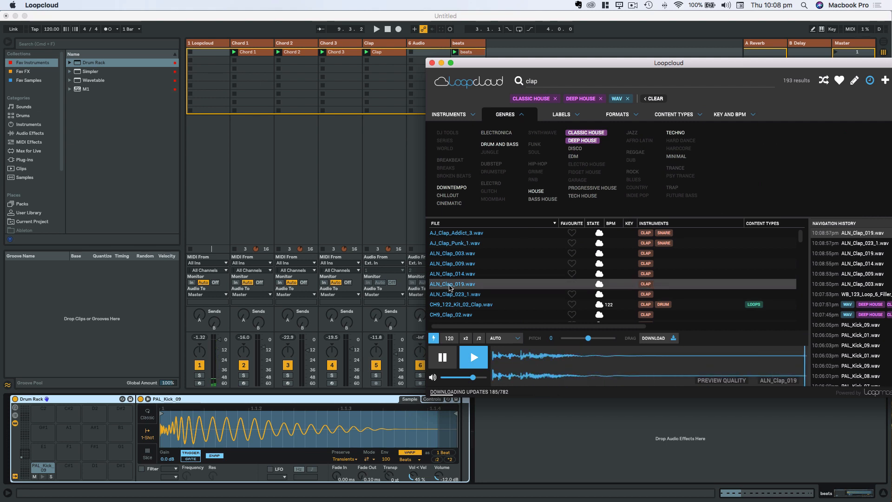
Load ALN_Clap_019.wav onto the empty Drum Rack pad next to PAL_Kick_09 and audition the pad
{"action": "left_click_drag", "start_coordinate": [451, 285], "coordinate": [210, 382]}
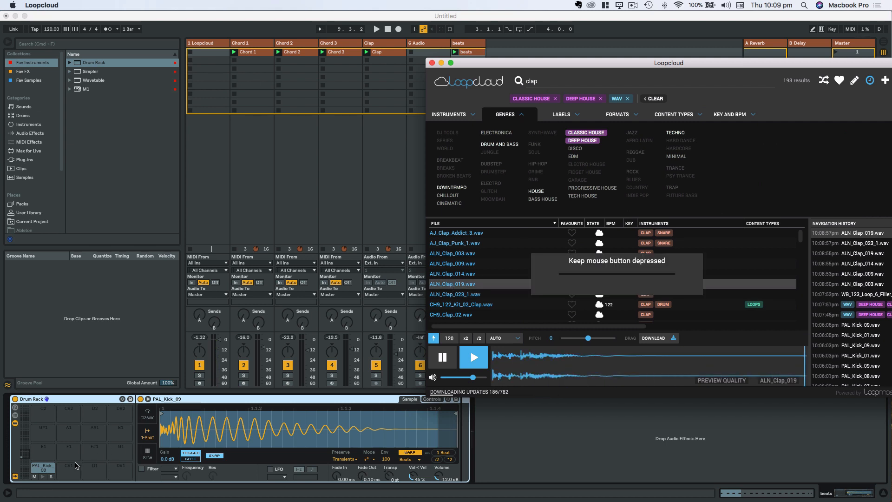
{"action": "left_click_drag", "start_coordinate": [77, 466], "coordinate": [69, 474]}
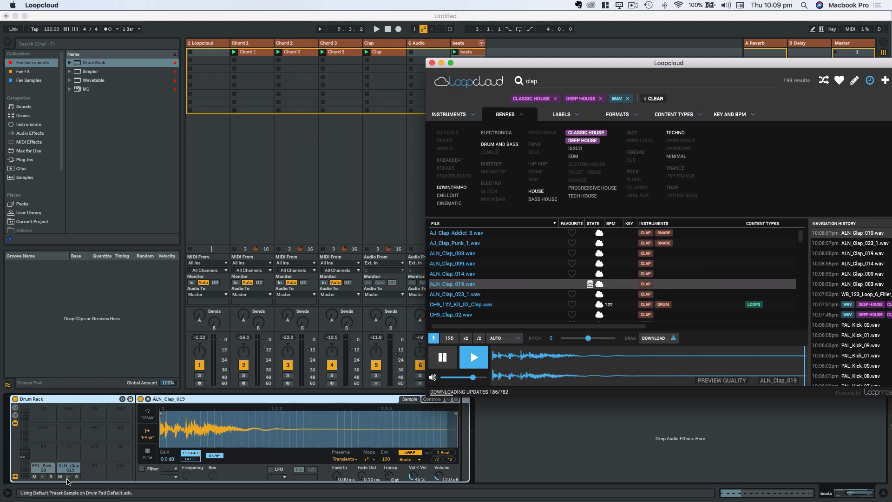
{"action": "left_click", "coordinate": [68, 479]}
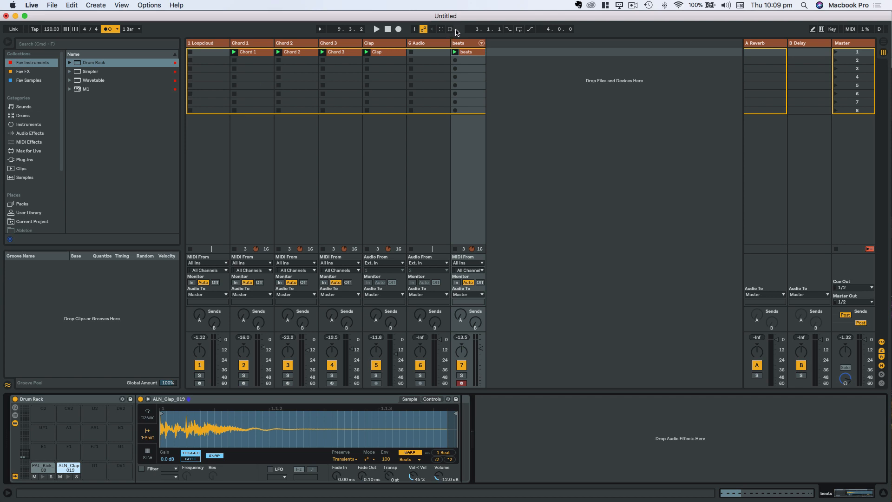
Turn on the Info View and MIDI Arrangement Overdub, and open the beats clip's notes
{"action": "left_click", "coordinate": [8, 493]}
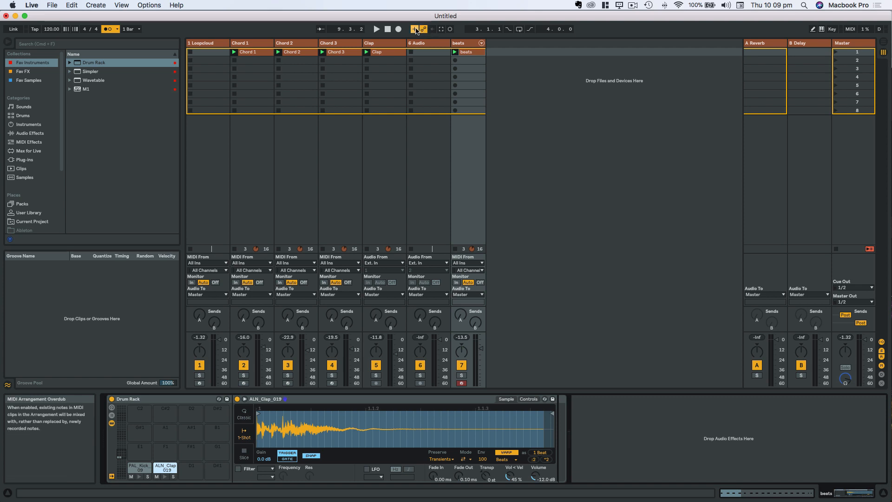
{"action": "left_click", "coordinate": [468, 52]}
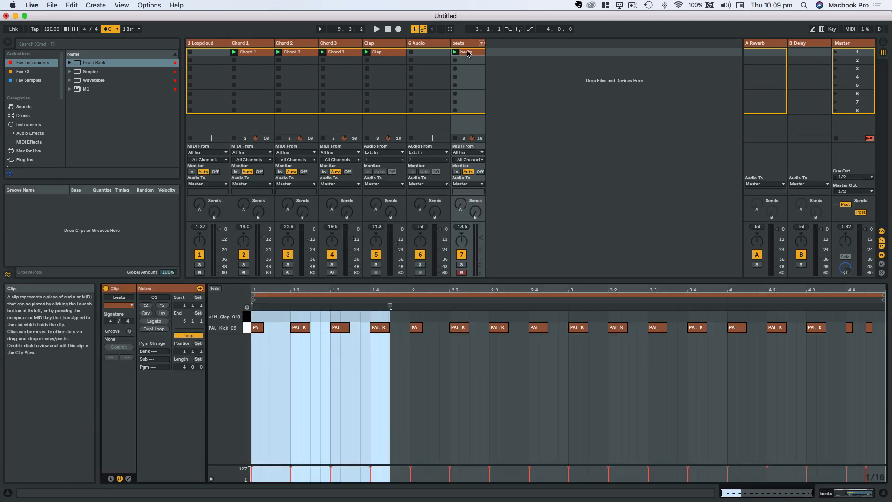
{"action": "key", "text": "space"}
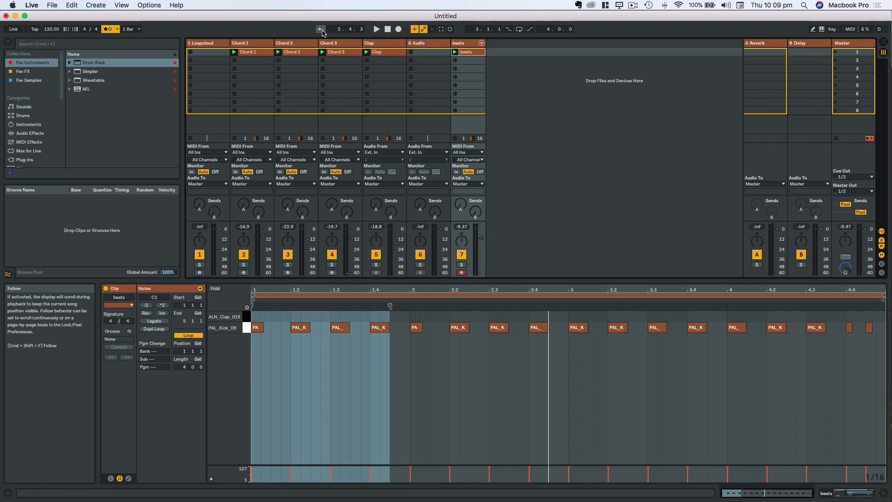
{"action": "right_click", "coordinate": [399, 32]}
{"action": "key", "text": "Escape"}
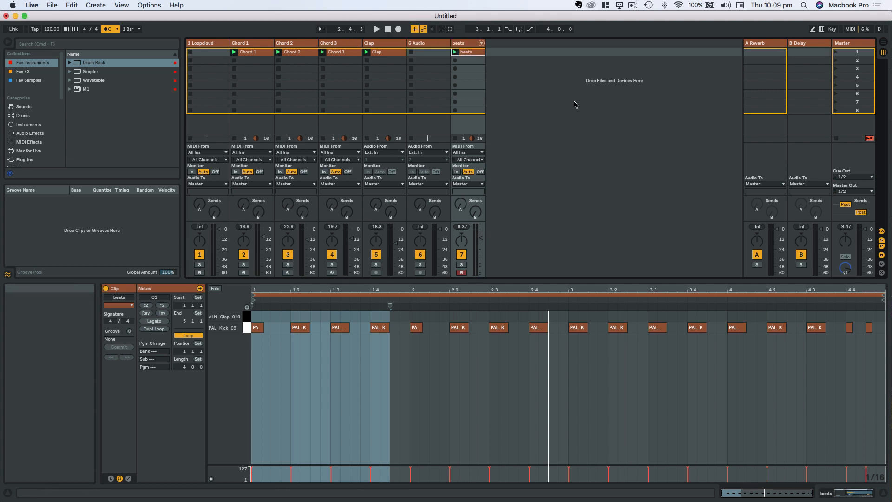
{"action": "right_click", "coordinate": [414, 29]}
{"action": "key", "text": "Escape"}
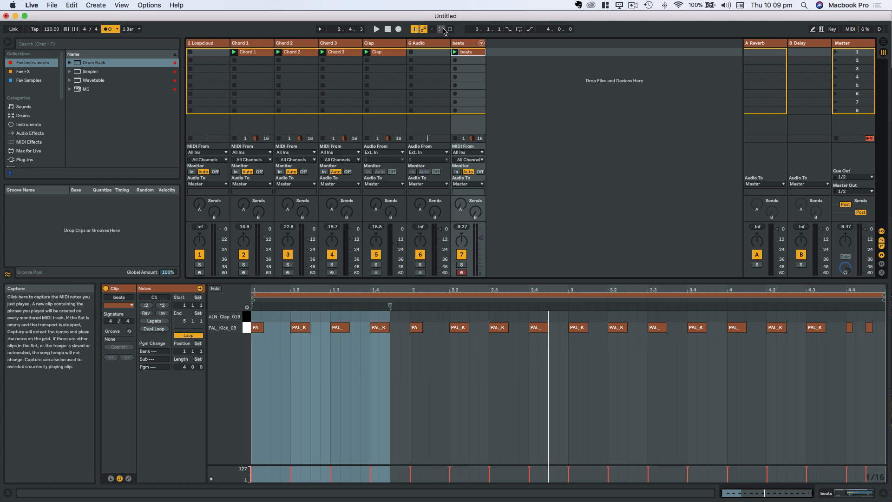
{"action": "left_click", "coordinate": [138, 31]}
{"action": "key", "text": "Escape"}
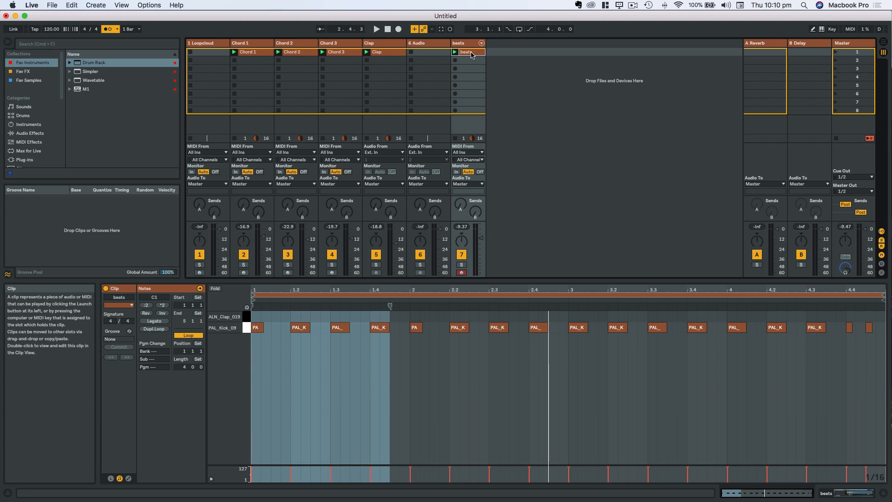
Play the set and overdub ALN_Clap_019 hits on beats 2 and 4 of every bar in the beats clip
{"action": "key", "text": "space"}
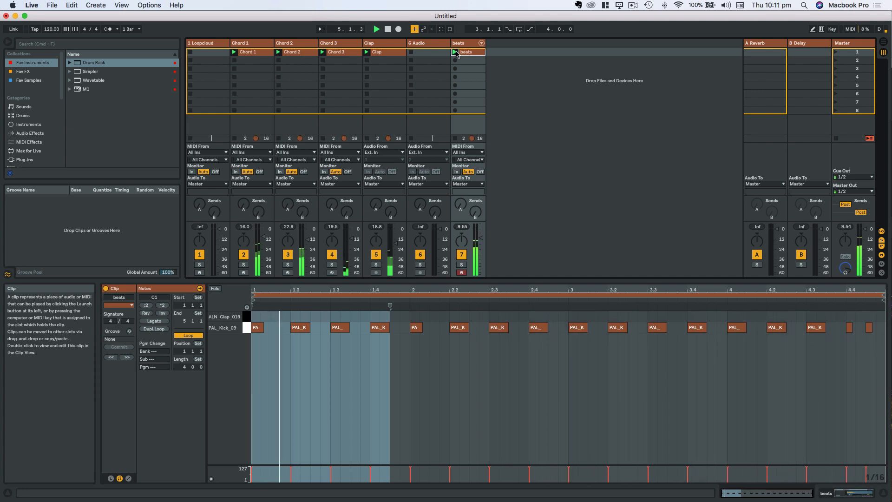
{"action": "key", "text": "super+z"}
{"action": "key", "text": "super+z"}
{"action": "key", "text": "super+z"}
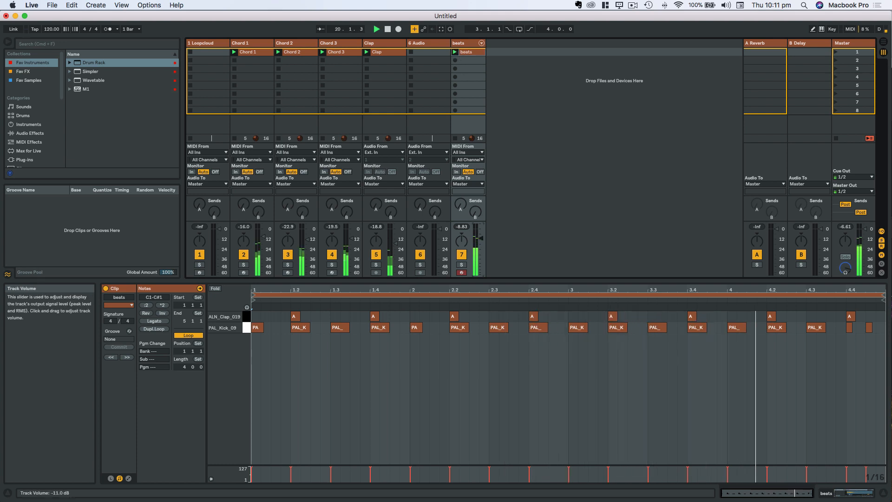
Switch to Loopcloud, search for shaker samples with the same filters and preview EDA_Shaker_20.wav
{"action": "key", "text": "super+Tab"}
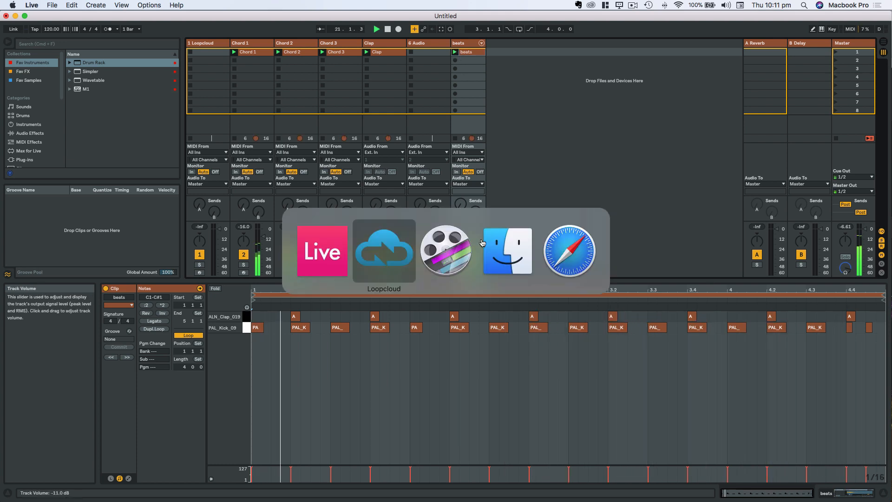
{"action": "left_click_drag", "start_coordinate": [541, 67], "coordinate": [397, 72]}
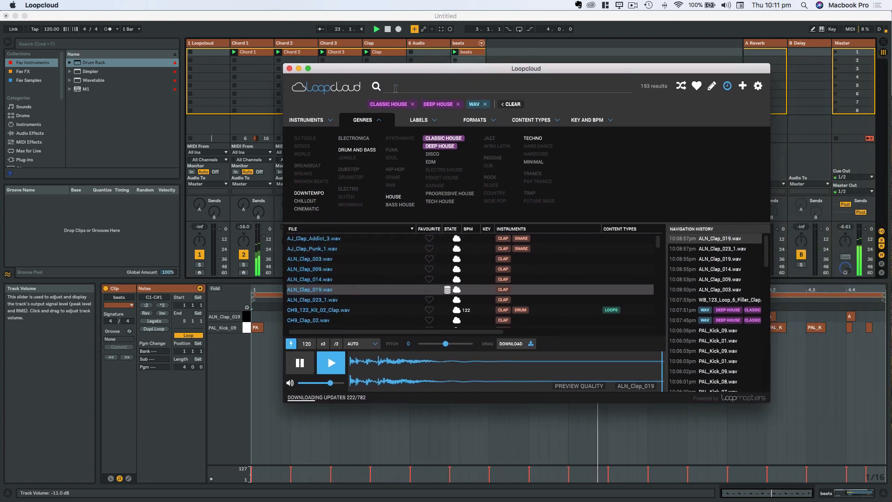
{"action": "left_click", "coordinate": [395, 88]}
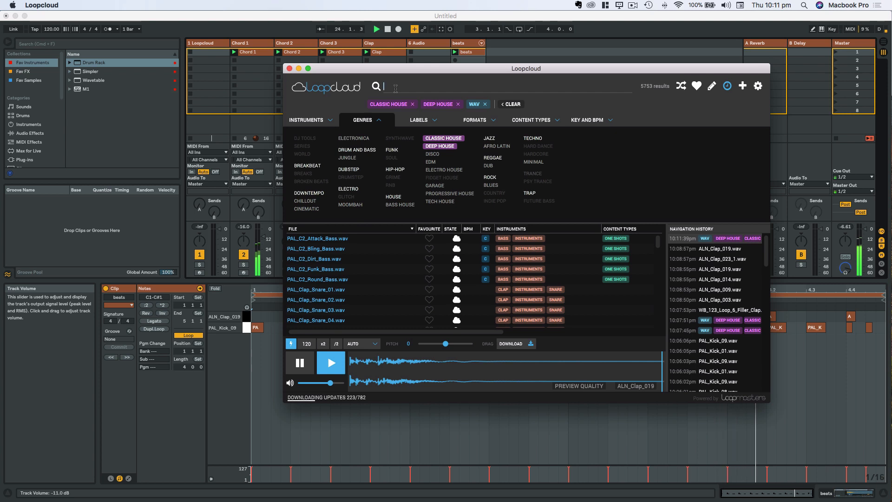
{"action": "type", "text": "shaker"}
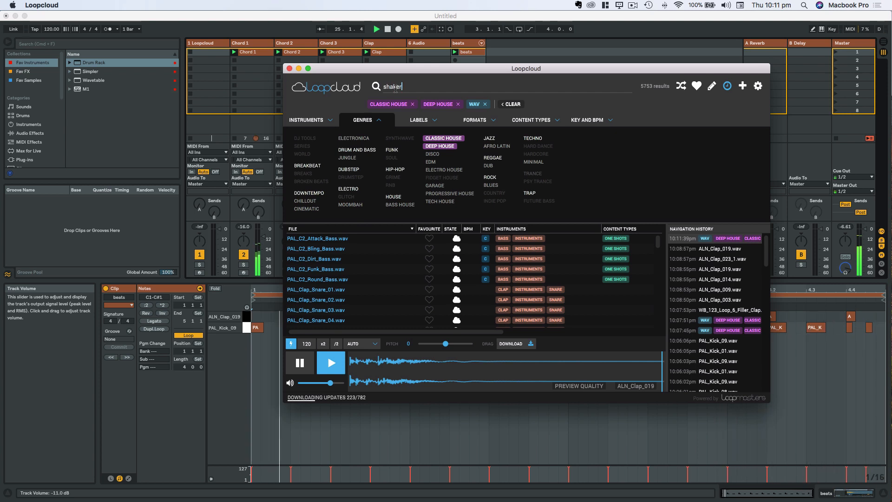
{"action": "key", "text": "Return"}
{"action": "left_click", "coordinate": [305, 280]}
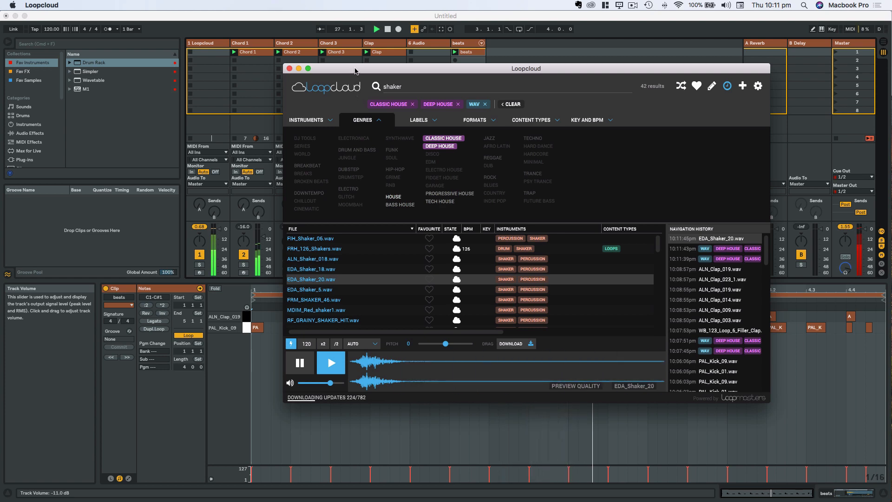
Load EDA_Shaker_20.wav onto the empty Drum Rack pad next to ALN_Clap_019 on the beats track
{"action": "left_click_drag", "start_coordinate": [356, 70], "coordinate": [599, 56]}
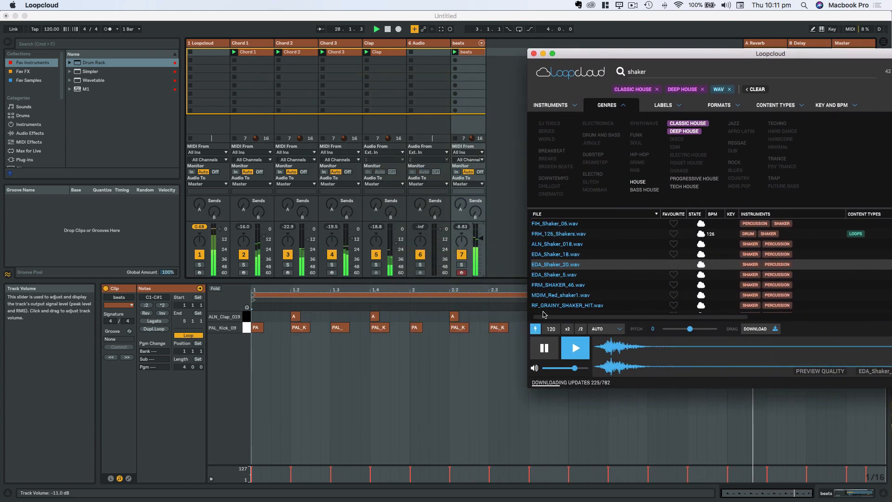
{"action": "left_click", "coordinate": [467, 45]}
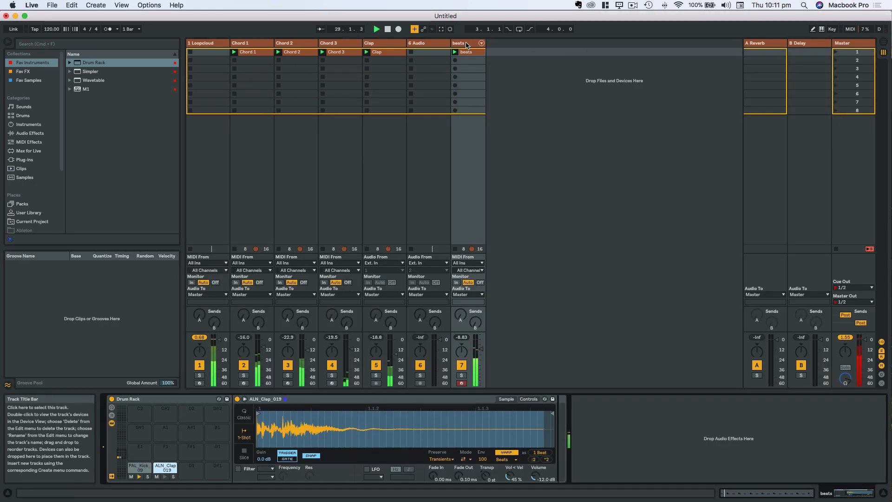
{"action": "key", "text": "super+Tab"}
{"action": "left_click_drag", "start_coordinate": [557, 264], "coordinate": [191, 469]}
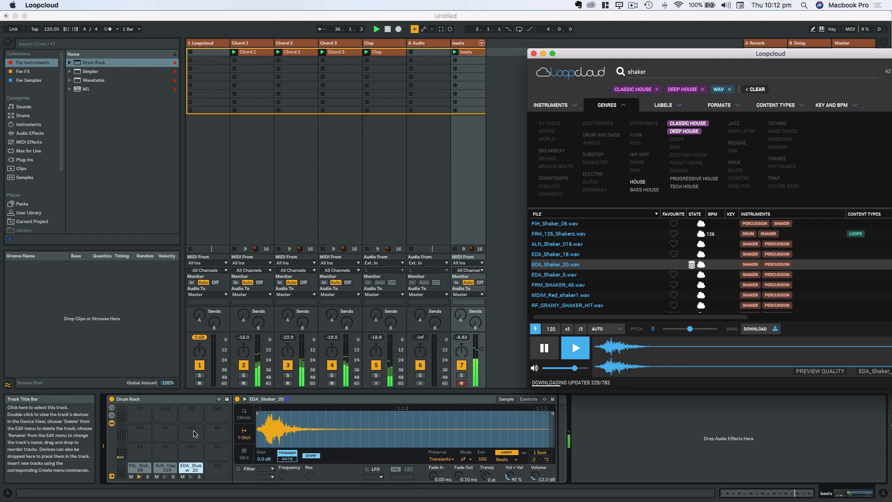
Record a repeating EDA_Shaker_20 pattern across the beats clip and move the Loopcloud window back into full view
{"action": "key", "text": "super+shift+F9"}
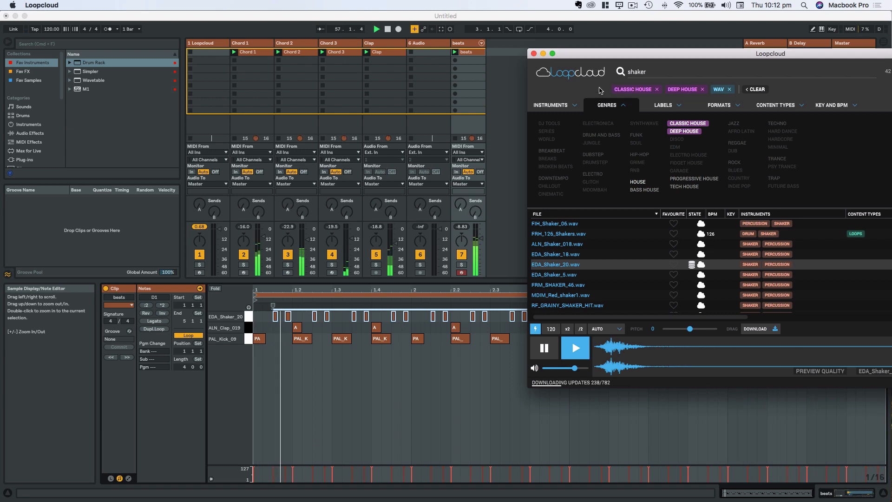
{"action": "left_click_drag", "start_coordinate": [621, 53], "coordinate": [313, 74]}
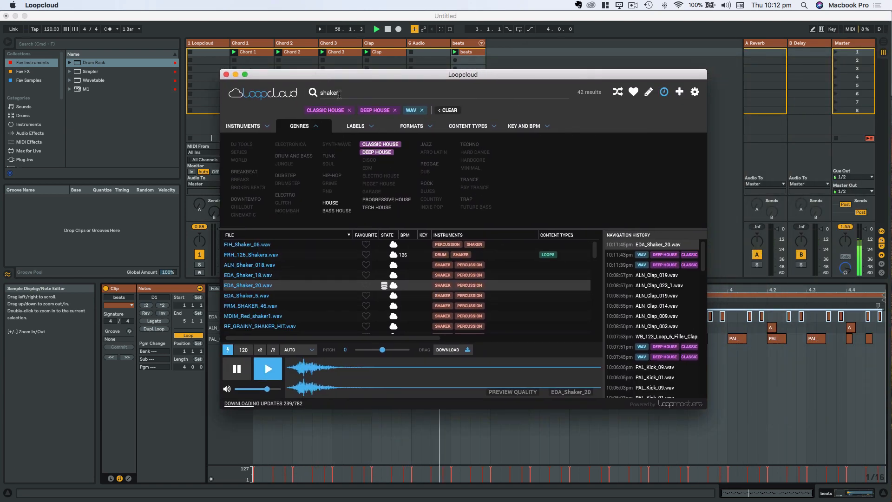
Search Loopcloud for hat samples with the same filters and preview PAL_CHat_05.wav
{"action": "key", "text": "BackSpace"}
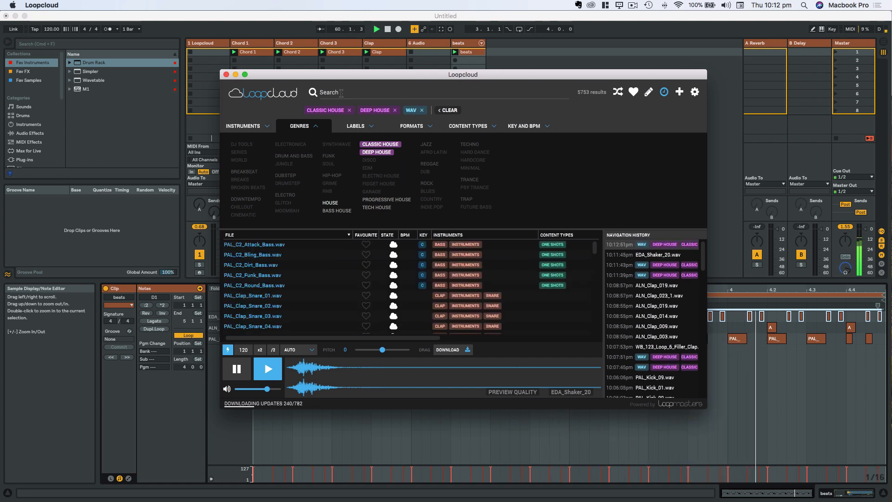
{"action": "type", "text": "hat"}
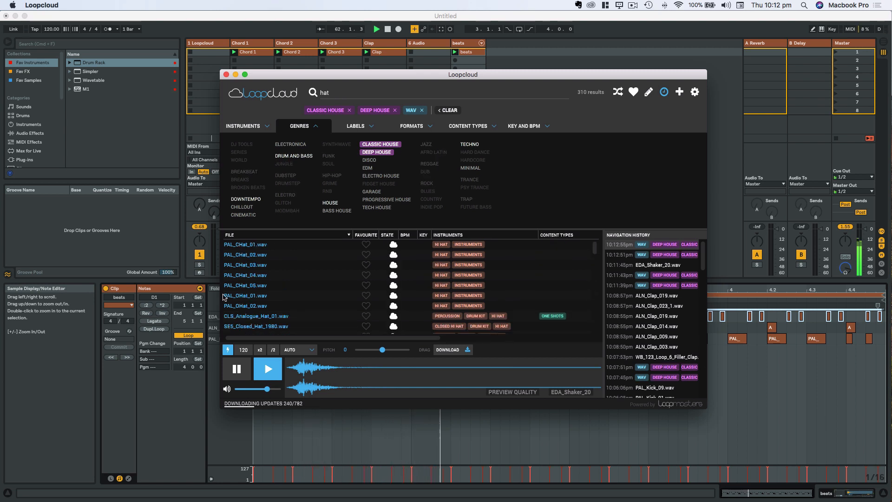
{"action": "left_click", "coordinate": [237, 285]}
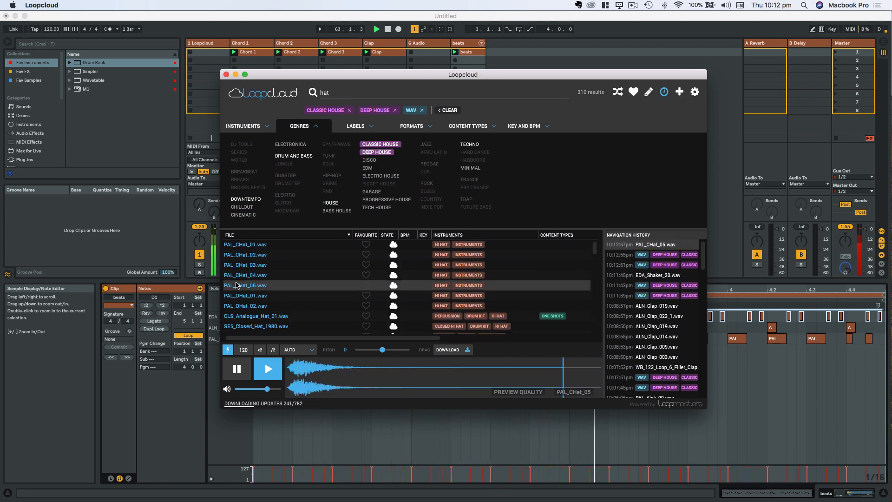
Lower the Loopcloud preview volume and load PAL_CHat_05.wav onto the empty Drum Rack pad next to EDA_Shaker_20 on the beats track
{"action": "left_click_drag", "start_coordinate": [294, 78], "coordinate": [574, 84]}
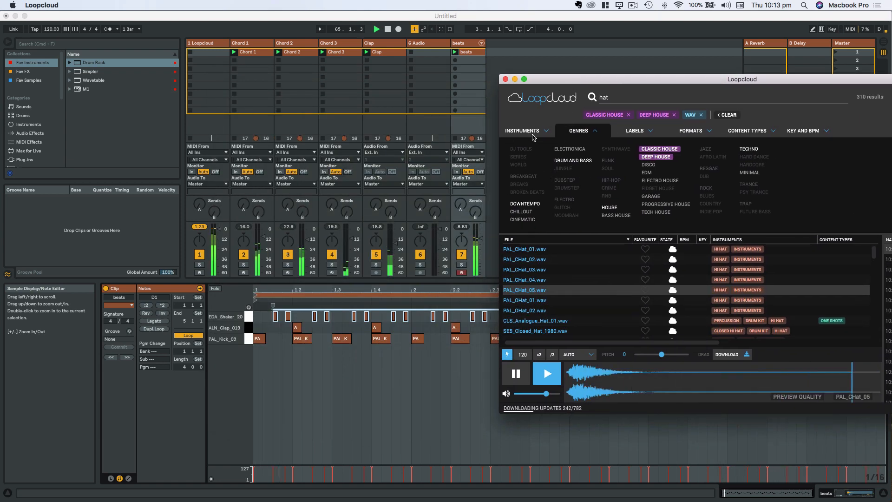
{"action": "left_click", "coordinate": [468, 42]}
{"action": "key", "text": "super+Tab"}
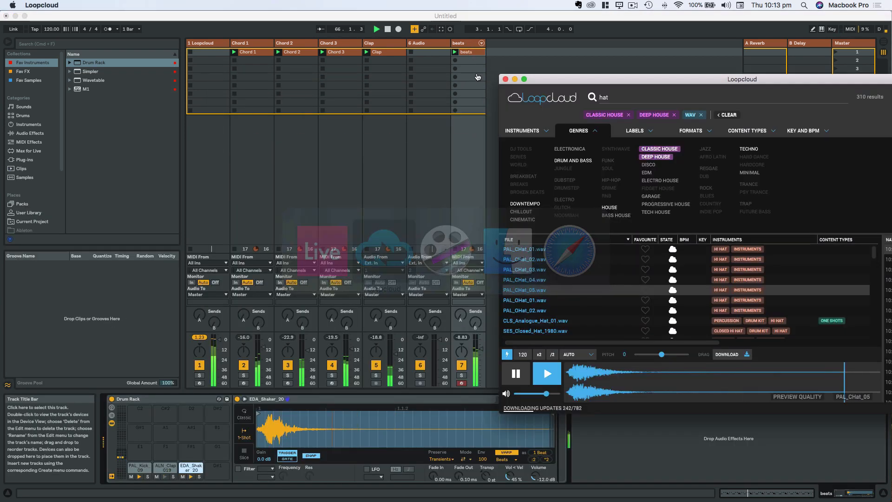
{"action": "left_click_drag", "start_coordinate": [547, 394], "coordinate": [533, 399]}
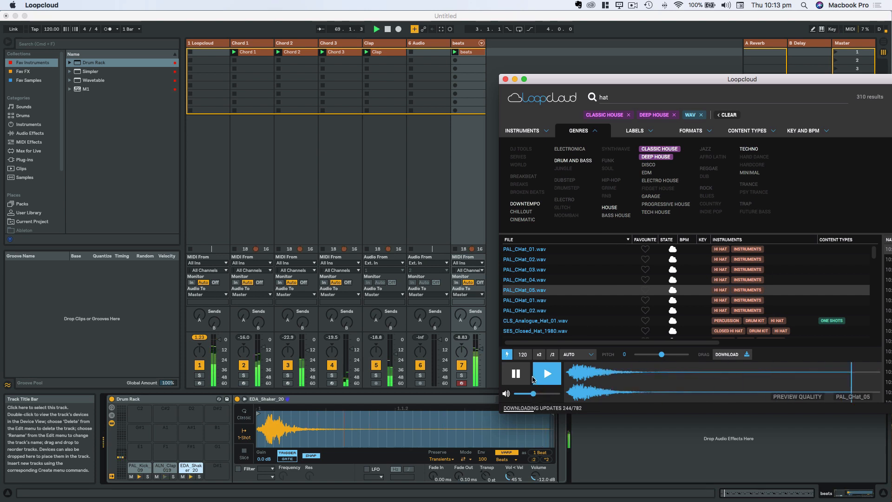
{"action": "left_click_drag", "start_coordinate": [523, 294], "coordinate": [370, 369]}
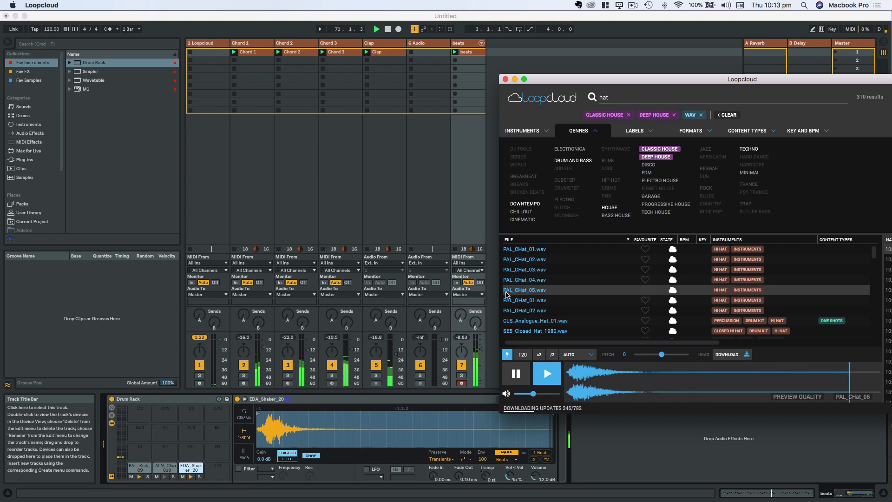
{"action": "left_click_drag", "start_coordinate": [506, 294], "coordinate": [221, 470]}
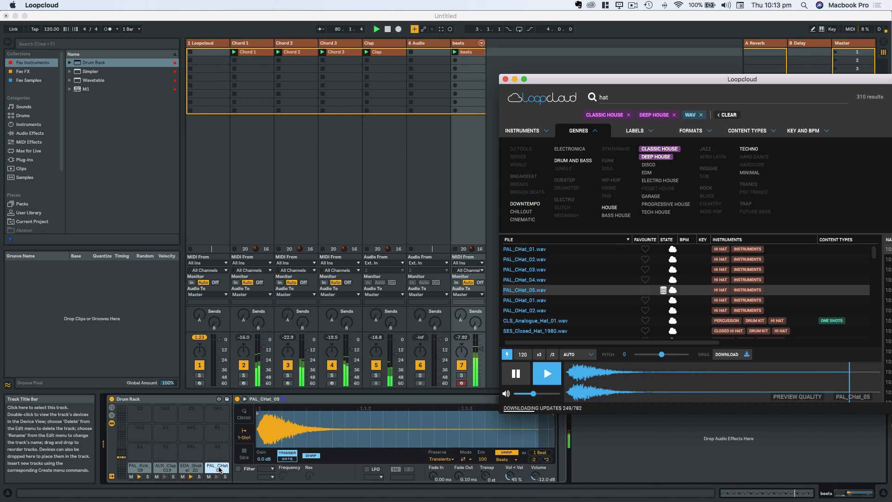
Overdub a repeating PAL_CHat_05 pattern across the beats clip, then pause the sample preview and stop playback
{"action": "key", "text": "shift+Tab"}
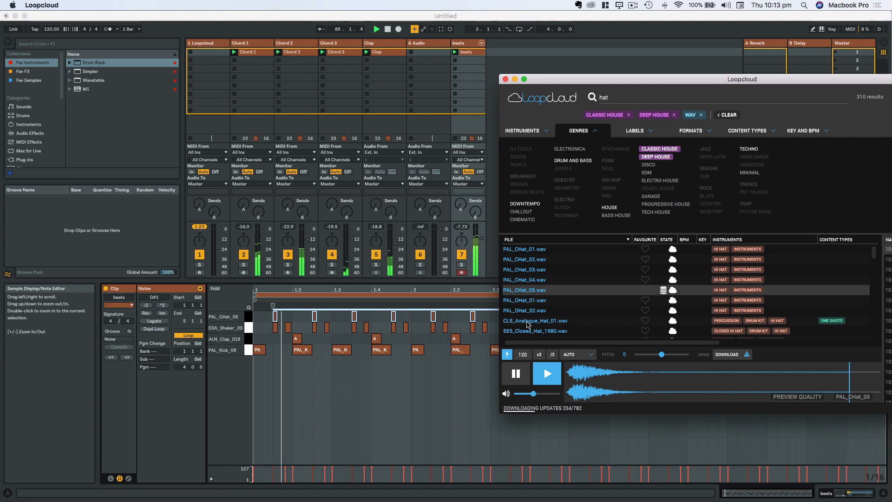
{"action": "left_click", "coordinate": [516, 374]}
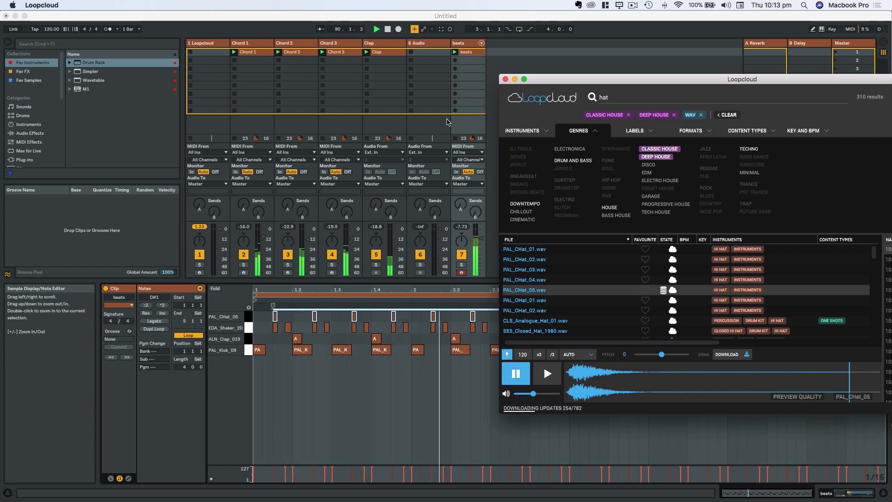
{"action": "left_click", "coordinate": [460, 43]}
Switch to Loopcloud and audition more hat samples, including CH9_Hat_01, CH9_122_Kit_01_Open_Hat, FIH_Closed_Hat_04 and CH9_Hat_03, ending on CH9_Hat_01.wav
{"action": "key", "text": "super+Tab"}
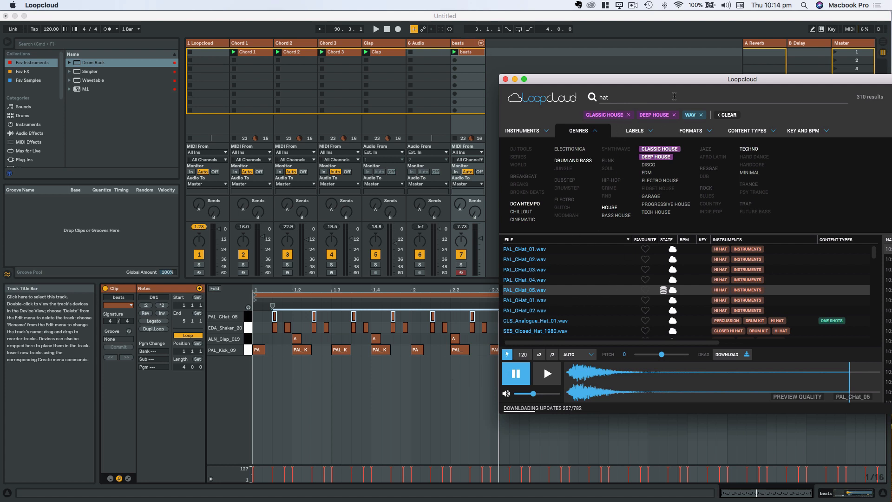
{"action": "left_click_drag", "start_coordinate": [677, 82], "coordinate": [510, 78]}
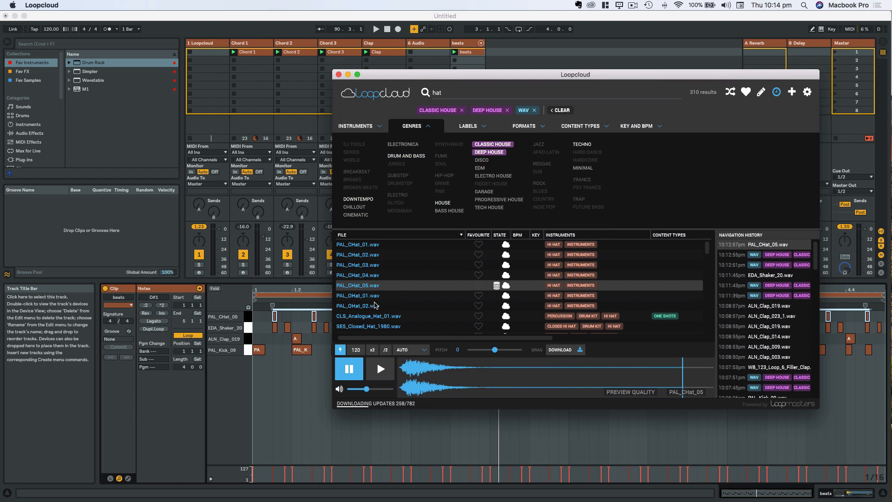
{"action": "scroll", "coordinate": [375, 305], "scroll_direction": "down", "scroll_amount": 5}
{"action": "left_click", "coordinate": [371, 317]}
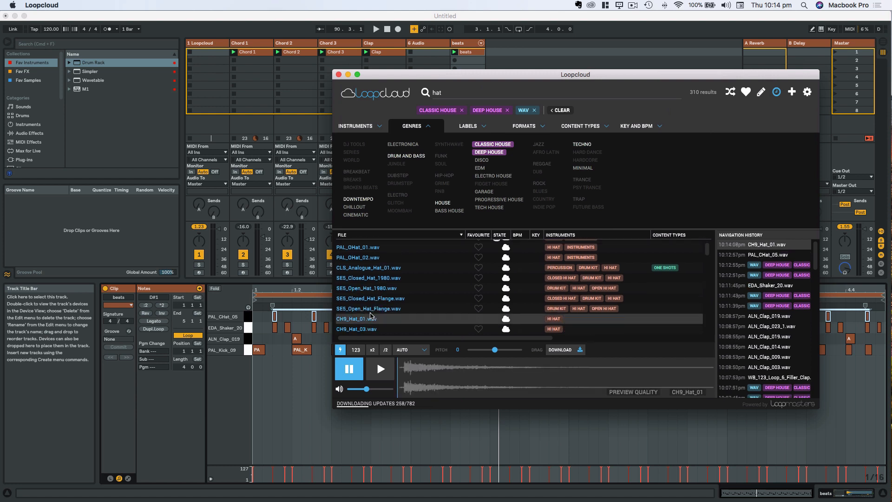
{"action": "left_click", "coordinate": [380, 368]}
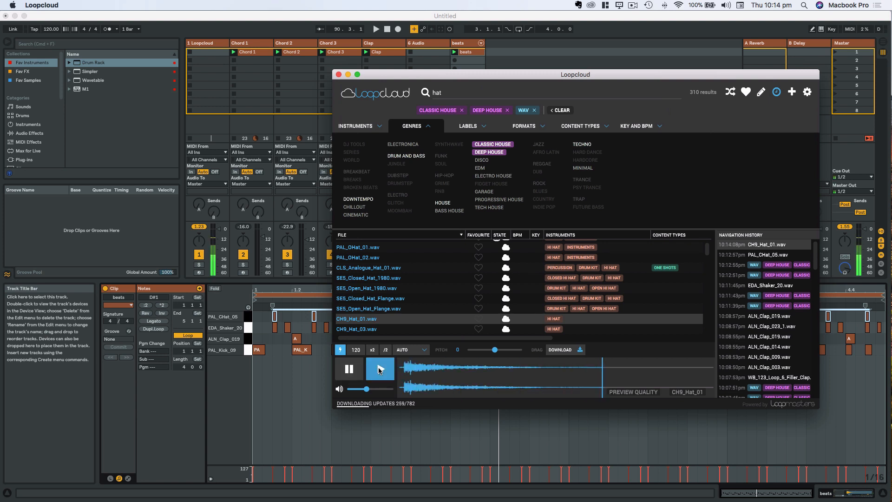
{"action": "scroll", "coordinate": [364, 296], "scroll_direction": "down", "scroll_amount": 5}
{"action": "scroll", "coordinate": [364, 296], "scroll_direction": "up", "scroll_amount": 5}
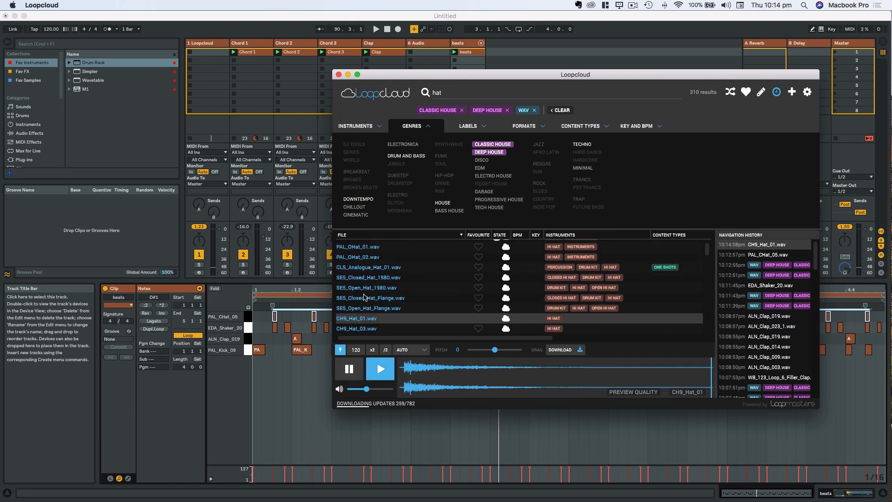
{"action": "scroll", "coordinate": [364, 298], "scroll_direction": "down", "scroll_amount": 1}
{"action": "left_click", "coordinate": [364, 320]}
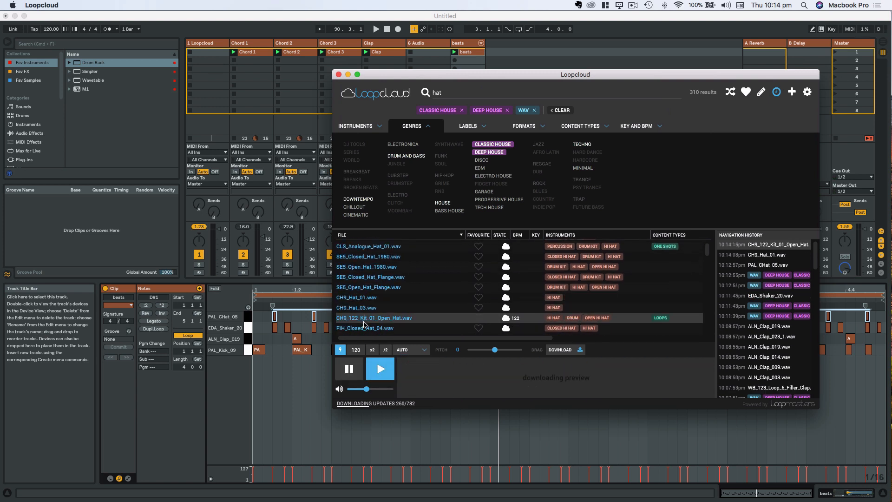
{"action": "left_click", "coordinate": [366, 328]}
{"action": "left_click", "coordinate": [356, 307]}
{"action": "left_click", "coordinate": [356, 299]}
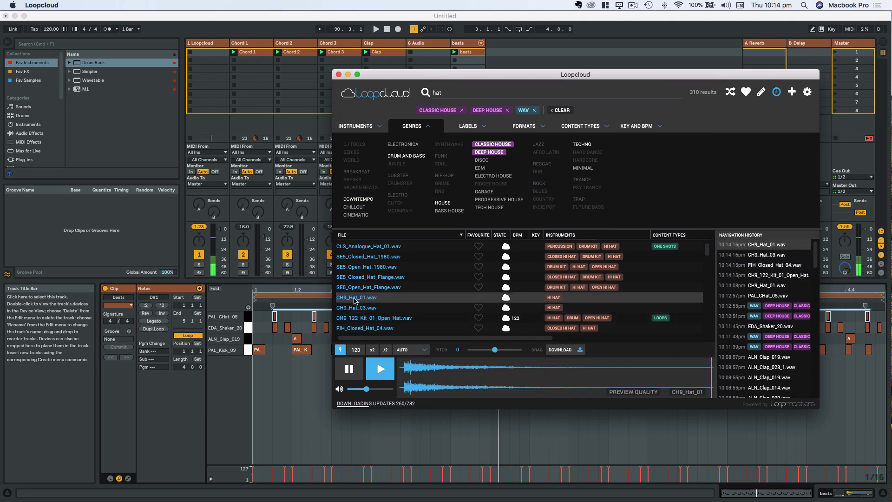
Load CH9_Hat_01.wav onto the empty Drum Rack pad above PAL_Kick_09 on the beats track
{"action": "left_click_drag", "start_coordinate": [346, 75], "coordinate": [501, 52]}
{"action": "double_click", "coordinate": [467, 43]}
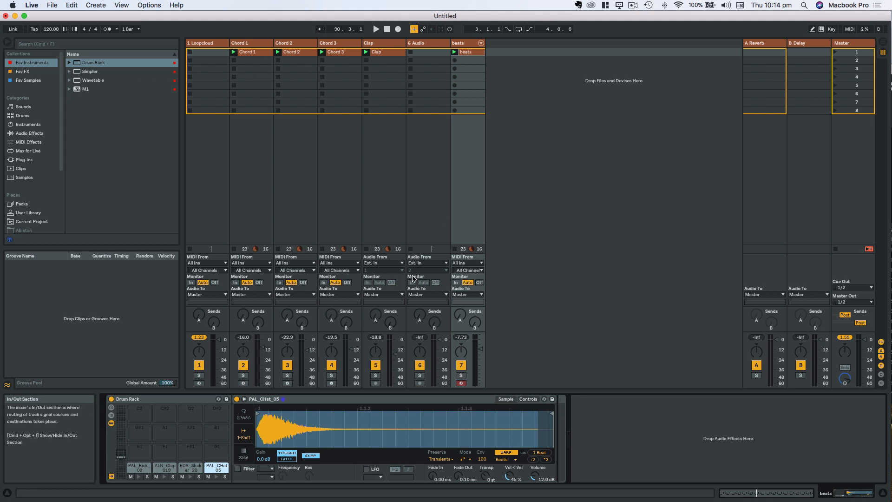
{"action": "key", "text": "super+Tab"}
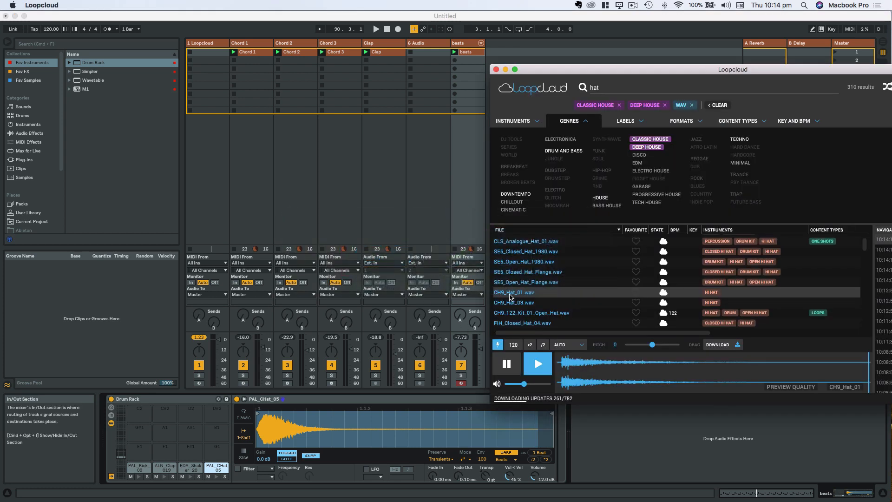
{"action": "left_click_drag", "start_coordinate": [510, 297], "coordinate": [284, 300]}
{"action": "left_click_drag", "start_coordinate": [141, 458], "coordinate": [139, 453]}
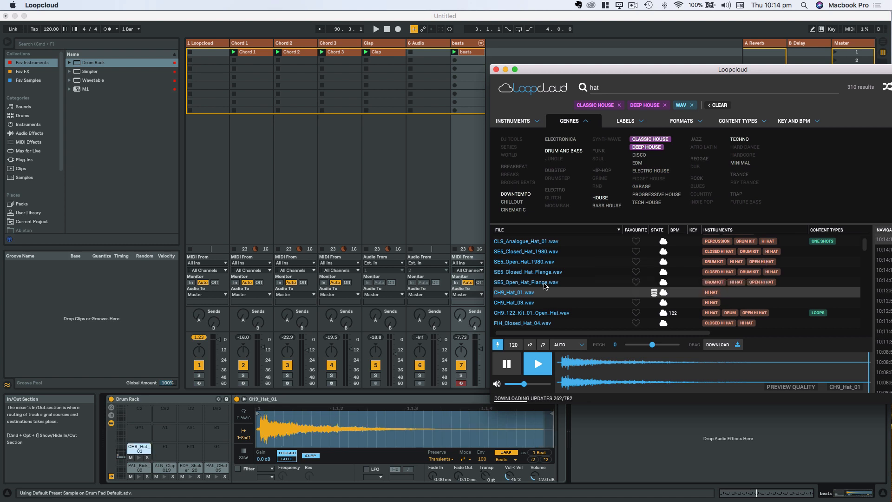
Preview PAL_OHat_01.wav and PAL_CHat_04.wav, and load PAL_CHat_04.wav onto the empty Drum Rack pad next to CH9_Hat_01
{"action": "scroll", "coordinate": [548, 285], "scroll_direction": "up", "scroll_amount": 3}
{"action": "scroll", "coordinate": [550, 284], "scroll_direction": "down", "scroll_amount": 1}
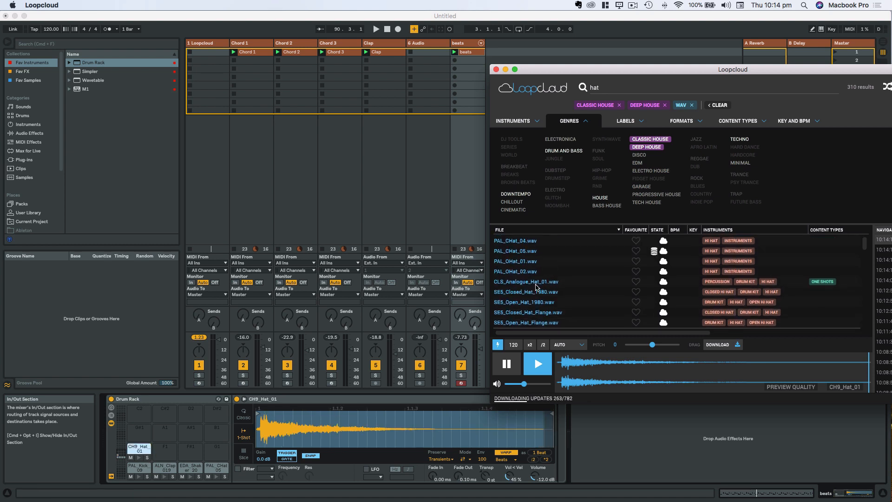
{"action": "left_click", "coordinate": [512, 263]}
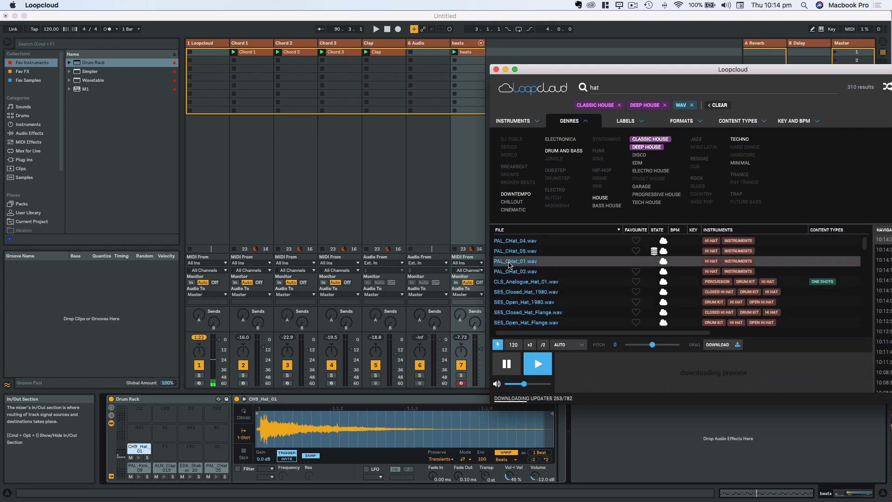
{"action": "left_click", "coordinate": [509, 244]}
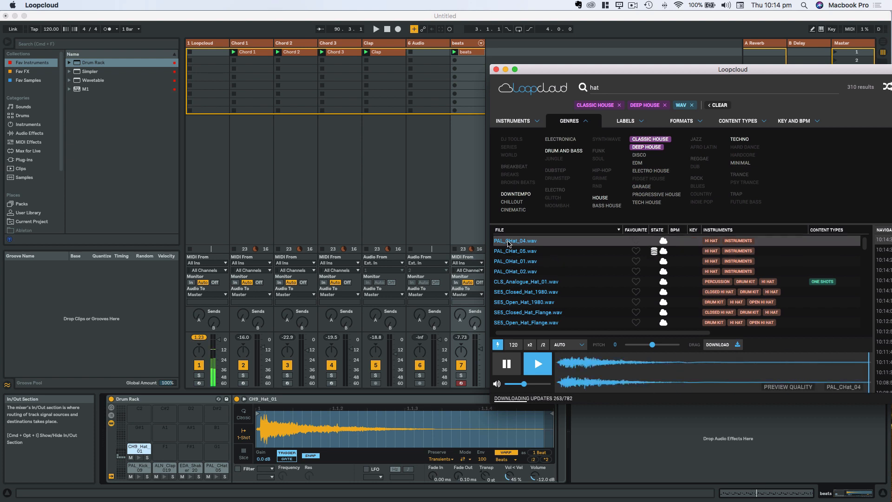
{"action": "left_click_drag", "start_coordinate": [509, 243], "coordinate": [246, 446]}
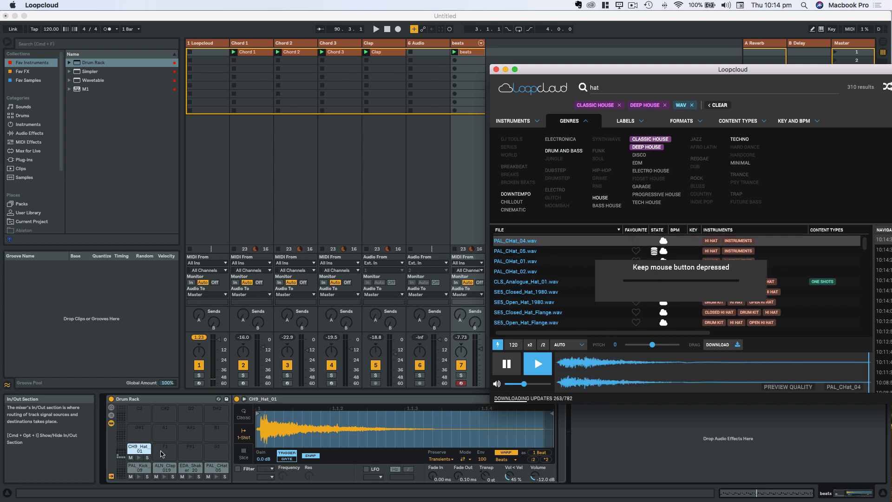
{"action": "left_click_drag", "start_coordinate": [162, 454], "coordinate": [165, 453]}
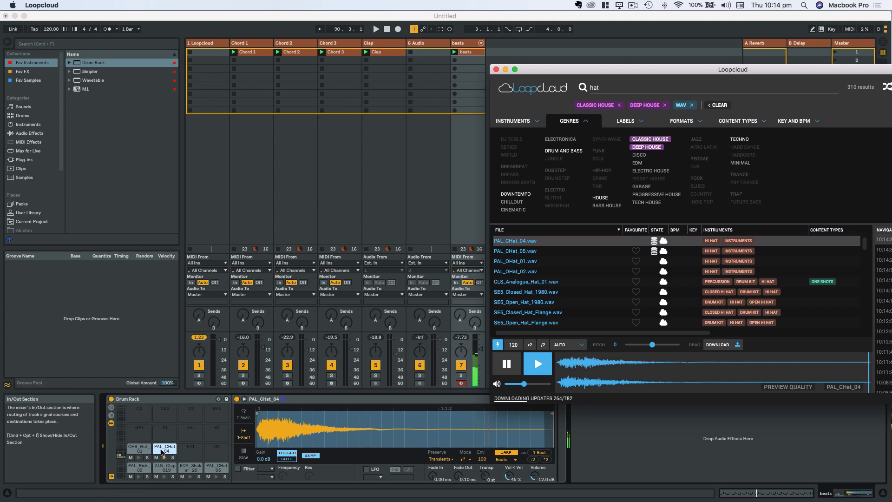
Switch to Live, overdub PAL_CHat_04 hits across the beats clip and move the last hit to the end of bar 4
{"action": "left_click", "coordinate": [468, 48]}
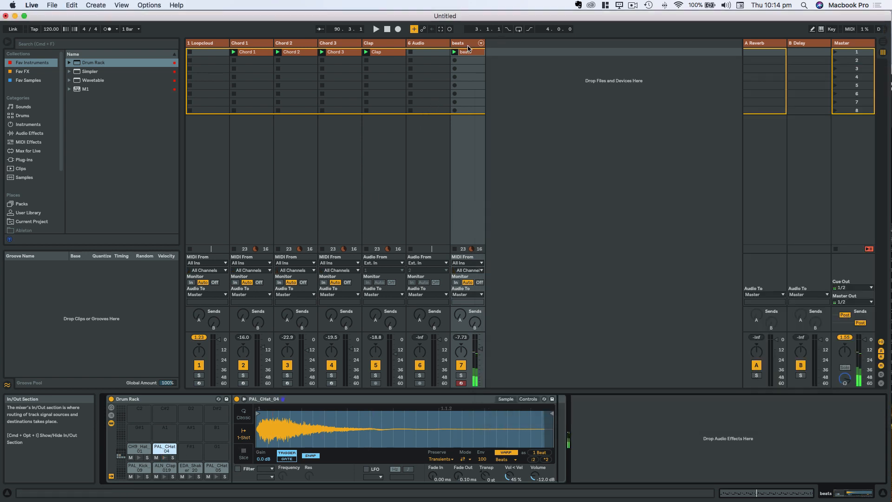
{"action": "key", "text": "space"}
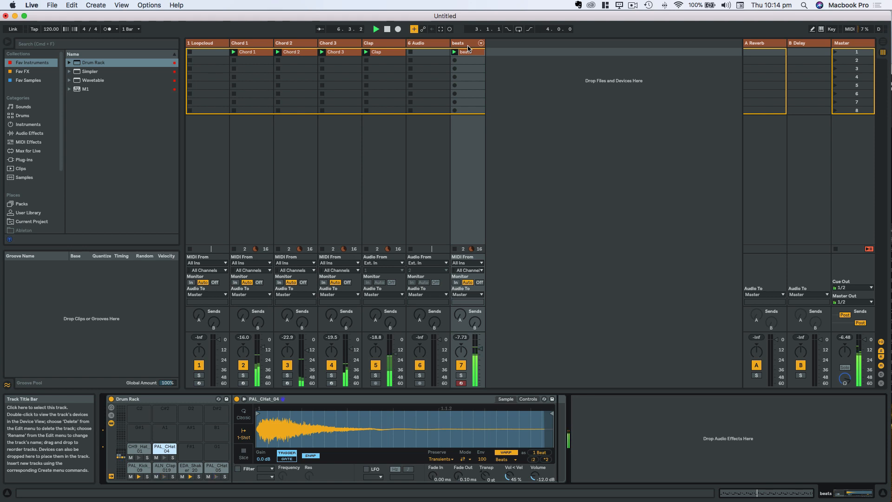
{"action": "double_click", "coordinate": [469, 51]}
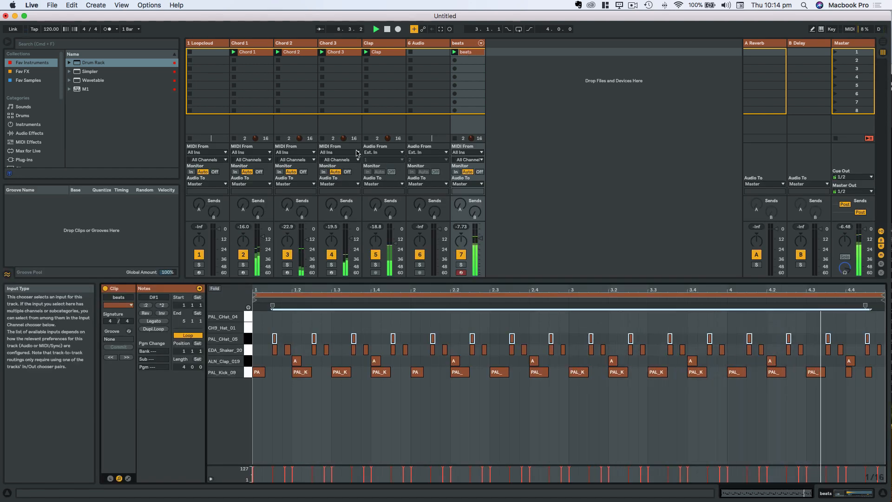
{"action": "key", "text": "super+a"}
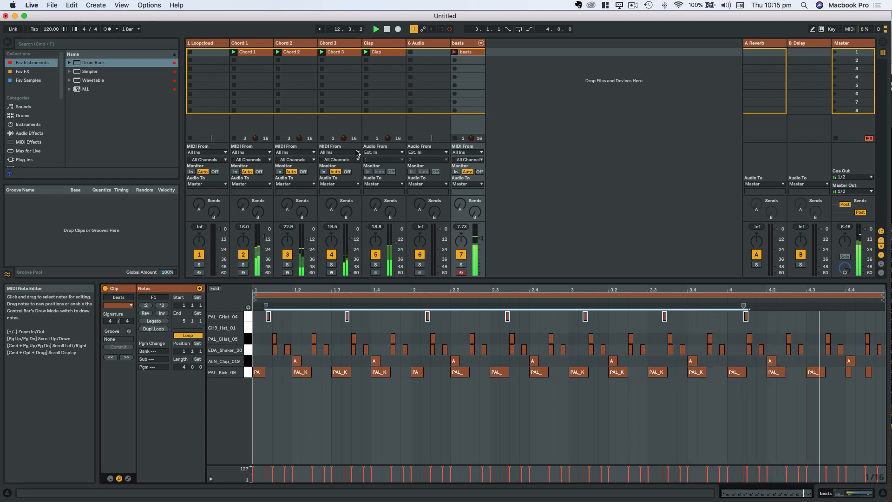
{"action": "left_click", "coordinate": [450, 28]}
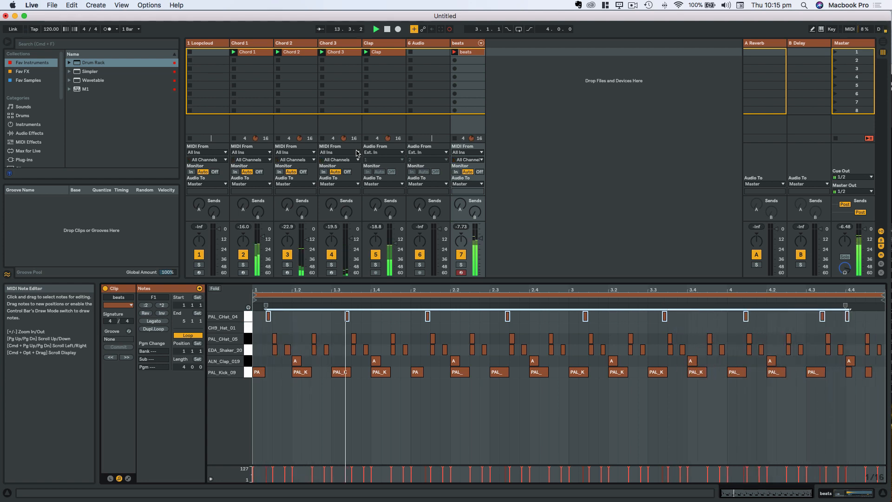
{"action": "left_click_drag", "start_coordinate": [850, 317], "coordinate": [879, 319]}
{"action": "left_click", "coordinate": [849, 318]}
Quantize all notes in the beats clip and move the first PAL_CHat_04 hit of bar 4 one sixteenth earlier
{"action": "key", "text": "super+a"}
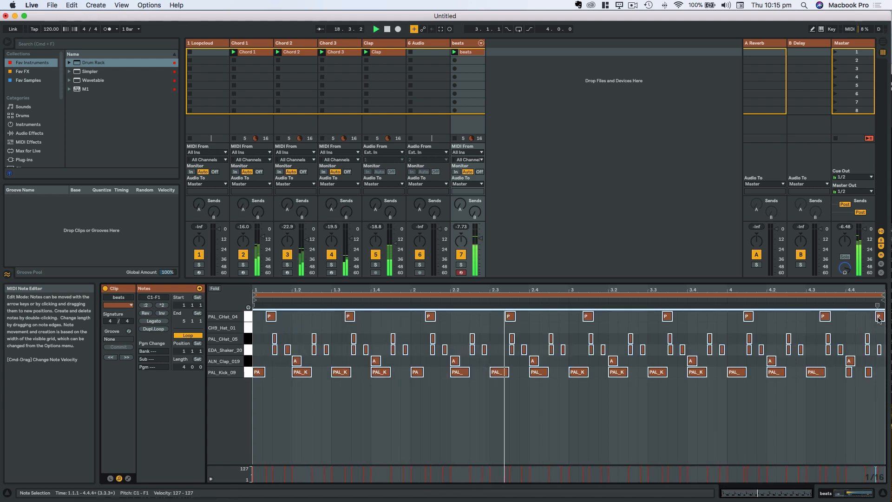
{"action": "key", "text": "q"}
{"action": "left_click", "coordinate": [467, 54]}
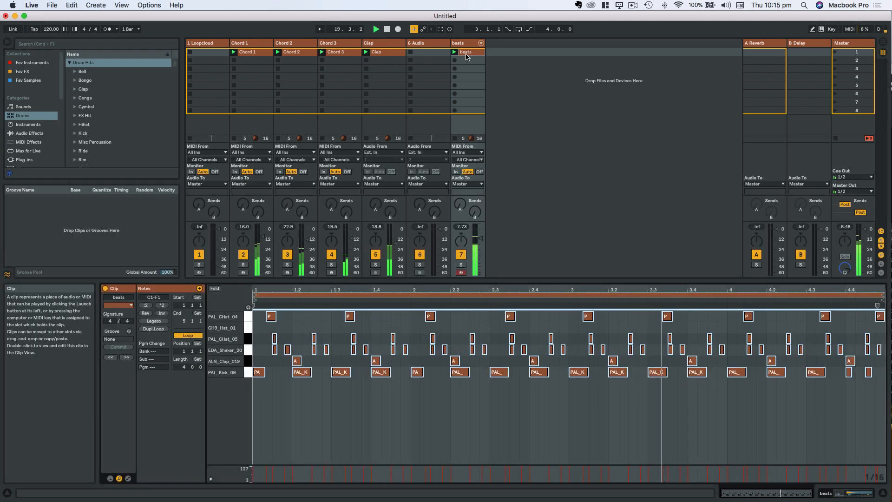
{"action": "key", "text": "super+u"}
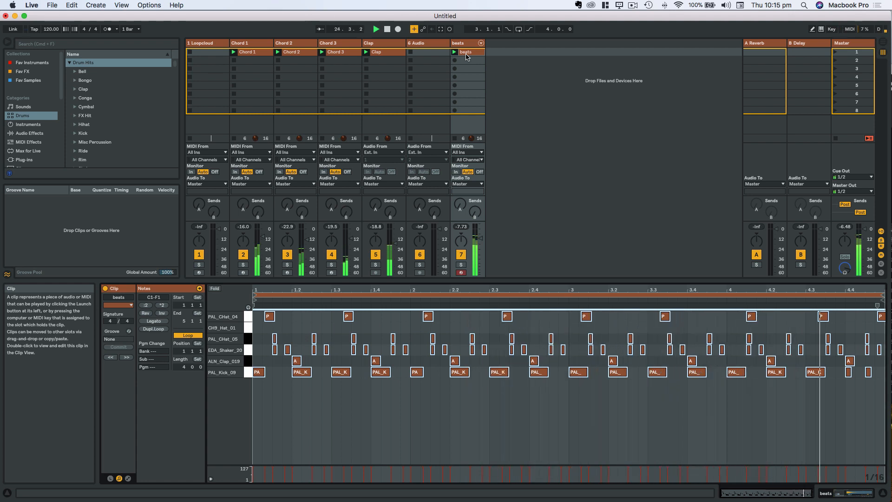
{"action": "left_click", "coordinate": [752, 316]}
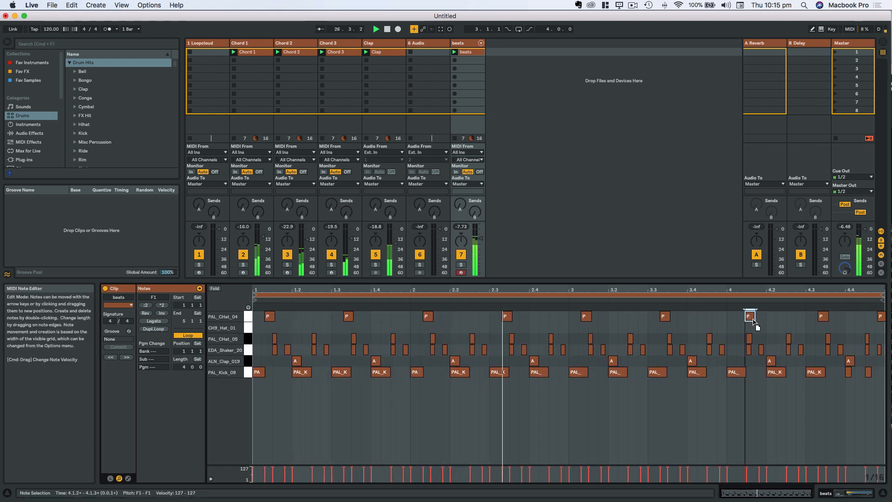
{"action": "left_click_drag", "start_coordinate": [754, 319], "coordinate": [746, 317]}
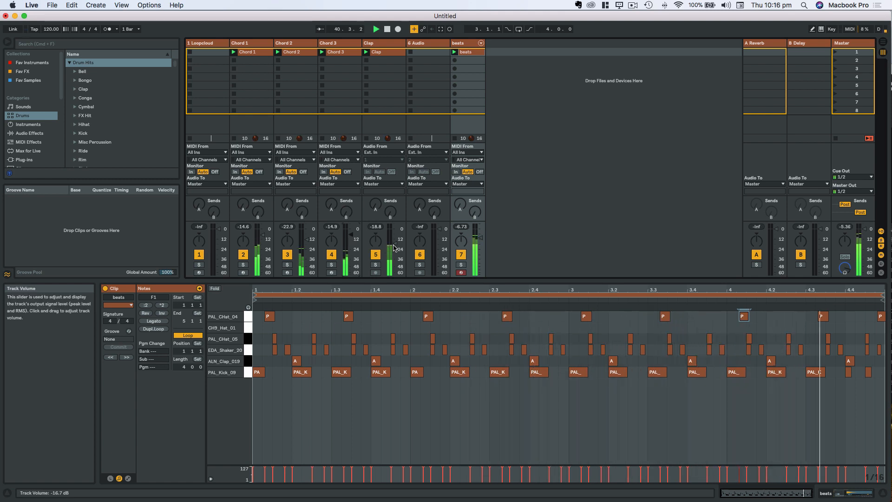
Stop playback and add a Simpler instrument on a new MIDI track after the beats track
{"action": "key", "text": "space"}
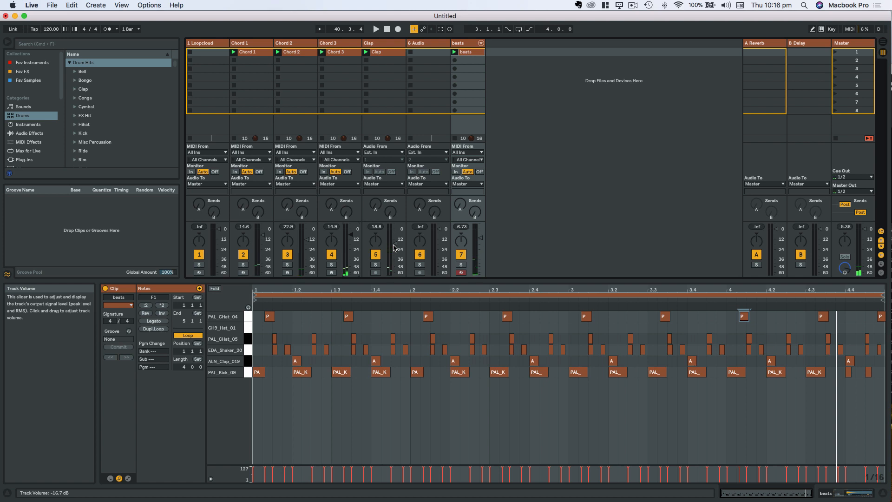
{"action": "left_click", "coordinate": [29, 65]}
{"action": "left_click_drag", "start_coordinate": [89, 72], "coordinate": [508, 61]}
Switch to Loopcloud and replace the hat search with a search for "bass" within the Classic House, Deep House and WAV filters
{"action": "key", "text": "super+Tab"}
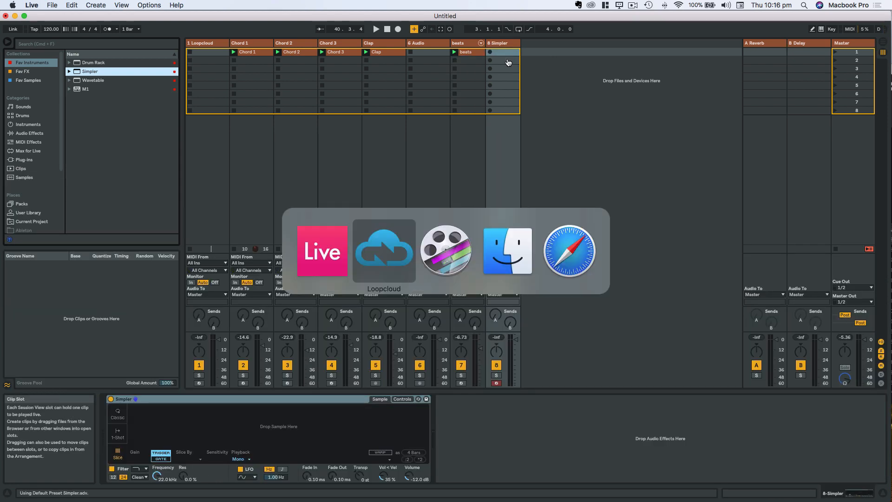
{"action": "left_click_drag", "start_coordinate": [660, 82], "coordinate": [374, 86]}
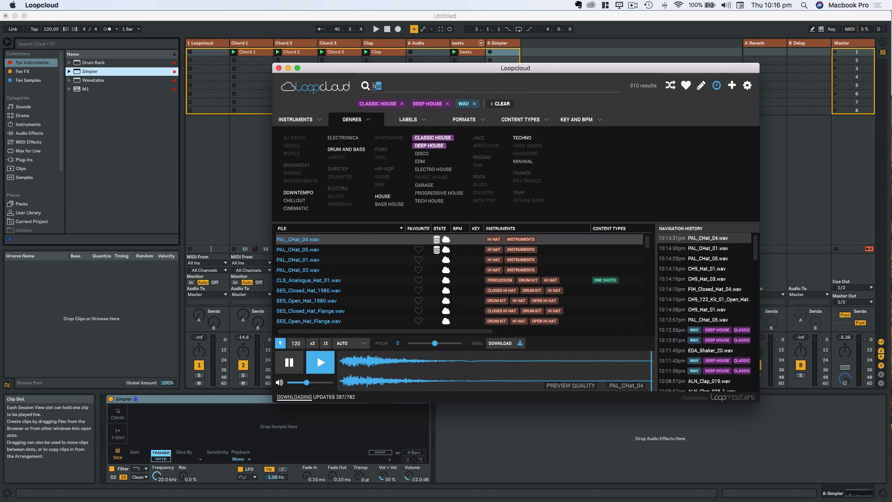
{"action": "key", "text": "Return"}
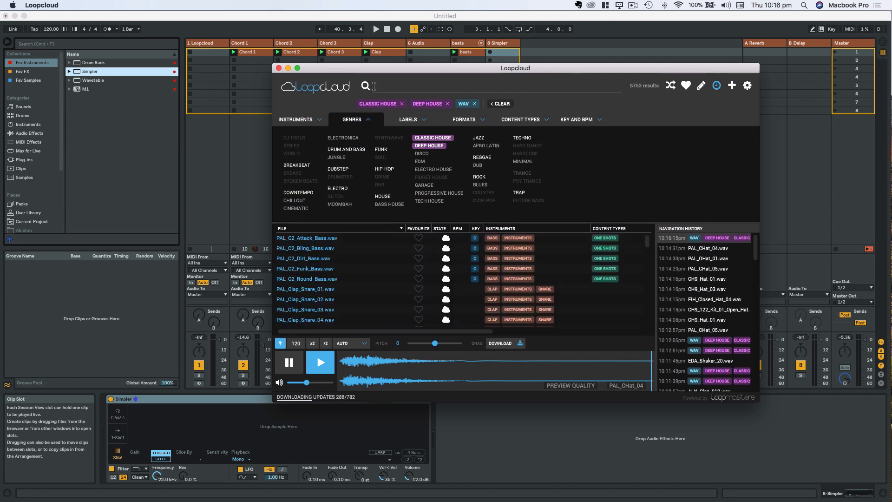
{"action": "type", "text": "bass"}
{"action": "key", "text": "Return"}
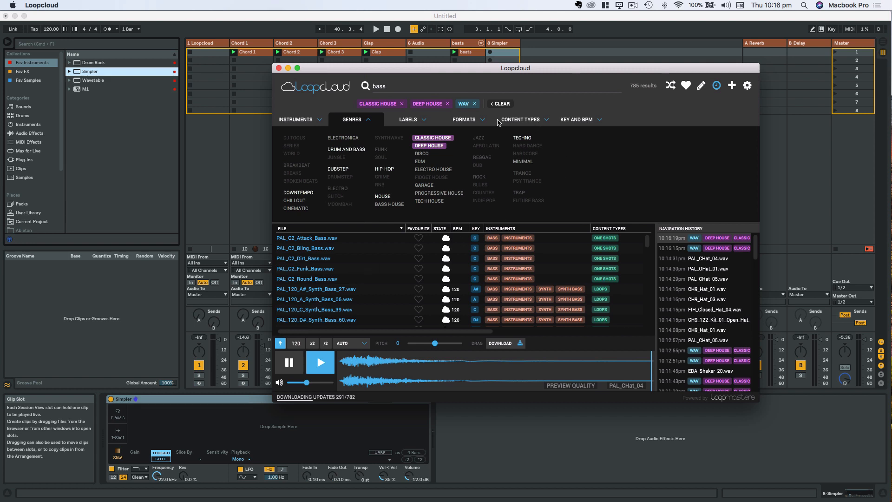
Restrict the bass search to one shots and preview BASS_1OSC_PWM_03-54-127.wav
{"action": "left_click", "coordinate": [474, 124]}
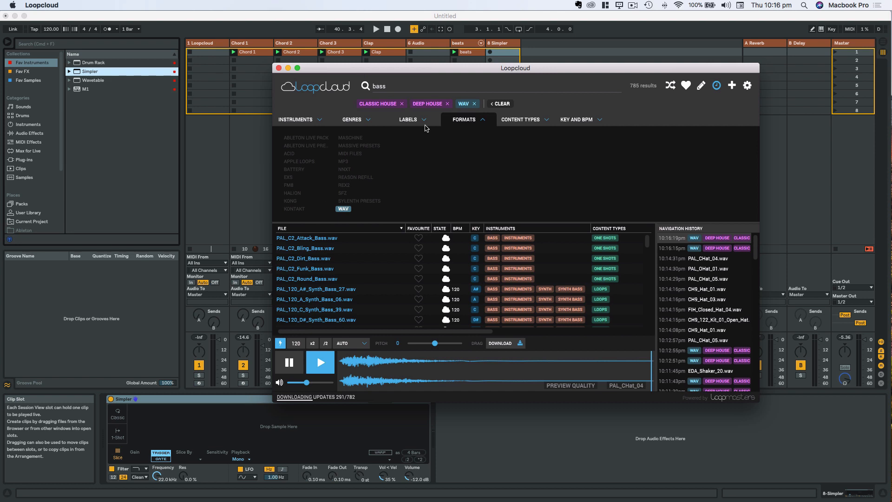
{"action": "left_click", "coordinate": [523, 122]}
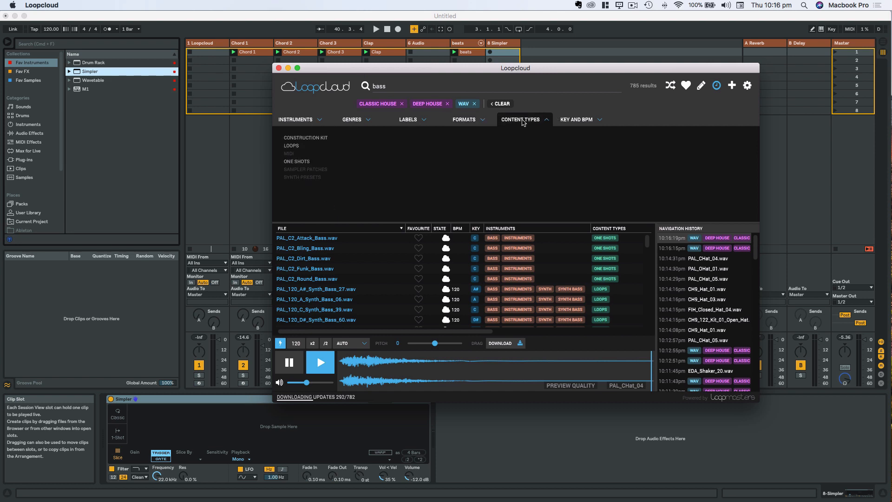
{"action": "left_click", "coordinate": [302, 165]}
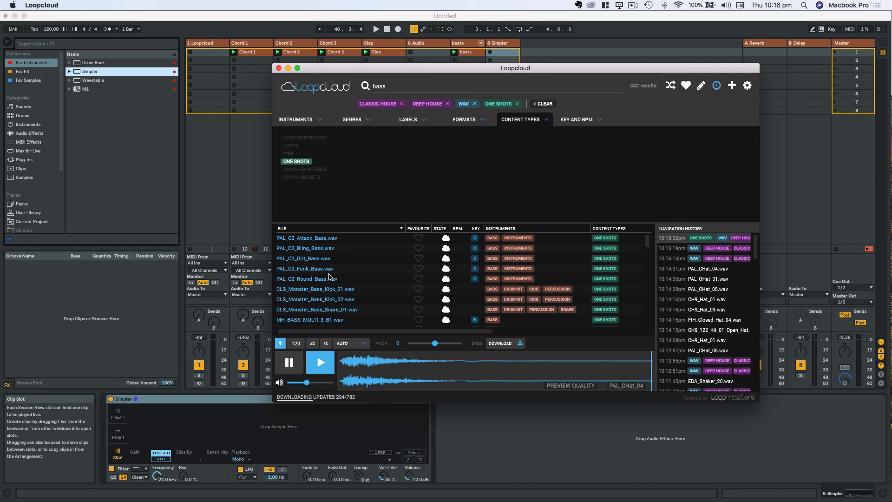
{"action": "scroll", "coordinate": [329, 277], "scroll_direction": "down", "scroll_amount": 3}
{"action": "left_click", "coordinate": [302, 287]}
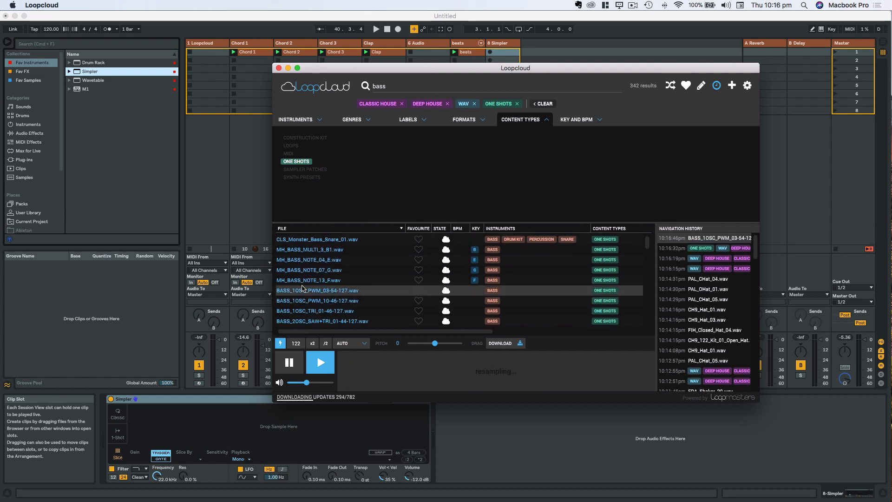
Audition several bass one-shots in the Loopcloud results, from MH_BASS_NOTE_07_G.wav through CH9_Funky_Bass_C2.wav
{"action": "left_click", "coordinate": [308, 271]}
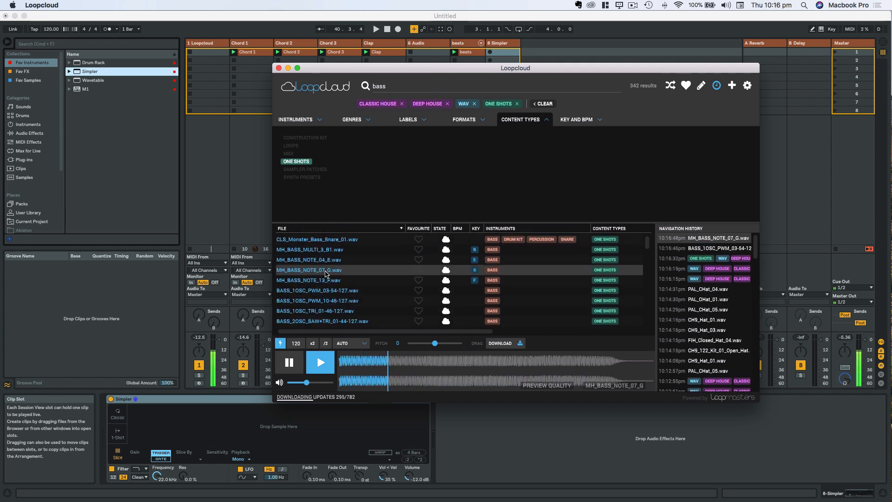
{"action": "scroll", "coordinate": [325, 279], "scroll_direction": "down", "scroll_amount": 2}
{"action": "left_click", "coordinate": [328, 303]}
{"action": "scroll", "coordinate": [331, 289], "scroll_direction": "down", "scroll_amount": 1}
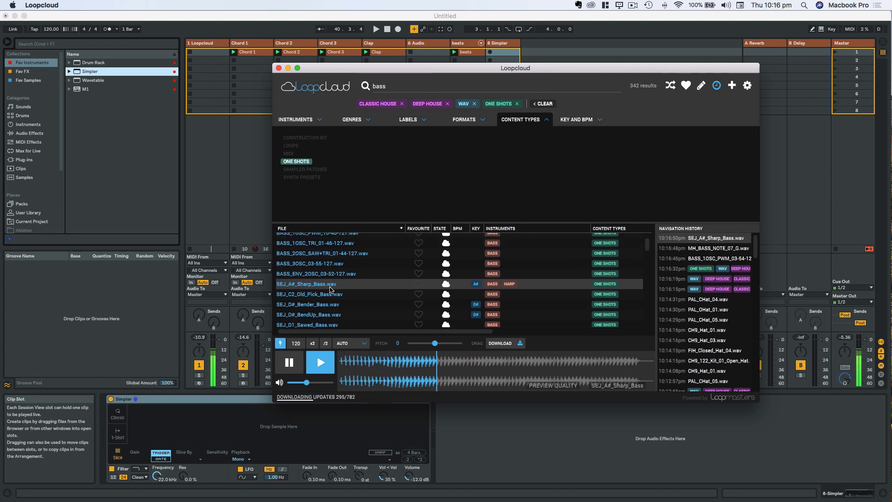
{"action": "left_click", "coordinate": [312, 313]}
{"action": "scroll", "coordinate": [305, 302], "scroll_direction": "down", "scroll_amount": 2}
{"action": "left_click", "coordinate": [301, 297]}
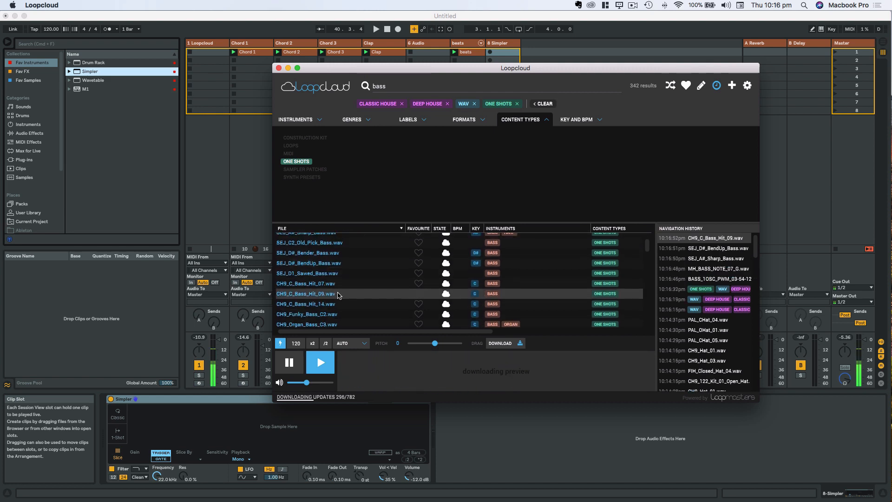
{"action": "scroll", "coordinate": [301, 297], "scroll_direction": "down", "scroll_amount": 2}
{"action": "left_click", "coordinate": [302, 263]}
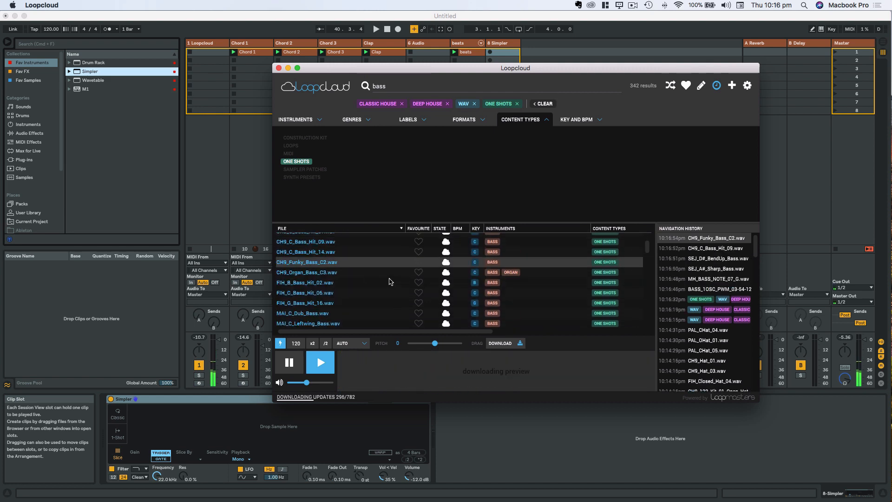
Preview CH9_Organ_Bass_C3.wav and load it into the Simpler on track 8
{"action": "left_click", "coordinate": [376, 274]}
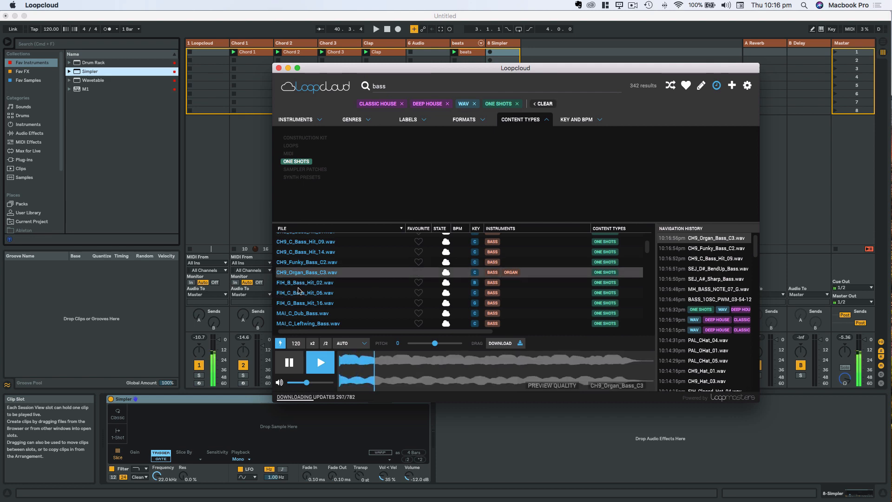
{"action": "left_click_drag", "start_coordinate": [303, 312], "coordinate": [221, 423]}
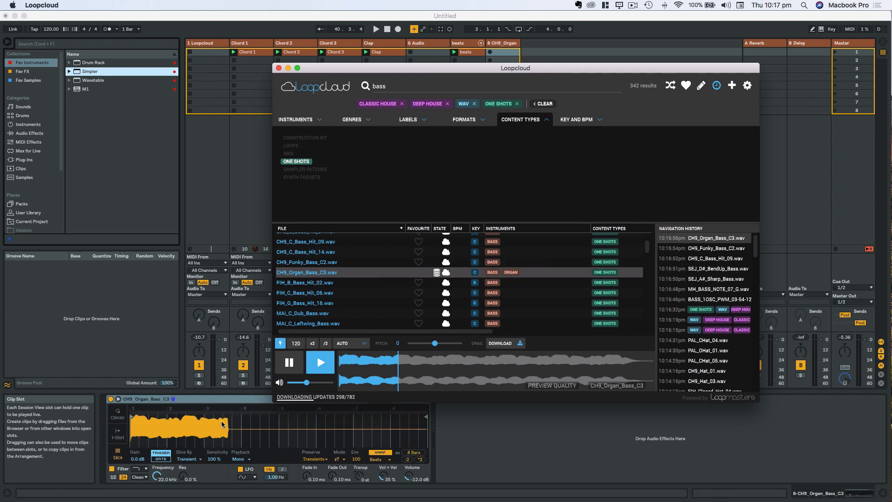
Configure Simpler for the organ bass sample with Warp off, Classic mode, Loop off and a release of 762 ms
{"action": "left_click", "coordinate": [379, 457]}
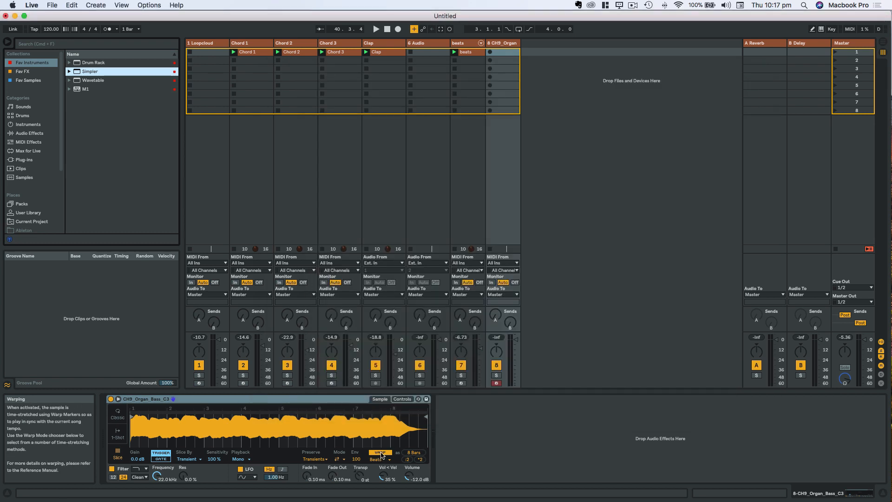
{"action": "left_click", "coordinate": [380, 453]}
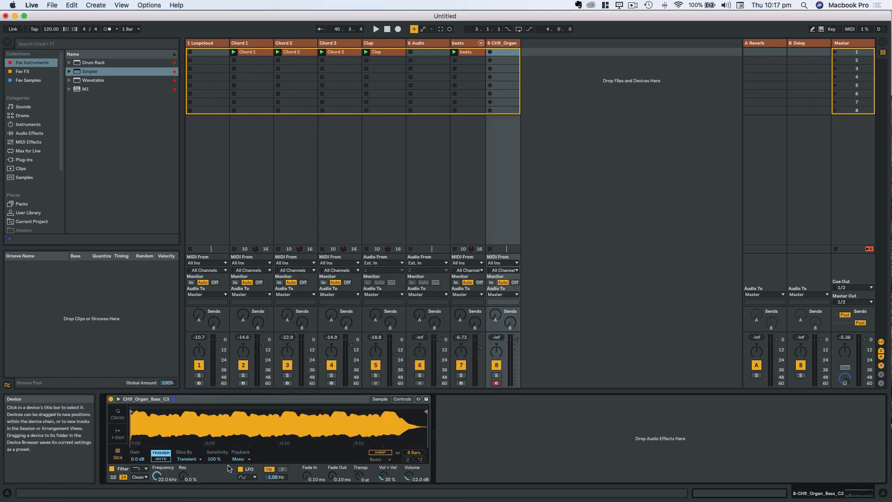
{"action": "left_click", "coordinate": [117, 414]}
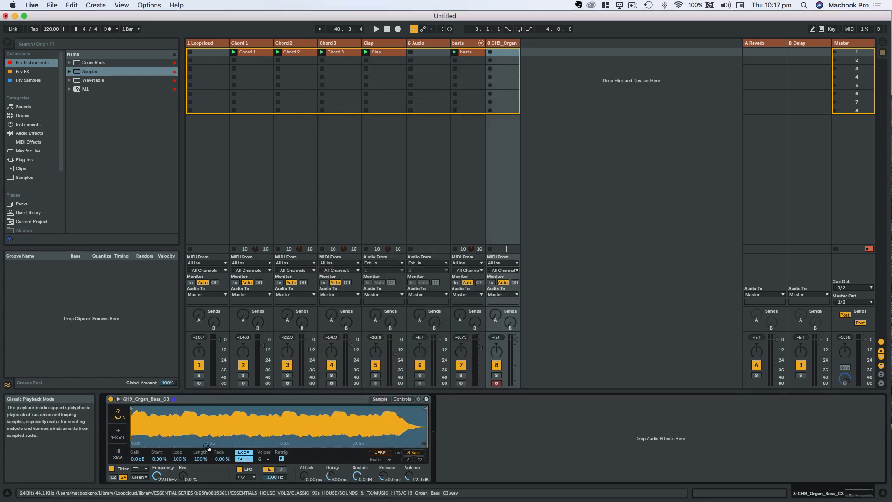
{"action": "left_click", "coordinate": [245, 453]}
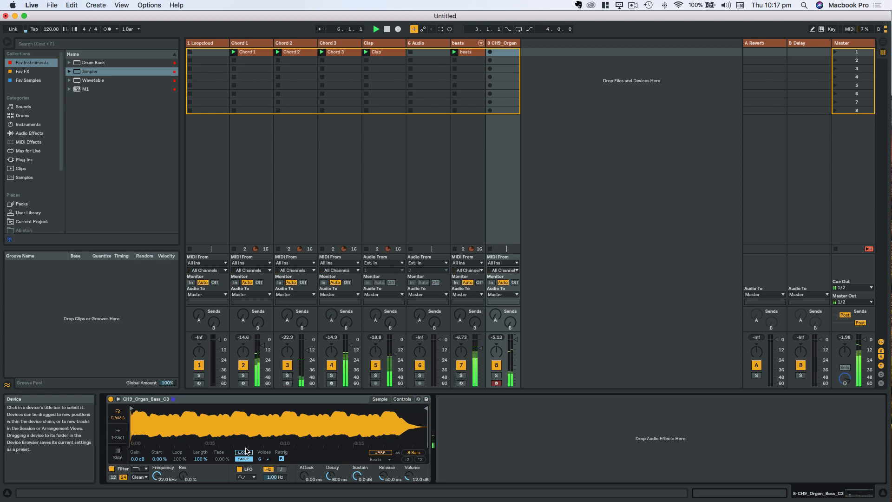
{"action": "left_click_drag", "start_coordinate": [383, 476], "coordinate": [383, 469]}
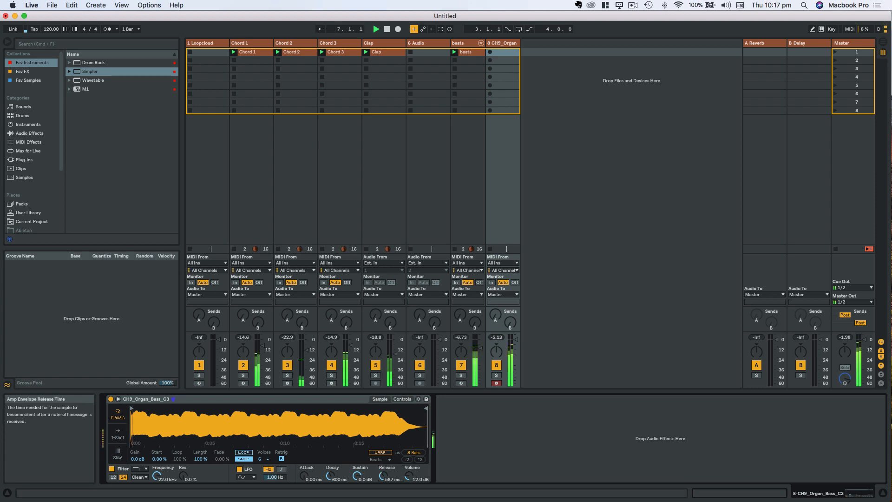
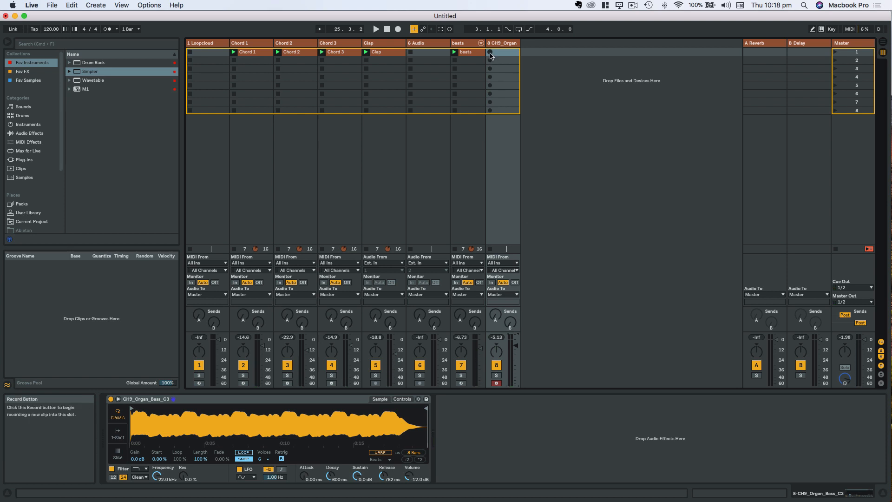
Turn on the metronome and record a four-bar bass line into the first clip slot of the organ bass track
{"action": "left_click", "coordinate": [107, 29]}
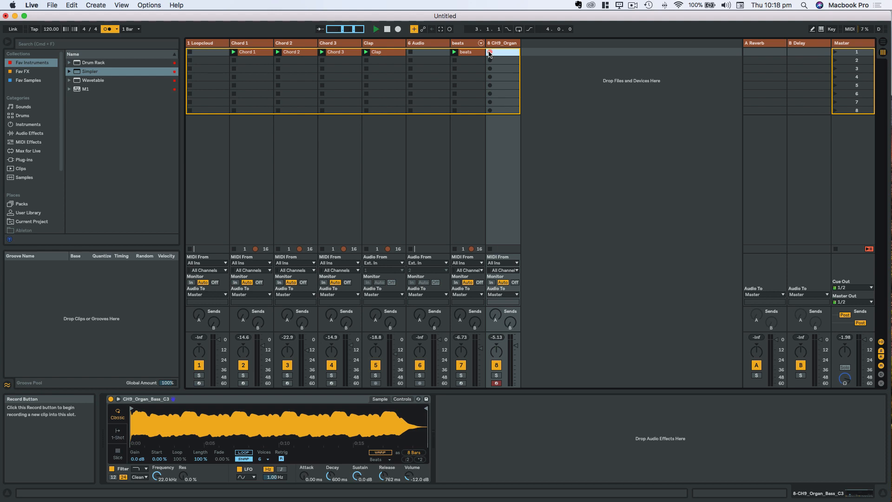
{"action": "left_click", "coordinate": [489, 53]}
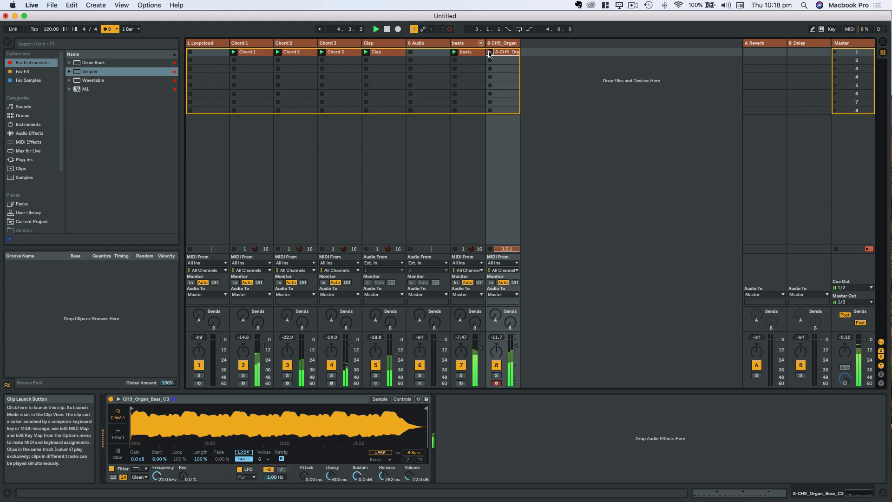
{"action": "left_click", "coordinate": [490, 52]}
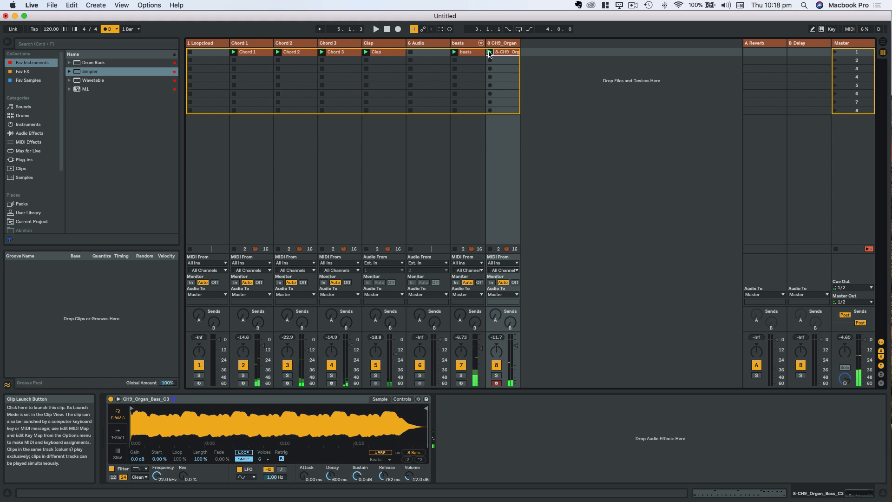
Open the recorded organ bass clip and quantize all of its notes
{"action": "double_click", "coordinate": [502, 52]}
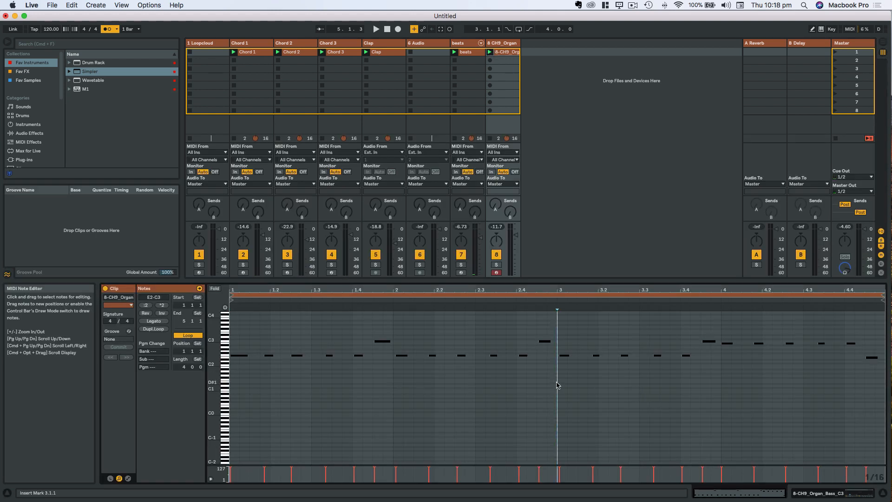
{"action": "key", "text": "super+a"}
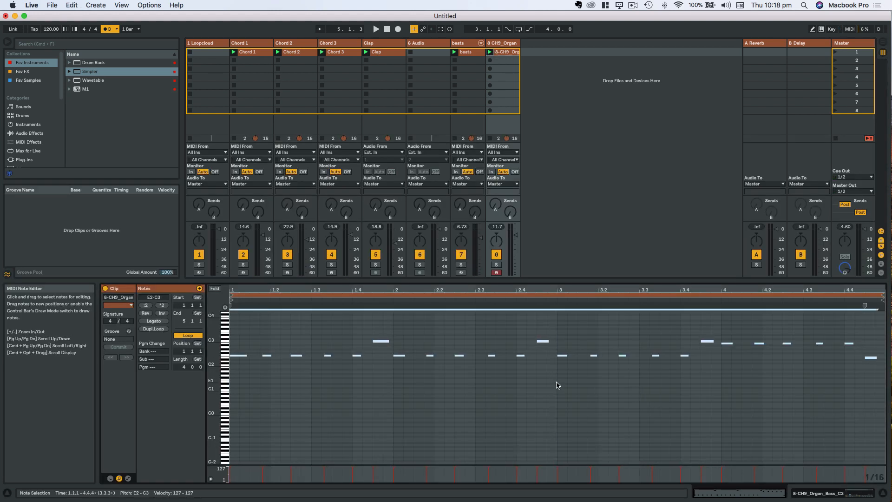
Turn off the metronome during playback and fine-tune the organ bass track's volume
{"action": "key", "text": "space"}
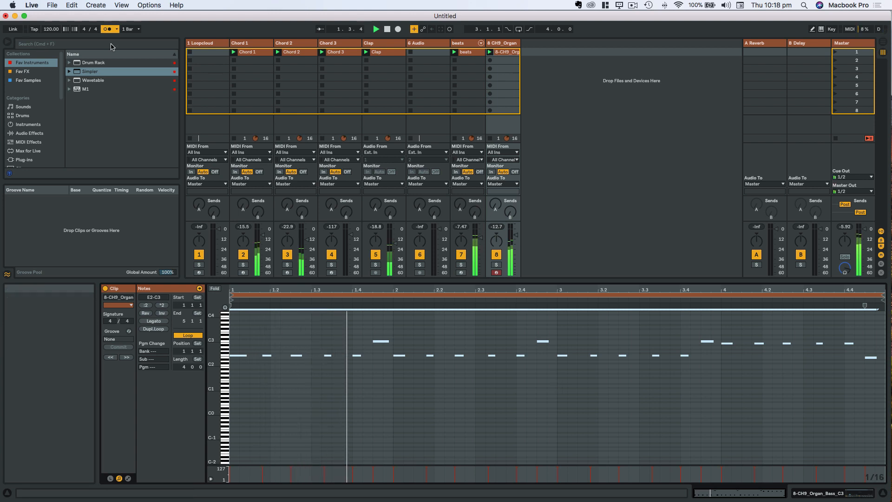
{"action": "left_click", "coordinate": [104, 29]}
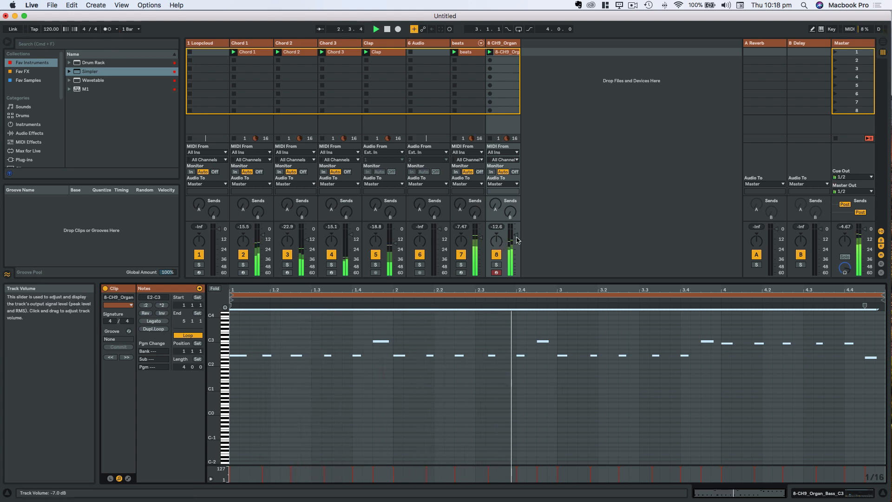
{"action": "left_click_drag", "start_coordinate": [518, 236], "coordinate": [517, 235]}
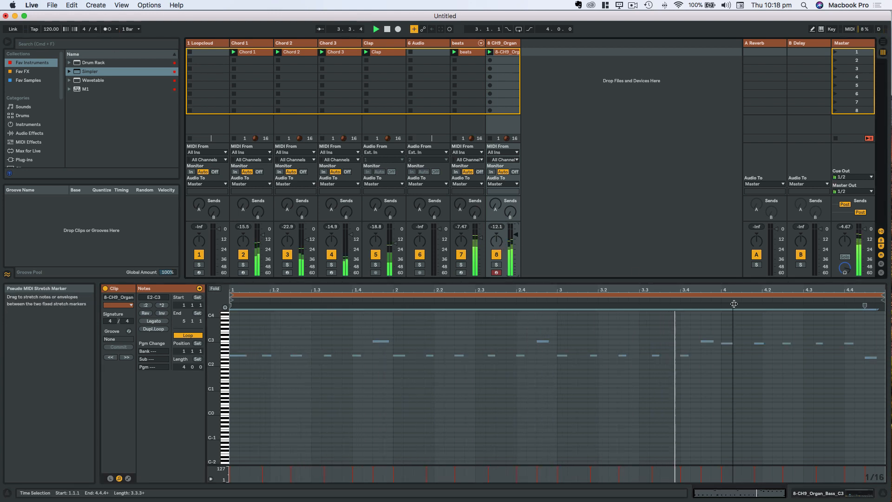
Enable note preview and lower the two B2 notes at 4.3.2 and 4.4.1 to G#2
{"action": "left_click", "coordinate": [763, 396]}
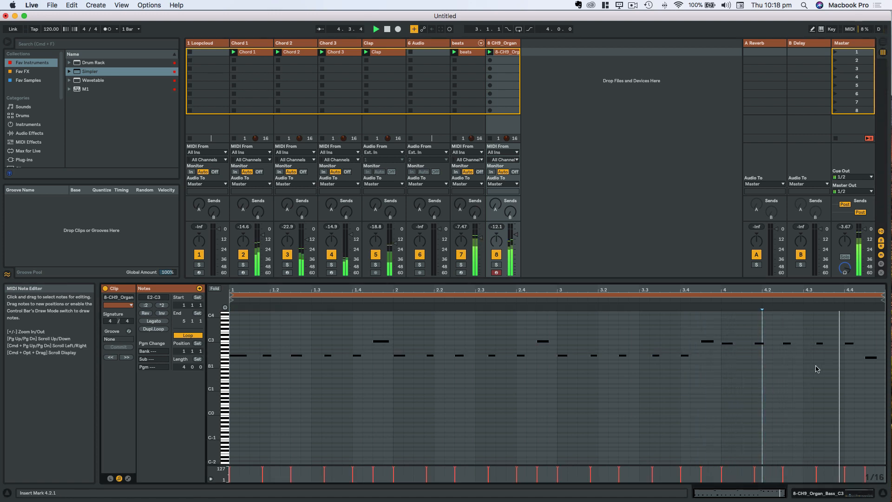
{"action": "left_click", "coordinate": [814, 337]}
{"action": "left_click_drag", "start_coordinate": [827, 350], "coordinate": [855, 356]}
{"action": "left_click", "coordinate": [225, 307]}
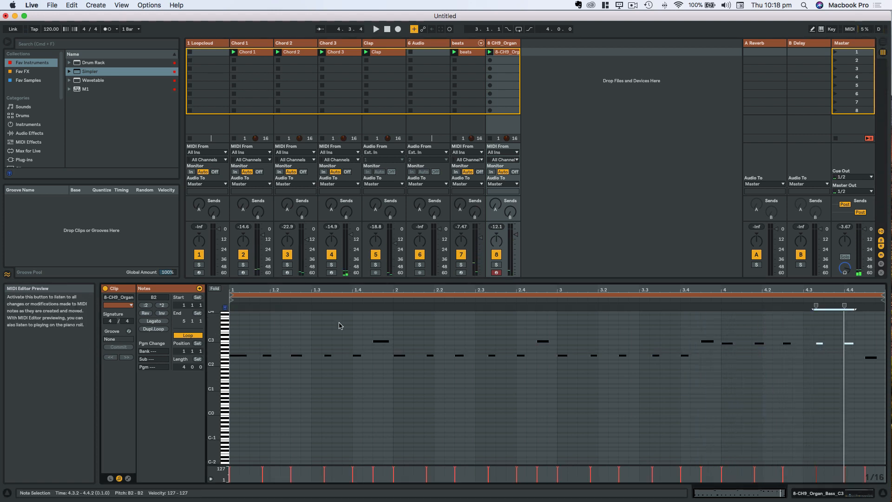
{"action": "key", "text": "Down"}
{"action": "key", "text": "Down"}
{"action": "key", "text": "Down"}
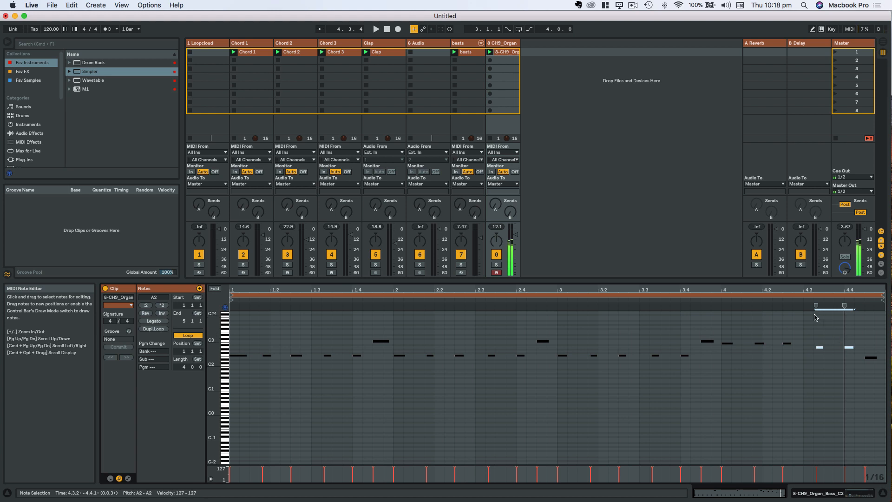
{"action": "left_click", "coordinate": [798, 301]}
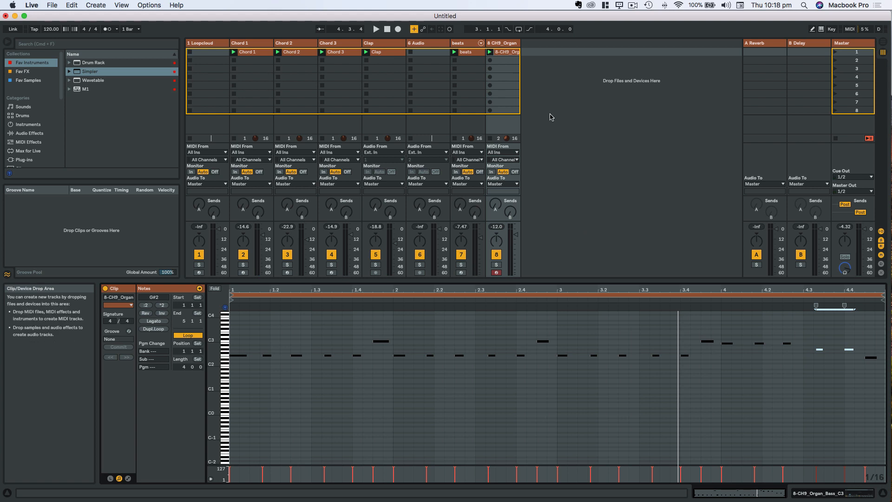
Play the session with the organ bass, Chord 2 and Chord 1 tracks soloed to compare their notes
{"action": "key", "text": "space"}
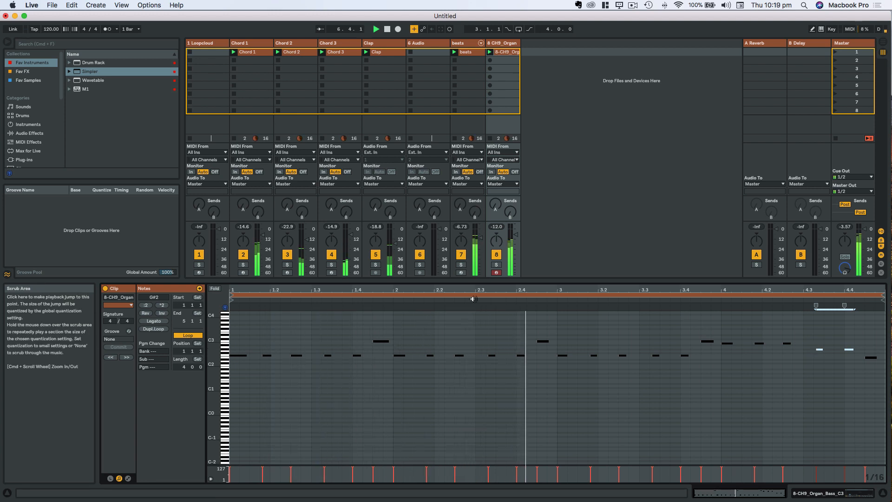
{"action": "left_click", "coordinate": [496, 264]}
{"action": "left_click", "coordinate": [287, 265]}
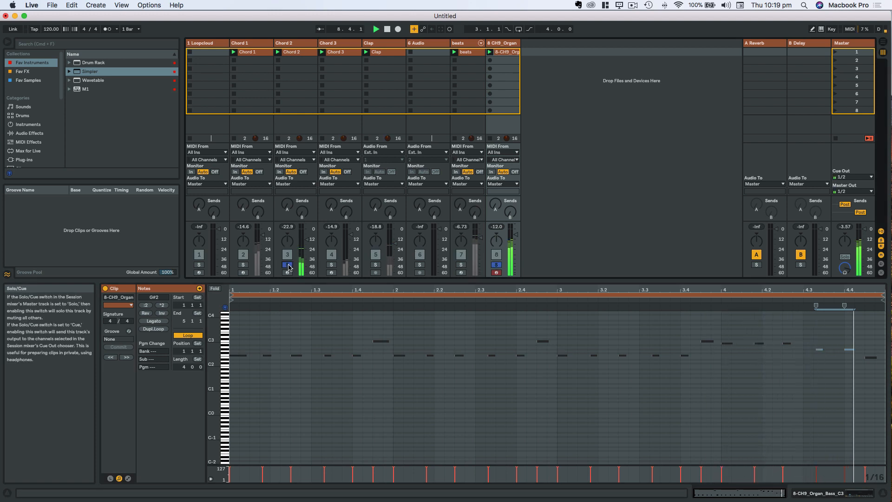
{"action": "left_click", "coordinate": [243, 265]}
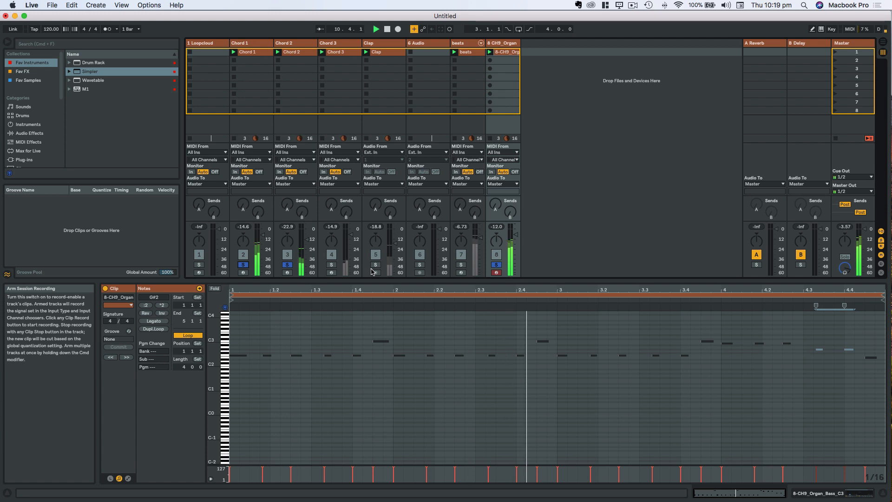
Lower the bass note at 4.2.3 to G#2
{"action": "left_click", "coordinate": [813, 369]}
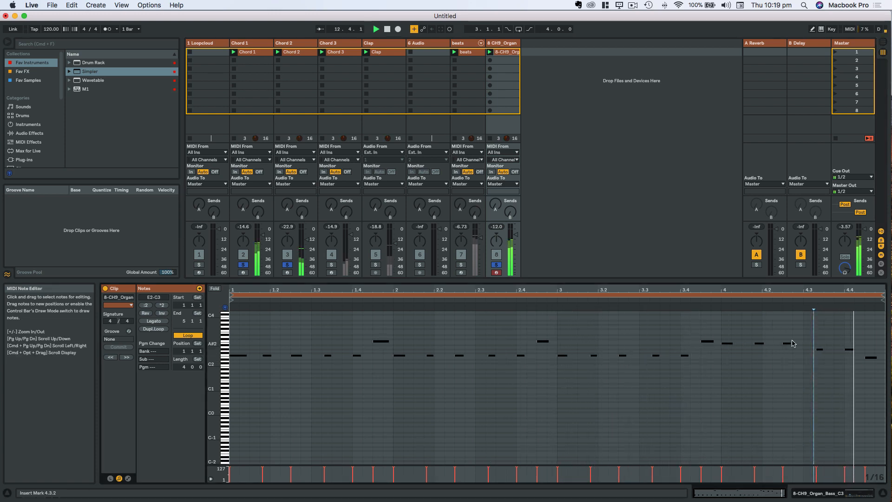
{"action": "left_click_drag", "start_coordinate": [793, 344], "coordinate": [794, 347]}
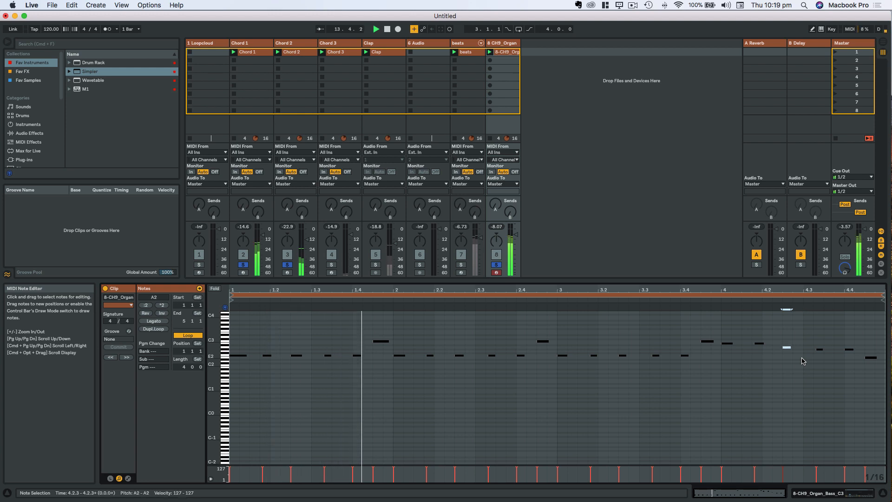
{"action": "key", "text": "Down"}
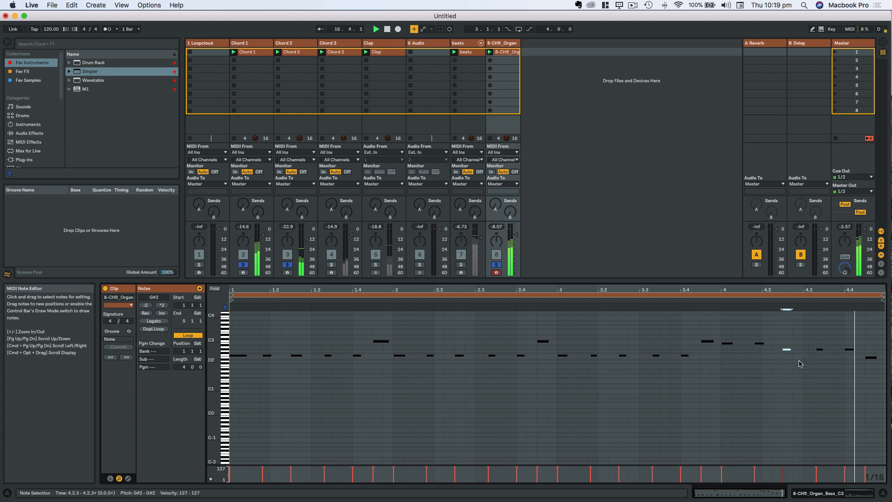
Clear the track solos and mute the Chord 3 track
{"action": "left_click", "coordinate": [496, 265]}
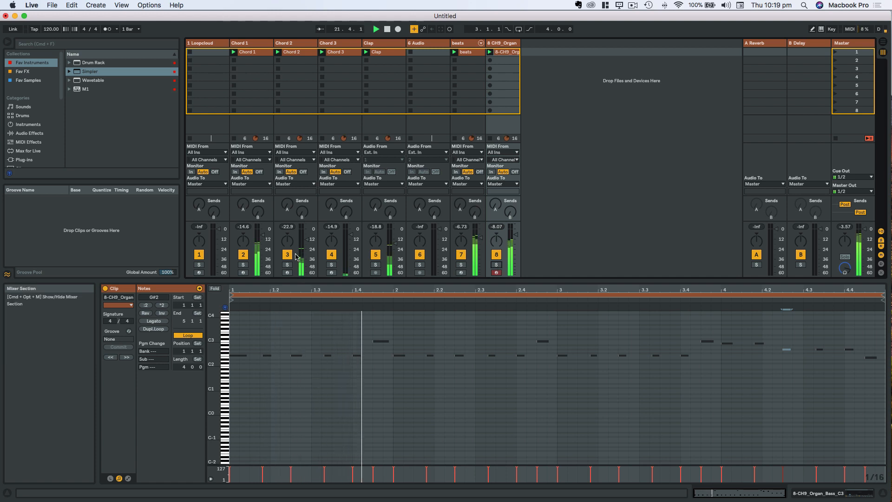
{"action": "left_click", "coordinate": [330, 254]}
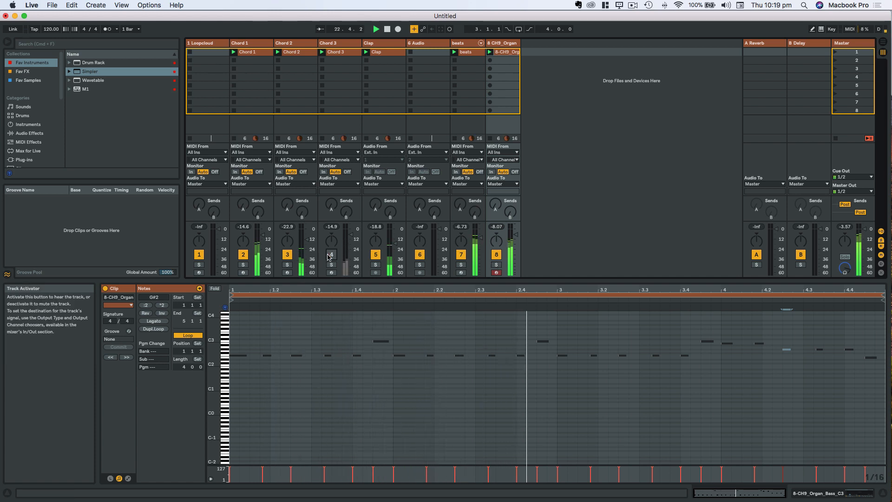
{"action": "key", "text": "XF86AudioRaiseVolume"}
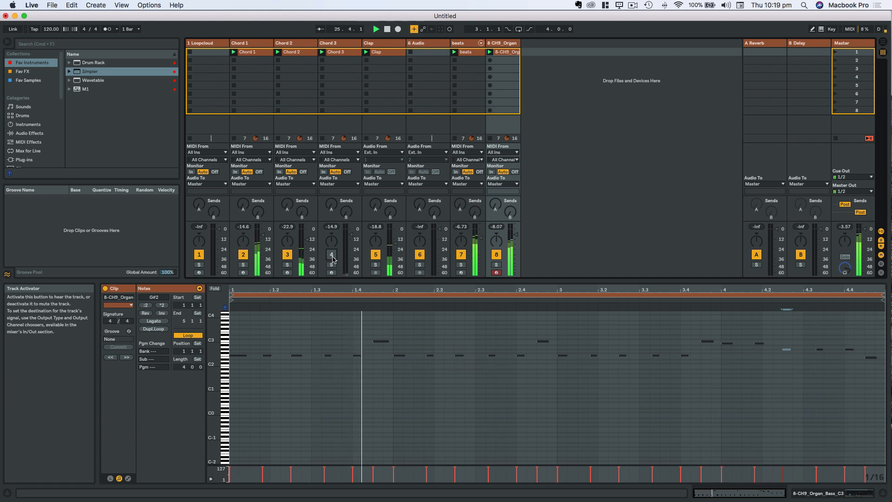
Stop playback and switch to Loopcloud, keeping Live in Session View
{"action": "key", "text": "Tab"}
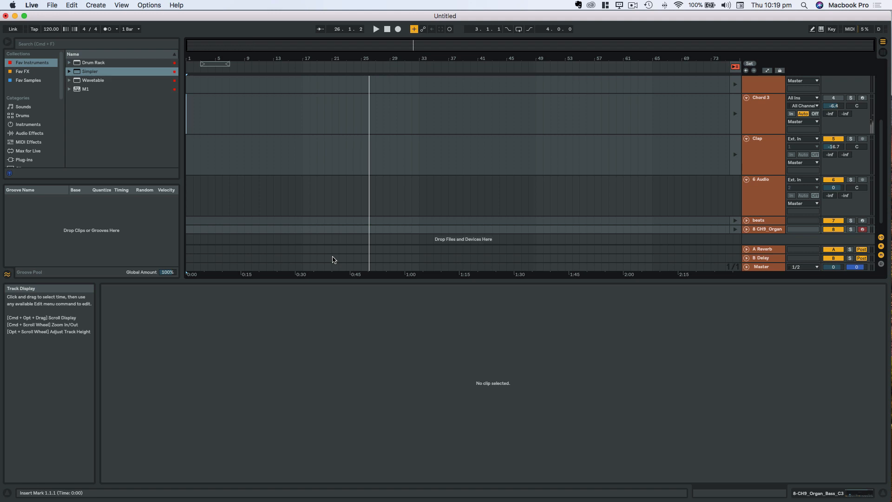
{"action": "key", "text": "Tab"}
{"action": "key", "text": "super+Tab"}
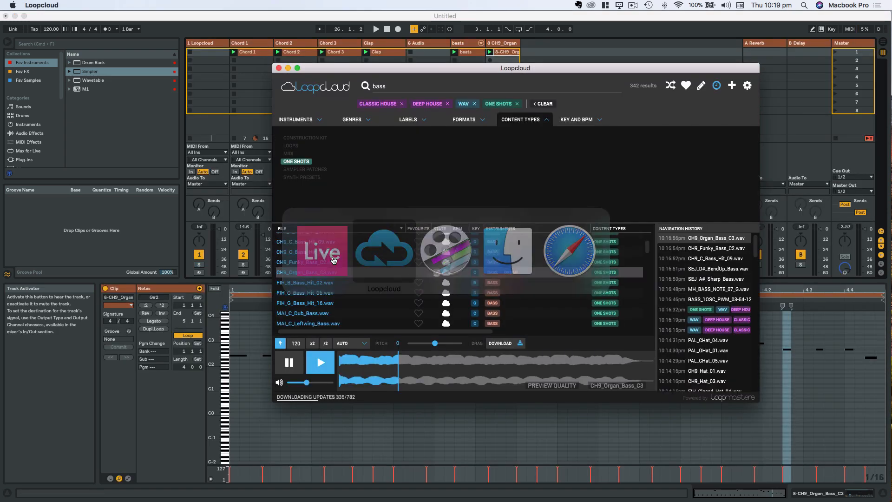
Return to Live and rename the organ bass track and its clip Organ Bass
{"action": "left_click_drag", "start_coordinate": [358, 72], "coordinate": [316, 139]}
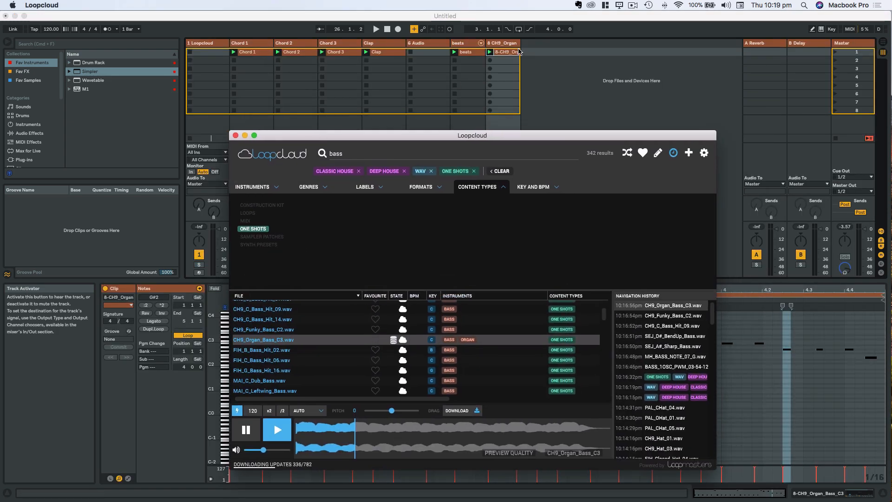
{"action": "left_click", "coordinate": [494, 43]}
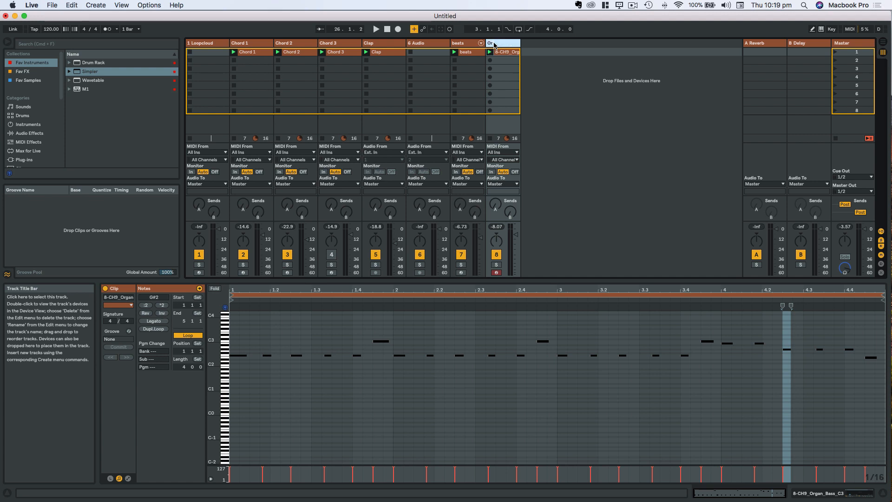
{"action": "type", "text": "Organ Bass"}
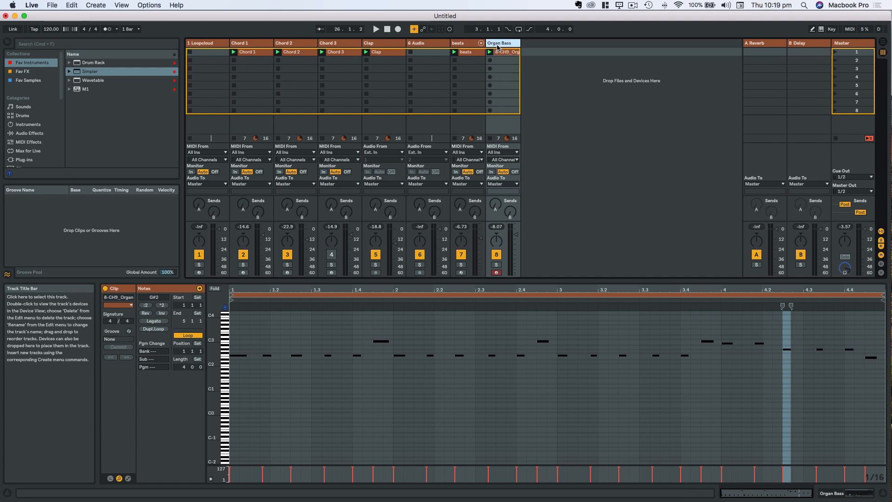
{"action": "left_click", "coordinate": [502, 53]}
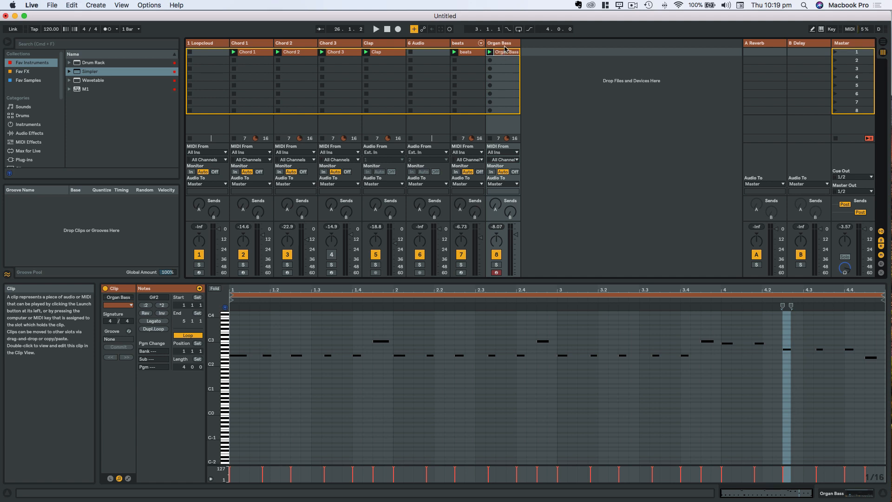
Add an empty Simpler on a new MIDI track after the Organ Bass track
{"action": "left_click_drag", "start_coordinate": [122, 72], "coordinate": [552, 52]}
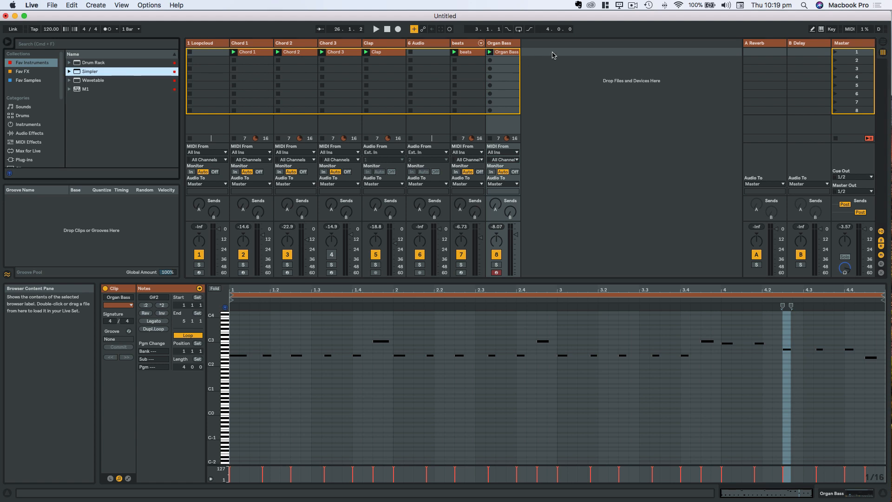
{"action": "left_click_drag", "start_coordinate": [122, 71], "coordinate": [574, 55]}
{"action": "left_click", "coordinate": [534, 59]}
{"action": "left_click", "coordinate": [109, 75]}
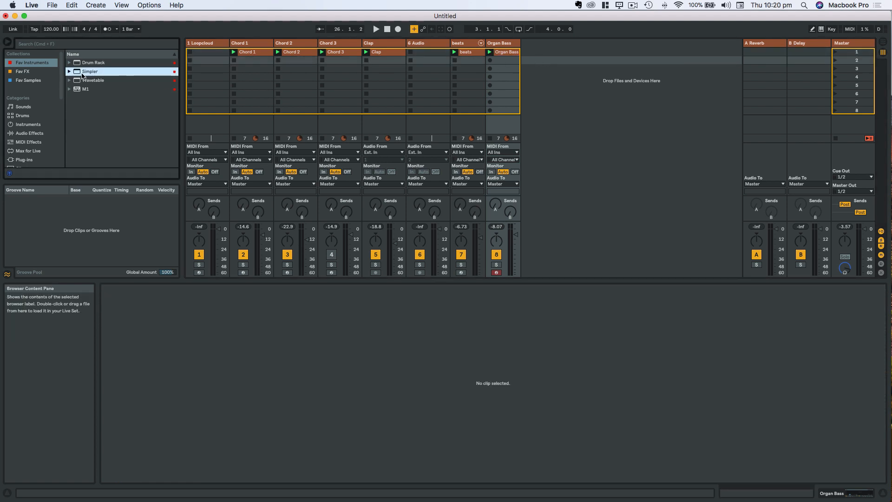
{"action": "left_click_drag", "start_coordinate": [542, 54], "coordinate": [542, 56]}
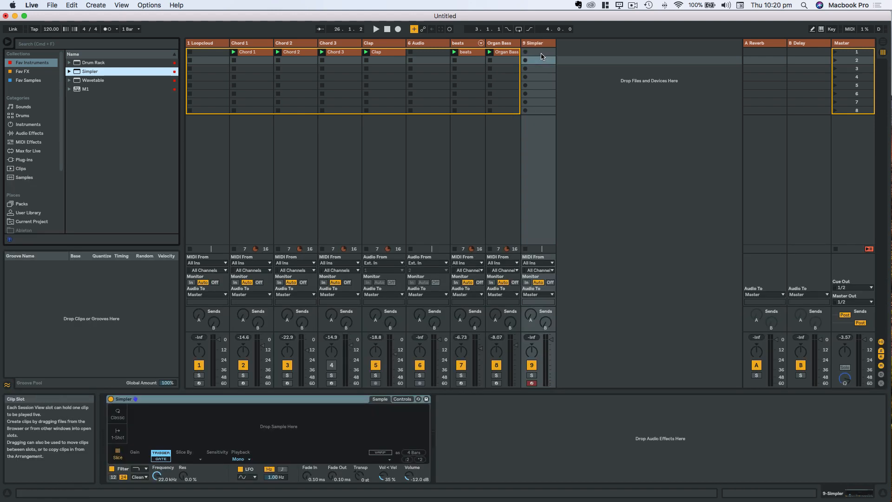
Switch to Loopcloud and search for "vocal" with the current house, WAV and one-shot filters
{"action": "key", "text": "cmd+Tab"}
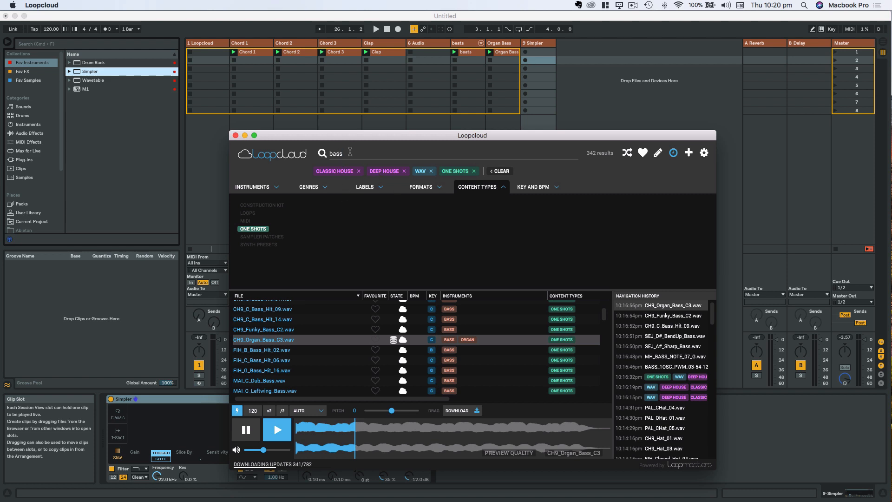
{"action": "key", "text": "Return"}
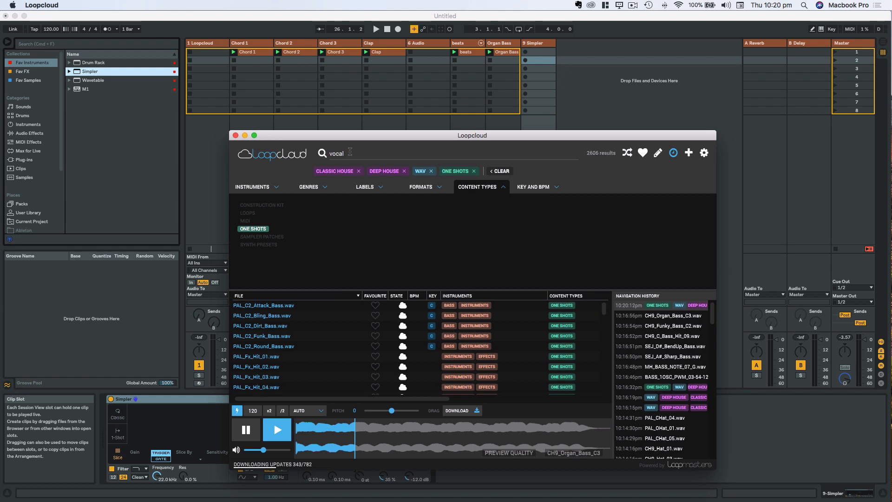
{"action": "key", "text": "Return"}
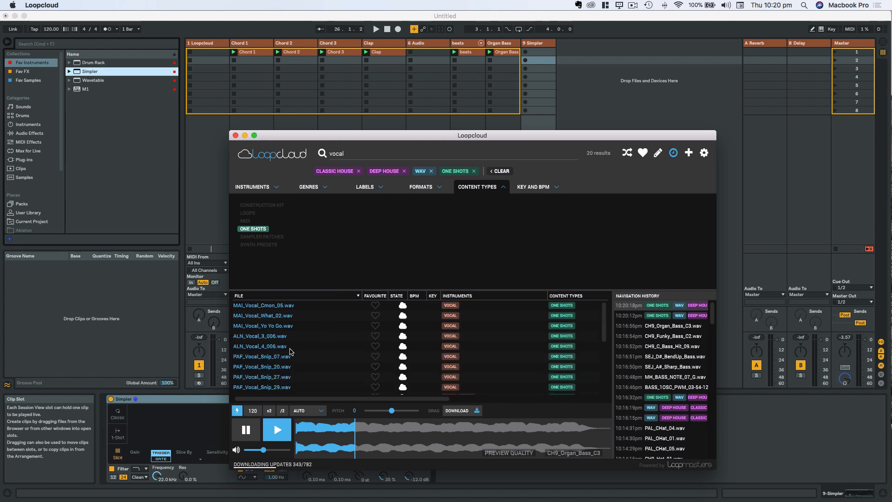
Audition the MAI_Vocal_What_02, MAI_Vocal_Cmon_05 and MAI_Vocal_Yo Yo Go samples, ending on MAI_Vocal_What_02
{"action": "left_click", "coordinate": [256, 318]}
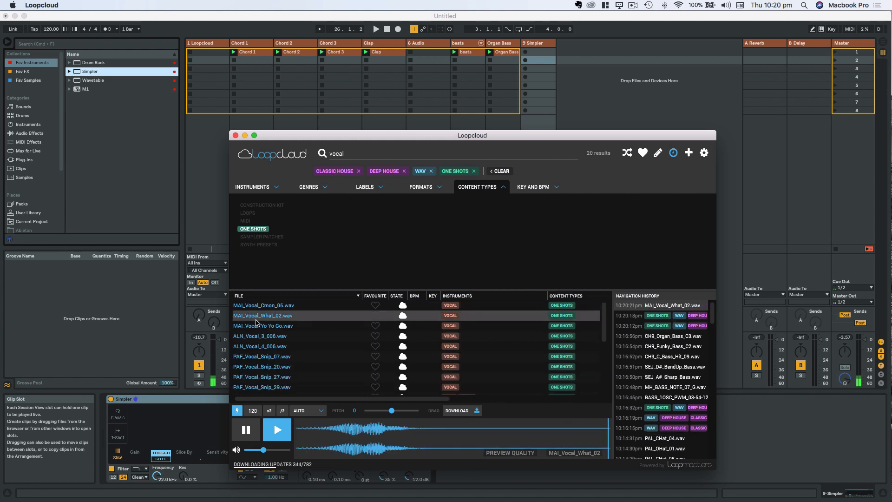
{"action": "left_click", "coordinate": [258, 308]}
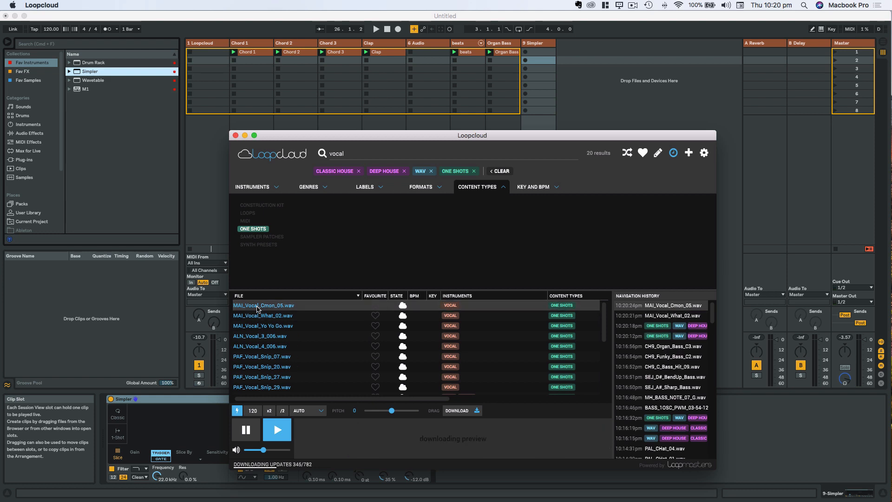
{"action": "left_click", "coordinate": [255, 327]}
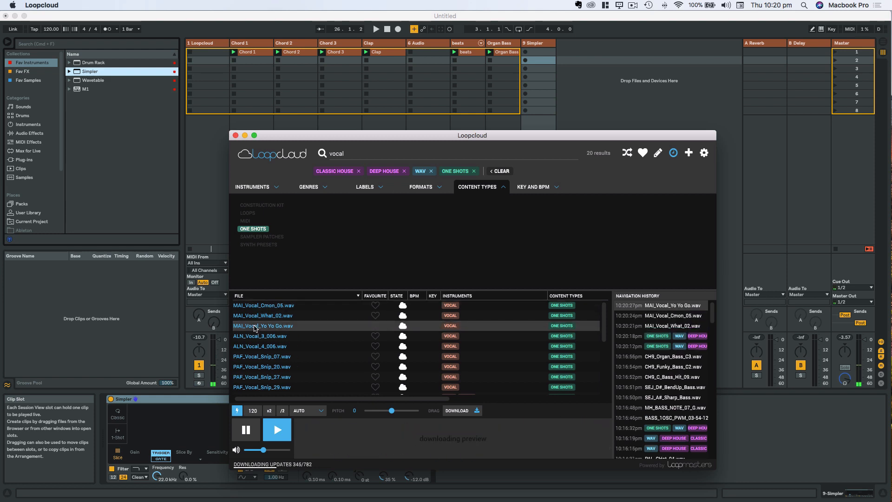
{"action": "left_click", "coordinate": [259, 317]}
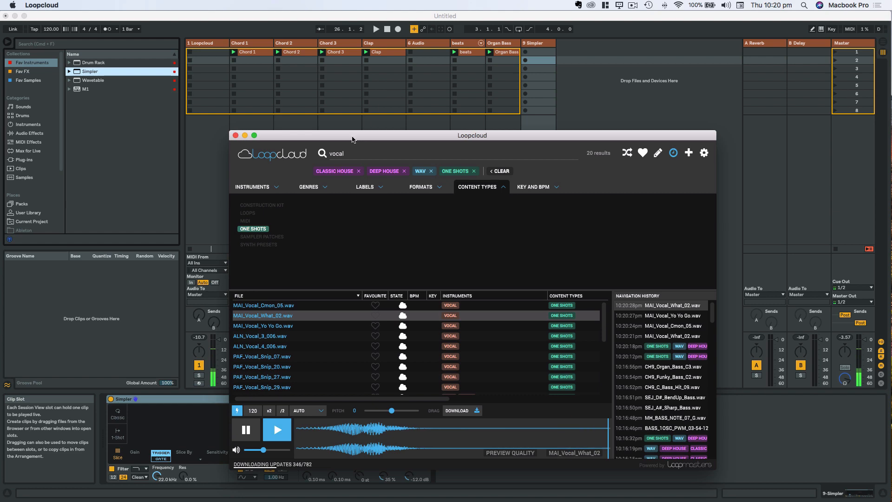
Load MAI_Vocal_What_02.wav into the empty Simpler in Live, using Classic mode with Warp off
{"action": "left_click_drag", "start_coordinate": [416, 135], "coordinate": [730, 110]}
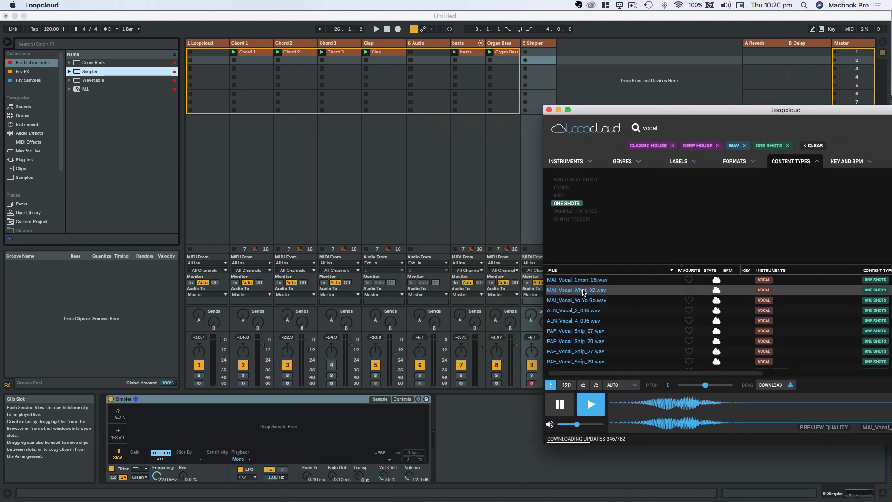
{"action": "left_click_drag", "start_coordinate": [583, 291], "coordinate": [235, 424]}
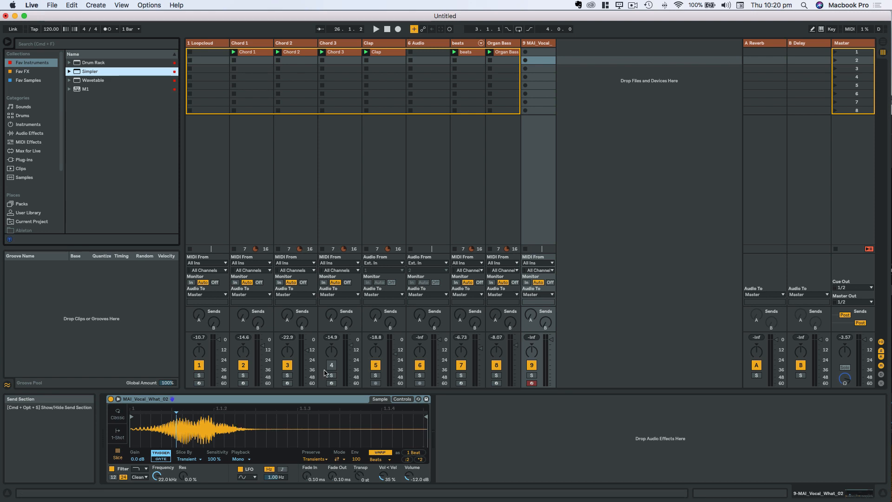
{"action": "left_click", "coordinate": [380, 452]}
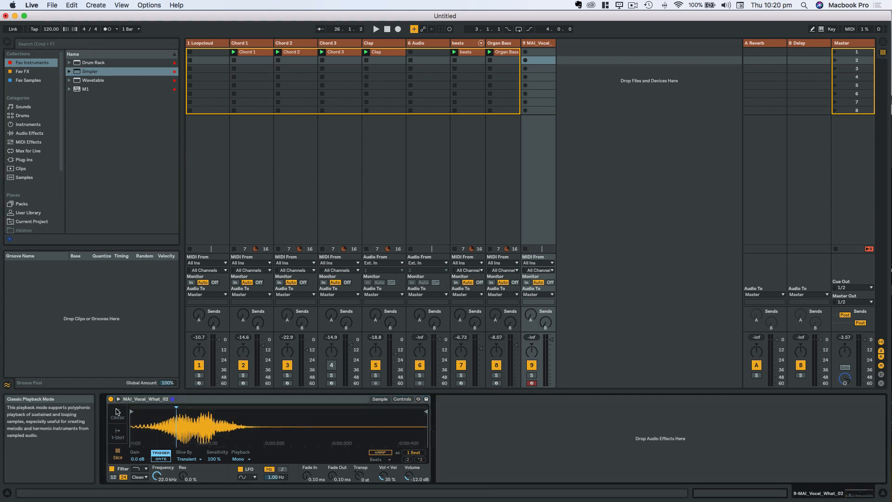
{"action": "left_click", "coordinate": [117, 412]}
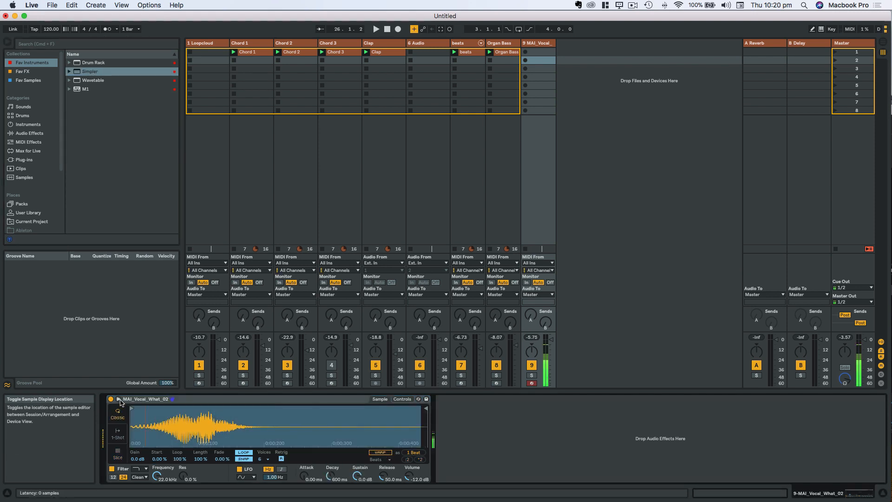
Play the session and record a single C3 vocal hit into the vocal track's first clip slot
{"action": "left_click", "coordinate": [542, 43]}
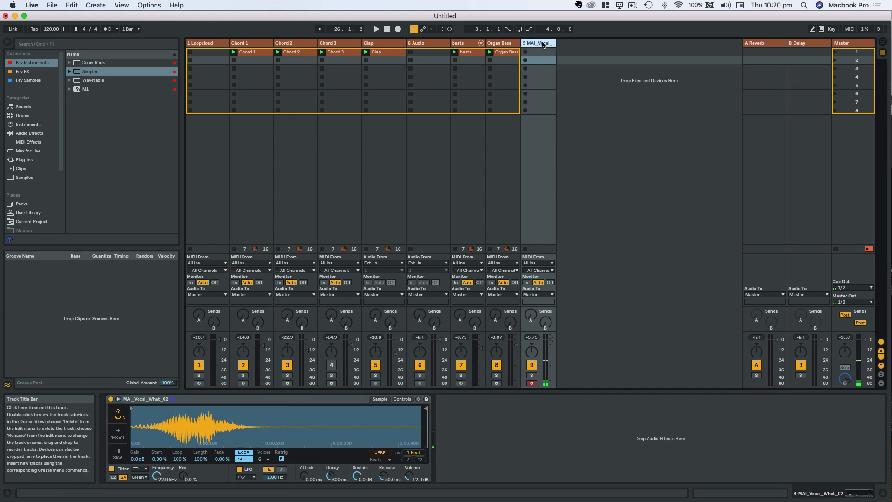
{"action": "key", "text": "space"}
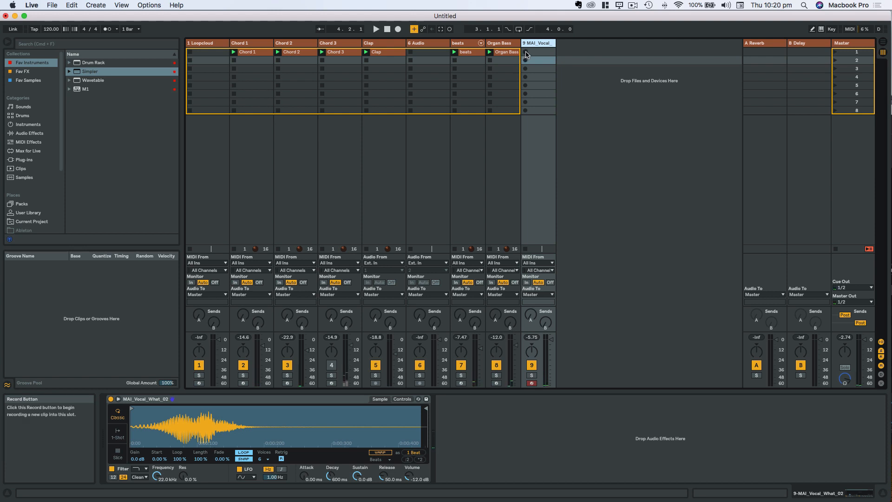
{"action": "left_click", "coordinate": [526, 53]}
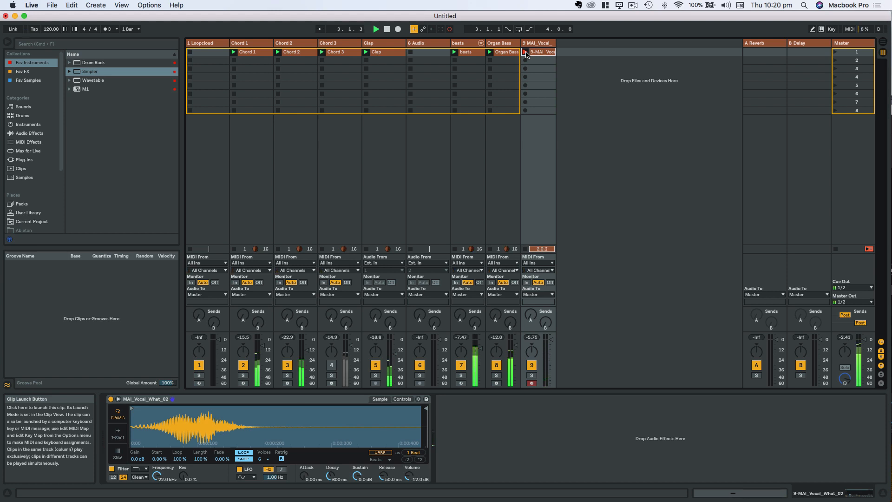
{"action": "key", "text": "space"}
Shorten the recorded vocal clip's loop to two bars while the session plays
{"action": "double_click", "coordinate": [539, 52]}
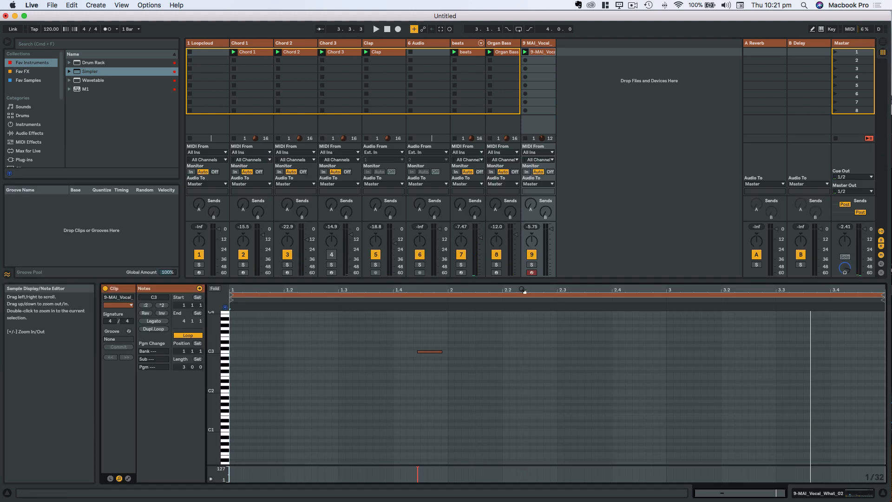
{"action": "key", "text": "space"}
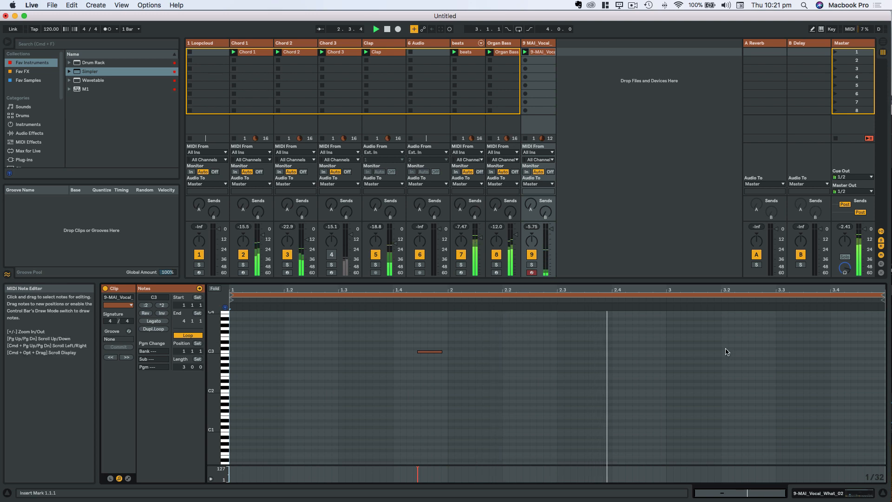
{"action": "left_click_drag", "start_coordinate": [883, 295], "coordinate": [669, 318]}
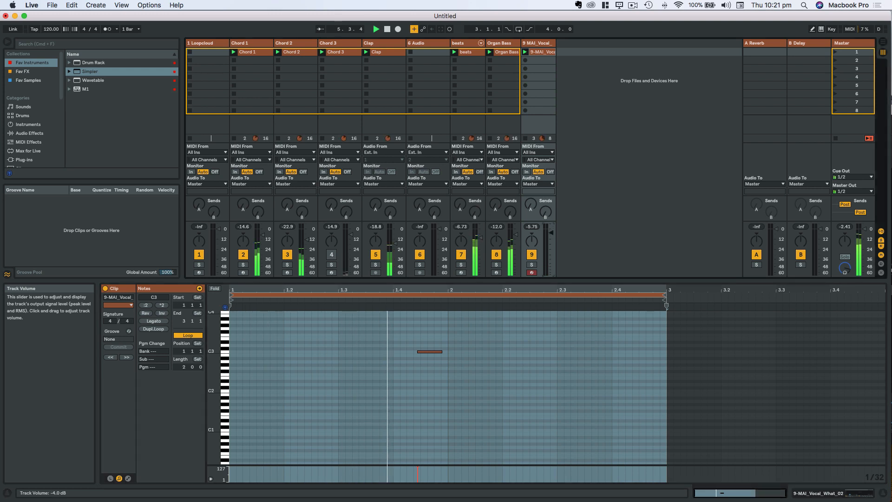
Lower the vocal track's volume and rename the track and its clip What
{"action": "left_click_drag", "start_coordinate": [551, 233], "coordinate": [550, 238]}
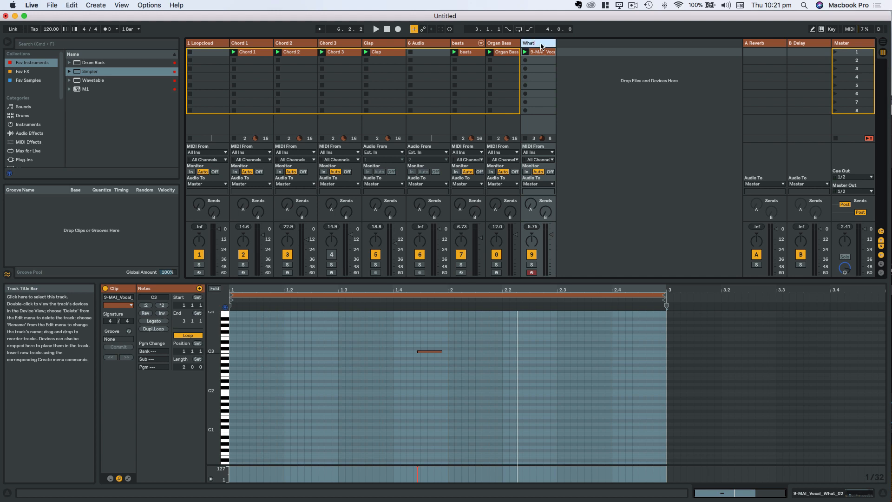
{"action": "key", "text": "Return"}
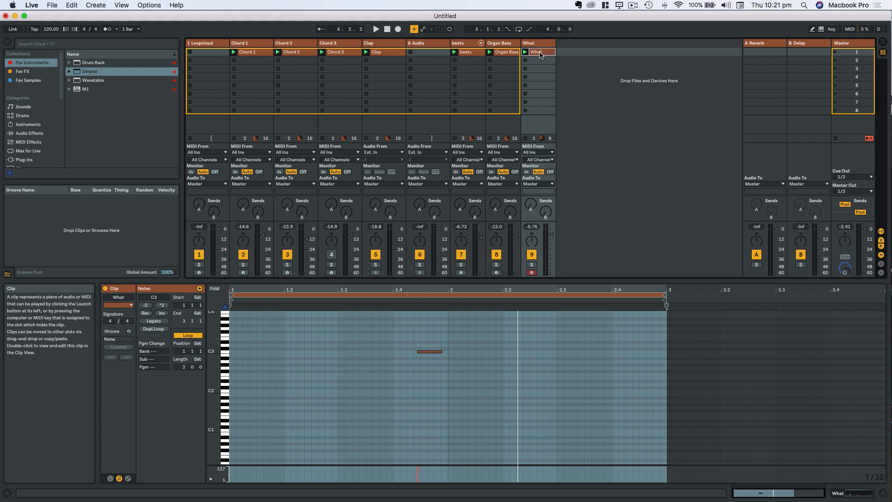
Add EQ Eight after Simpler on the What track and play the session through it
{"action": "left_click", "coordinate": [537, 45]}
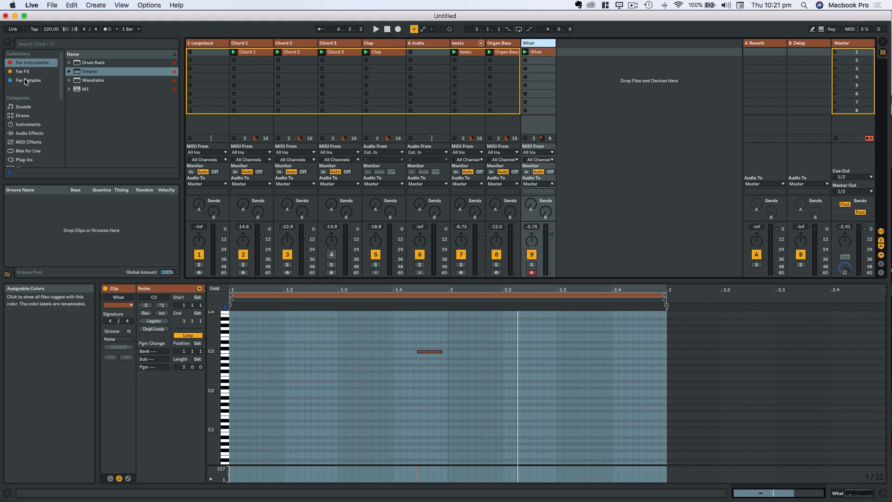
{"action": "left_click", "coordinate": [24, 134]}
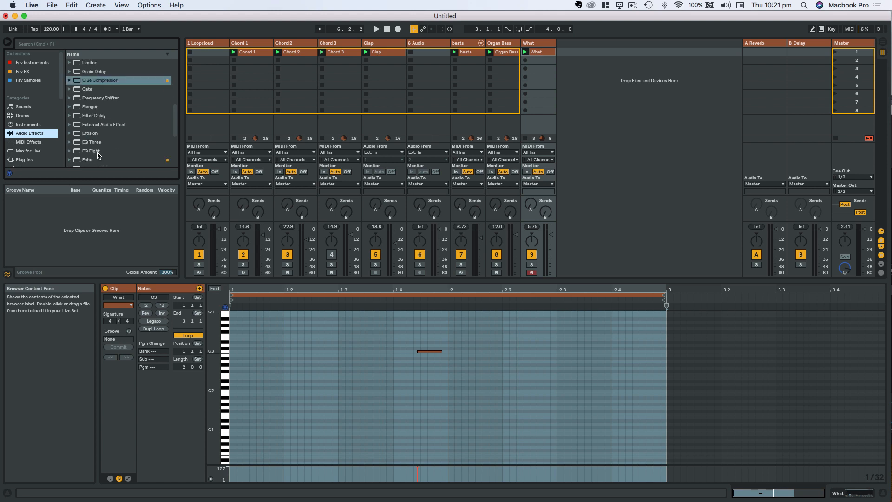
{"action": "double_click", "coordinate": [91, 151]}
{"action": "key", "text": "space"}
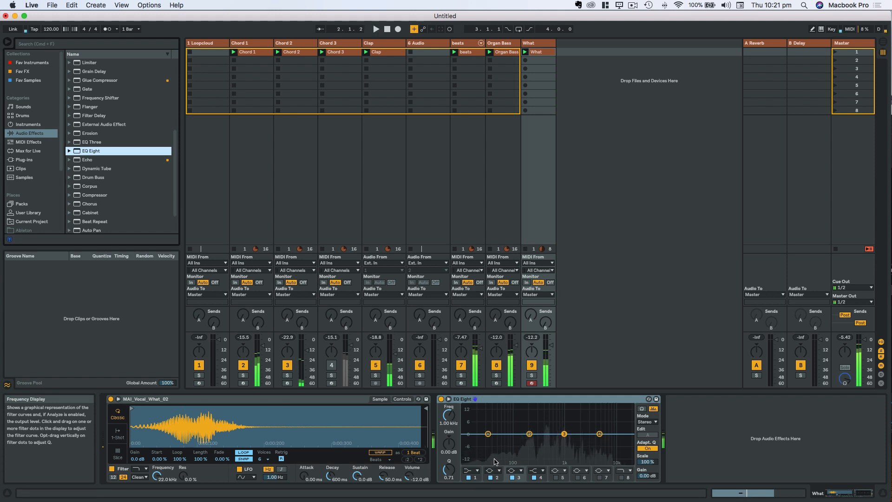
Set EQ Eight's first band to a low-cut filter at 58.8 Hz and play the result
{"action": "left_click", "coordinate": [471, 471]}
{"action": "left_click", "coordinate": [471, 416]}
{"action": "left_click_drag", "start_coordinate": [449, 415], "coordinate": [449, 407]}
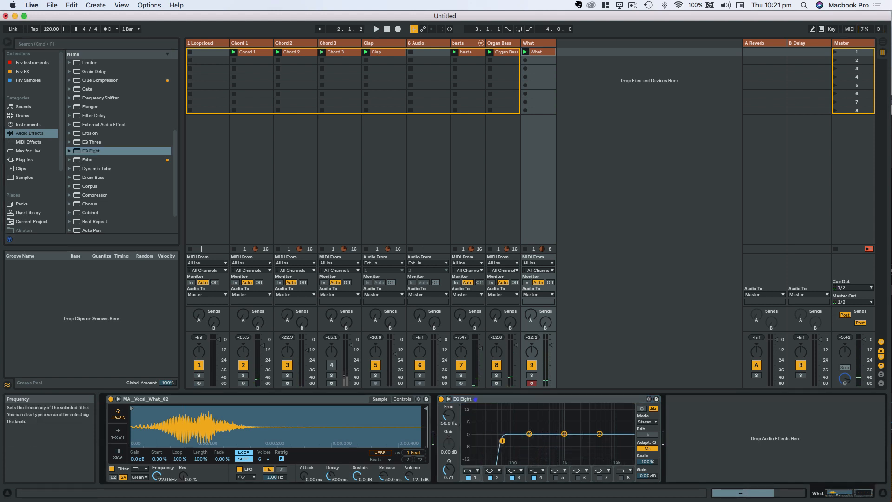
{"action": "key", "text": "space"}
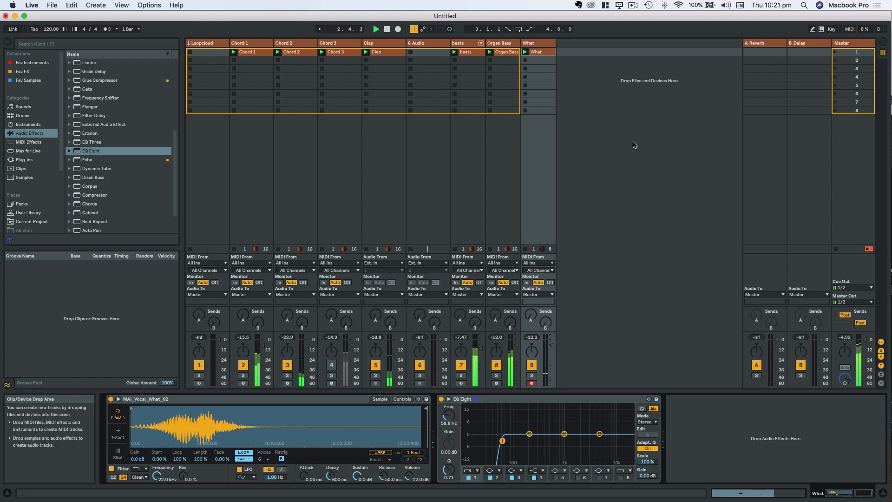
Insert a third return track and load the Echo effect from Fav FX onto it
{"action": "left_click", "coordinate": [541, 44]}
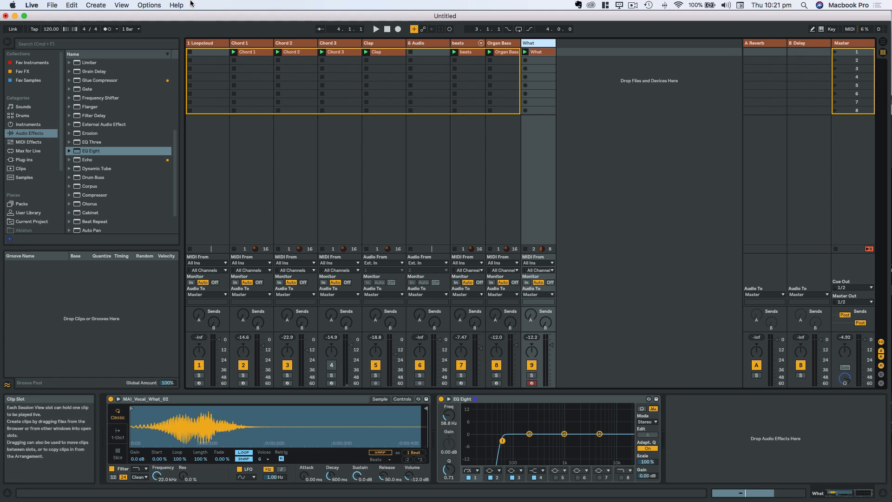
{"action": "left_click", "coordinate": [121, 6]}
{"action": "mouse_move", "coordinate": [88, 6]}
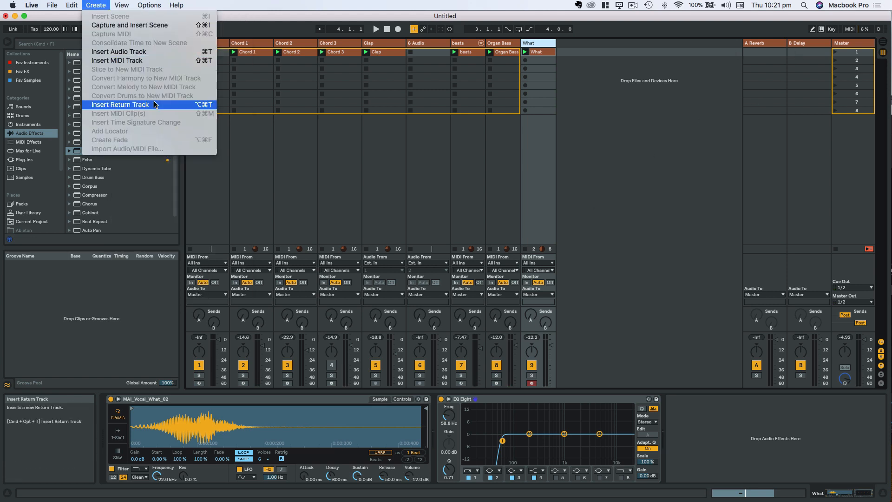
{"action": "left_click", "coordinate": [155, 105]}
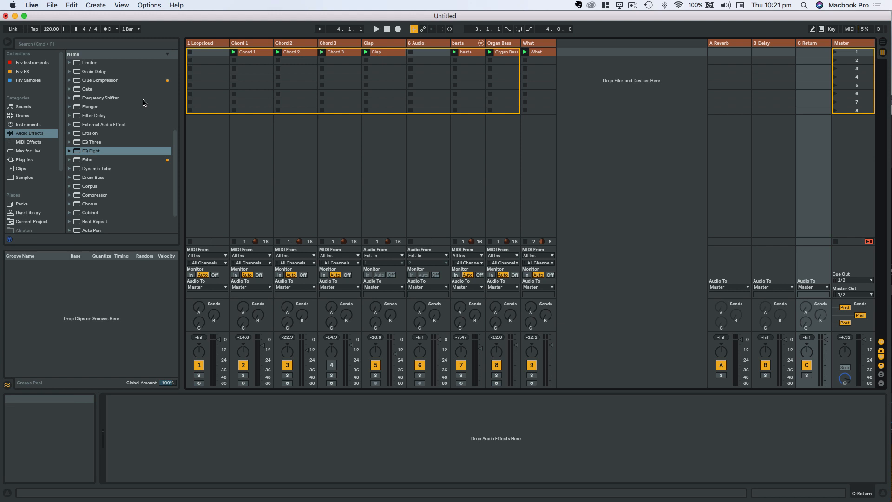
{"action": "left_click", "coordinate": [26, 72]}
{"action": "double_click", "coordinate": [94, 72]}
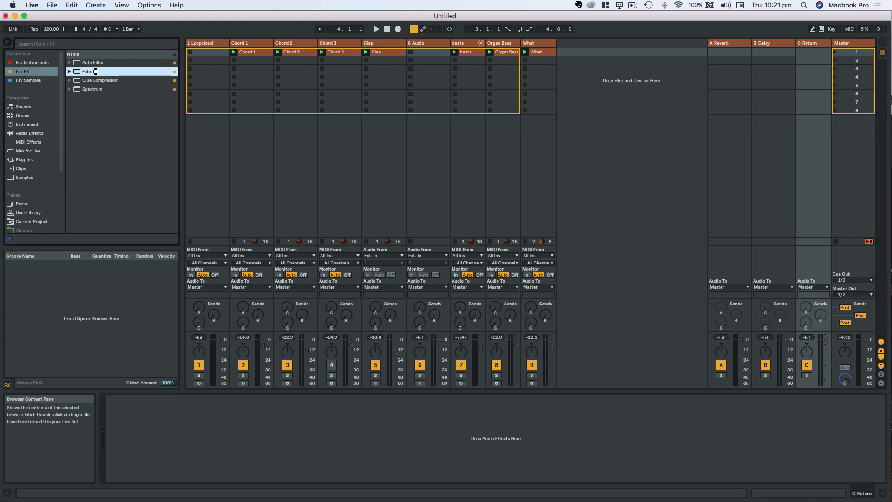
Configure Echo on the C return track with Ping Pong mode, 100 % Dry/Wet and a 1/16 delay time
{"action": "left_click_drag", "start_coordinate": [327, 470], "coordinate": [327, 464]}
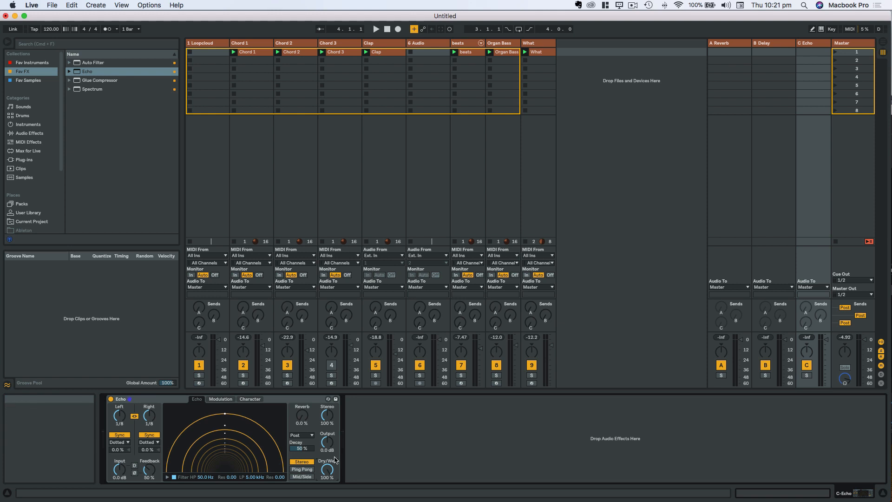
{"action": "left_click", "coordinate": [302, 469]}
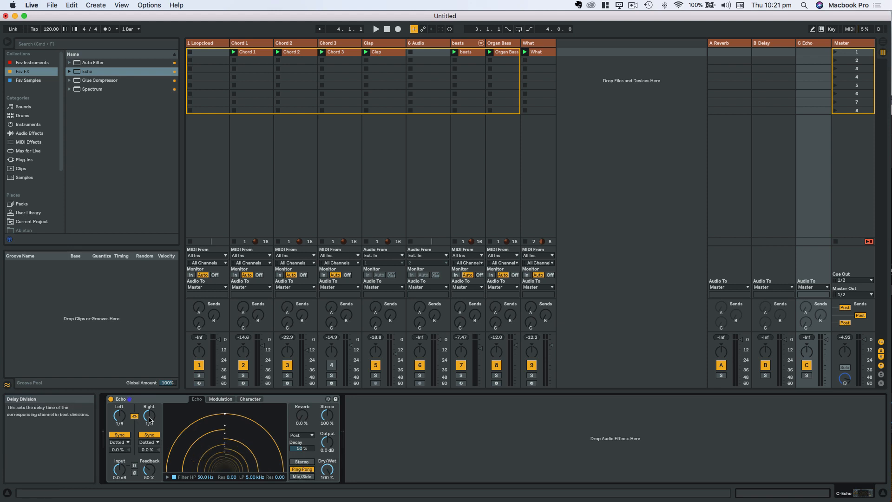
{"action": "left_click_drag", "start_coordinate": [149, 416], "coordinate": [150, 424]}
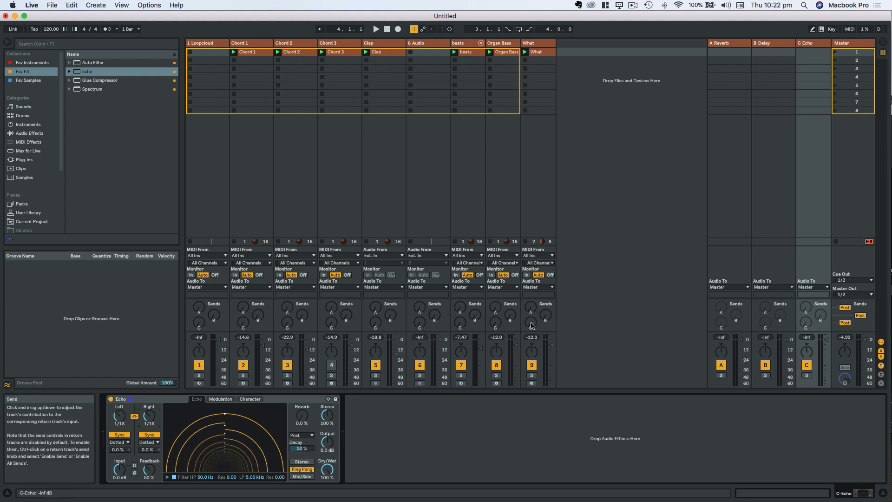
Raise the What track's send to the Echo return, play the session and set Echo's feedback to 99 %
{"action": "left_click_drag", "start_coordinate": [531, 322], "coordinate": [533, 323]}
{"action": "key", "text": "space"}
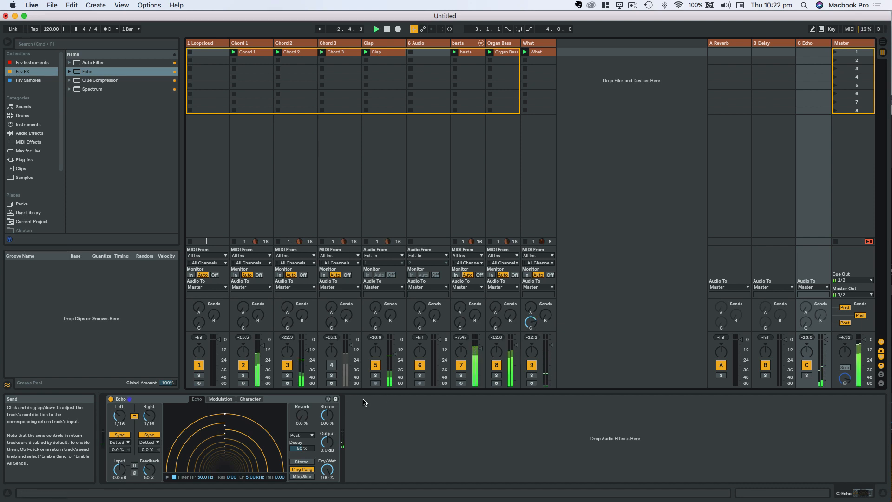
{"action": "left_click_drag", "start_coordinate": [148, 470], "coordinate": [149, 465]}
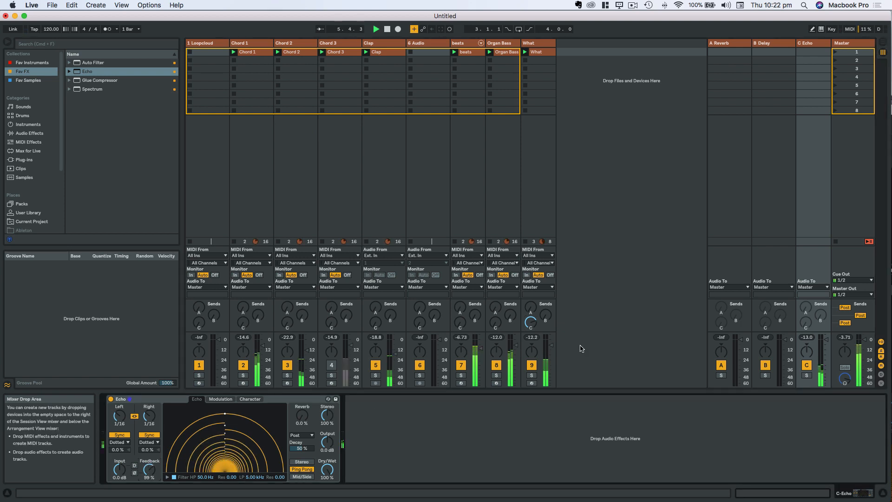
Turn the What track's Echo send fully down, stop playback and set Echo's feedback to 89 %
{"action": "left_click_drag", "start_coordinate": [531, 322], "coordinate": [532, 325]}
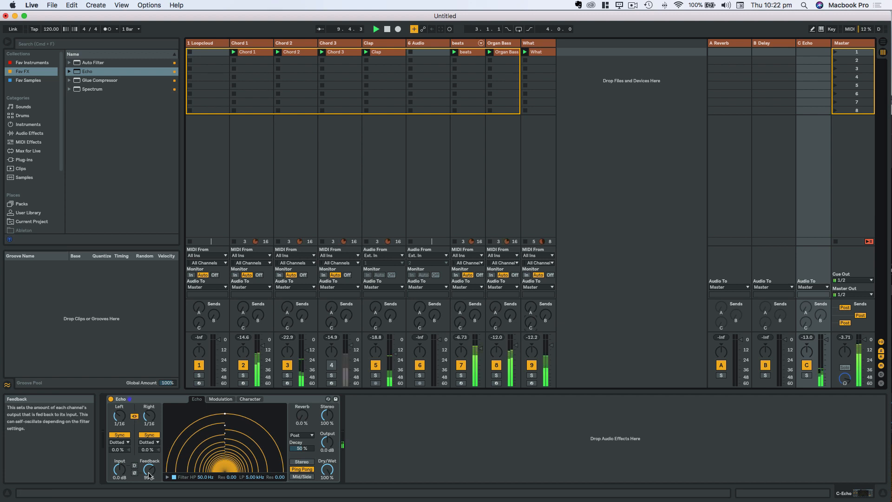
{"action": "left_click_drag", "start_coordinate": [153, 470], "coordinate": [154, 471]}
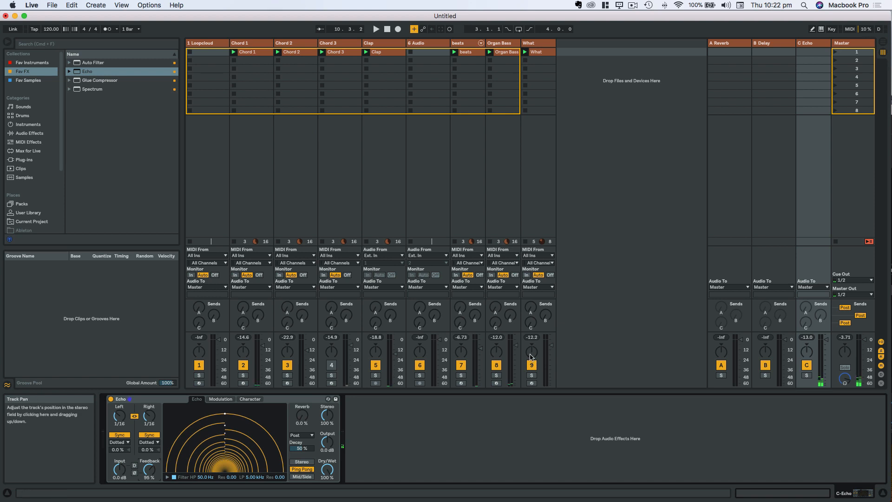
{"action": "left_click_drag", "start_coordinate": [153, 471], "coordinate": [152, 474]}
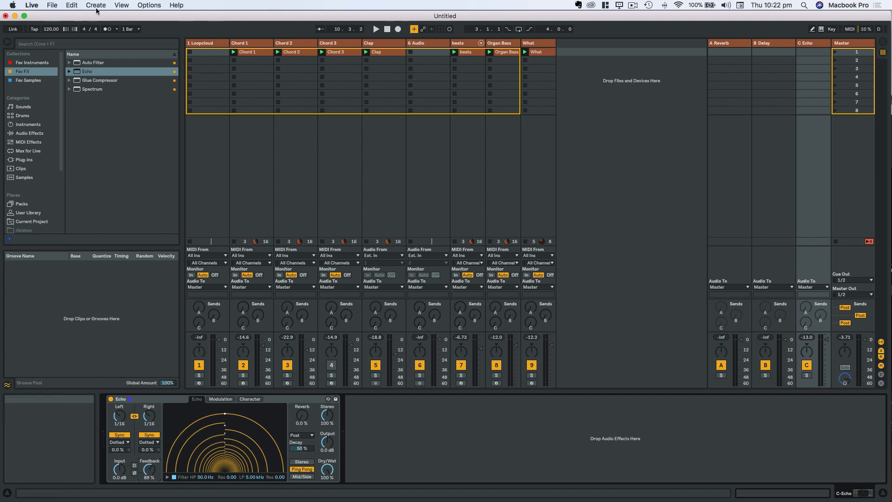
Duplicate the What track and delete the What clip from the duplicate
{"action": "left_click", "coordinate": [534, 44]}
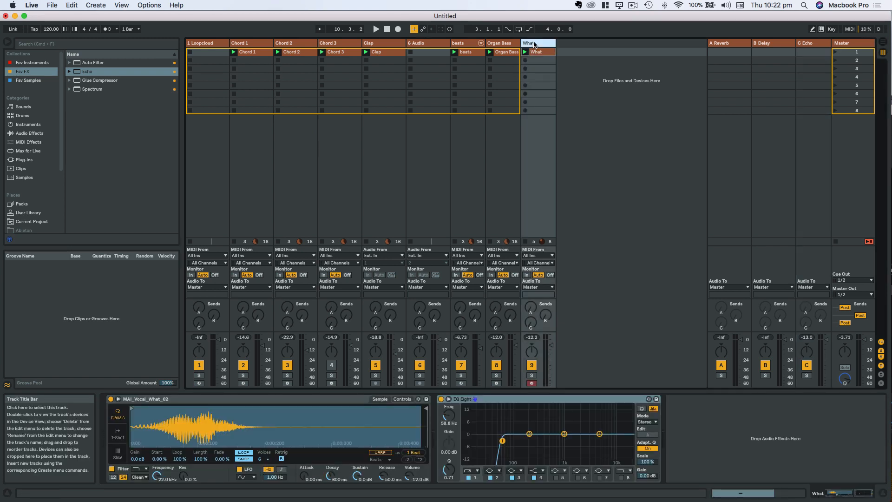
{"action": "key", "text": "super+d"}
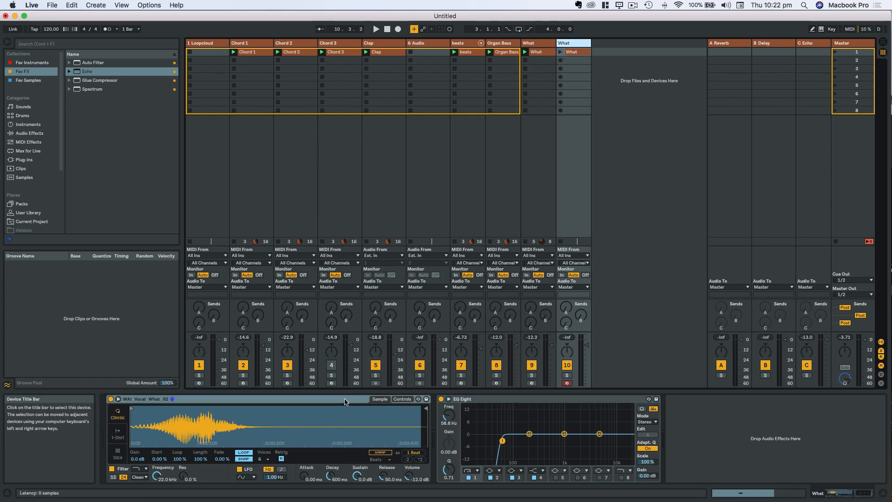
{"action": "left_click", "coordinate": [580, 54]}
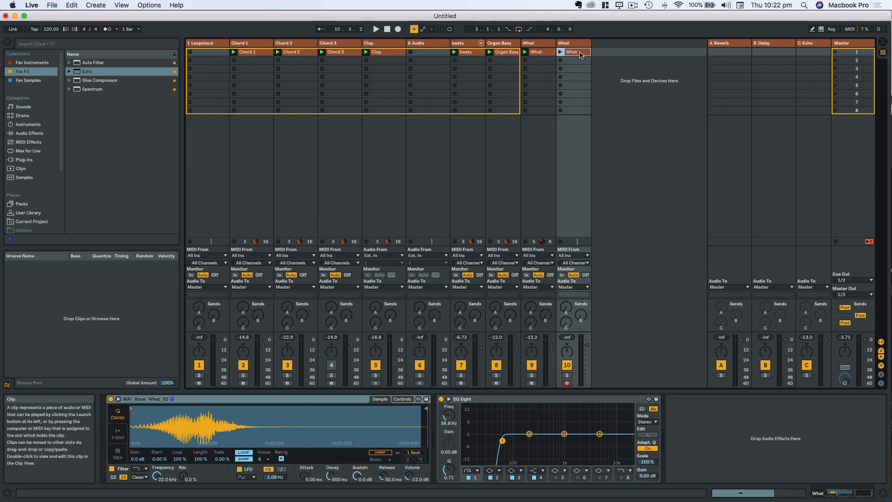
{"action": "key", "text": "Delete"}
{"action": "left_click", "coordinate": [573, 45]}
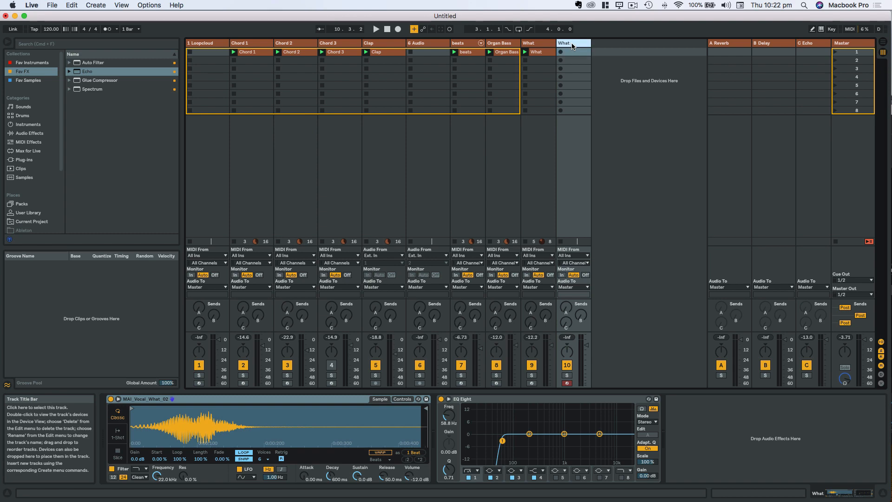
Switch to Loopcloud and audition the PAF_Vocal_Snip and ALN_Vocal one-shots, including PAF_Vocal_Snip_20, PAF_Vocal_Snip_29 and ALN_Vocal_4_006
{"action": "key", "text": "super+Tab"}
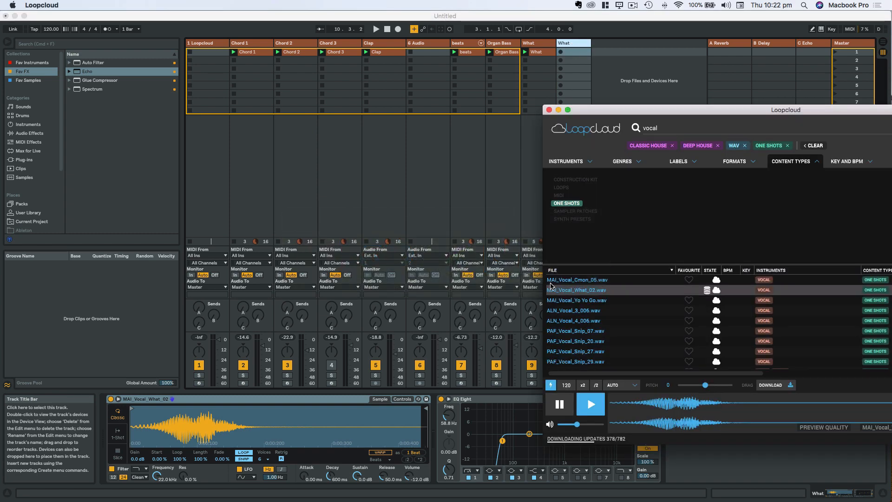
{"action": "left_click", "coordinate": [582, 343]}
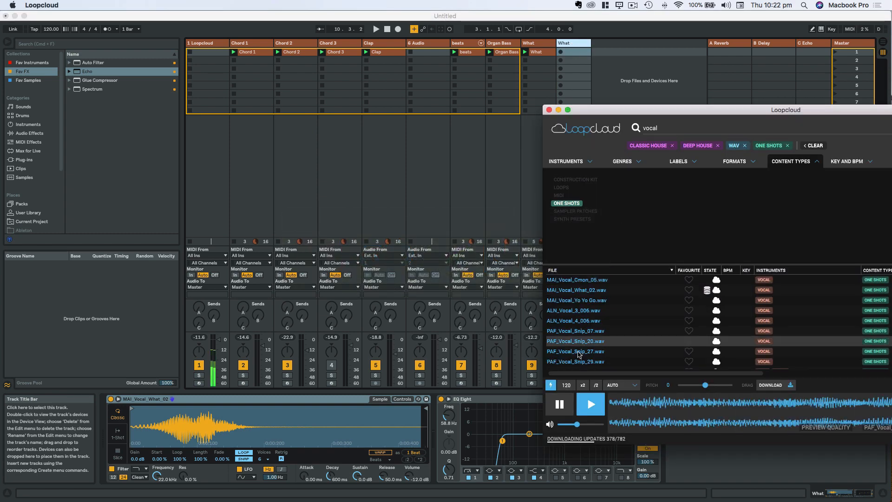
{"action": "left_click", "coordinate": [571, 361]}
{"action": "scroll", "coordinate": [608, 320], "scroll_direction": "down", "scroll_amount": 1}
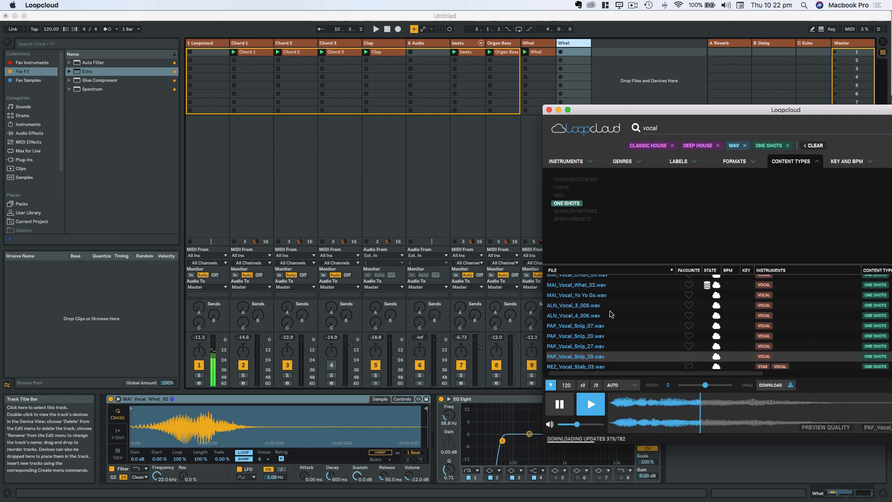
{"action": "left_click", "coordinate": [565, 323]}
{"action": "left_click", "coordinate": [575, 313]}
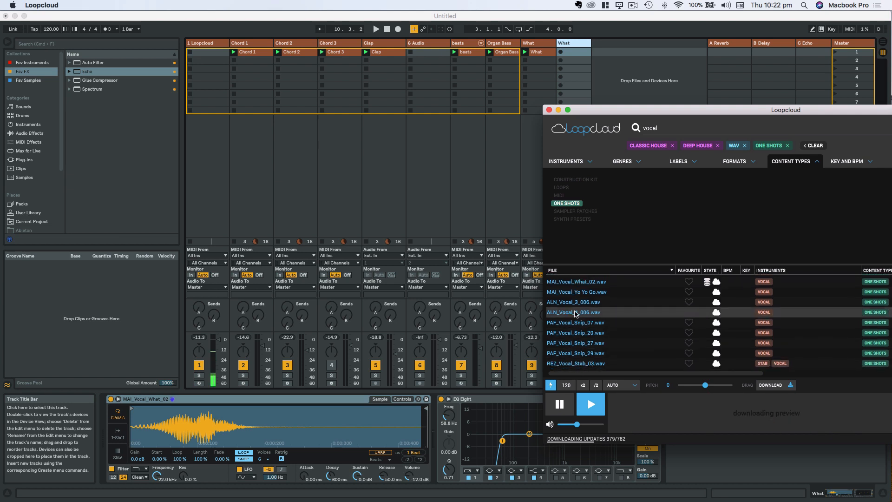
{"action": "left_click", "coordinate": [568, 335]}
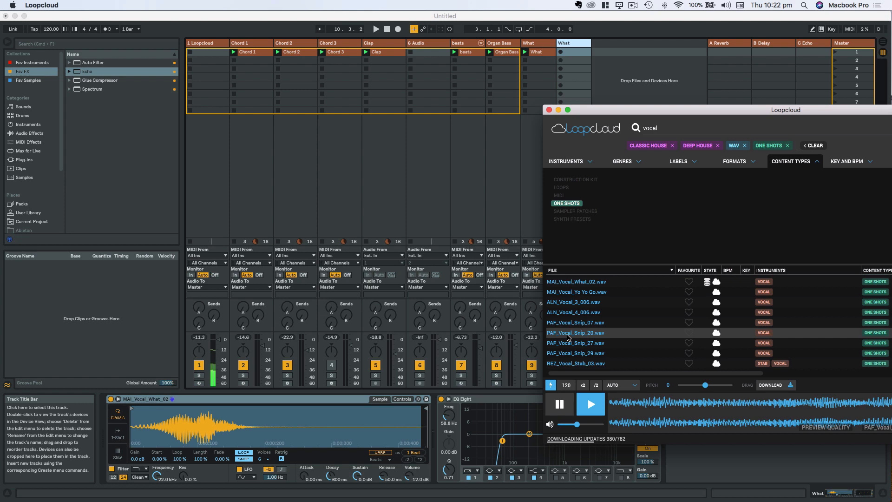
{"action": "left_click", "coordinate": [598, 404]}
Move the Loopcloud window fully into view and audition the REZ_Vocal_Stab one-shots 06, 12, 25 and 32
{"action": "left_click_drag", "start_coordinate": [614, 117], "coordinate": [500, 64]}
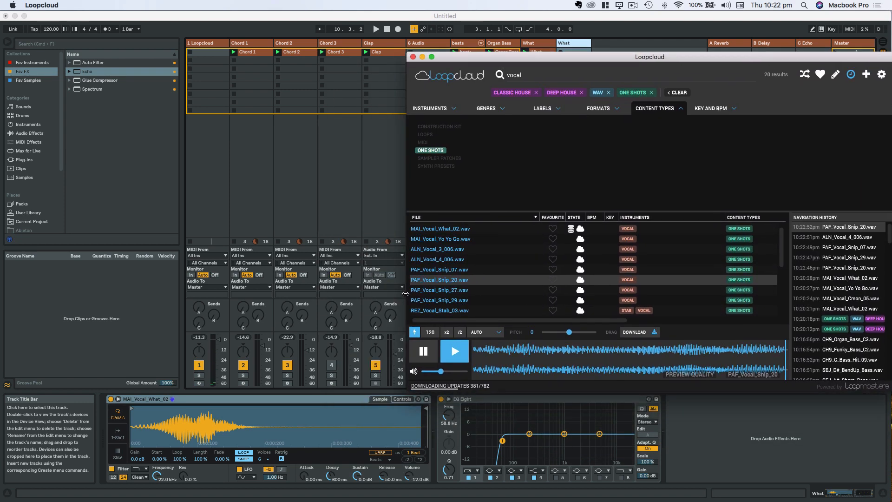
{"action": "scroll", "coordinate": [450, 280], "scroll_direction": "down", "scroll_amount": 3}
{"action": "left_click", "coordinate": [432, 282]}
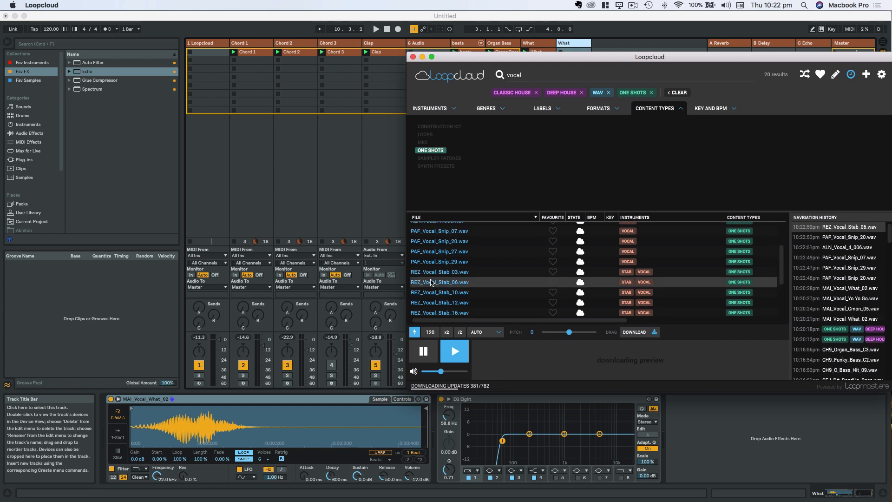
{"action": "left_click", "coordinate": [450, 302]}
{"action": "scroll", "coordinate": [449, 302], "scroll_direction": "down", "scroll_amount": 3}
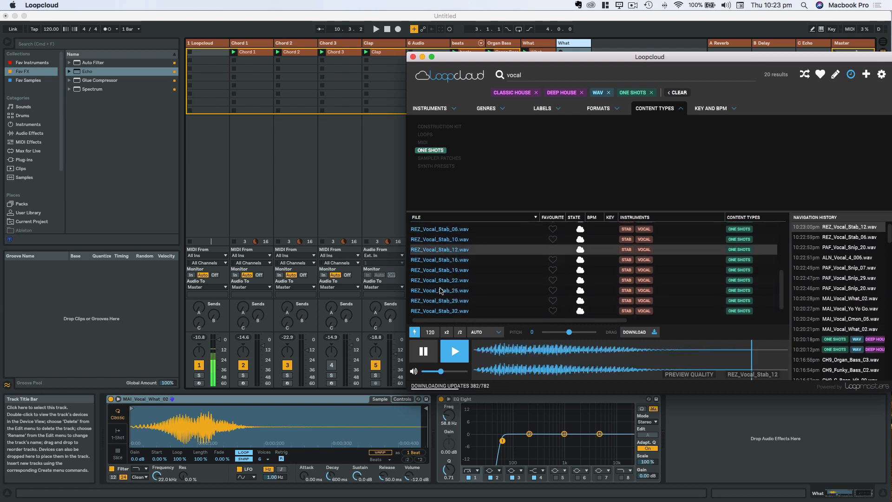
{"action": "left_click", "coordinate": [442, 290]}
{"action": "scroll", "coordinate": [423, 298], "scroll_direction": "down", "scroll_amount": 1}
{"action": "left_click", "coordinate": [420, 301]}
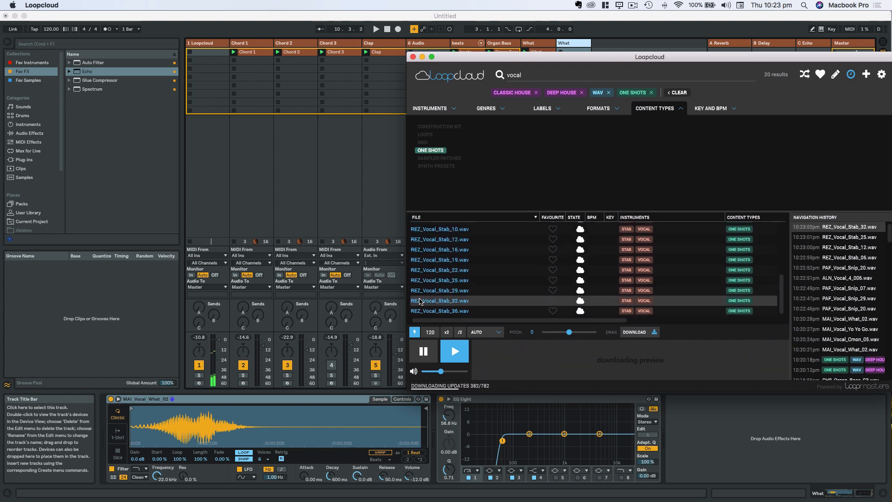
Return to Ableton Live to play the session and bring Loopcloud back over it while the groove runs
{"action": "left_click", "coordinate": [416, 17]}
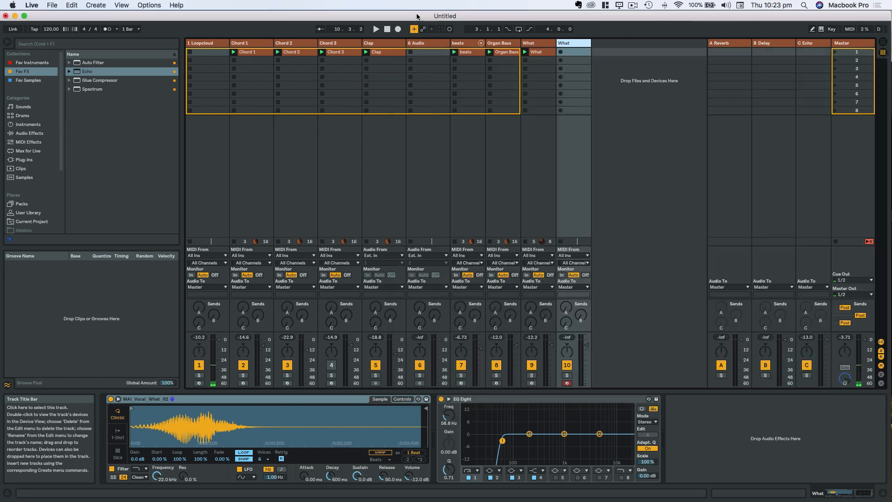
{"action": "key", "text": "space"}
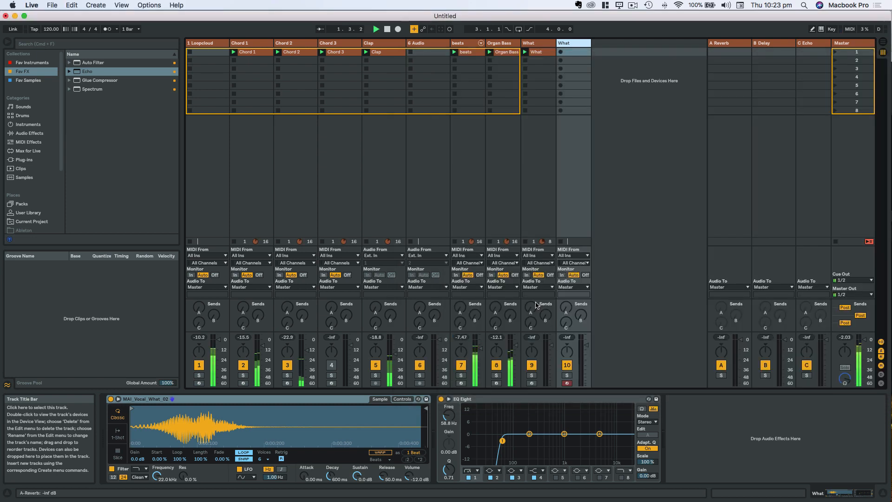
{"action": "key", "text": "super+Tab"}
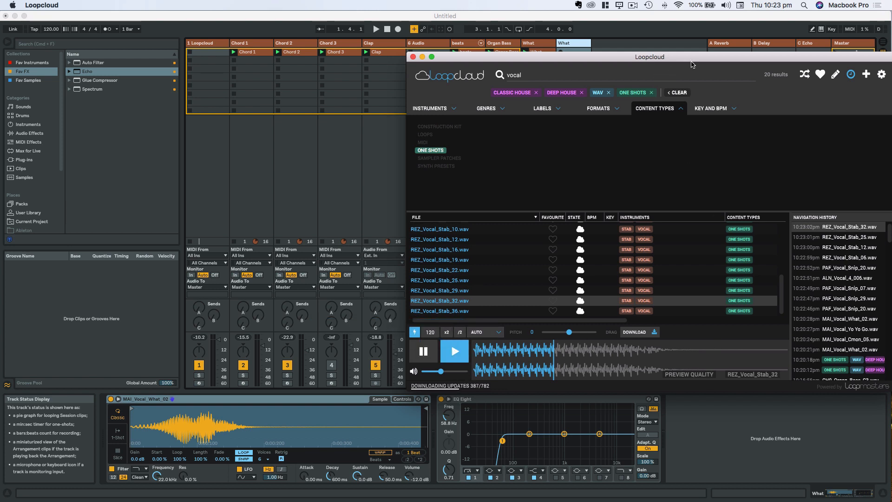
{"action": "left_click_drag", "start_coordinate": [693, 64], "coordinate": [636, 60]}
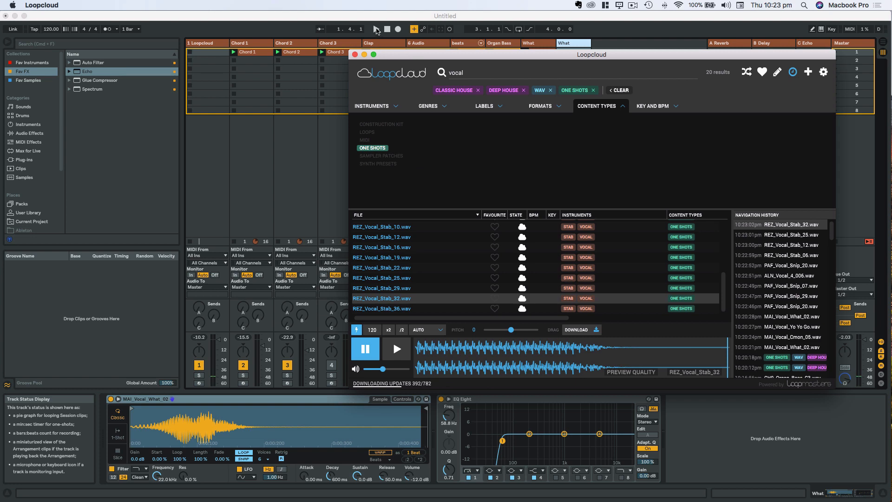
{"action": "left_click", "coordinate": [377, 30]}
{"action": "key", "text": "super+Tab"}
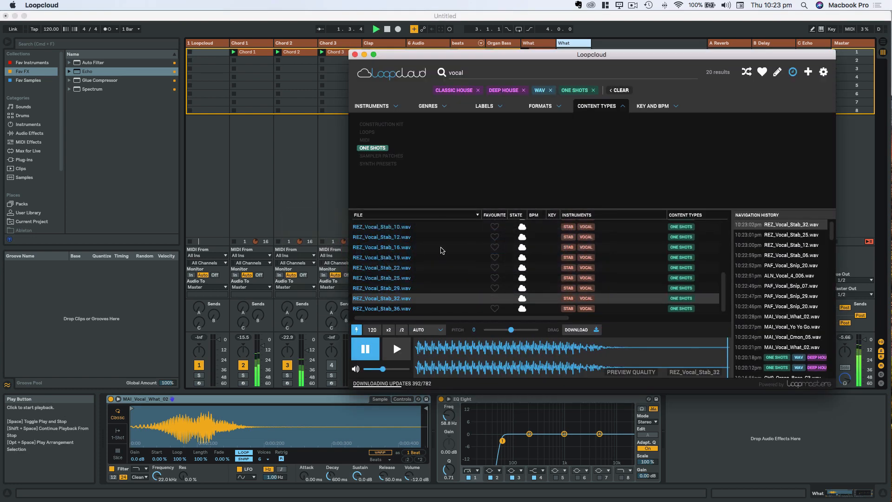
Broaden the vocal one-shot search by removing the Deep House and Classic House genre filters
{"action": "scroll", "coordinate": [416, 279], "scroll_direction": "up", "scroll_amount": 2}
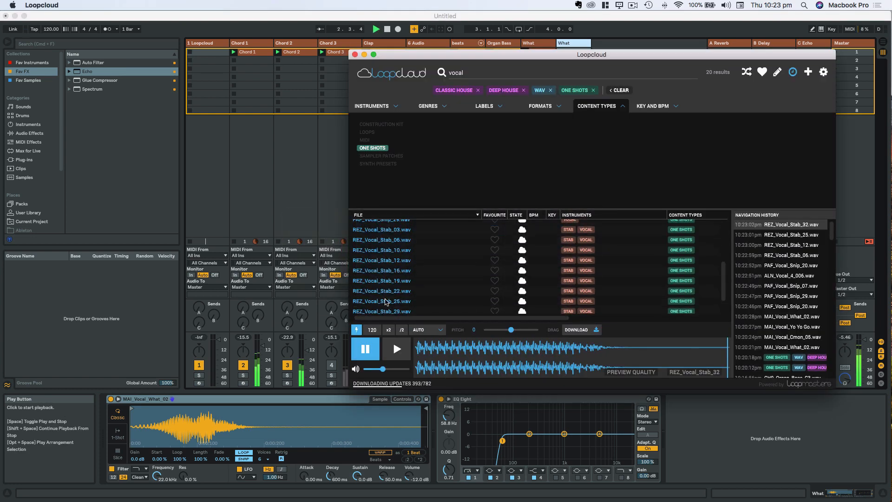
{"action": "scroll", "coordinate": [385, 302], "scroll_direction": "down", "scroll_amount": 2}
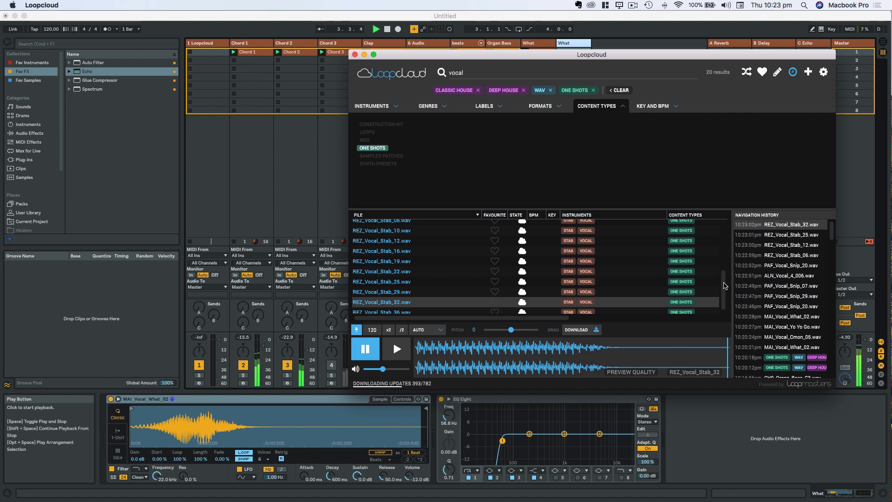
{"action": "scroll", "coordinate": [725, 285], "scroll_direction": "down", "scroll_amount": 1}
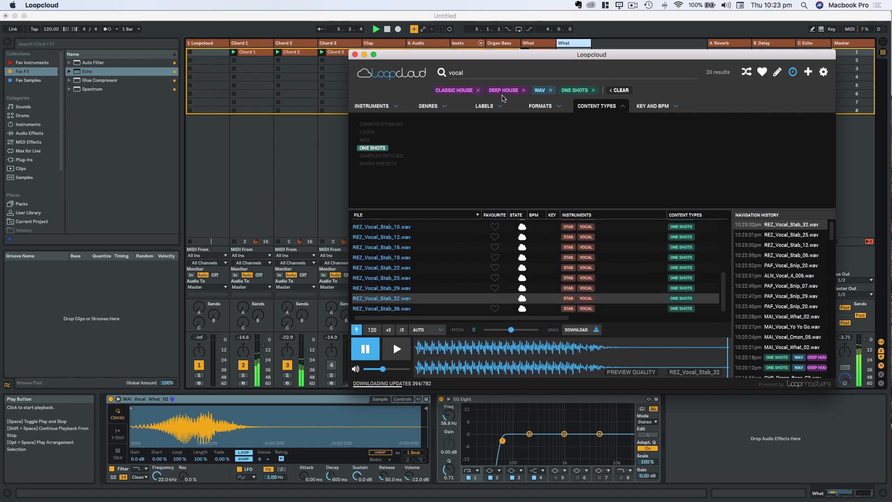
{"action": "left_click", "coordinate": [524, 90]}
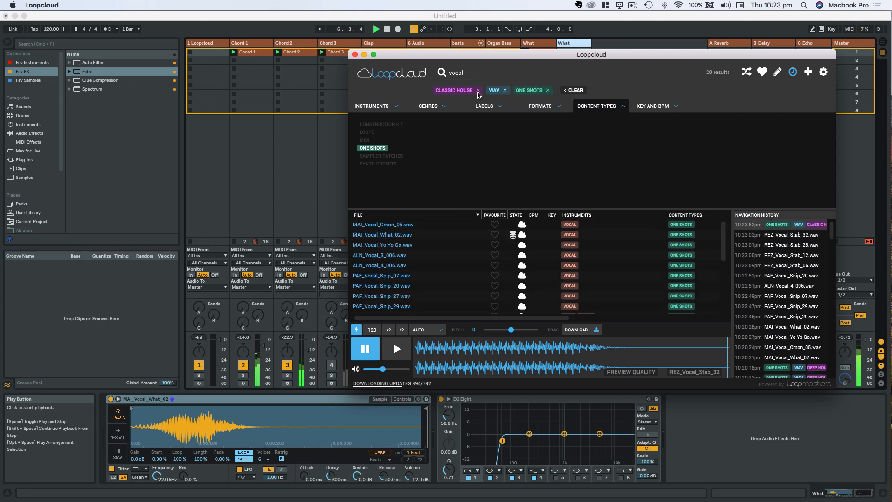
{"action": "left_click", "coordinate": [478, 90]}
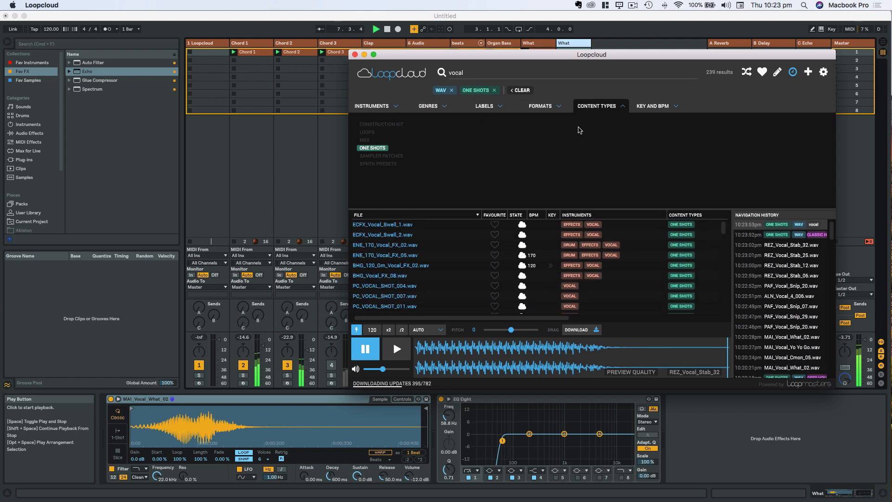
Check the Chord 1 sample in Live for its key and filter Loopcloud's vocal one-shots by key F
{"action": "left_click", "coordinate": [653, 107]}
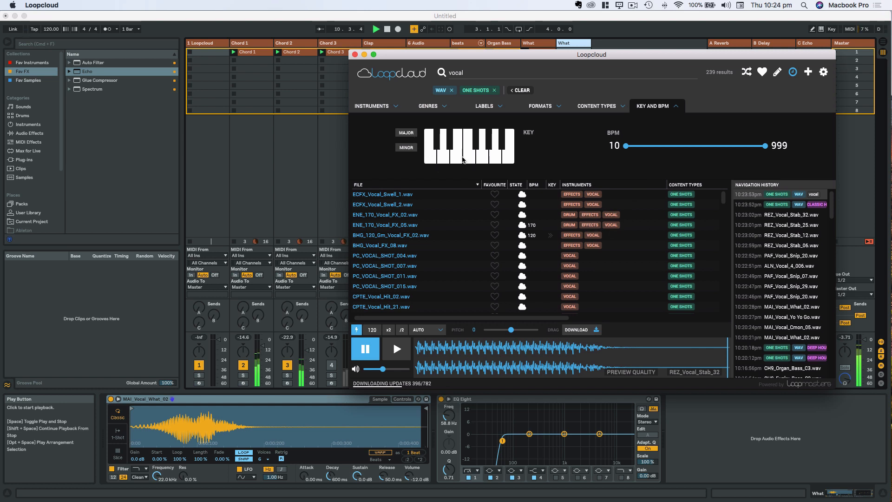
{"action": "left_click", "coordinate": [254, 55]}
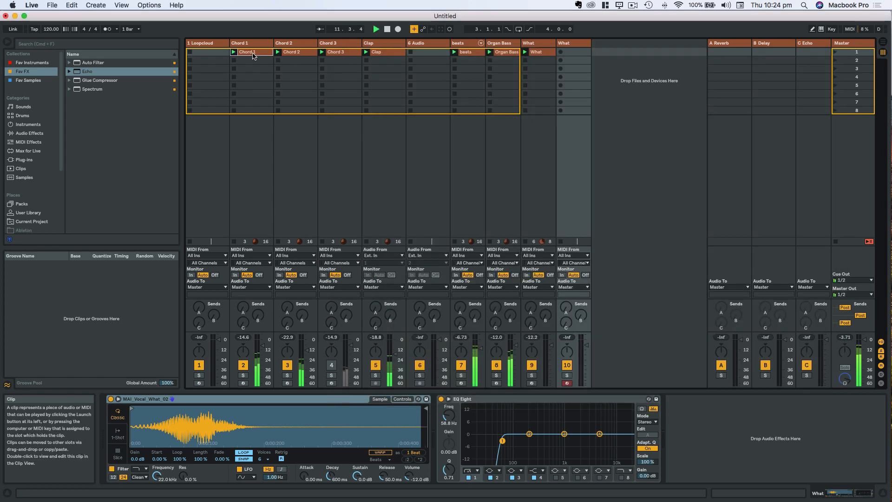
{"action": "key", "text": "super+Tab"}
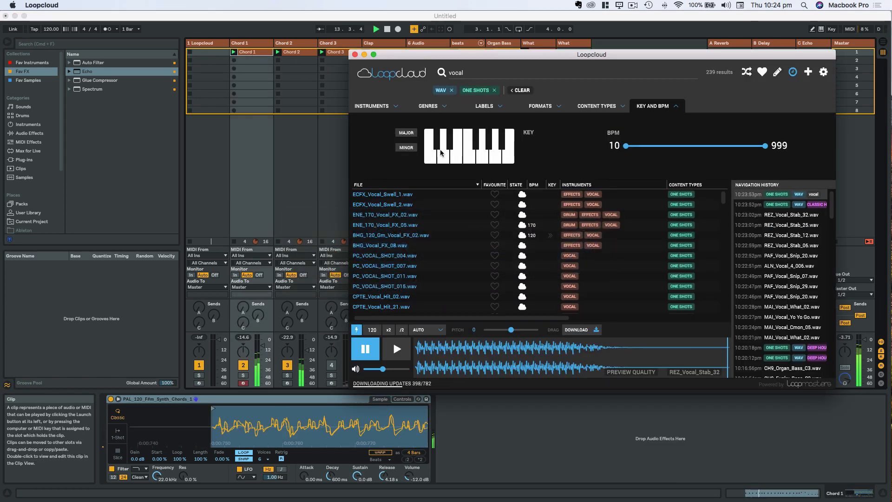
{"action": "left_click", "coordinate": [474, 159]}
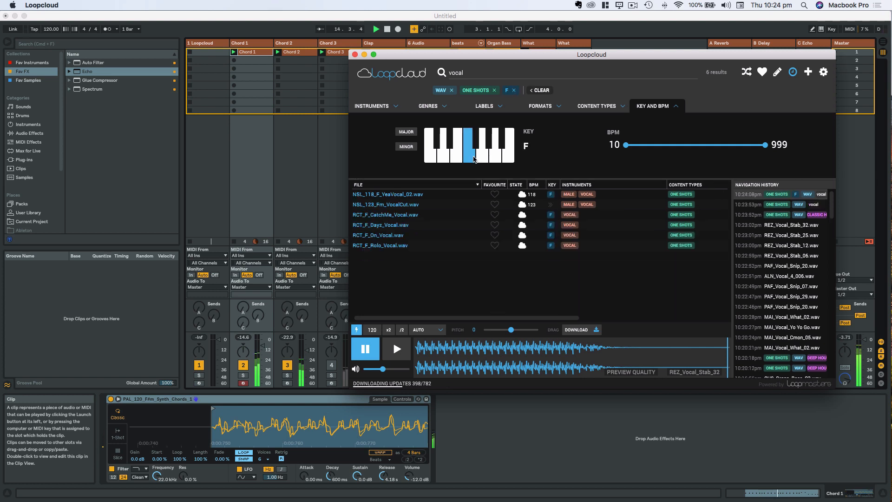
Broaden the F vocal search to minor-key samples without the One Shots filter and preview NSL_115_Fm_VocalEffect_01.wav at the session tempo
{"action": "left_click", "coordinate": [406, 134]}
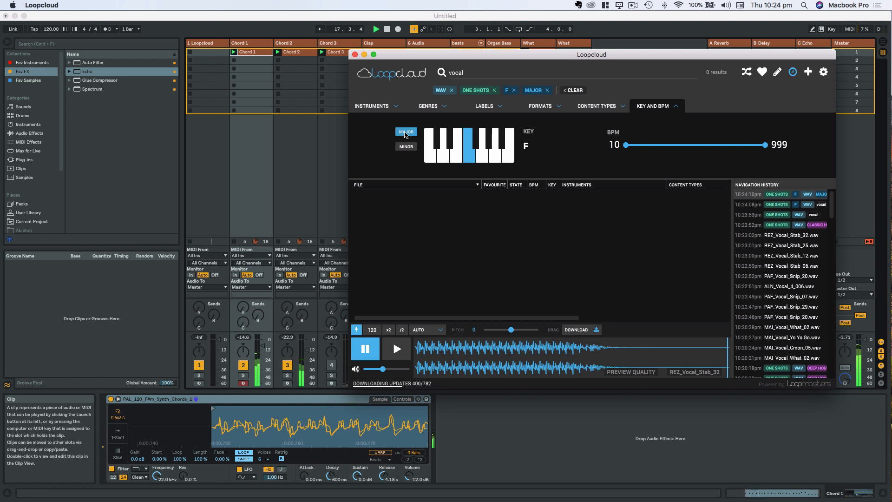
{"action": "left_click", "coordinate": [494, 91]}
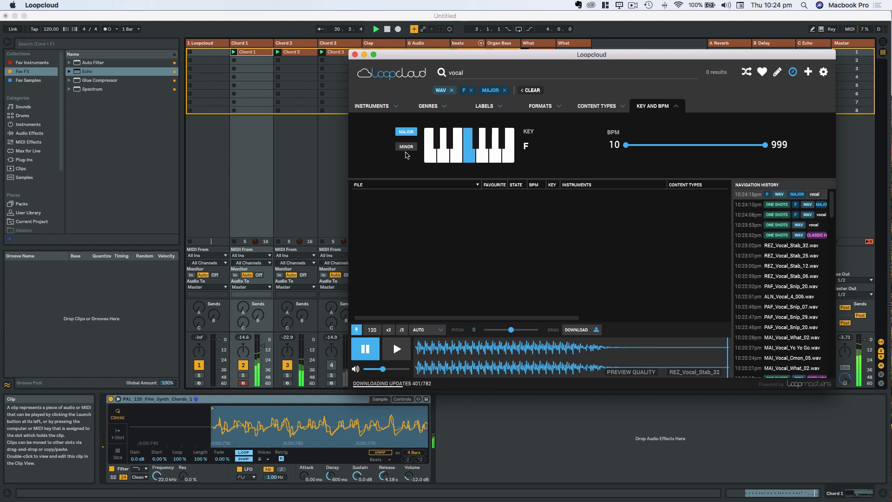
{"action": "left_click", "coordinate": [406, 148]}
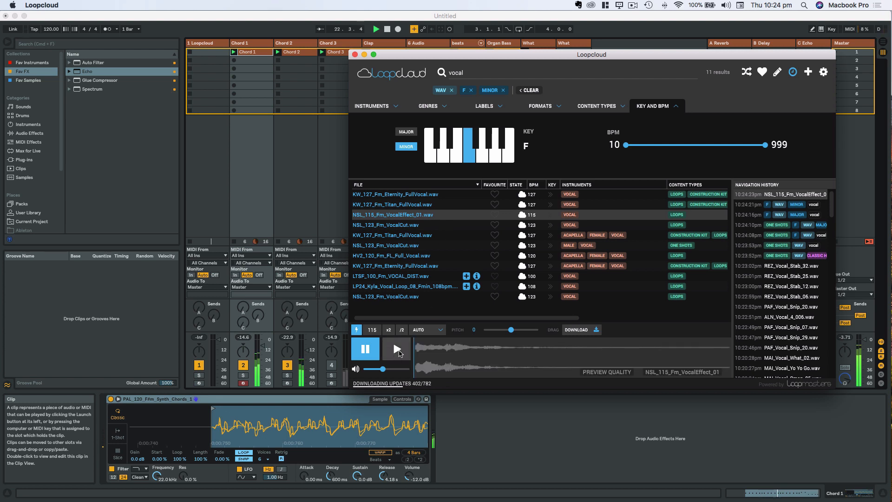
{"action": "left_click", "coordinate": [399, 353]}
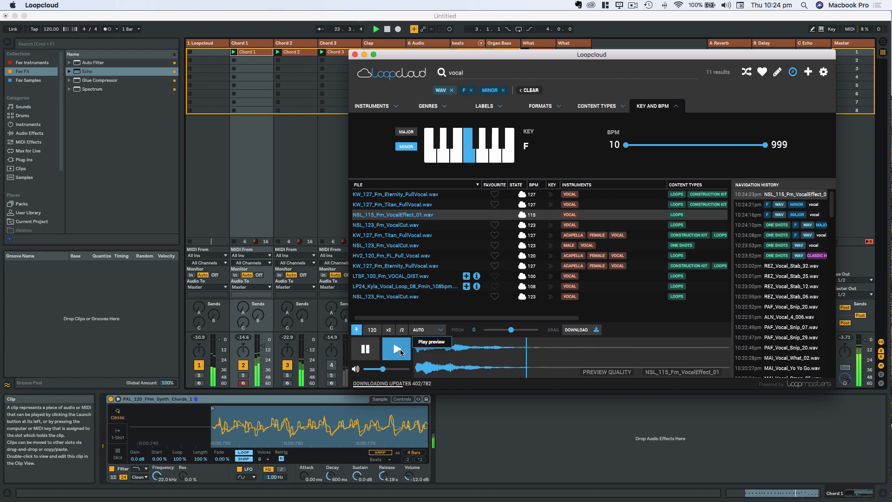
Replace the sample in the second What track's Simpler in Ableton Live with NSL_115_Fm_VocalEffect_01 from Loopcloud, and turn Warp off
{"action": "left_click_drag", "start_coordinate": [443, 56], "coordinate": [606, 105]}
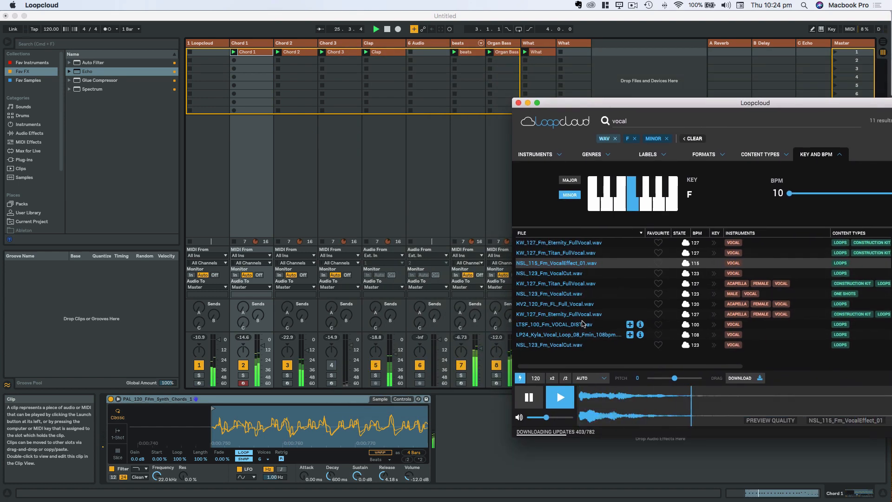
{"action": "left_click", "coordinate": [577, 46]}
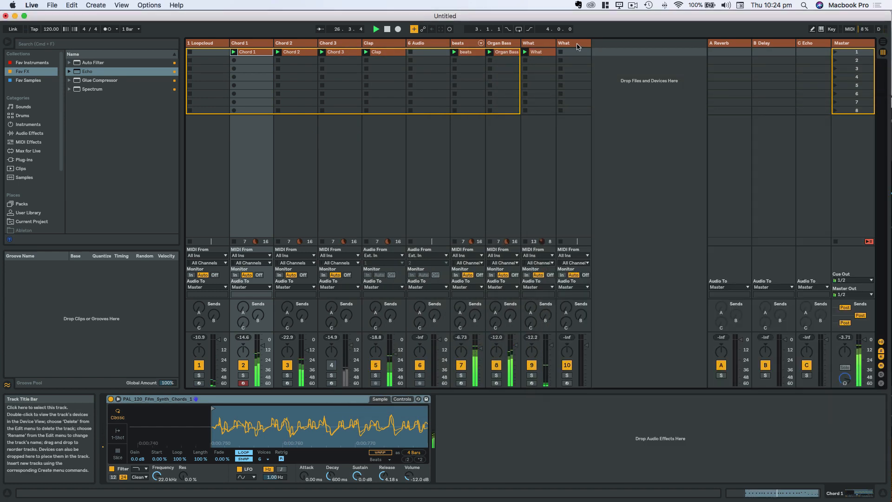
{"action": "left_click", "coordinate": [578, 47]}
{"action": "key", "text": "super+Tab"}
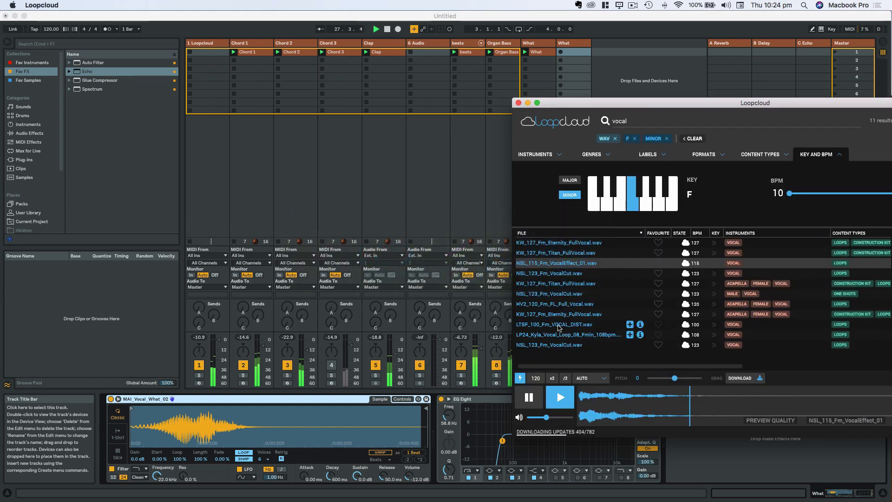
{"action": "left_click_drag", "start_coordinate": [558, 328], "coordinate": [213, 428]}
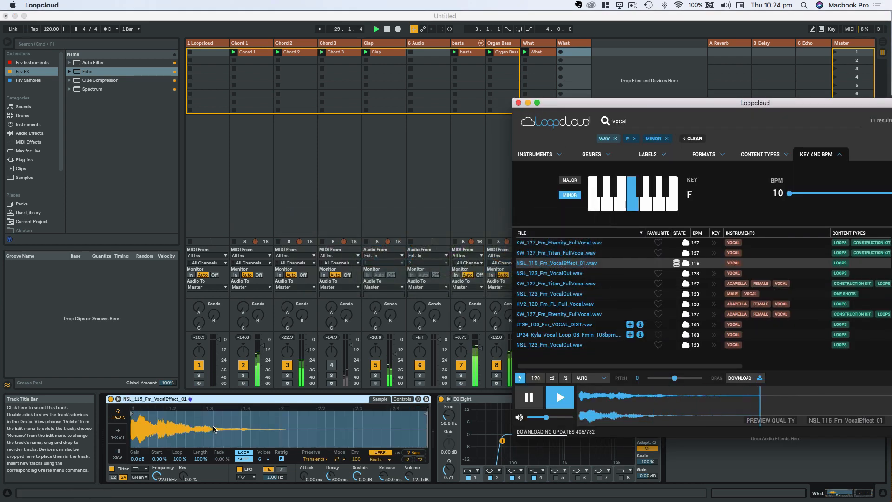
{"action": "left_click", "coordinate": [385, 455]}
{"action": "left_click", "coordinate": [385, 454]}
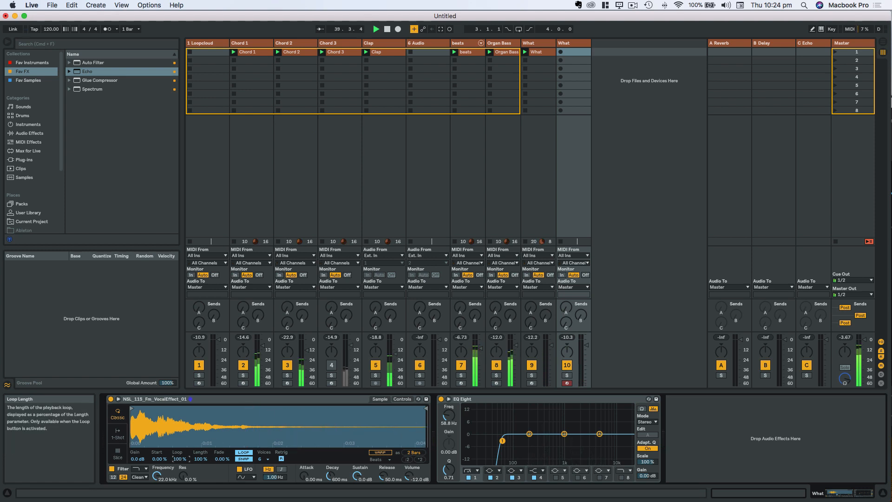
Set the vocal sample's start to 9.38 %, loop to 91.4 %, length to 10.2 %, fade to 25.8 % and release to 3.67 s
{"action": "left_click_drag", "start_coordinate": [180, 458], "coordinate": [220, 460]}
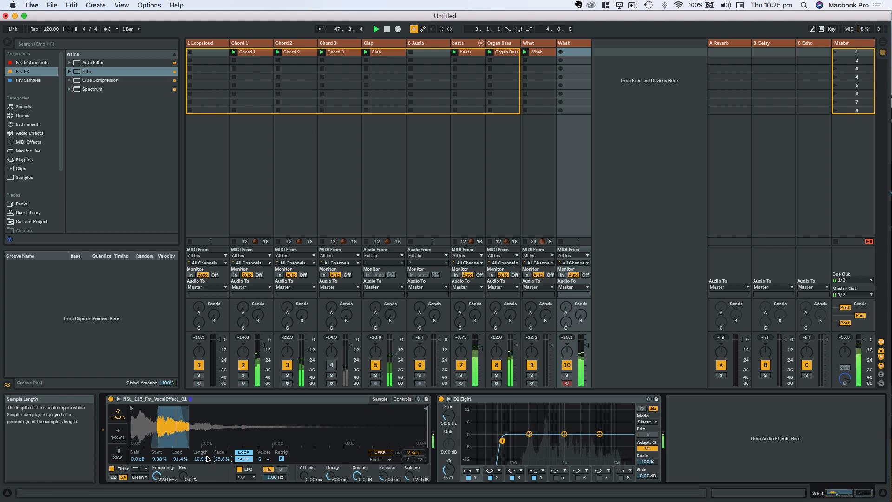
{"action": "left_click_drag", "start_coordinate": [207, 459], "coordinate": [201, 460]}
{"action": "right_click", "coordinate": [201, 460]}
{"action": "left_click", "coordinate": [201, 460]}
{"action": "left_click_drag", "start_coordinate": [201, 461], "coordinate": [201, 464]}
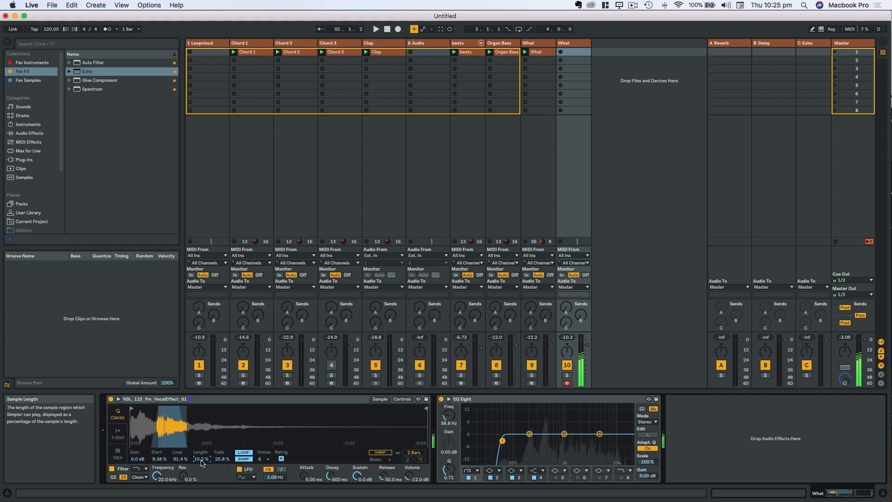
{"action": "key", "text": "space"}
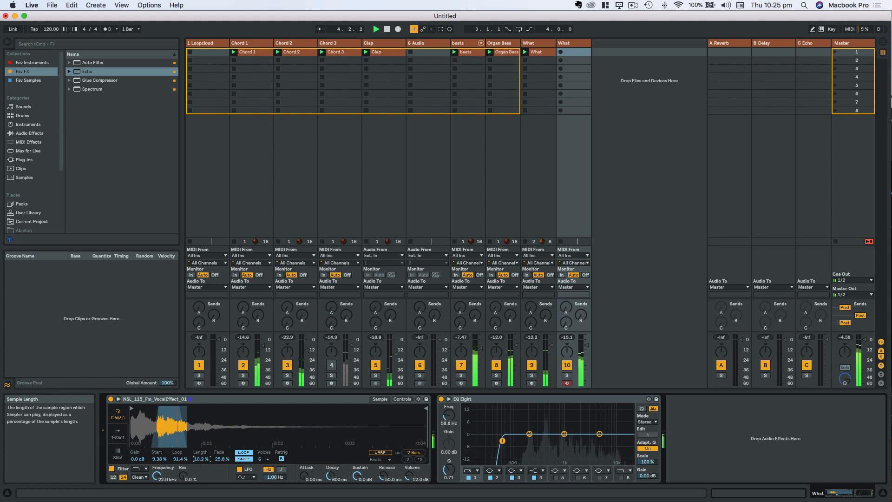
{"action": "left_click_drag", "start_coordinate": [201, 459], "coordinate": [202, 463]}
{"action": "left_click_drag", "start_coordinate": [201, 460], "coordinate": [201, 456]}
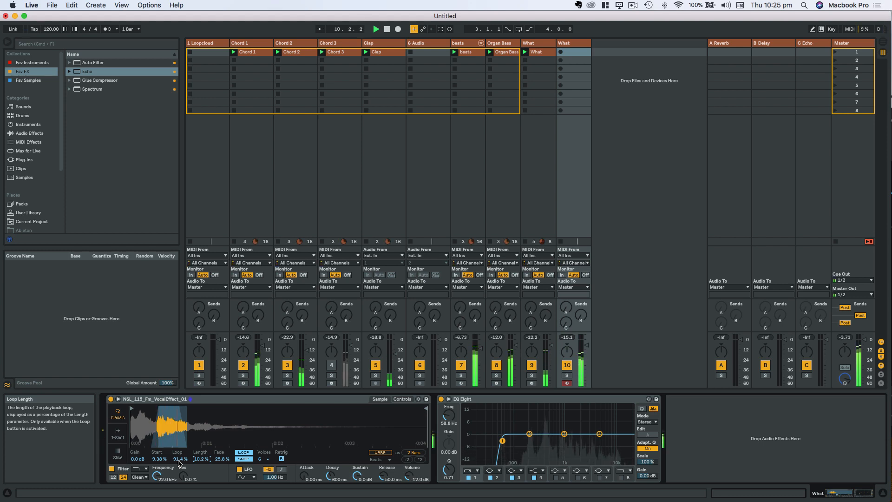
{"action": "left_click_drag", "start_coordinate": [383, 476], "coordinate": [384, 469]}
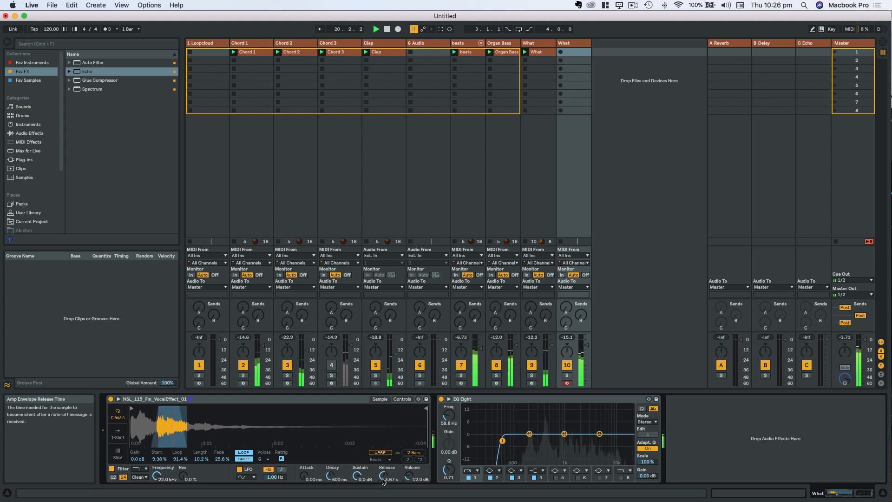
{"action": "left_click", "coordinate": [561, 54]}
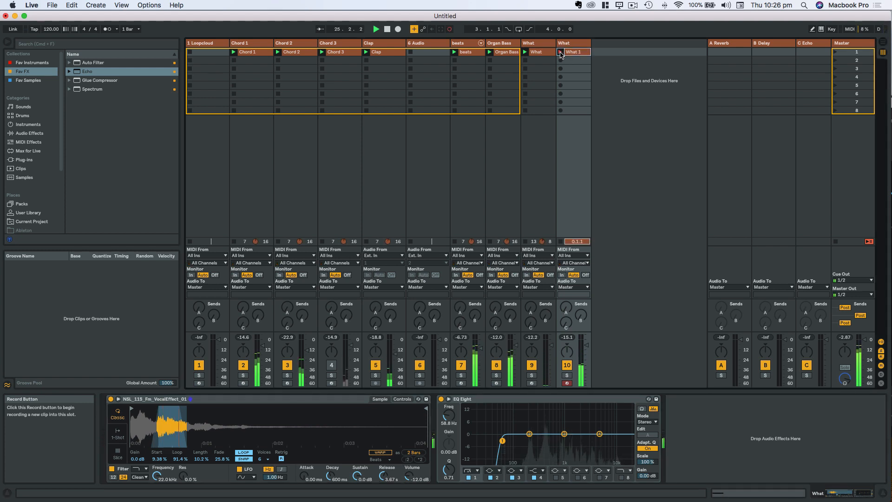
{"action": "left_click", "coordinate": [561, 54]}
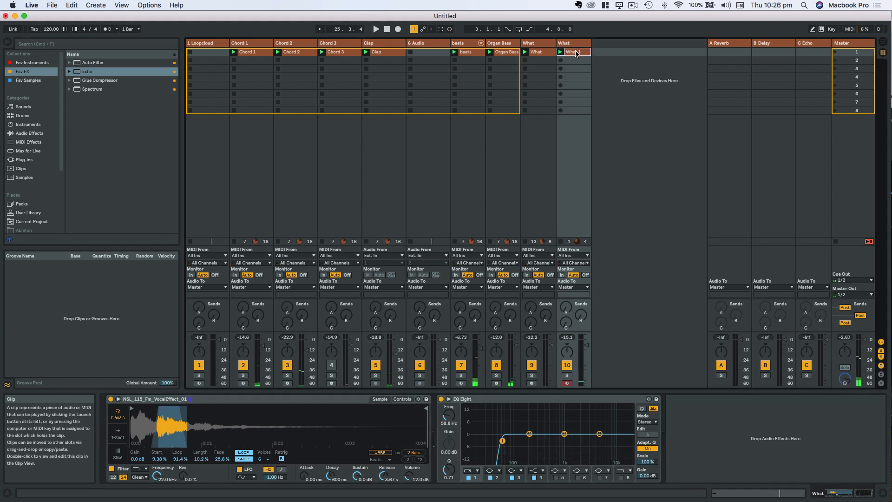
{"action": "key", "text": "Delete"}
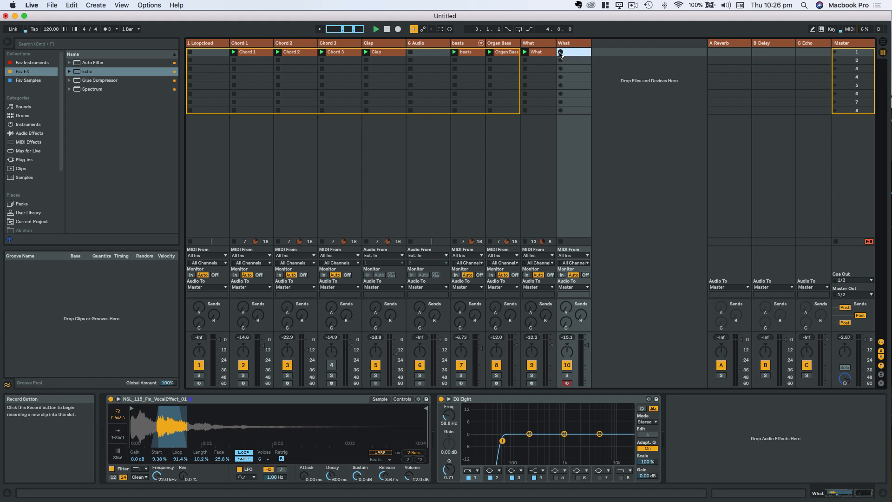
Record a four-bar clip with a C3 note at each bar in the second What track's first slot, and open it for playback
{"action": "left_click", "coordinate": [561, 53]}
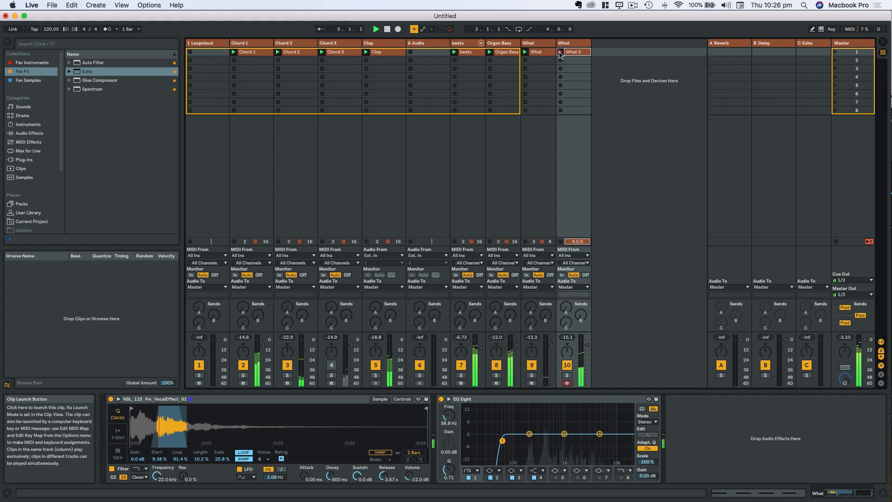
{"action": "key", "text": "space"}
{"action": "key", "text": "space"}
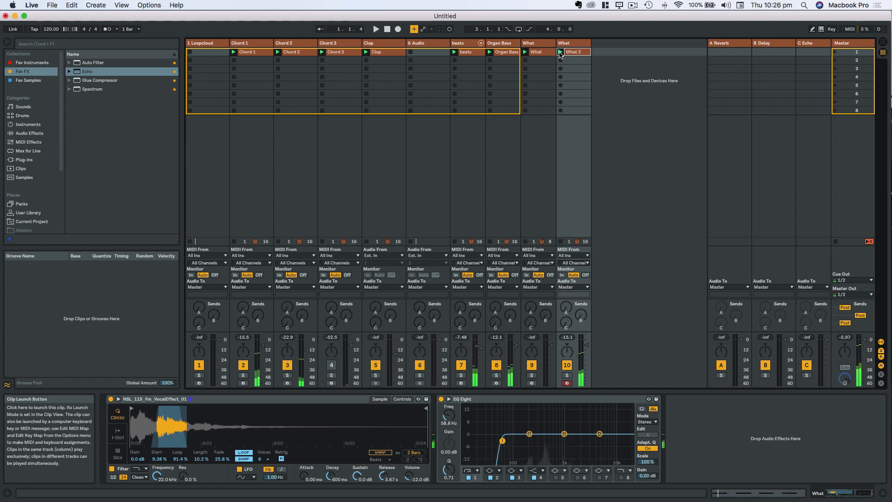
{"action": "double_click", "coordinate": [575, 53]}
{"action": "key", "text": "space"}
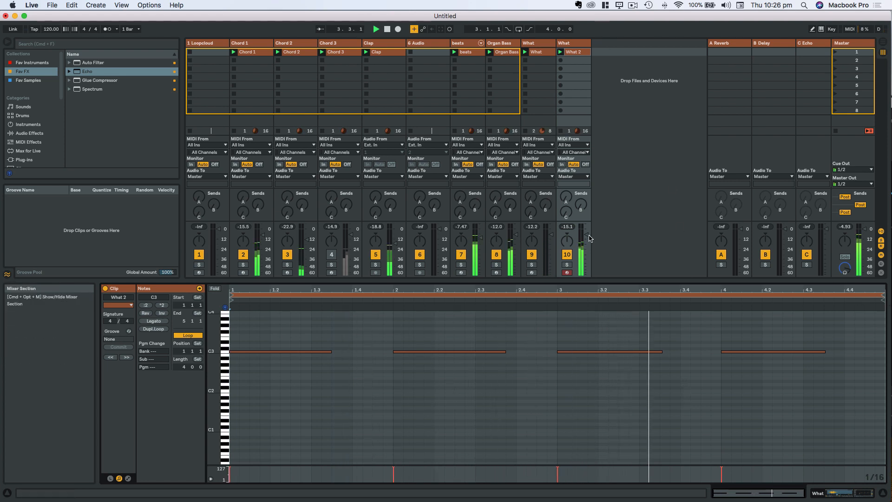
Set the second What track's volume to -9.7 dB and reactivate the Chord 3 track
{"action": "left_click_drag", "start_coordinate": [586, 235], "coordinate": [587, 237]}
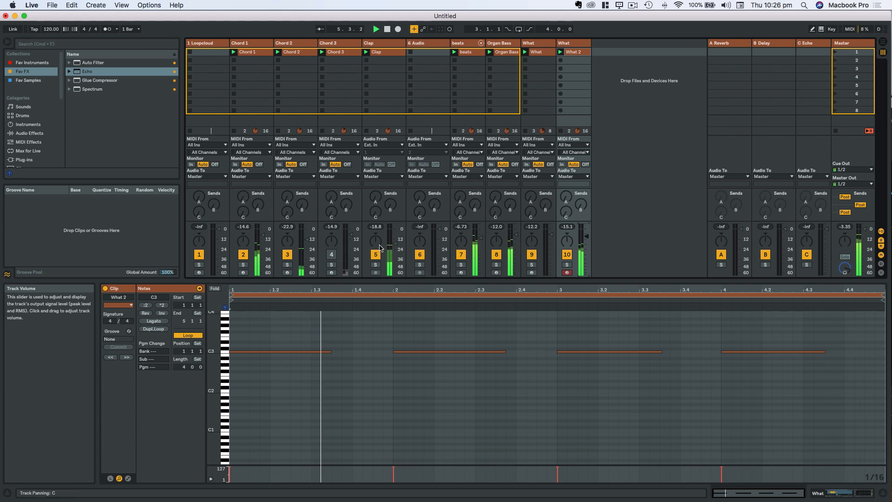
{"action": "left_click", "coordinate": [331, 254]}
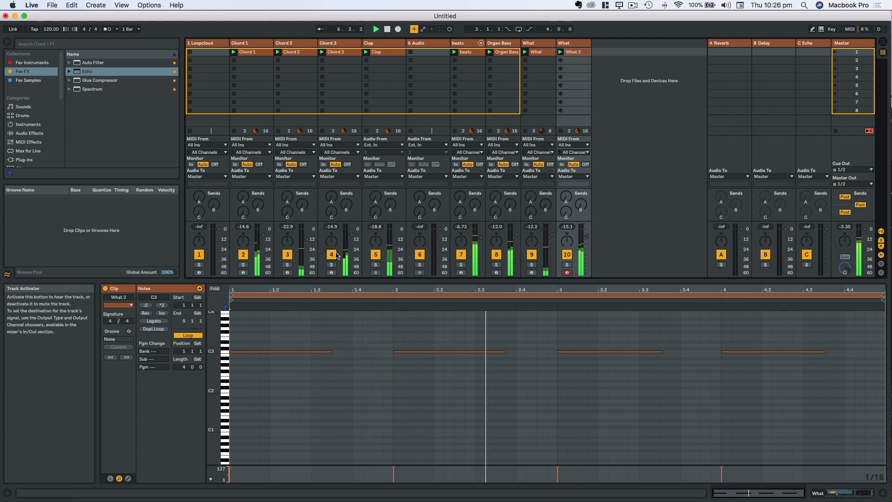
{"action": "left_click_drag", "start_coordinate": [587, 237], "coordinate": [588, 238]}
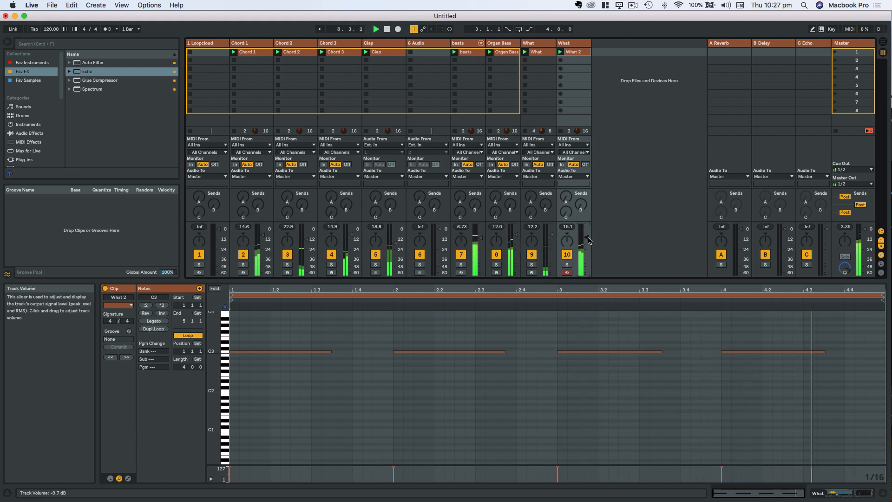
Solo the second What track and add an Echo in Ping Pong mode with 61 % feedback and 37 % dry/wet
{"action": "left_click", "coordinate": [575, 44]}
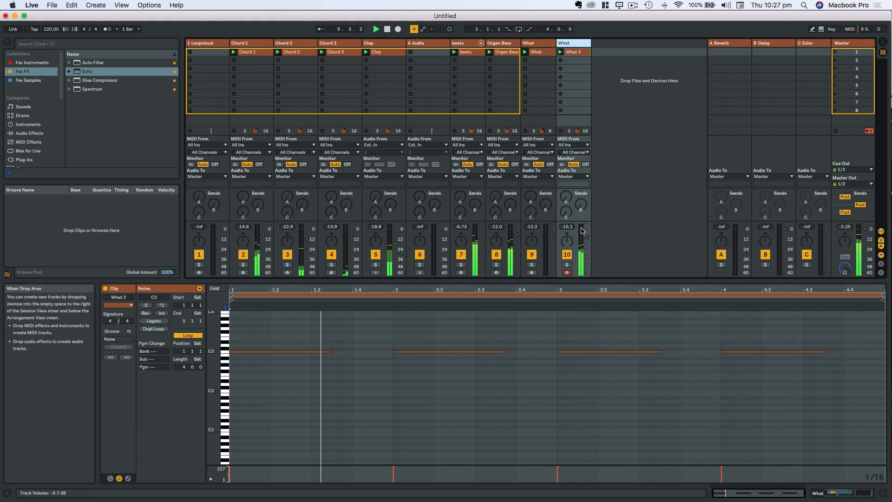
{"action": "left_click", "coordinate": [567, 265]}
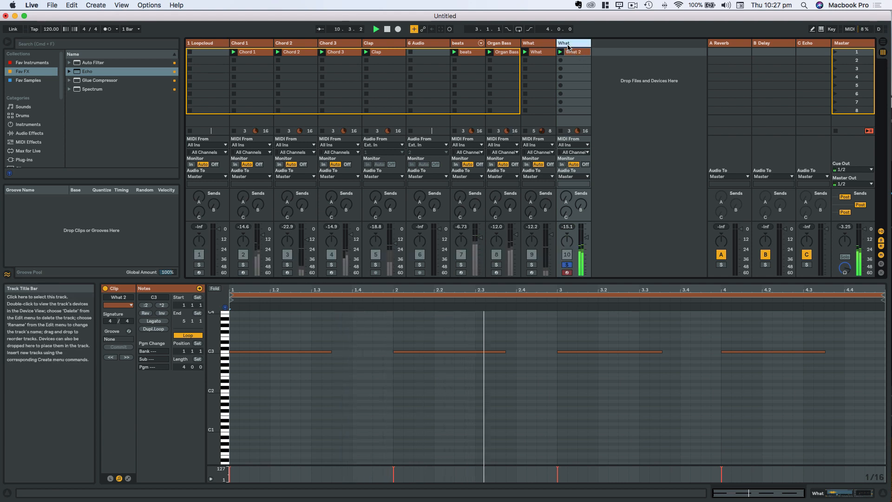
{"action": "left_click", "coordinate": [100, 73]}
{"action": "double_click", "coordinate": [100, 73]}
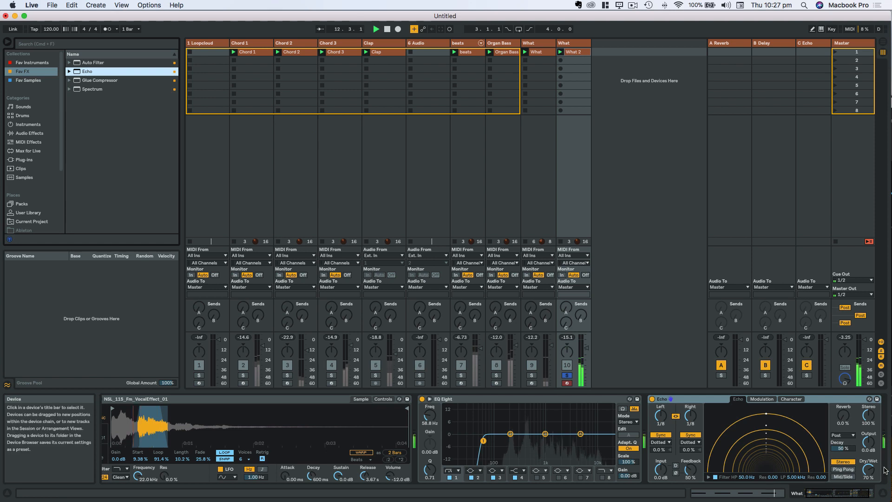
{"action": "left_click", "coordinate": [843, 469]}
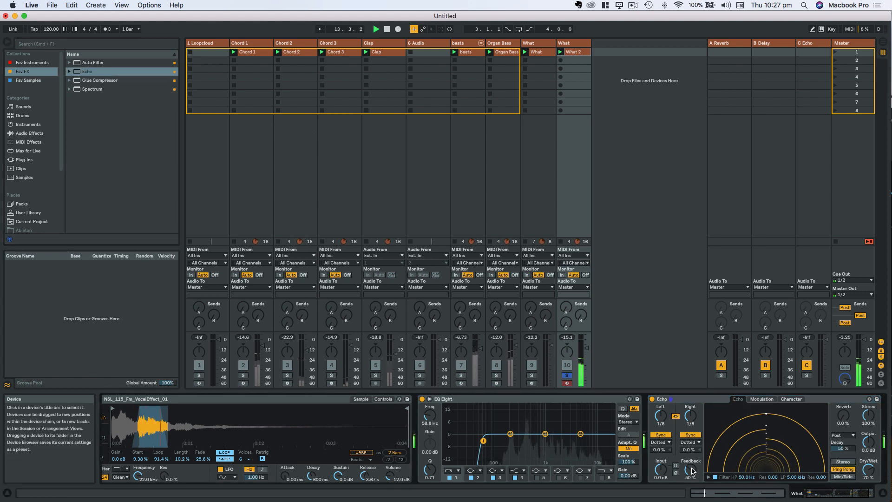
{"action": "left_click_drag", "start_coordinate": [691, 470], "coordinate": [690, 467]}
{"action": "left_click_drag", "start_coordinate": [868, 470], "coordinate": [868, 485]}
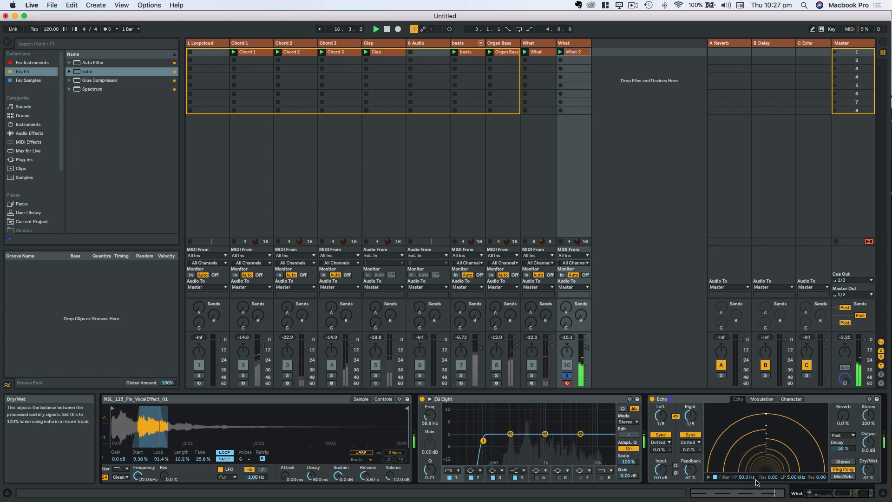
{"action": "left_click_drag", "start_coordinate": [691, 470], "coordinate": [690, 469]}
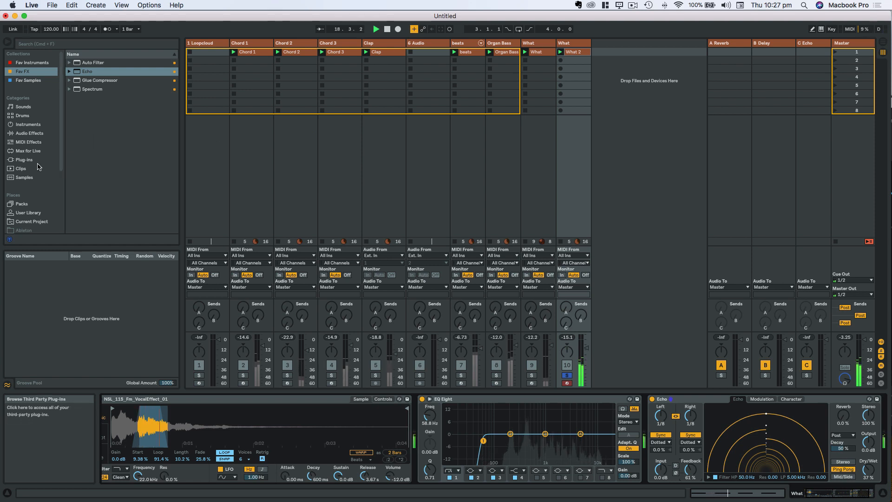
Add a Reverb after the Echo with a 6.83 s decay time and 45 % dry/wet, briefly trying its Freeze option
{"action": "left_click", "coordinate": [29, 133]}
{"action": "scroll", "coordinate": [130, 176], "scroll_direction": "up", "scroll_amount": 5}
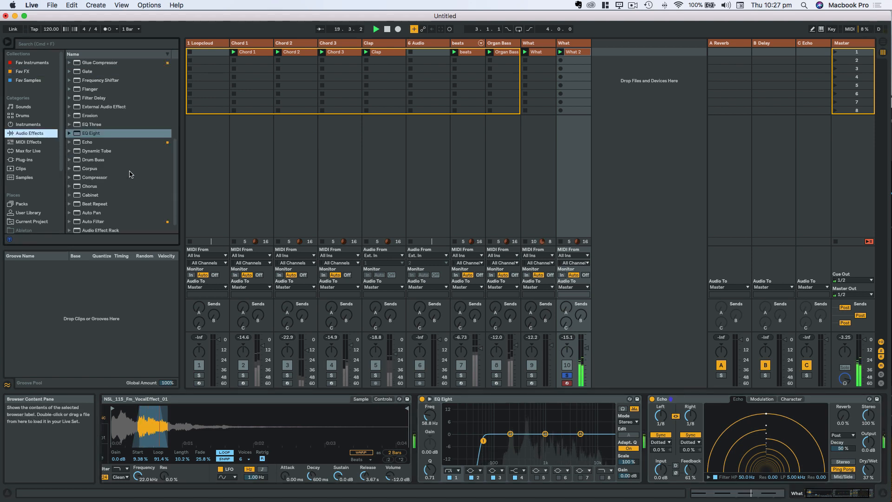
{"action": "left_click_drag", "start_coordinate": [93, 99], "coordinate": [776, 458]}
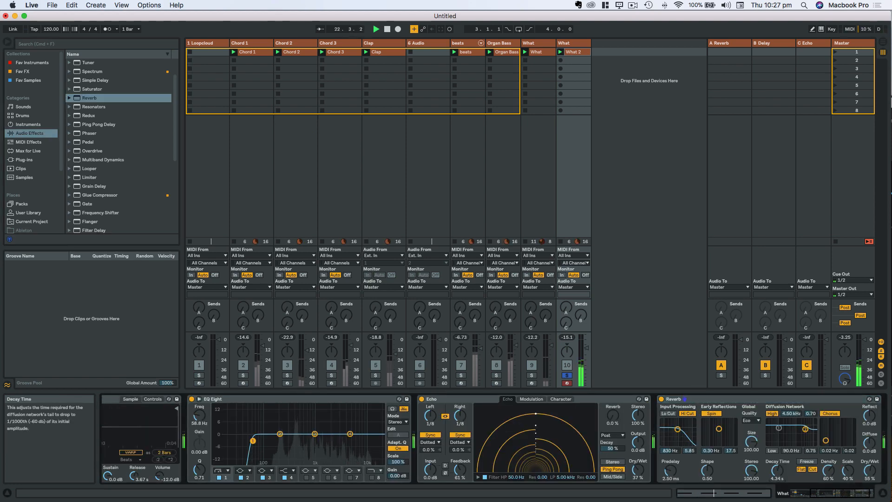
{"action": "left_click_drag", "start_coordinate": [869, 471], "coordinate": [870, 473]}
{"action": "left_click", "coordinate": [809, 463]}
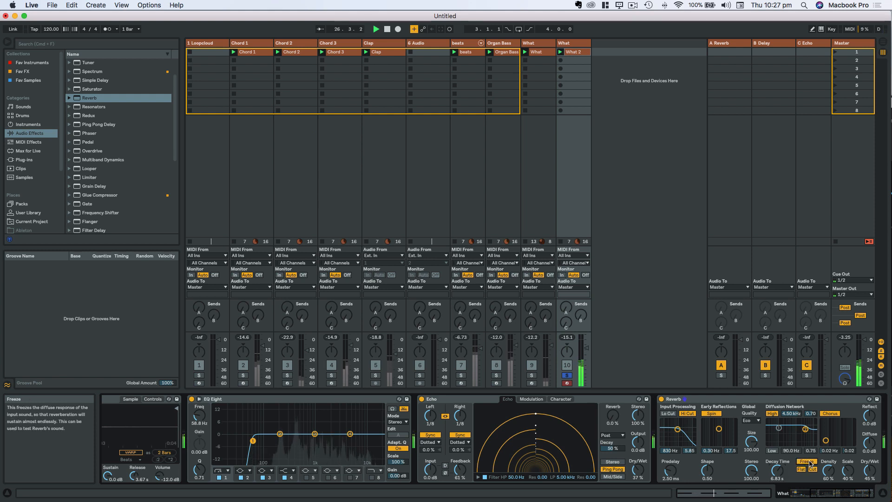
{"action": "left_click", "coordinate": [810, 463]}
Unsolo the second What track and reduce its Reverb's dry/wet mix to 23 % against the full groove
{"action": "left_click", "coordinate": [568, 375]}
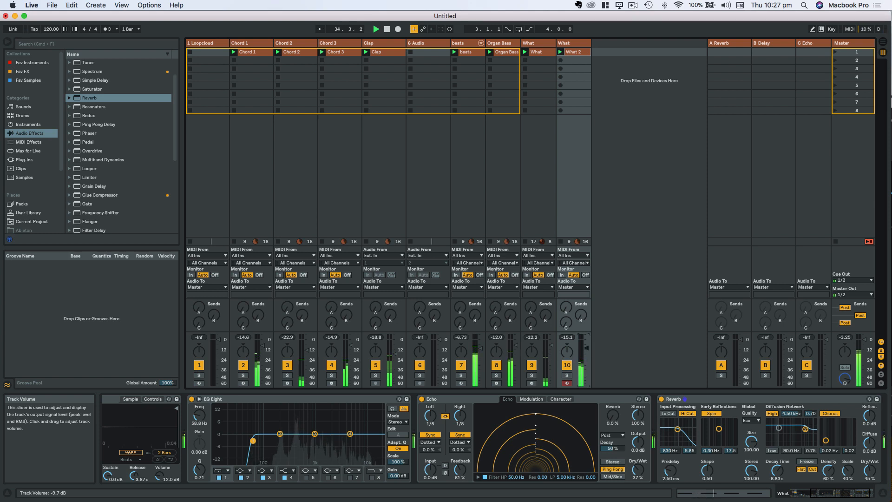
{"action": "right_click", "coordinate": [588, 347]}
{"action": "left_click", "coordinate": [597, 346]}
{"action": "left_click_drag", "start_coordinate": [872, 471], "coordinate": [872, 482]}
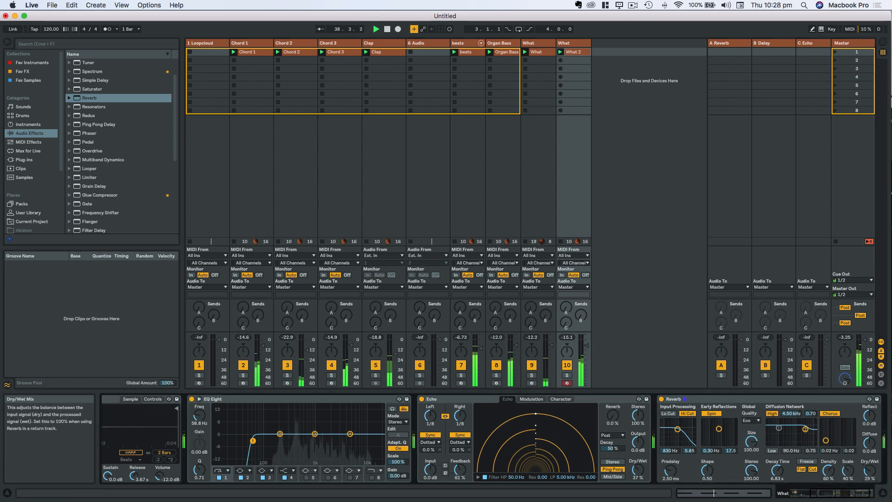
{"action": "left_click_drag", "start_coordinate": [869, 470], "coordinate": [870, 474]}
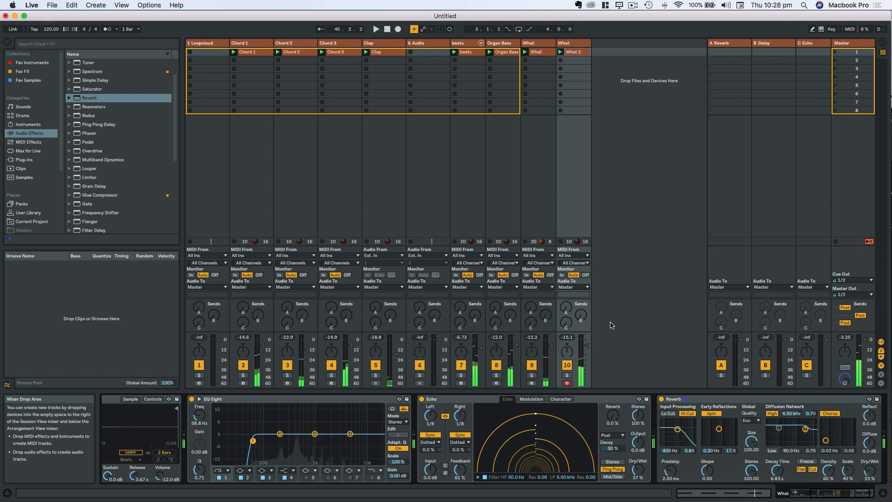
Turn off the Echo and Reverb on the second What track and adjust its panning while the groove plays
{"action": "left_click", "coordinate": [422, 398]}
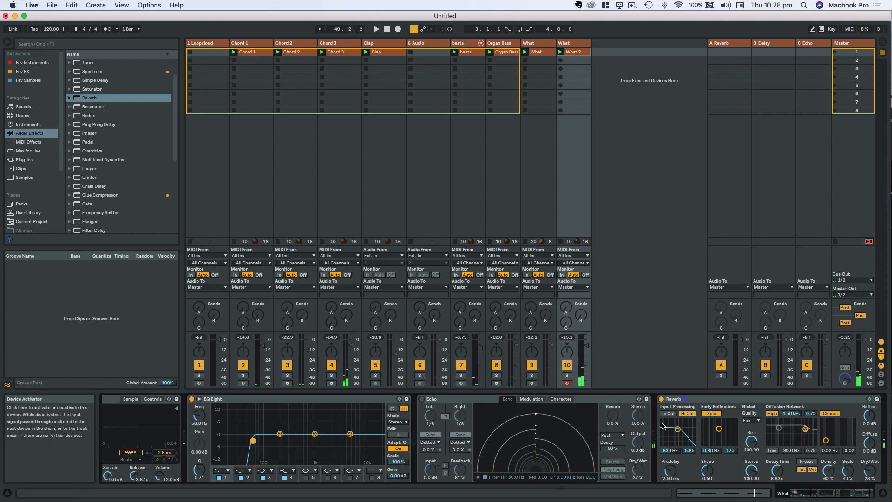
{"action": "left_click", "coordinate": [661, 399]}
{"action": "key", "text": "space"}
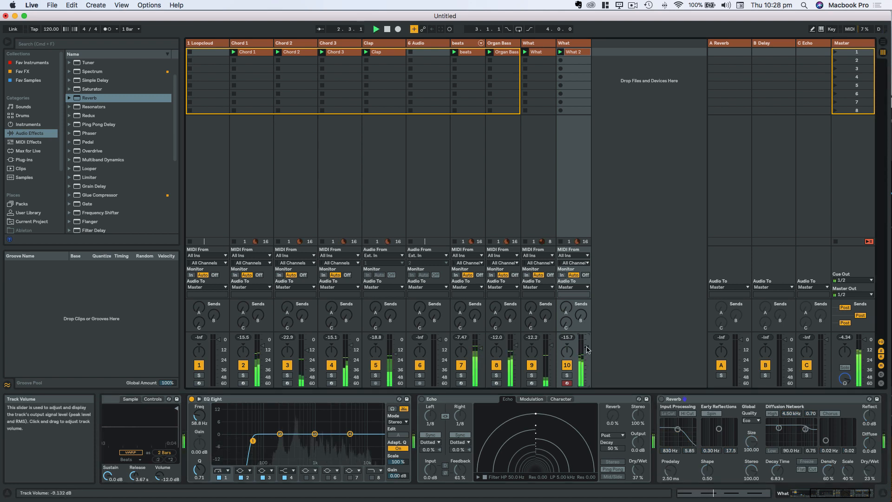
{"action": "left_click_drag", "start_coordinate": [567, 352], "coordinate": [567, 345]}
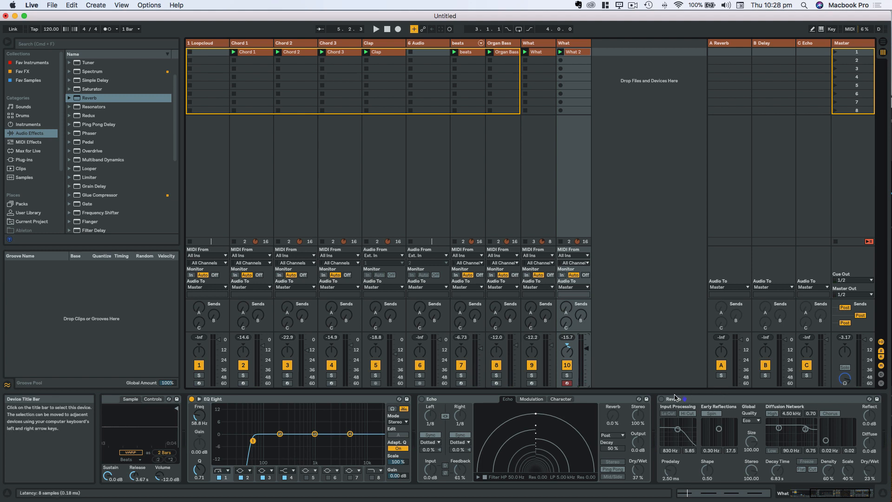
Switch to Loopcloud, clear the vocal search filters and restrict the library to the WAV format
{"action": "key", "text": "super+Tab"}
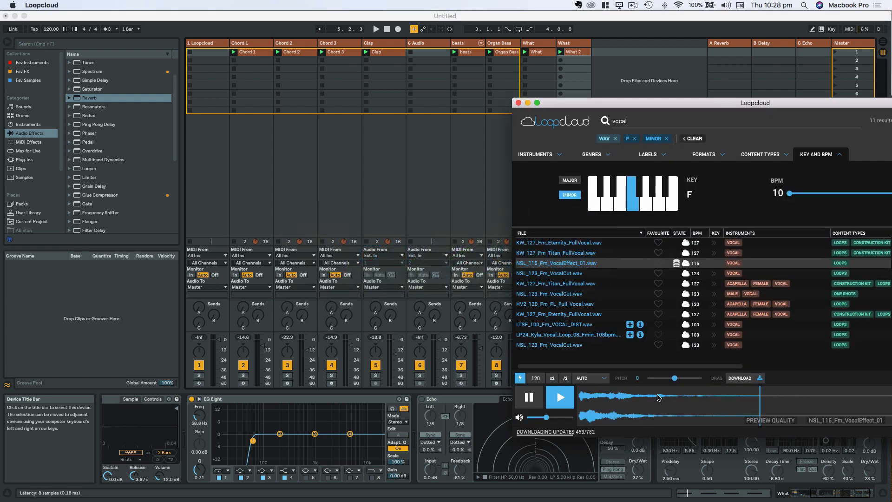
{"action": "left_click_drag", "start_coordinate": [651, 104], "coordinate": [357, 108]}
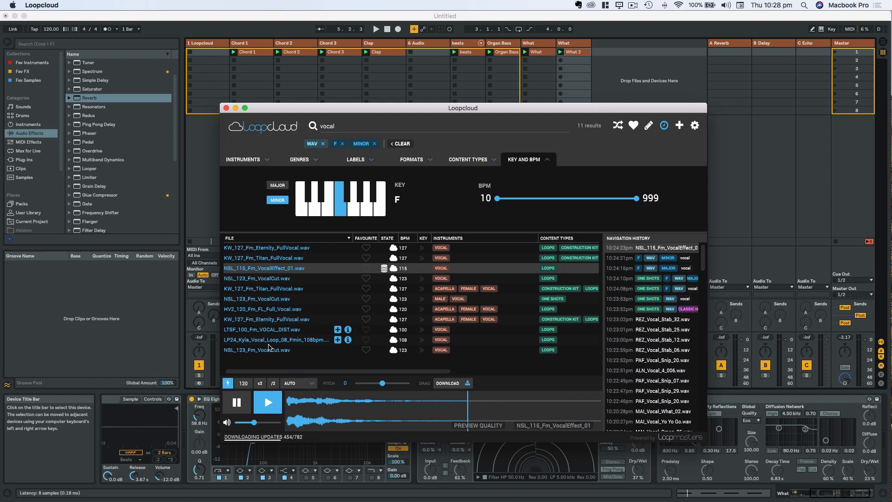
{"action": "left_click", "coordinate": [400, 144]}
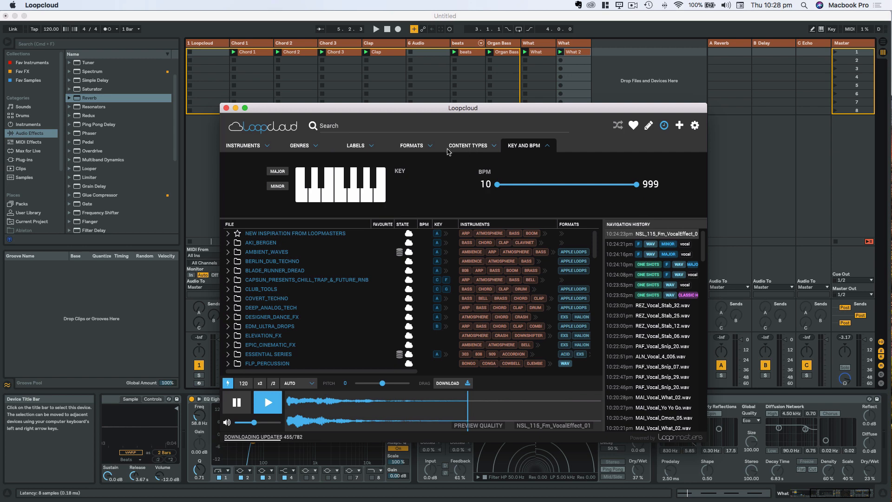
{"action": "left_click", "coordinate": [412, 146]}
{"action": "left_click", "coordinate": [292, 235]}
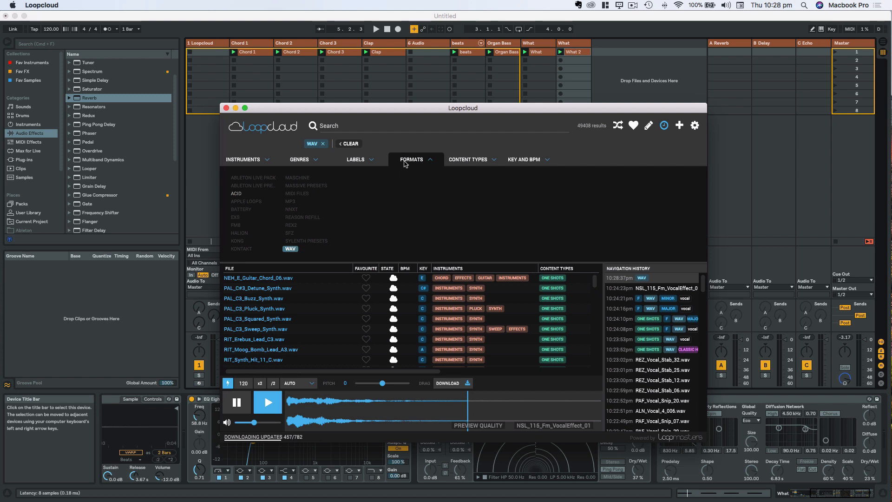
Narrow the WAV samples to the Conga instrument
{"action": "left_click", "coordinate": [247, 162]}
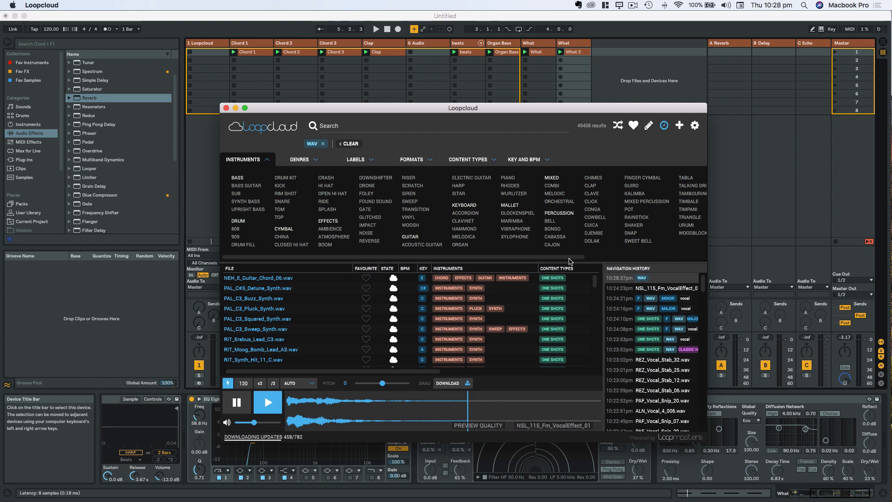
{"action": "left_click_drag", "start_coordinate": [570, 259], "coordinate": [674, 267]}
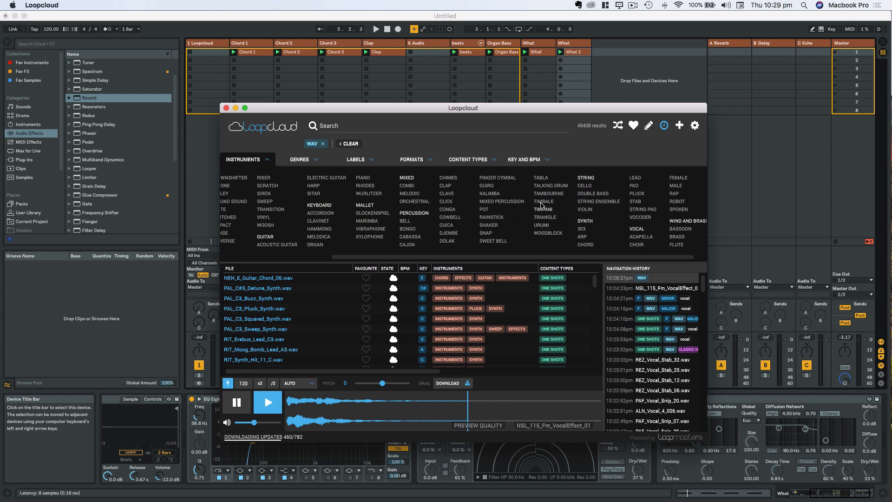
{"action": "left_click", "coordinate": [447, 209]}
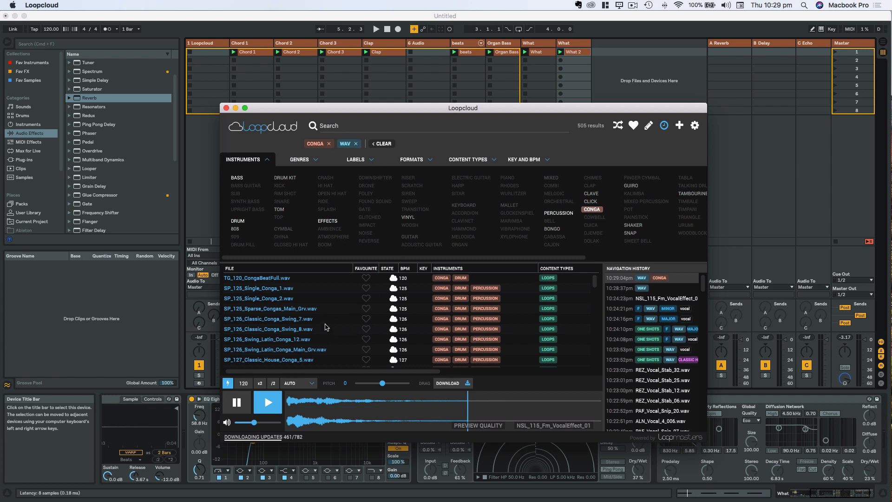
Preview SP_126_Classic_Conga_Swing_8.wav in Loopcloud against the groove playing in Ableton Live, raising the preview volume
{"action": "left_click", "coordinate": [257, 330]}
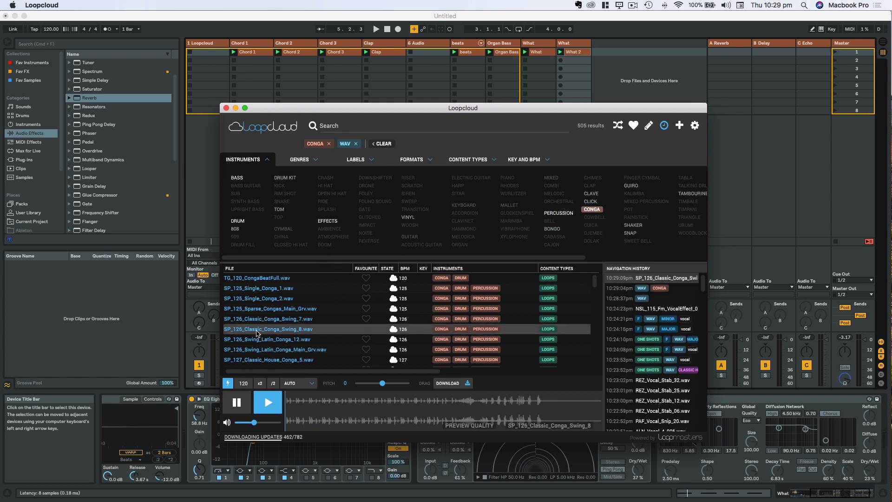
{"action": "left_click", "coordinate": [279, 404]}
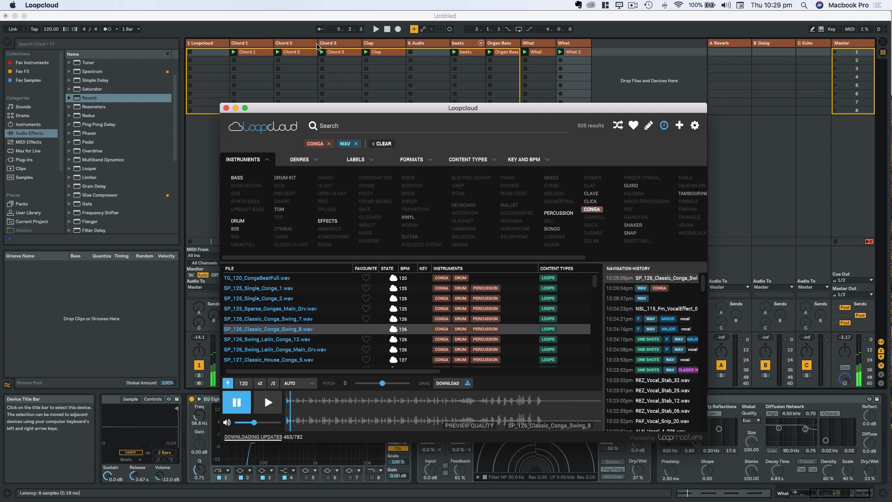
{"action": "left_click", "coordinate": [312, 20]}
{"action": "key", "text": "space"}
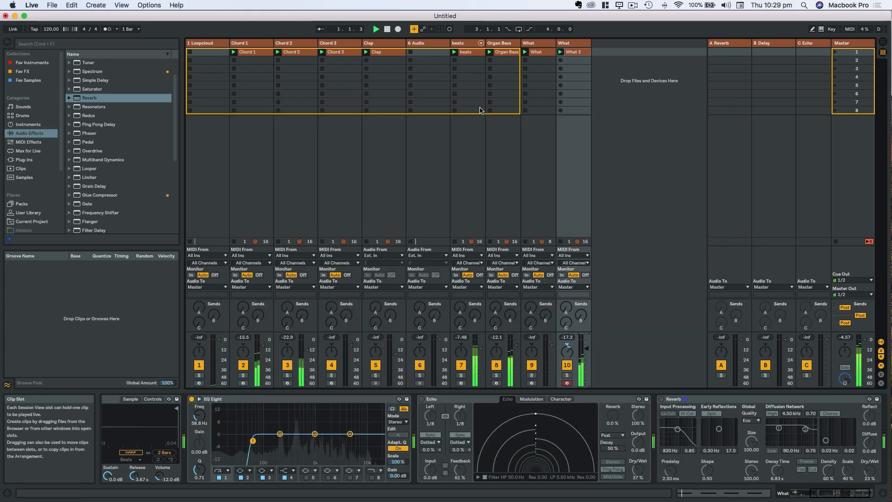
{"action": "key", "text": "super+Tab"}
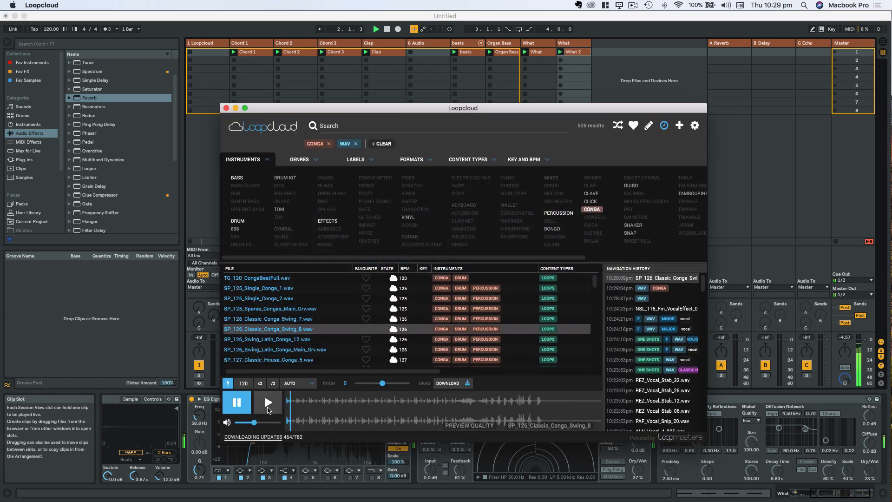
{"action": "left_click", "coordinate": [266, 423]}
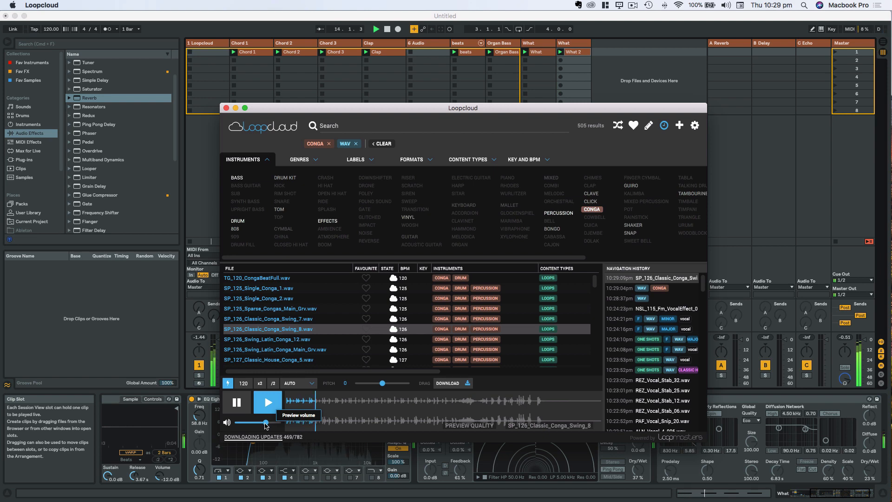
Stop playback and bring SP_126_Classic_Conga_Swing_8.wav from Loopcloud into Ableton Live as a clip on a new audio track
{"action": "left_click_drag", "start_coordinate": [344, 108], "coordinate": [483, 105]}
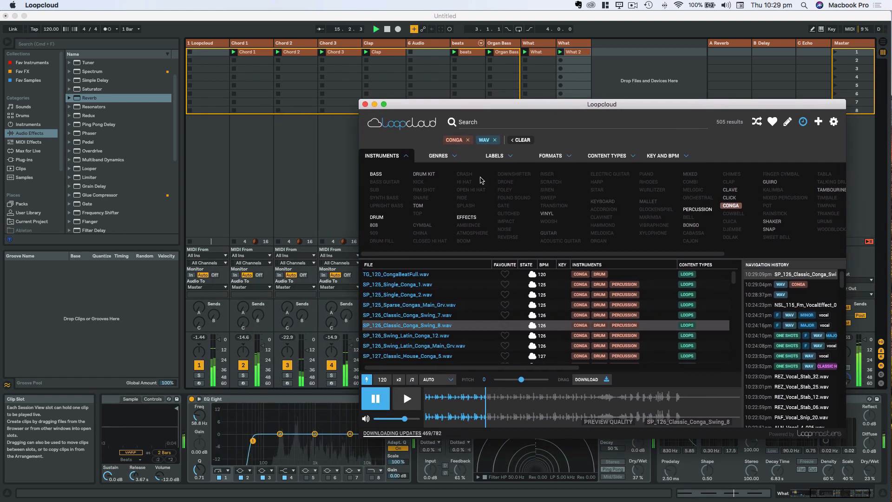
{"action": "left_click", "coordinate": [389, 31]}
{"action": "left_click", "coordinate": [388, 30]}
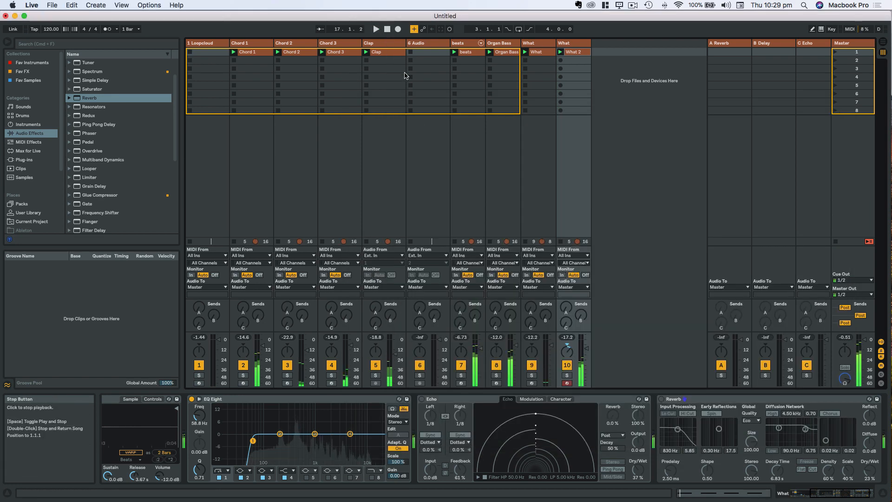
{"action": "key", "text": "super+Tab"}
{"action": "left_click_drag", "start_coordinate": [388, 327], "coordinate": [491, 279]}
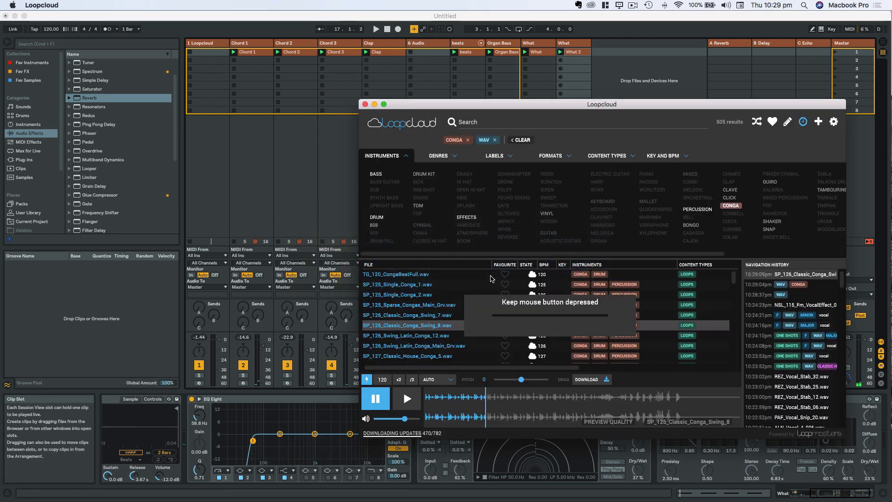
{"action": "left_click_drag", "start_coordinate": [618, 68], "coordinate": [614, 55]}
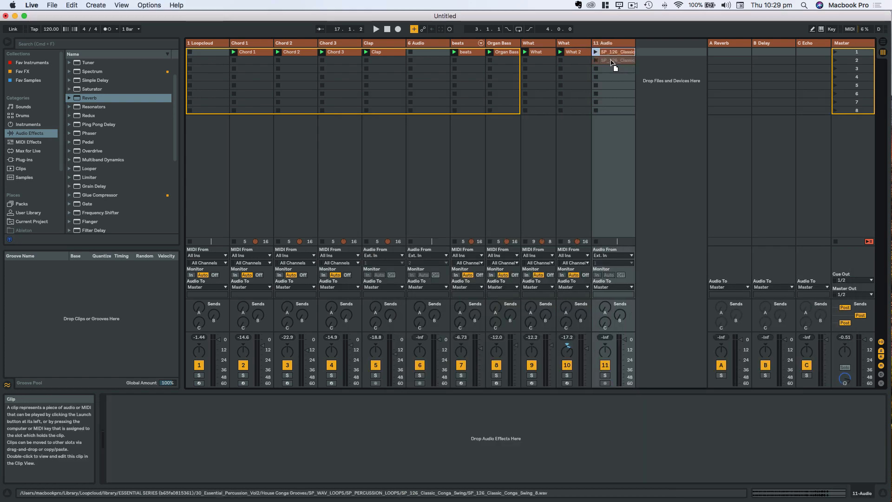
Duplicate scene 1 twice with the conga clip parked in row seven, and place the conga clip in the second scene
{"action": "left_click_drag", "start_coordinate": [612, 62], "coordinate": [621, 104]}
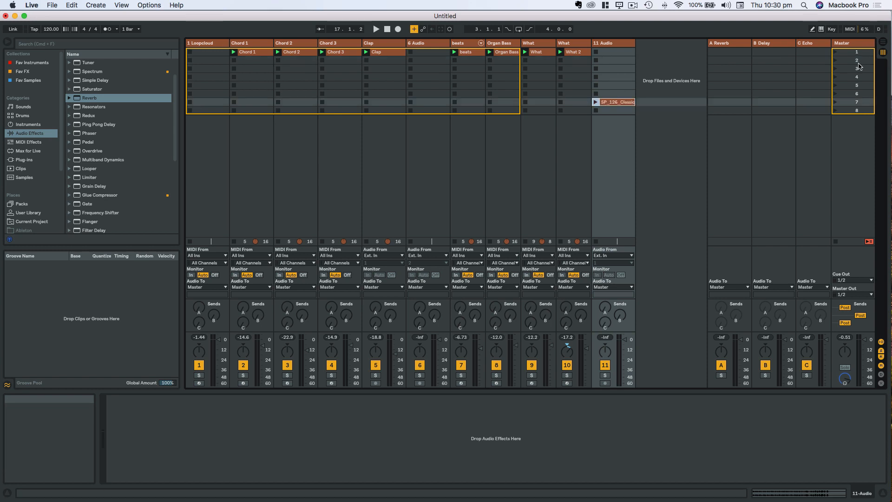
{"action": "left_click", "coordinate": [853, 54]}
{"action": "key", "text": "super+d"}
{"action": "key", "text": "super+d"}
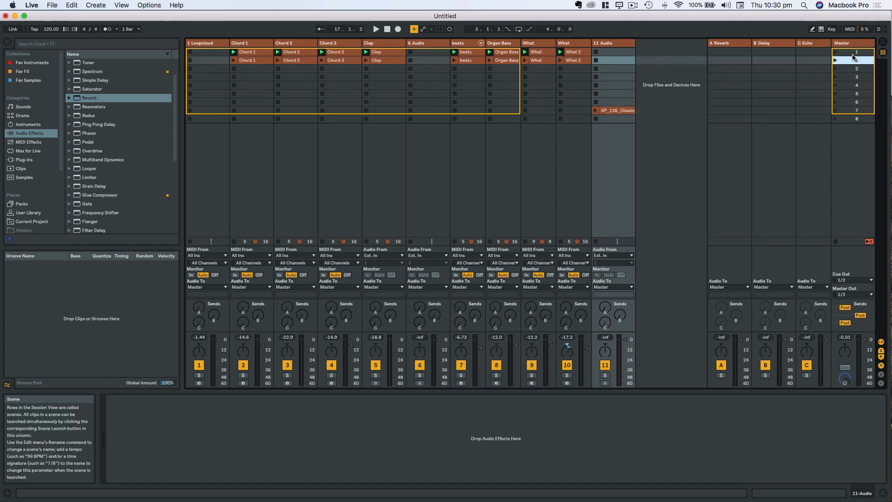
{"action": "left_click_drag", "start_coordinate": [612, 119], "coordinate": [612, 61]}
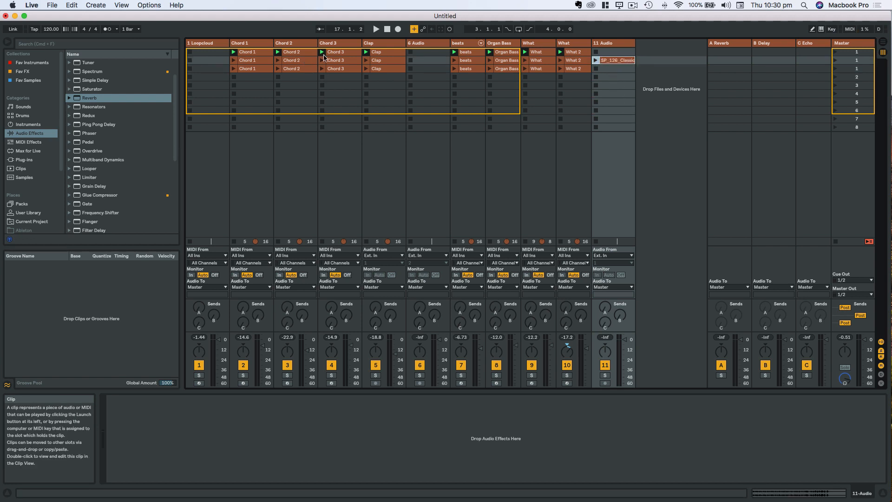
Delete the Chord 3 and What 2 clips from the first scene and move the conga clip to the third scene
{"action": "left_click", "coordinate": [338, 52]}
{"action": "key", "text": "Delete"}
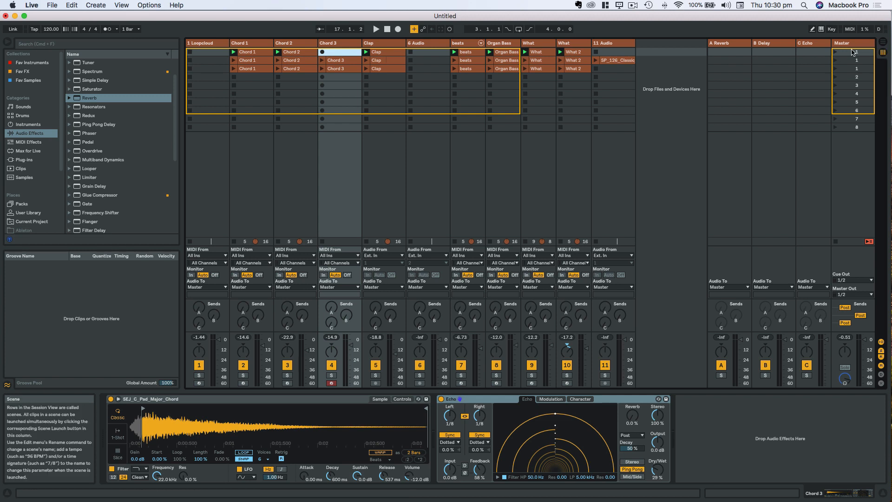
{"action": "left_click", "coordinate": [835, 52]}
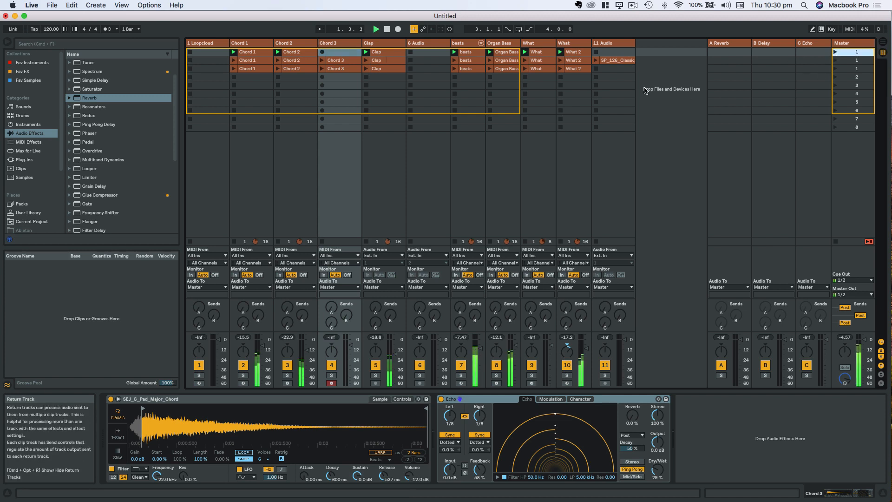
{"action": "left_click_drag", "start_coordinate": [616, 60], "coordinate": [617, 69]}
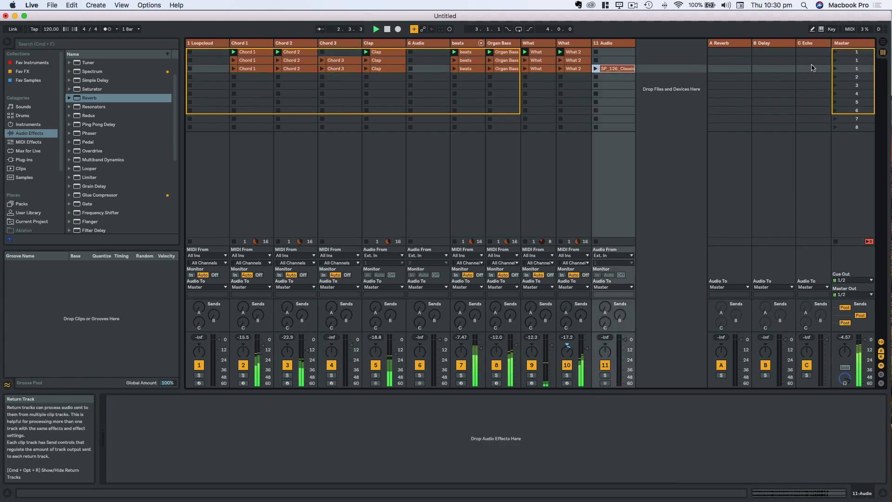
{"action": "left_click", "coordinate": [574, 52]}
{"action": "key", "text": "Delete"}
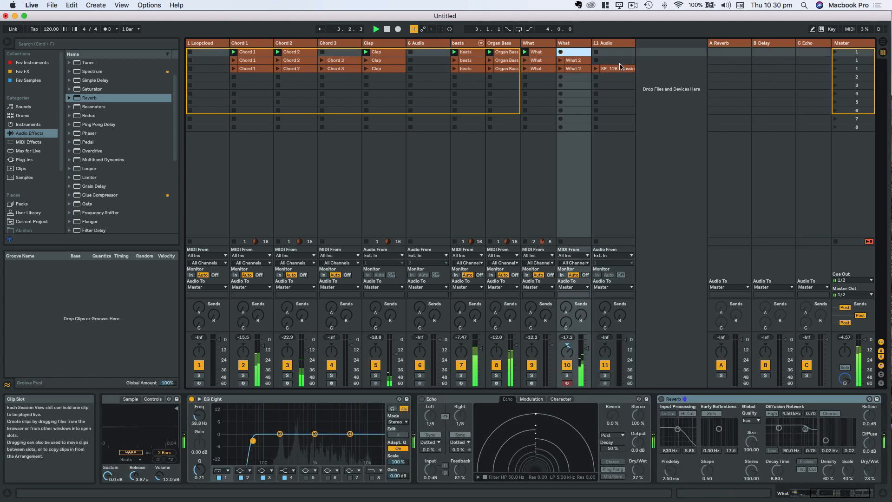
Launch the second and third scenes in turn to hear the arrangement build
{"action": "left_click", "coordinate": [836, 61]}
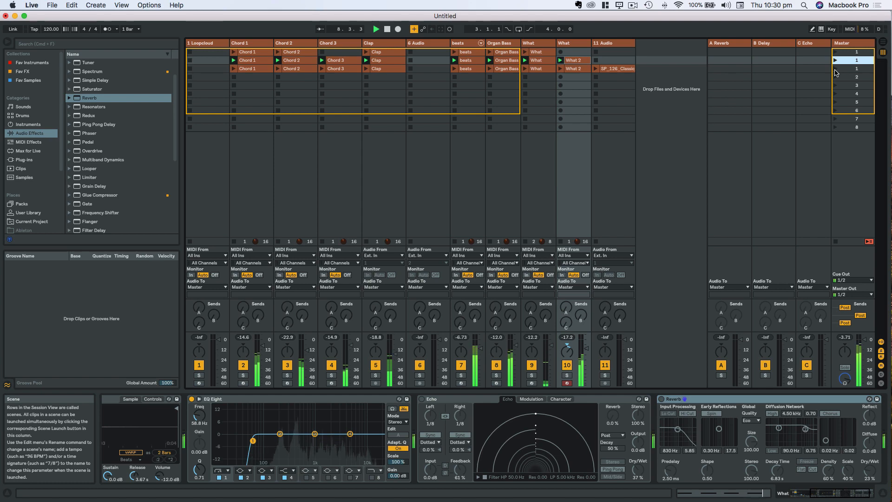
{"action": "left_click", "coordinate": [835, 70]}
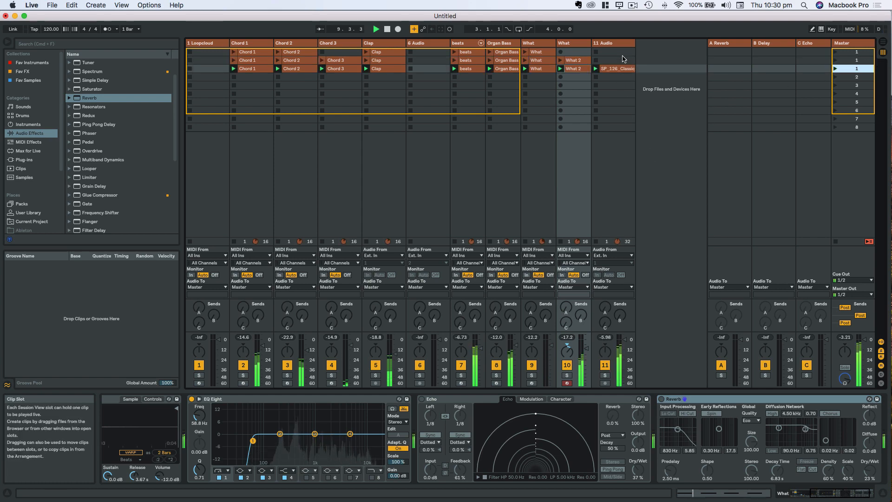
Open the conga clip's sample view and shorten its loop to one bar from the clip's start
{"action": "left_click", "coordinate": [615, 69]}
{"action": "double_click", "coordinate": [615, 68]}
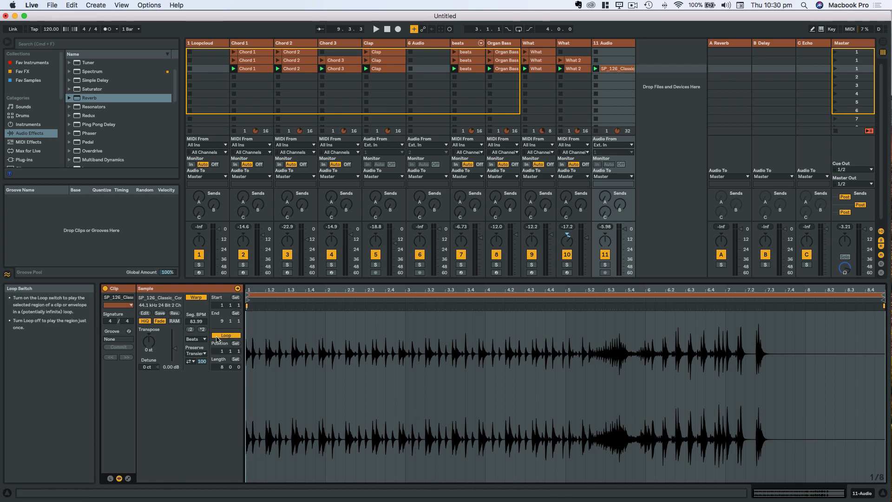
{"action": "left_click", "coordinate": [203, 329]}
{"action": "left_click", "coordinate": [191, 329]}
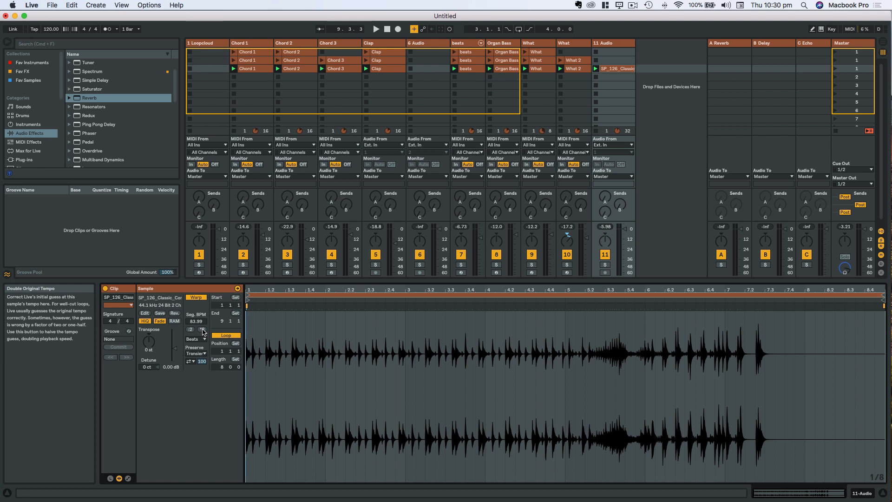
{"action": "left_click_drag", "start_coordinate": [883, 300], "coordinate": [324, 316]}
{"action": "double_click", "coordinate": [262, 333]}
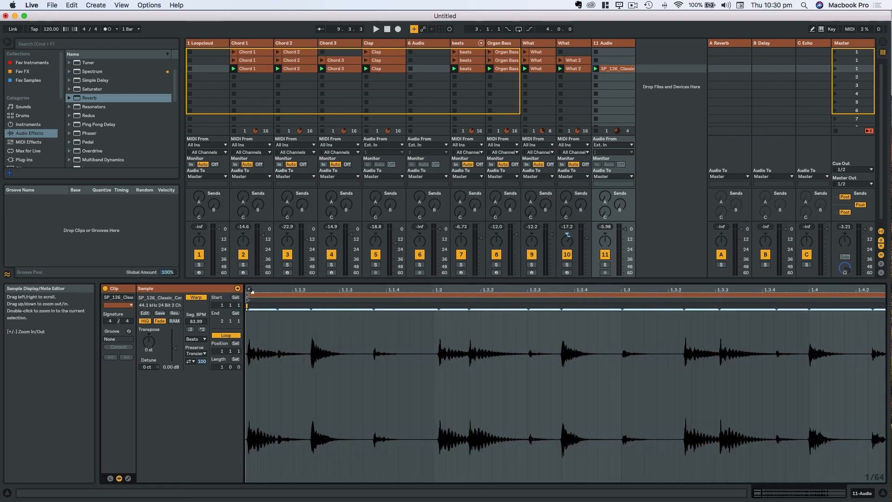
Set the conga clip's segment BPM to 123 and play it with the groove to check its timing
{"action": "right_click", "coordinate": [251, 311]}
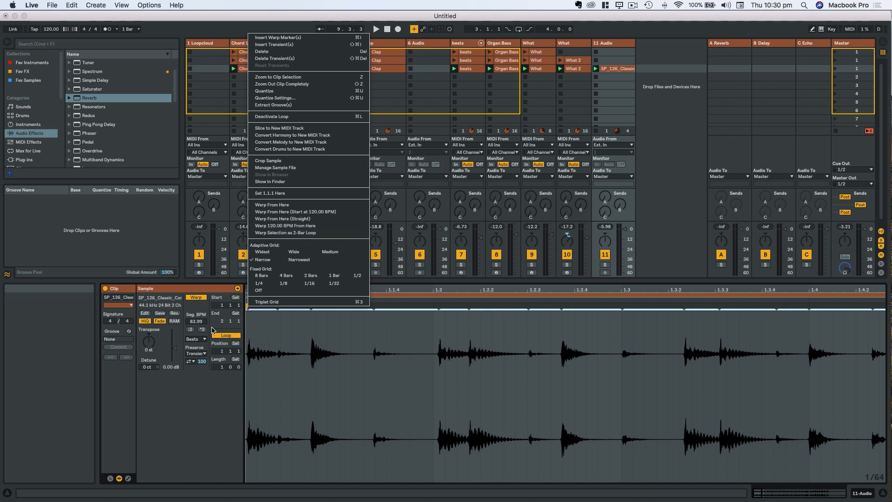
{"action": "left_click", "coordinate": [193, 325]}
{"action": "left_click", "coordinate": [193, 321]}
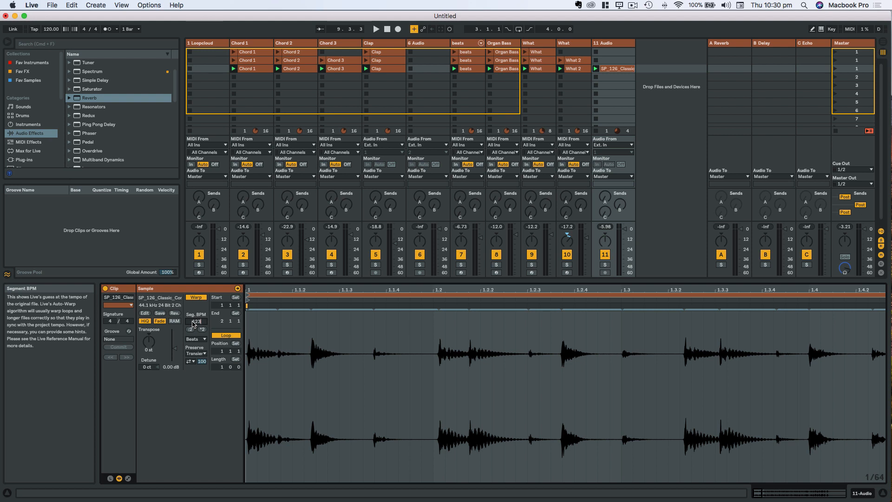
{"action": "type", "text": "123"}
{"action": "key", "text": "Return"}
{"action": "key", "text": "space"}
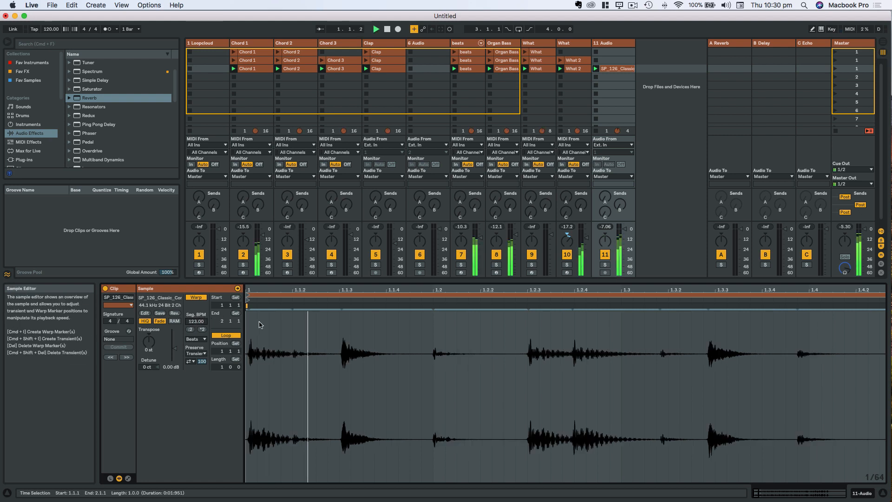
{"action": "mouse_move", "coordinate": [293, 300]}
{"action": "left_mouse_down"}
{"action": "mouse_move", "coordinate": [261, 282]}
{"action": "mouse_move", "coordinate": [251, 306]}
{"action": "left_mouse_up"}
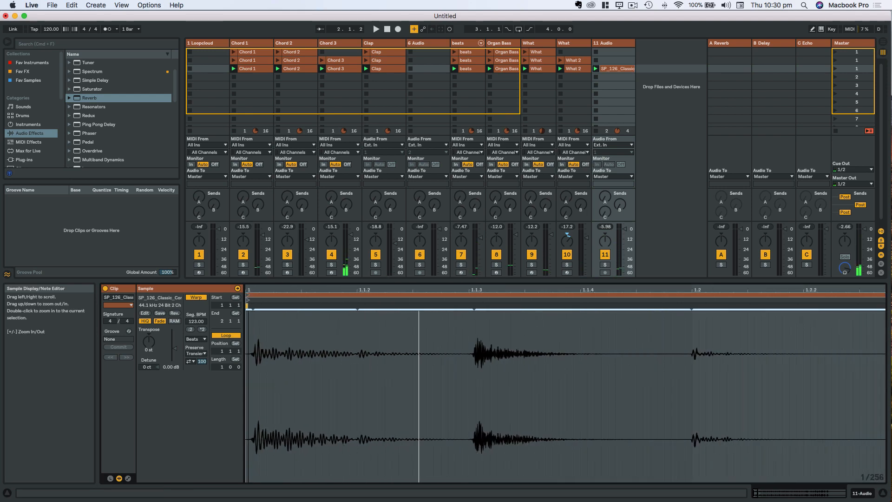
Try to warp the conga clip from its first hit, set 1.1.1 there, and move the loop start onto it
{"action": "right_click", "coordinate": [252, 306]}
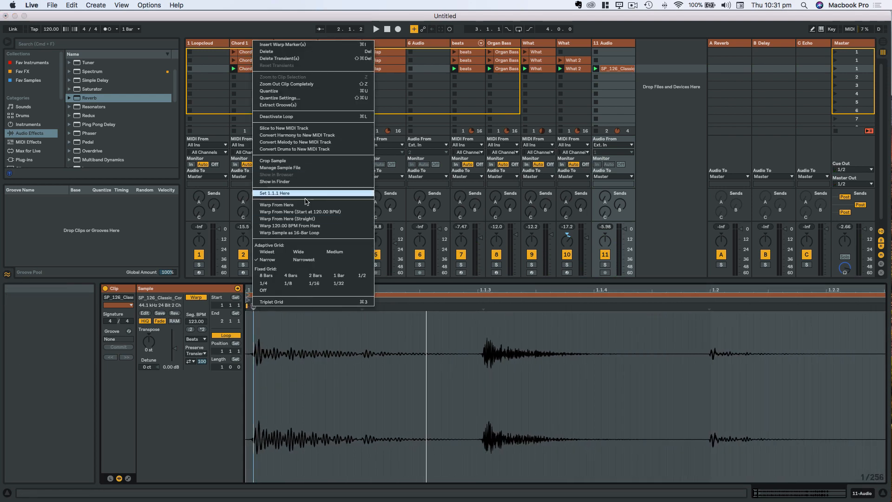
{"action": "left_click", "coordinate": [318, 204]}
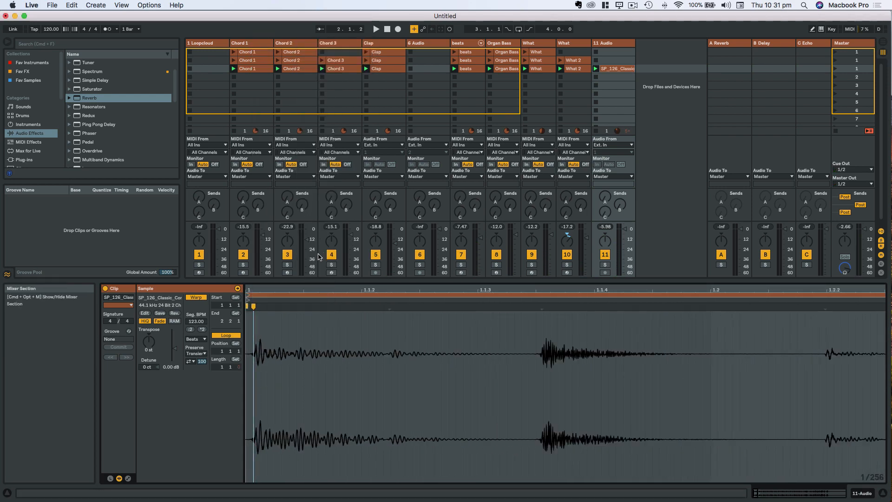
{"action": "right_click", "coordinate": [253, 306]}
{"action": "left_click", "coordinate": [307, 193]}
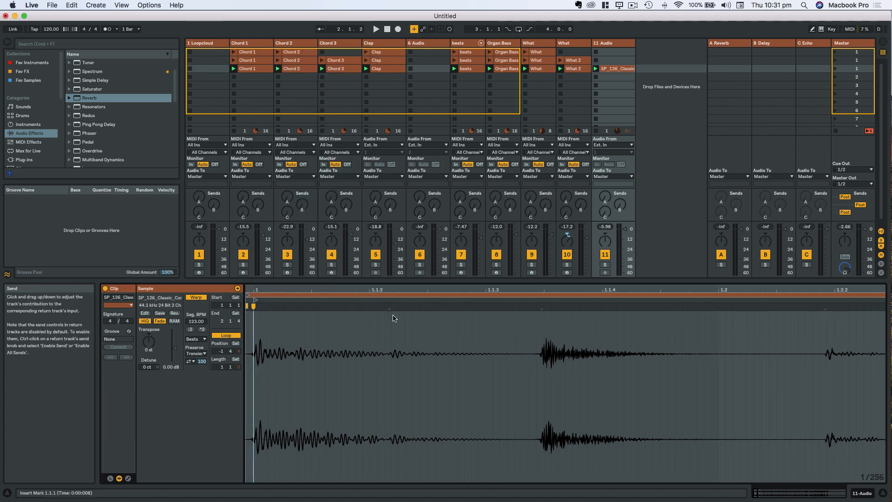
{"action": "left_click_drag", "start_coordinate": [248, 296], "coordinate": [255, 296]}
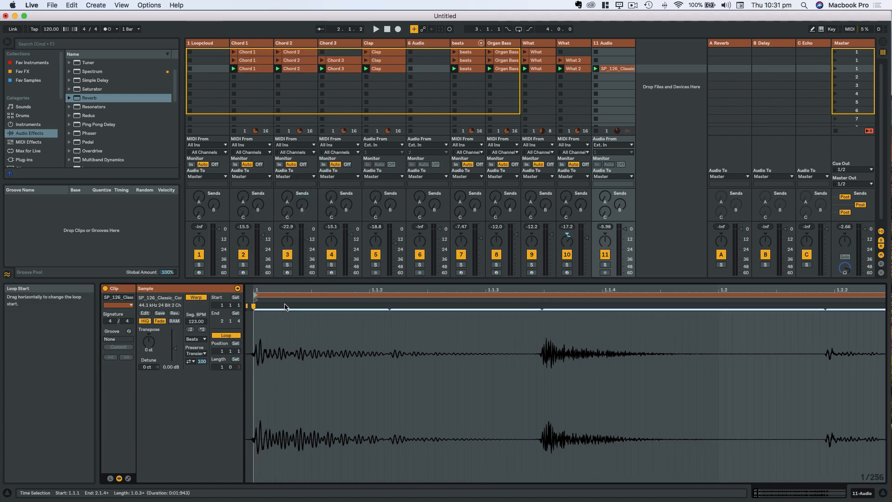
{"action": "key", "text": "space"}
{"action": "left_click_drag", "start_coordinate": [315, 288], "coordinate": [255, 291]}
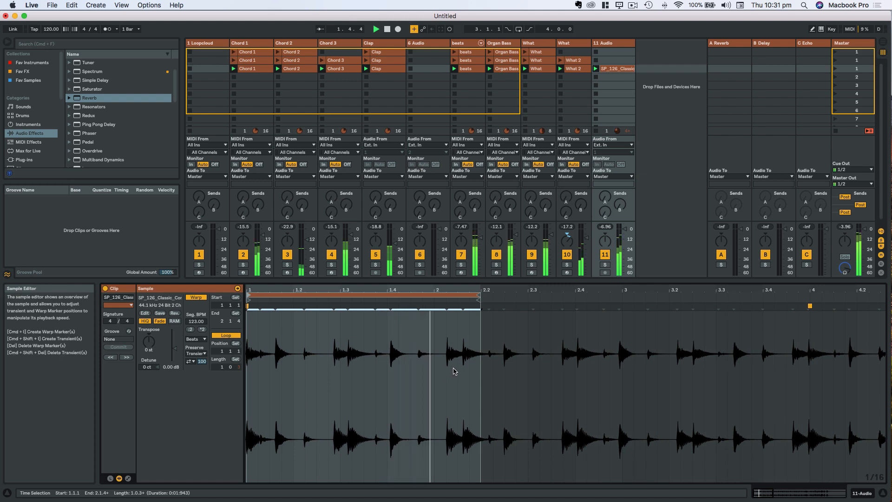
{"action": "key", "text": "space"}
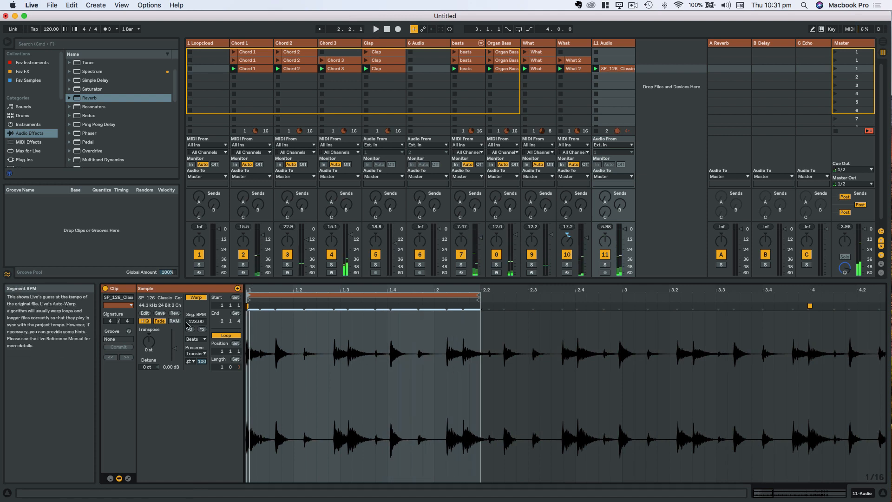
Undo the conga clip's warp-from-here and start-point changes, returning to the one-bar loop
{"action": "left_click_drag", "start_coordinate": [250, 290], "coordinate": [253, 321]}
{"action": "right_click", "coordinate": [254, 307]}
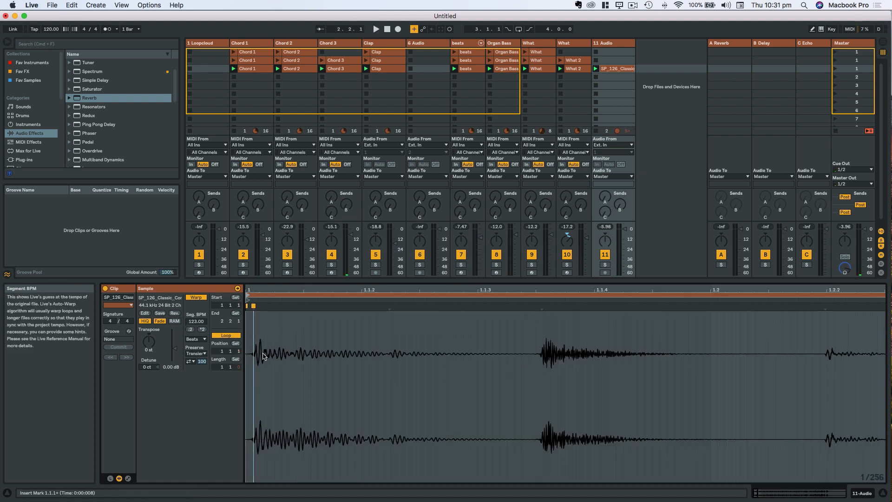
{"action": "left_click", "coordinate": [264, 357]}
{"action": "key", "text": "space"}
{"action": "left_click_drag", "start_coordinate": [283, 289], "coordinate": [284, 244]}
{"action": "key", "text": "space"}
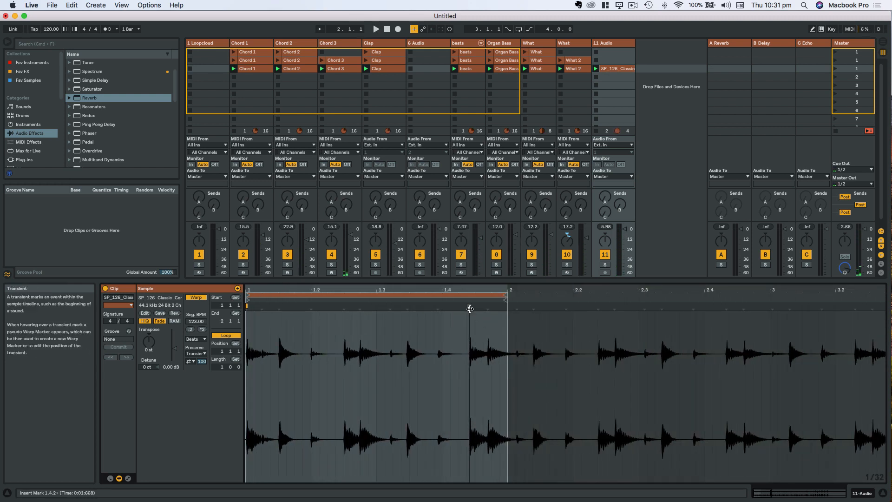
Add warp markers on the conga hits throughout the one-bar loop, from the second hit to just before bar 2
{"action": "double_click", "coordinate": [471, 309]}
{"action": "double_click", "coordinate": [488, 308]}
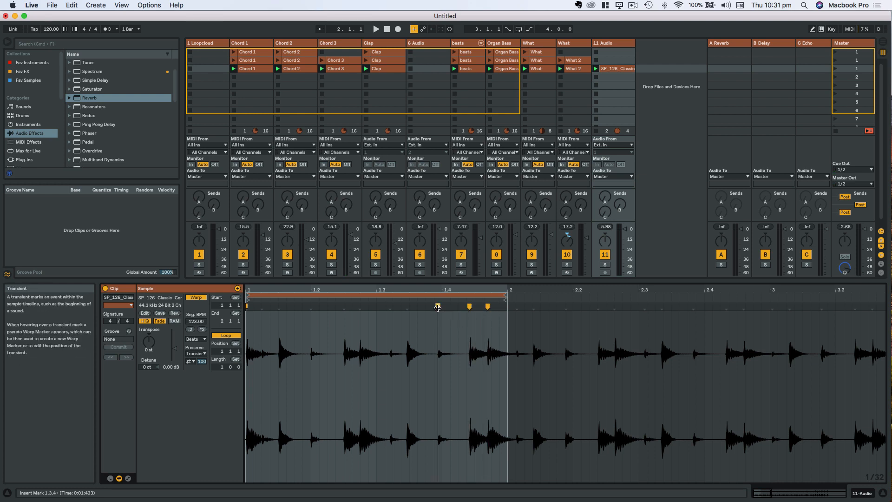
{"action": "double_click", "coordinate": [438, 307]}
{"action": "double_click", "coordinate": [408, 307]}
{"action": "double_click", "coordinate": [390, 307]}
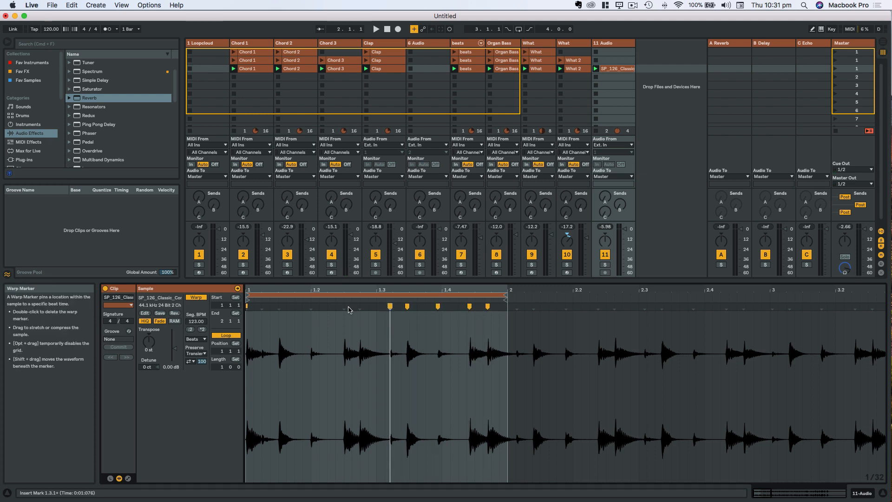
{"action": "double_click", "coordinate": [360, 306]}
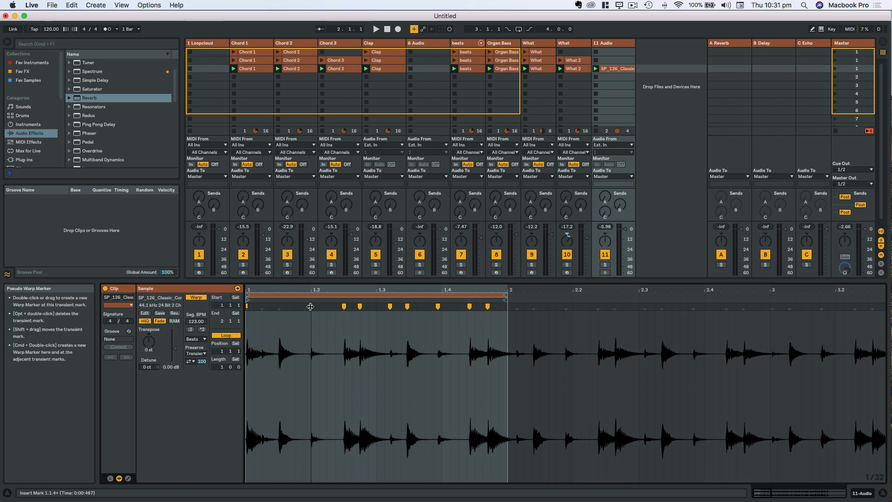
{"action": "double_click", "coordinate": [311, 307]}
{"action": "double_click", "coordinate": [279, 306]}
{"action": "double_click", "coordinate": [262, 307]}
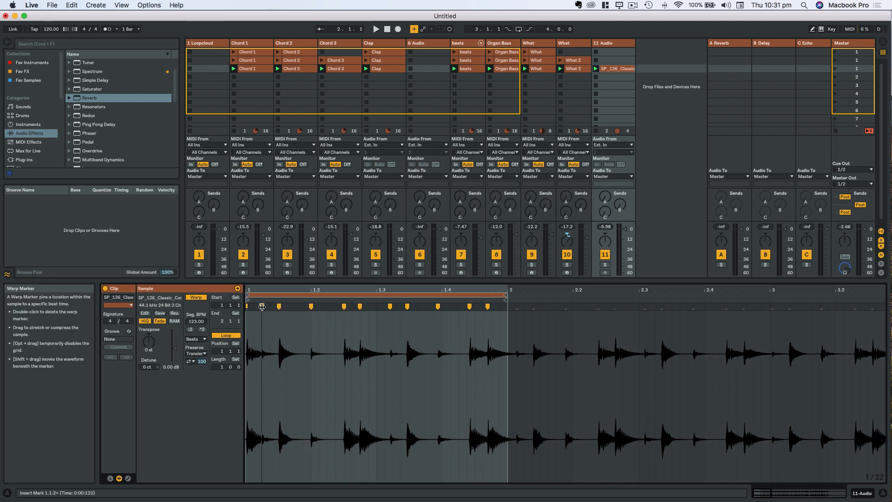
Quantize the conga clip's hits and play it with the groove to check the timing
{"action": "key", "text": "super+u"}
{"action": "key", "text": "space"}
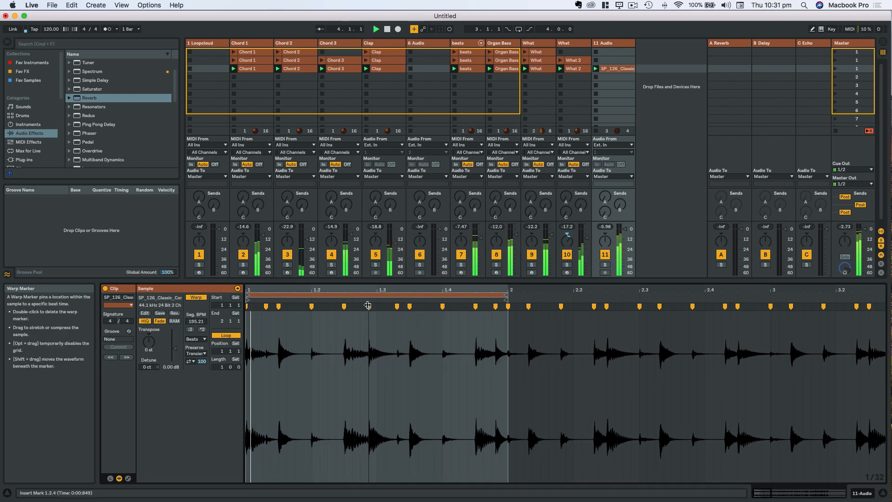
{"action": "key", "text": "shift+Tab"}
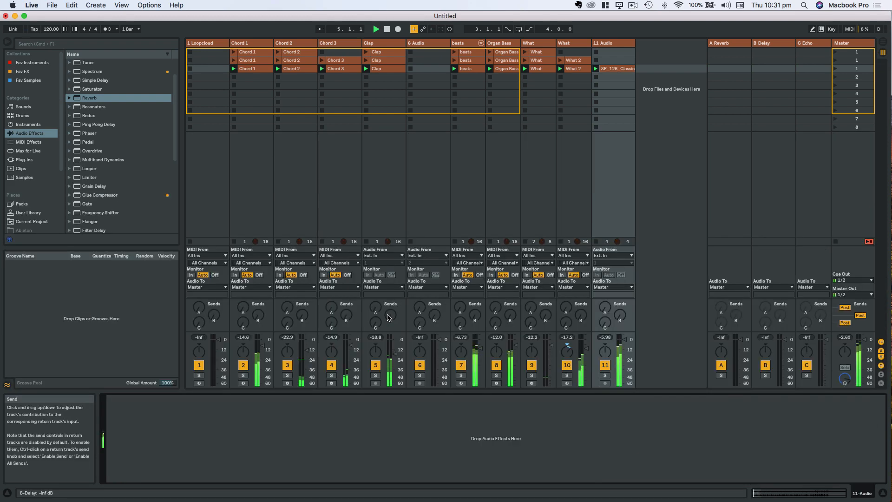
{"action": "key", "text": "shift+Tab"}
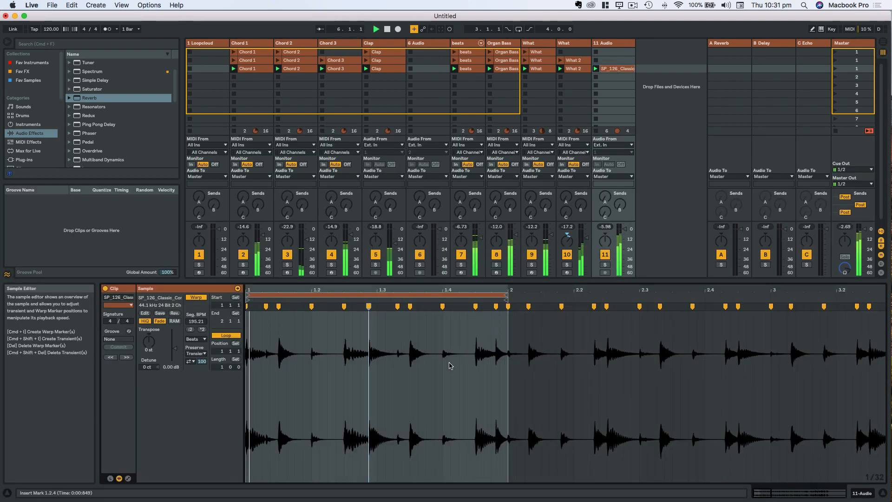
Undo the last warp marker change around 1.2.4 in the conga loop
{"action": "key", "text": "super+z"}
{"action": "left_click_drag", "start_coordinate": [362, 290], "coordinate": [362, 340]}
{"action": "left_click_drag", "start_coordinate": [431, 290], "coordinate": [516, 286]}
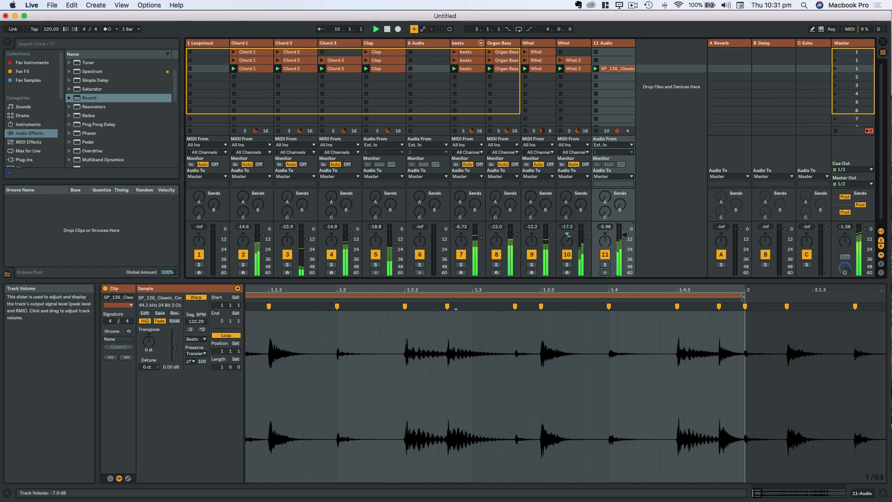
Launch the first scene and rename both the conga clip and its track as Congas
{"action": "left_click", "coordinate": [837, 53]}
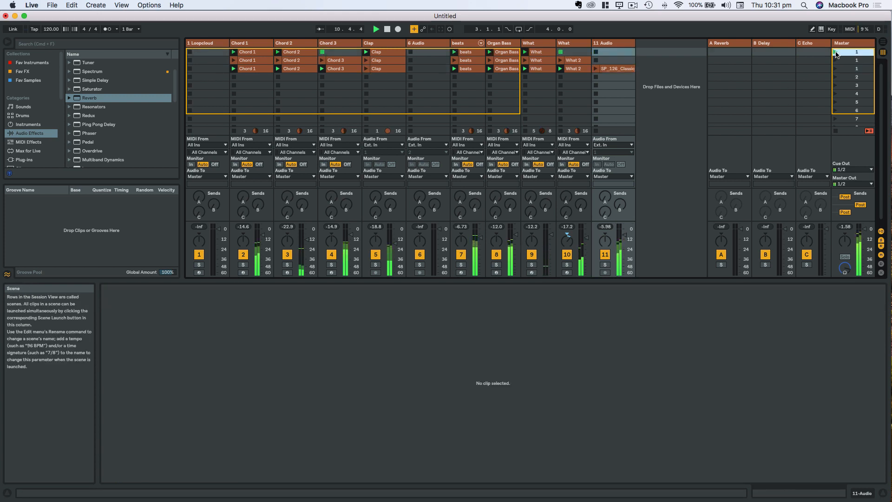
{"action": "left_click", "coordinate": [607, 70]}
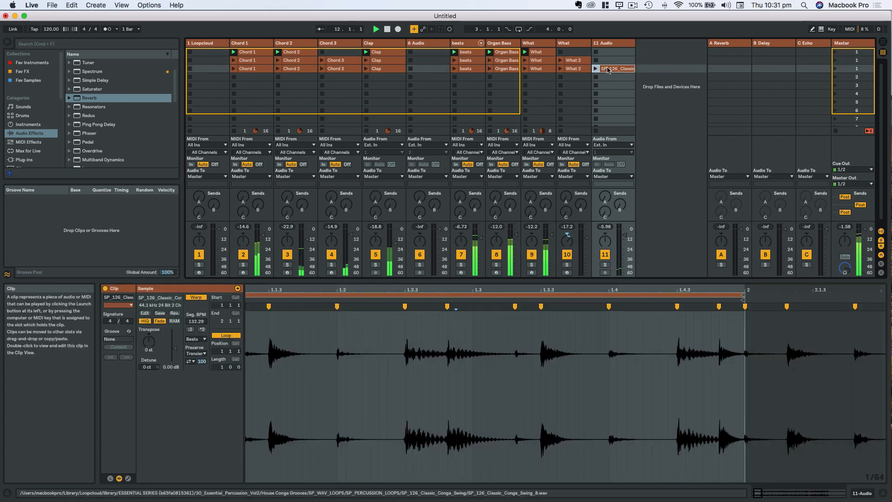
{"action": "key", "text": "cmd+r"}
{"action": "type", "text": "Congas"}
{"action": "key", "text": "Return"}
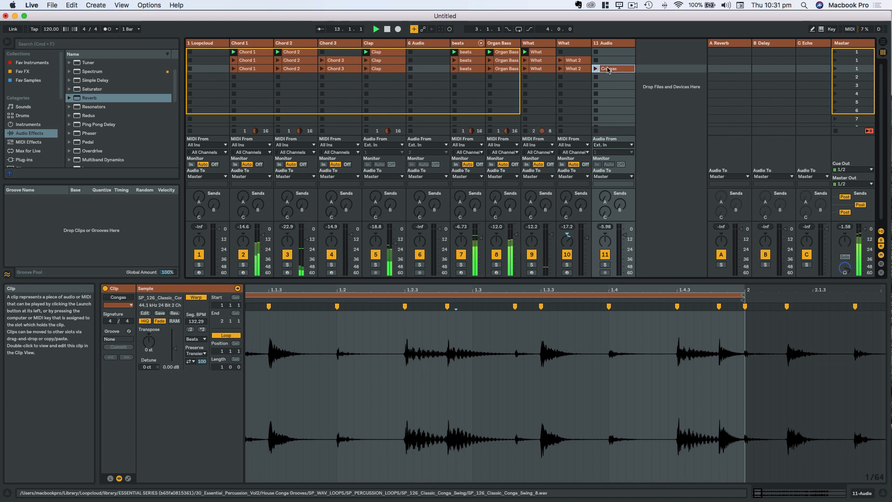
{"action": "key", "text": "cmd+r"}
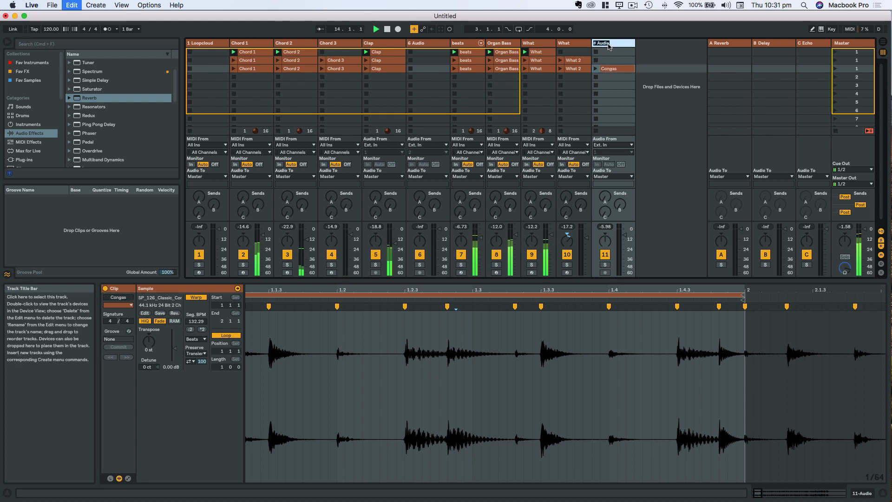
{"action": "type", "text": "Congas"}
{"action": "key", "text": "Return"}
Play the Congas clip with its track soloed and add an EQ Eight to the track
{"action": "left_click", "coordinate": [596, 69]}
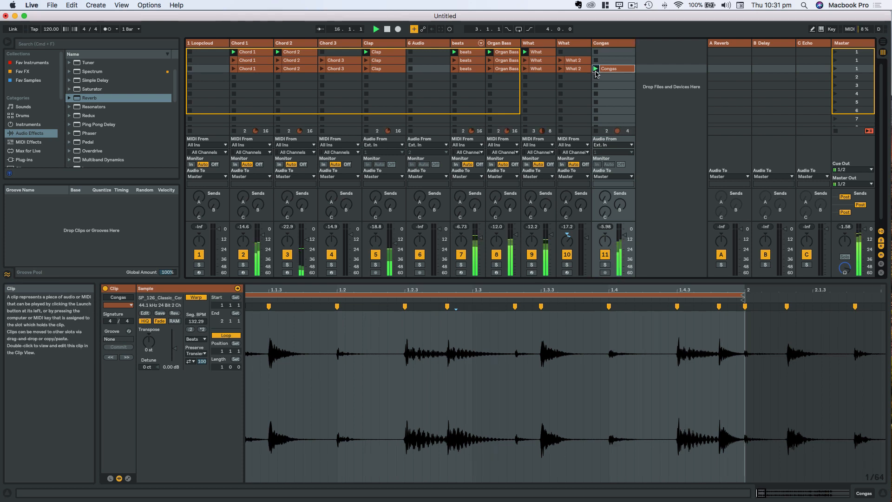
{"action": "left_click", "coordinate": [617, 45]}
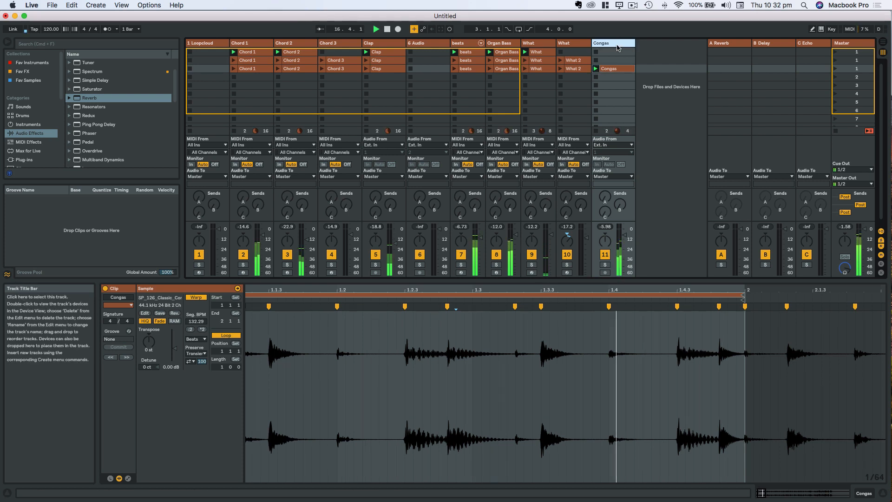
{"action": "left_click", "coordinate": [605, 265]}
{"action": "double_click", "coordinate": [608, 43]}
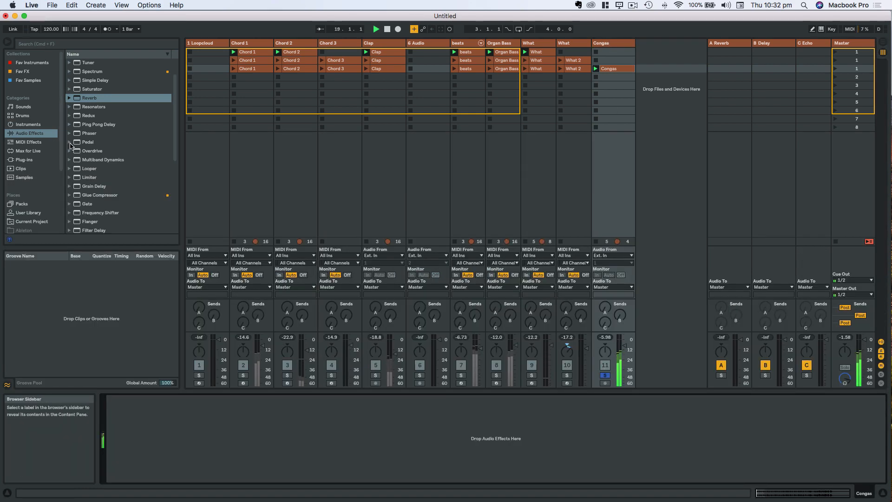
{"action": "scroll", "coordinate": [116, 149], "scroll_direction": "down", "scroll_amount": 3}
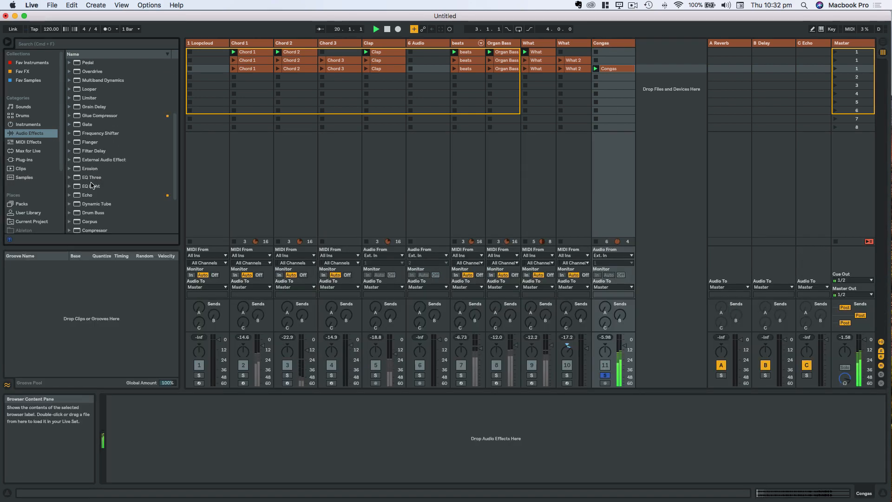
{"action": "left_click_drag", "start_coordinate": [92, 186], "coordinate": [199, 420]}
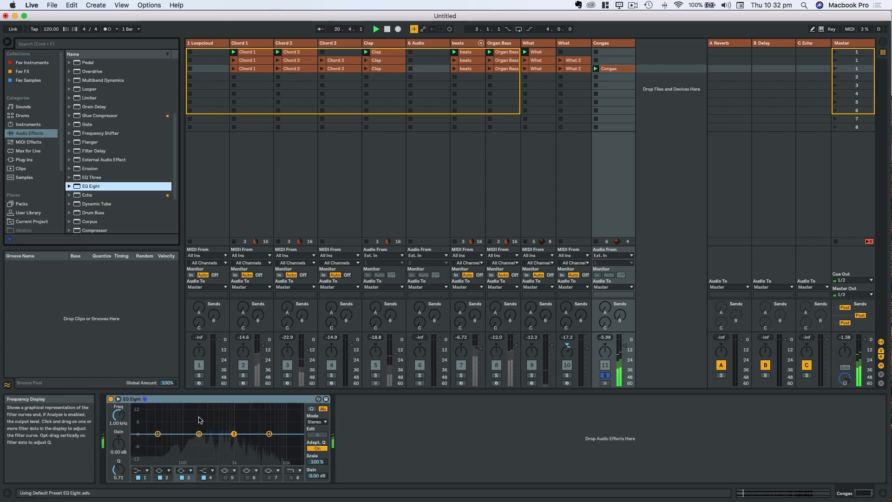
Set the Congas EQ's first band to a low cut at about 62.5 Hz and unsolo the track
{"action": "left_click", "coordinate": [141, 471]}
{"action": "left_click", "coordinate": [143, 416]}
{"action": "left_click_drag", "start_coordinate": [158, 441], "coordinate": [174, 441]}
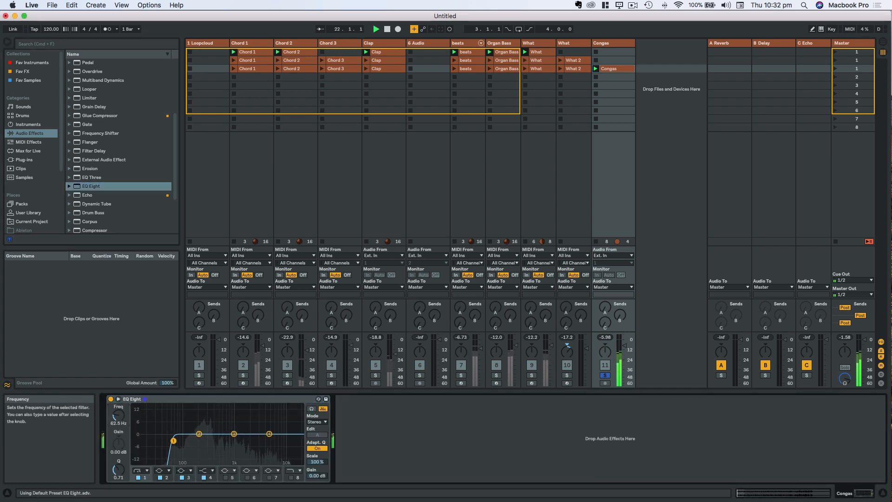
{"action": "left_click", "coordinate": [605, 375]}
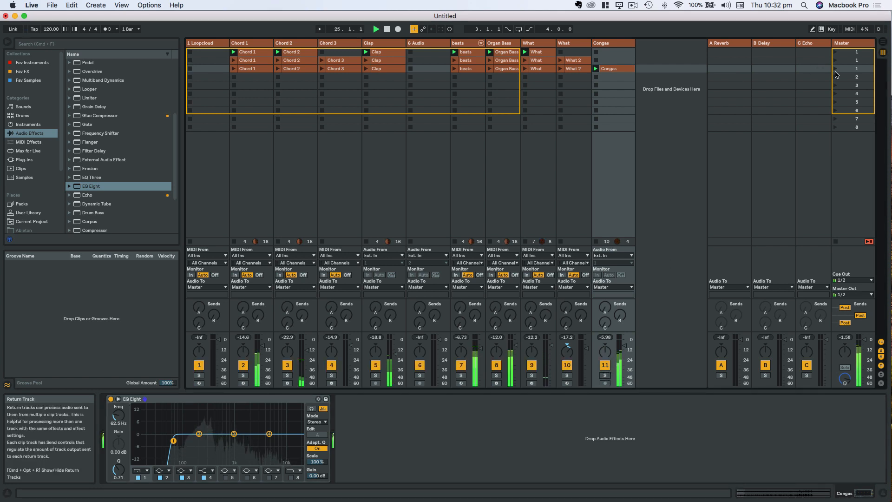
Launch the first scene, then the second, to hear the vocal parts in the arrangement
{"action": "left_click", "coordinate": [836, 53]}
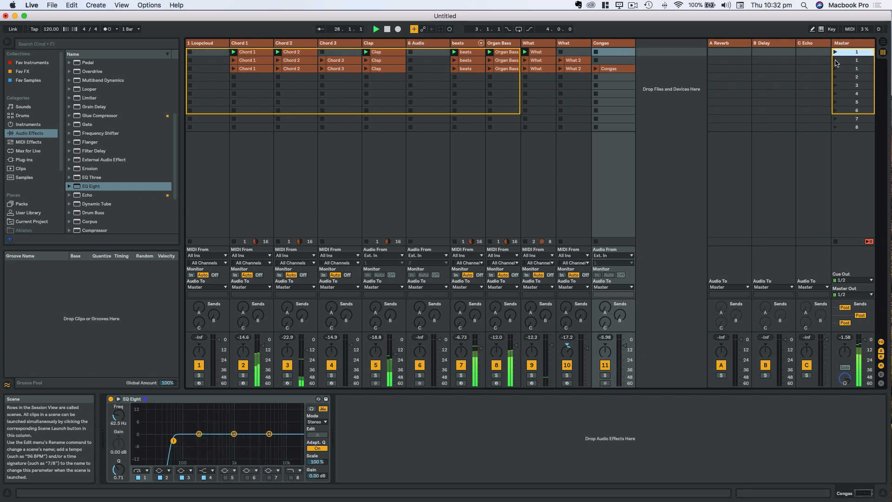
{"action": "left_click", "coordinate": [539, 52]}
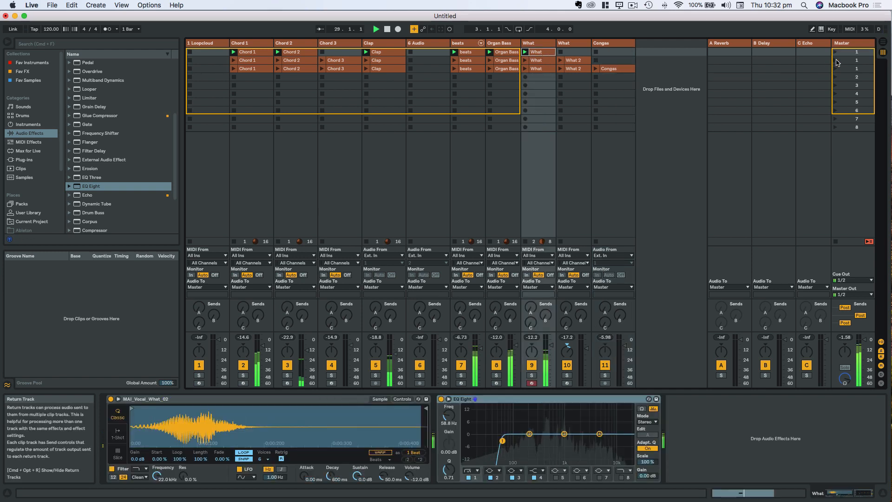
{"action": "left_click", "coordinate": [836, 61]}
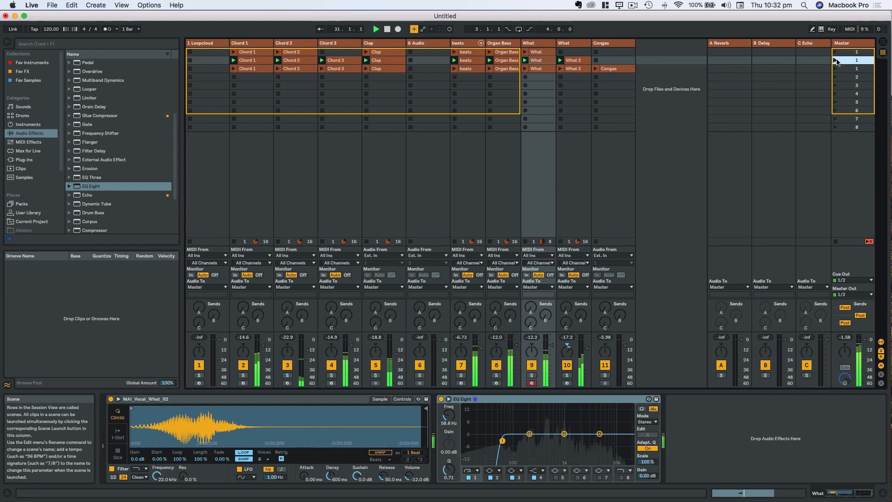
Rename the second What track and both of its What 2 clips as ooh Vocal
{"action": "left_click", "coordinate": [565, 43]}
{"action": "key", "text": "super+r"}
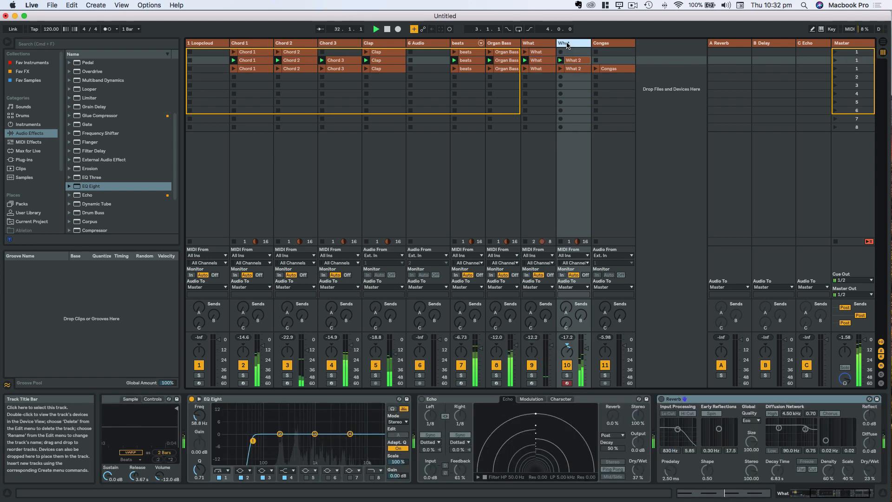
{"action": "type", "text": "ooh Vocal"}
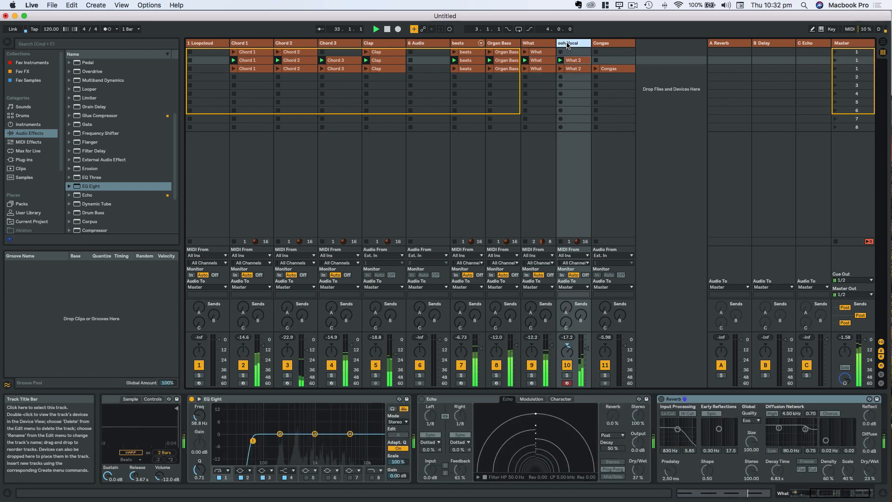
{"action": "key", "text": "Return"}
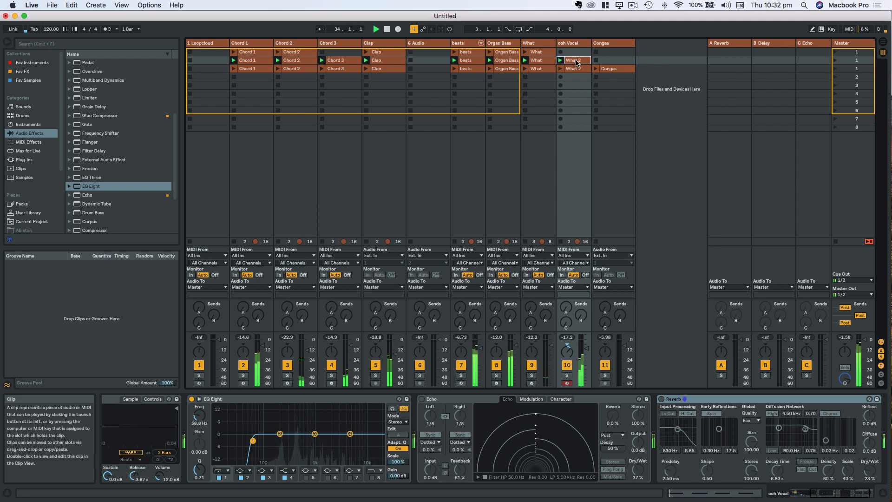
{"action": "type", "text": "ooh Voc"}
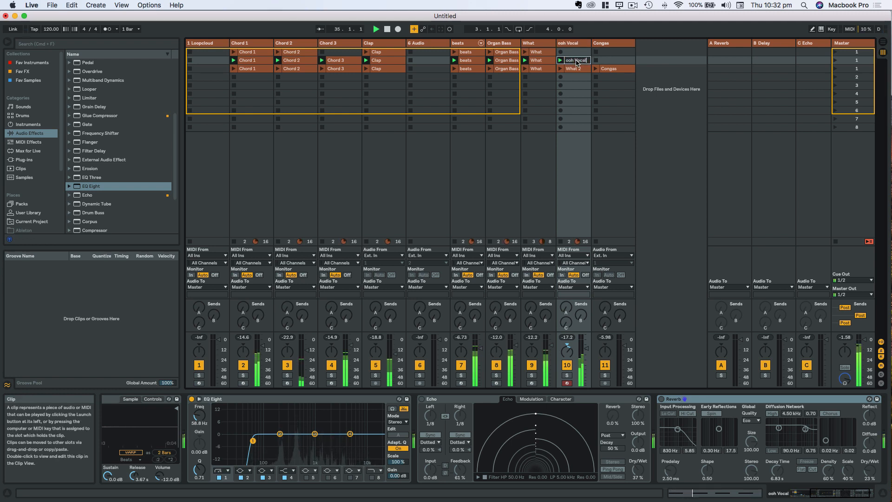
{"action": "type", "text": "al"}
{"action": "left_click", "coordinate": [574, 71]}
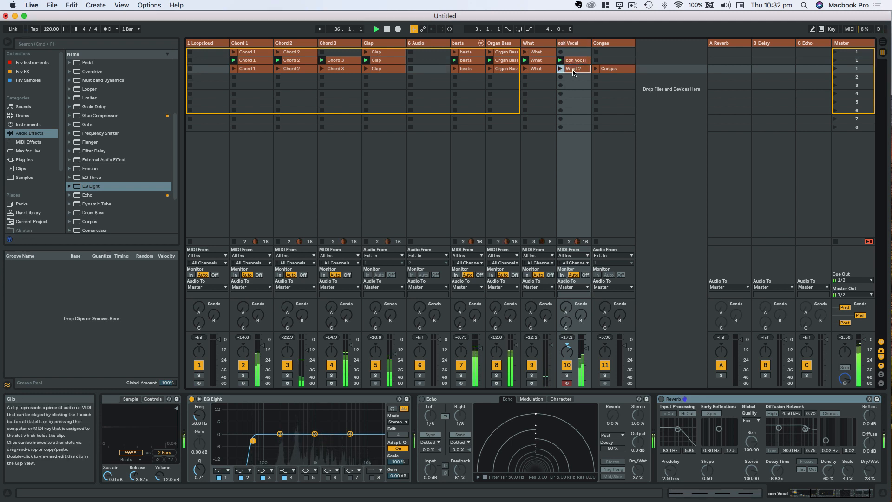
{"action": "key", "text": "super+r"}
{"action": "type", "text": "ooh Vocal"}
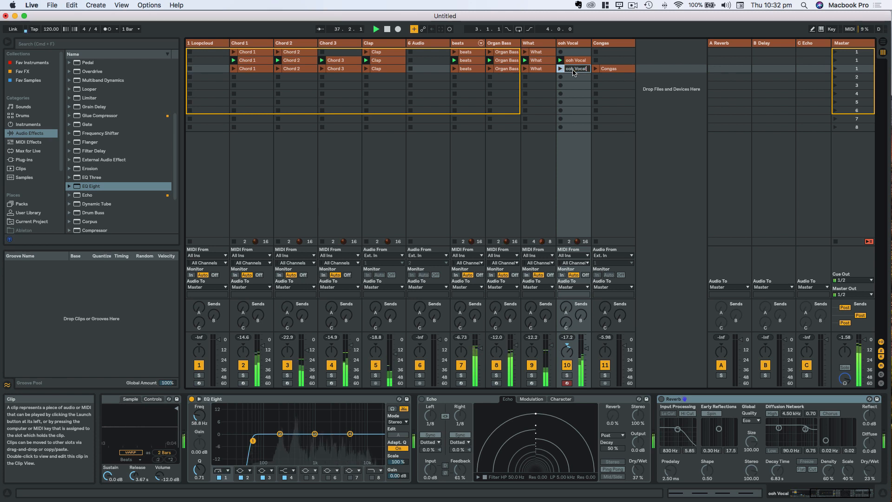
{"action": "key", "text": "Return"}
Launch the Congas clip in the third scene and pan the Congas track off centre
{"action": "left_click", "coordinate": [842, 70]}
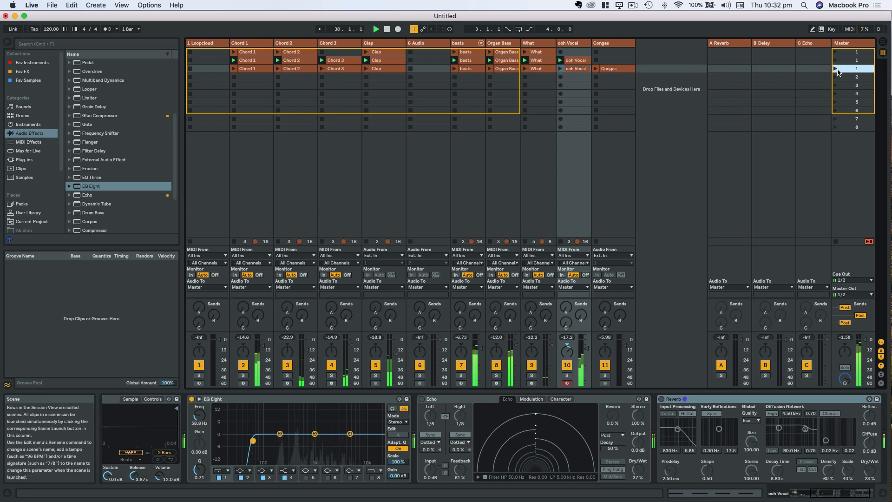
{"action": "left_click", "coordinate": [595, 69]}
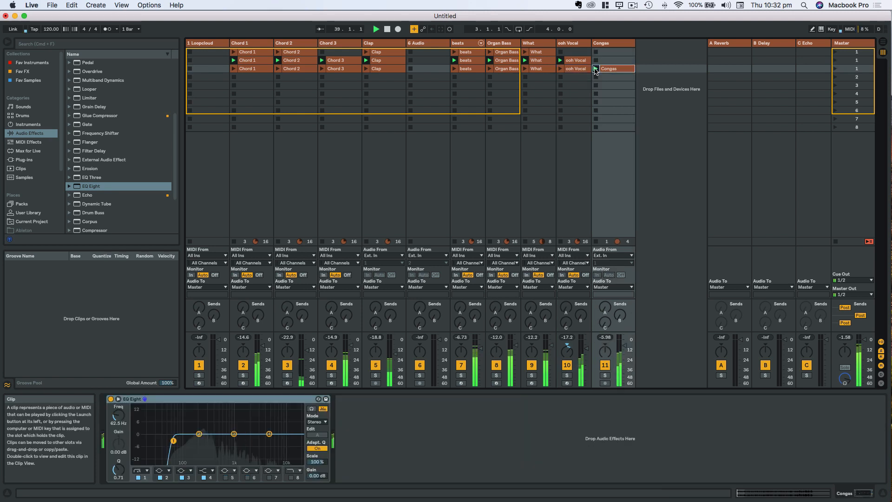
{"action": "left_click_drag", "start_coordinate": [606, 351], "coordinate": [624, 353]}
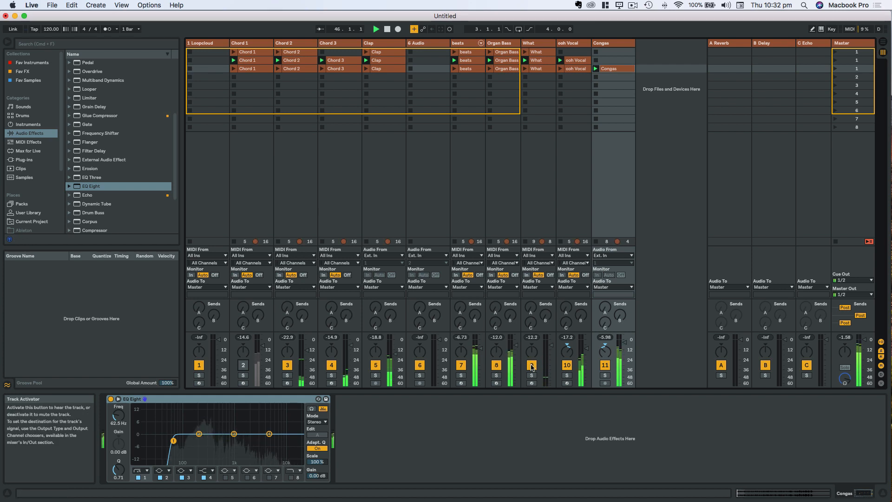
Mute the ooh Vocal track while listening to the mix, and stop playback
{"action": "left_click", "coordinate": [566, 365]}
{"action": "left_click", "coordinate": [531, 366]}
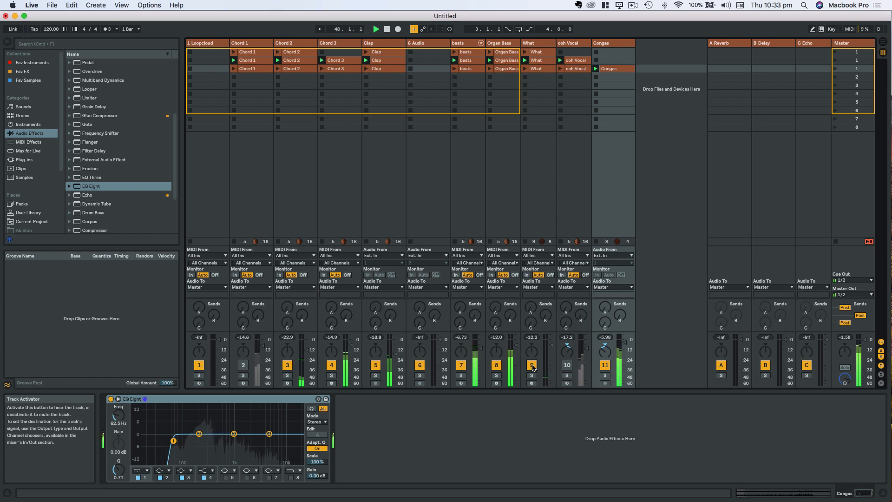
{"action": "key", "text": "XF86AudioRaiseVolume"}
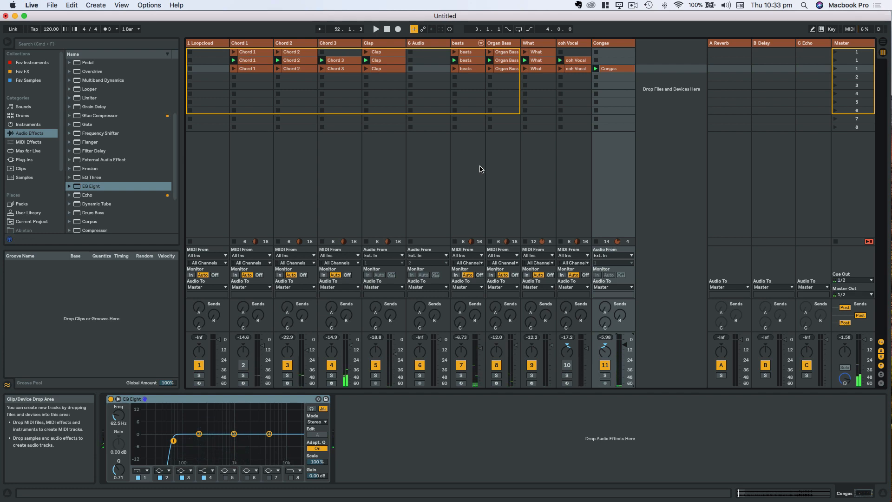
Switch to Loopcloud with its conga sample results
{"action": "key", "text": "super+Tab"}
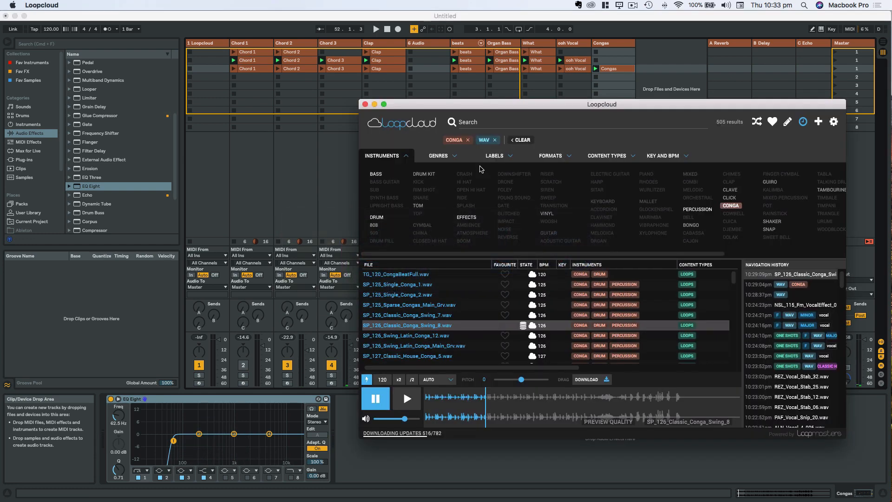